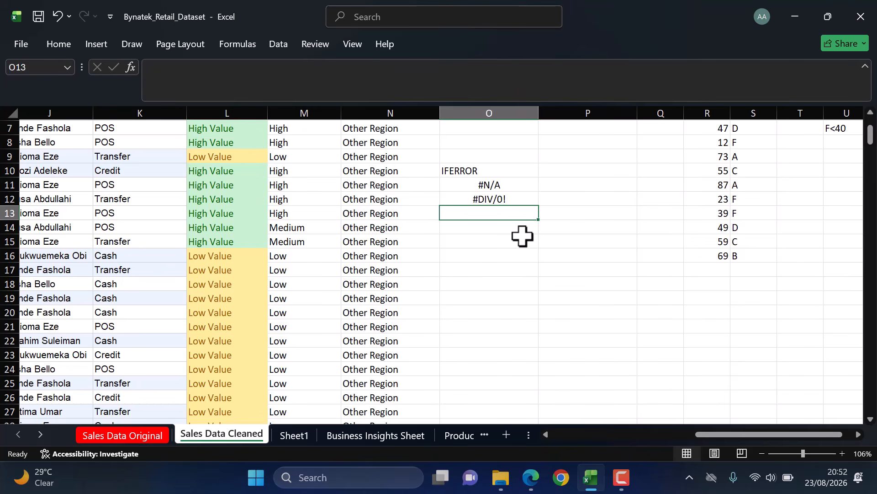
Step: Extend the IFERROR error list with #VALUE! in O13, #REF! in O14 and #NAME? in O15
text(#VALUE)
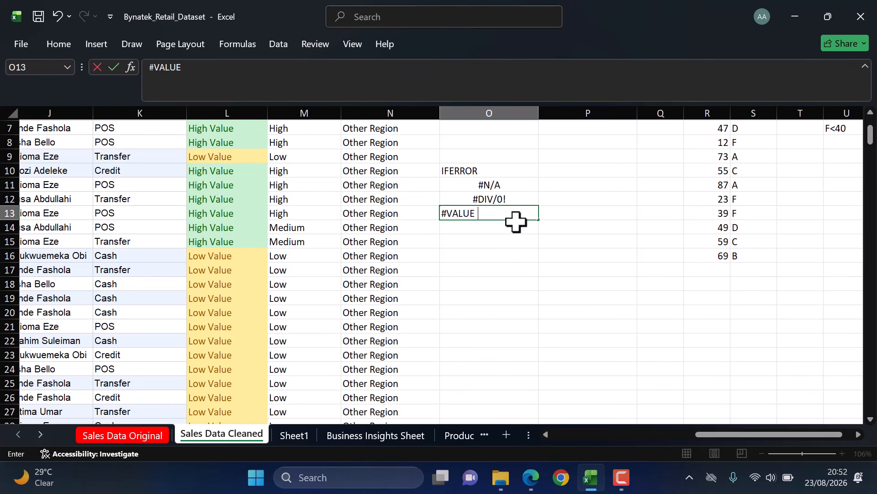
text(!)
key(Return)
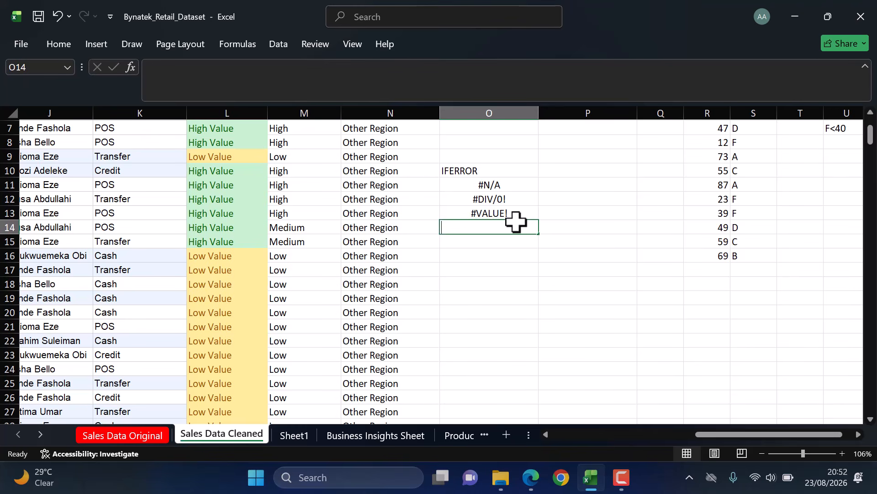
text(#REF!)
key(Return)
text(#NAME?)
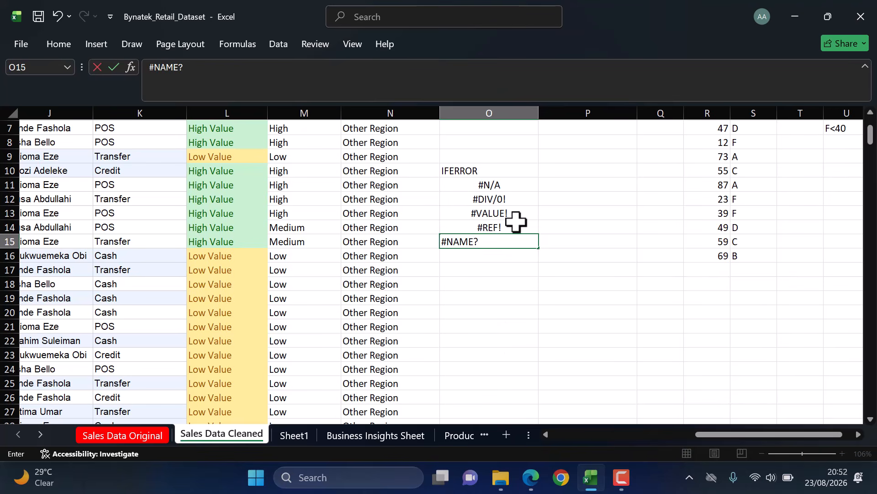
key(Return)
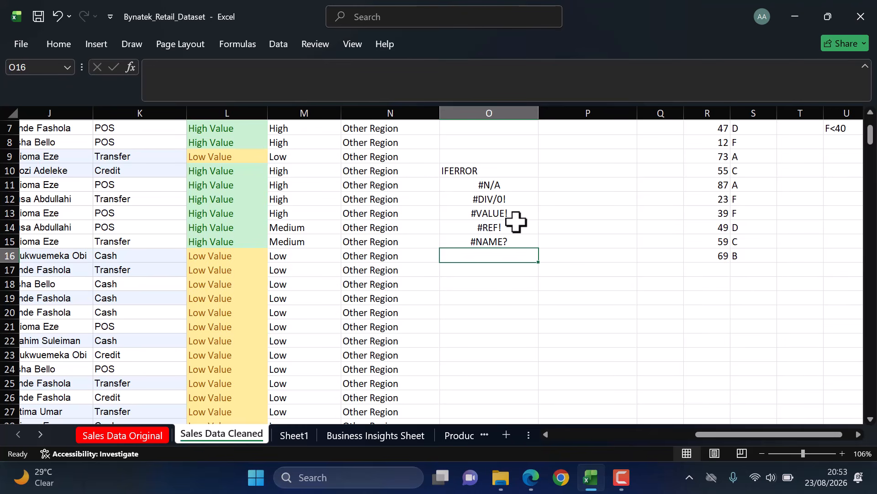
Step: Review each error type listed under IFERROR, from #N/A in O11 to #NAME? in O15
click(501, 185)
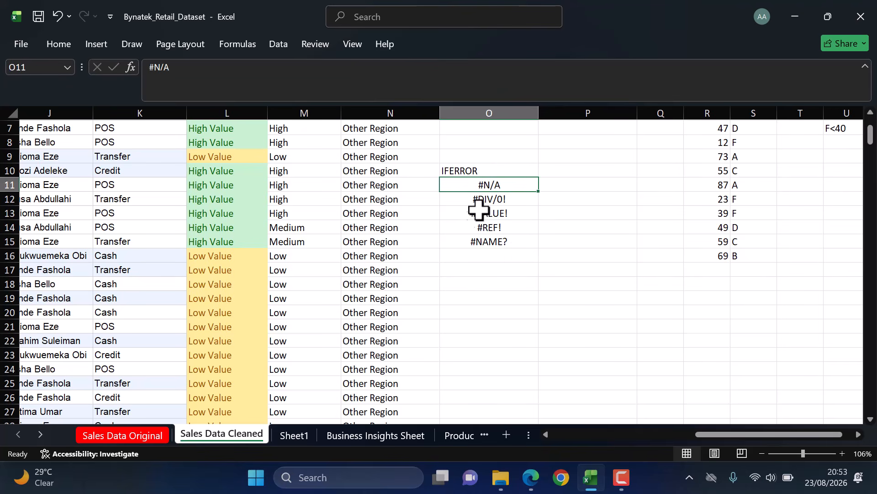
key(F10)
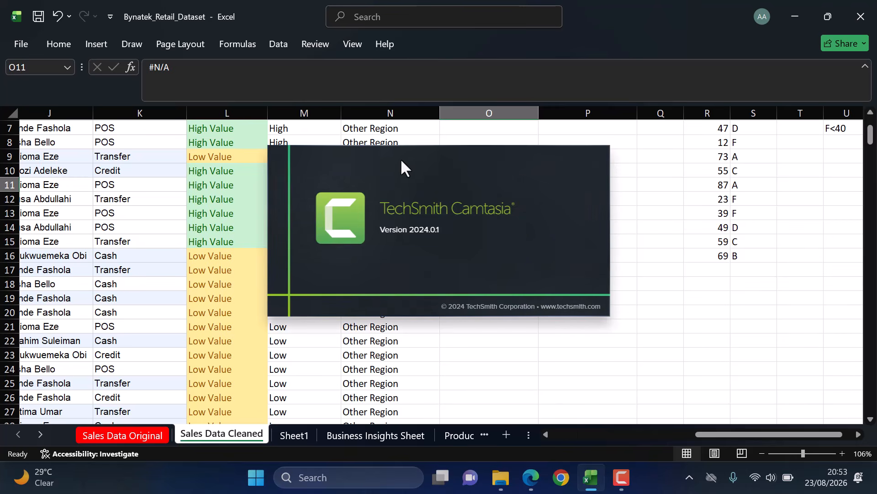
click(512, 201)
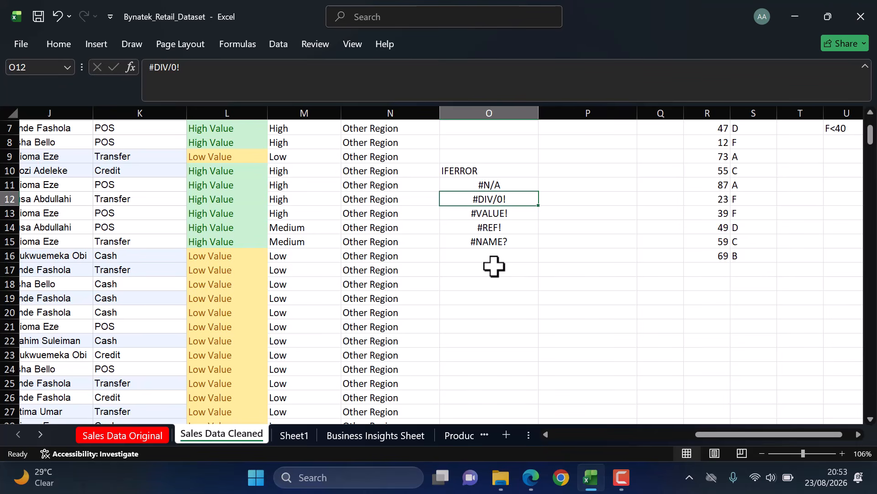
click(478, 224)
click(478, 214)
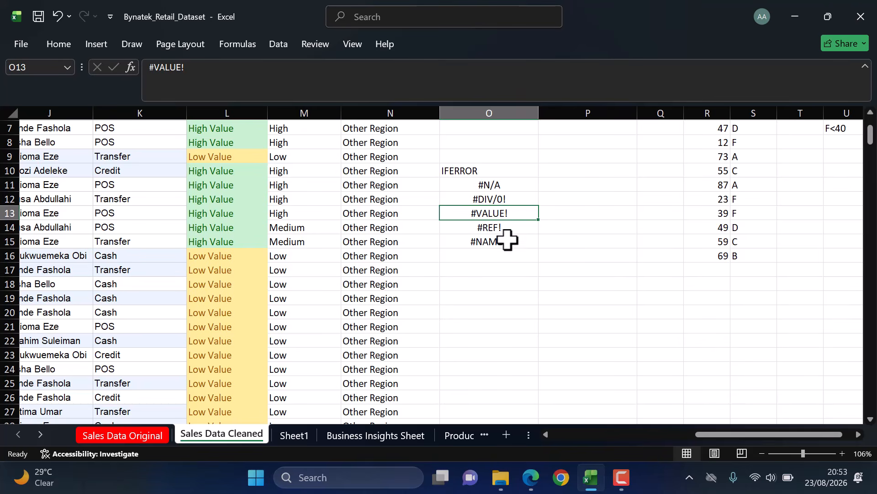
click(472, 224)
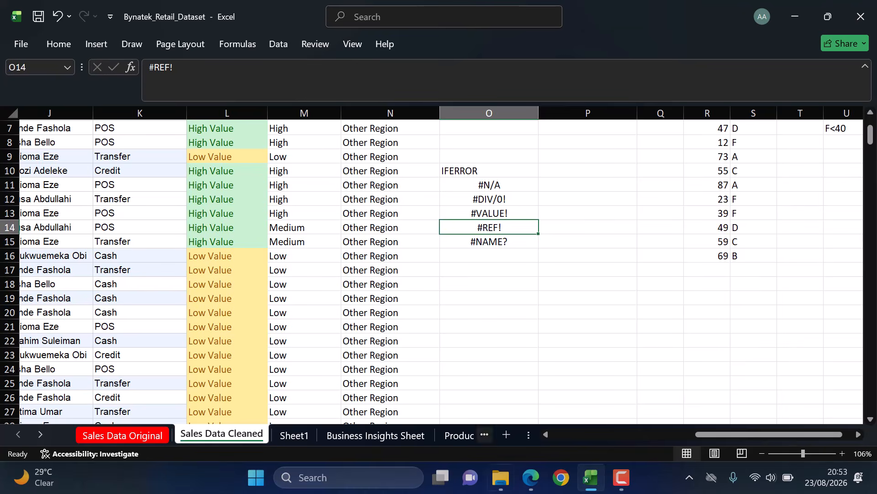
mouse_move(530, 477)
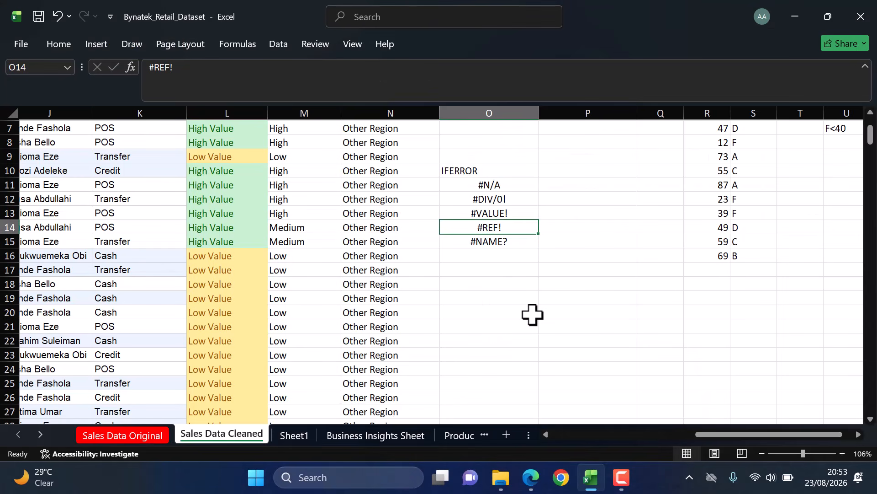
click(467, 242)
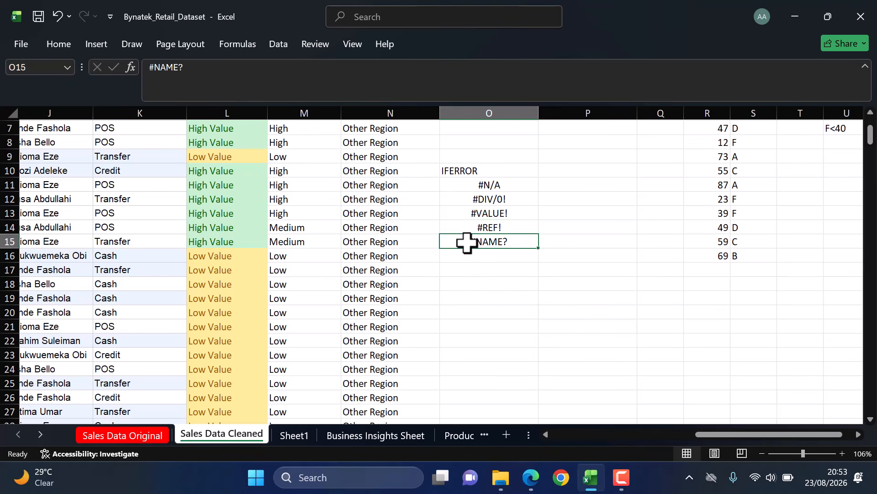
Step: Switch to Camtasia, delete the unsaved Camtasia Rev recording, and close the program
mouse_move(624, 477)
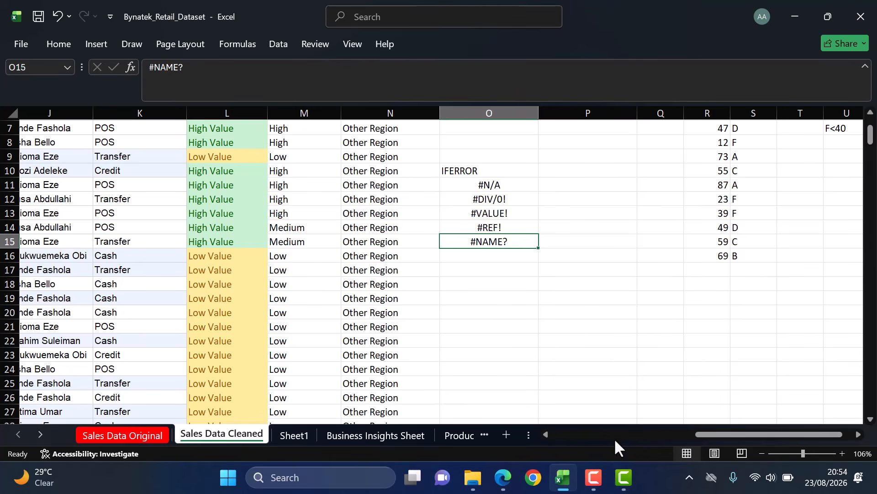
click(624, 478)
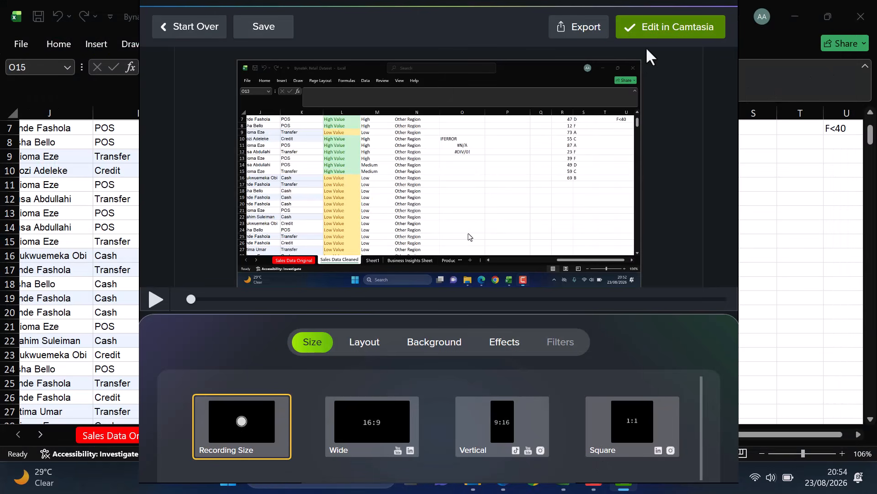
click(727, 2)
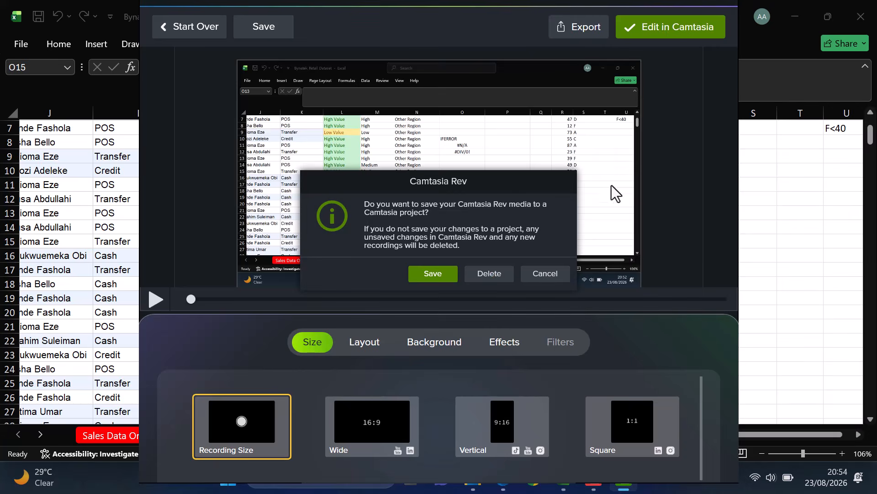
click(479, 276)
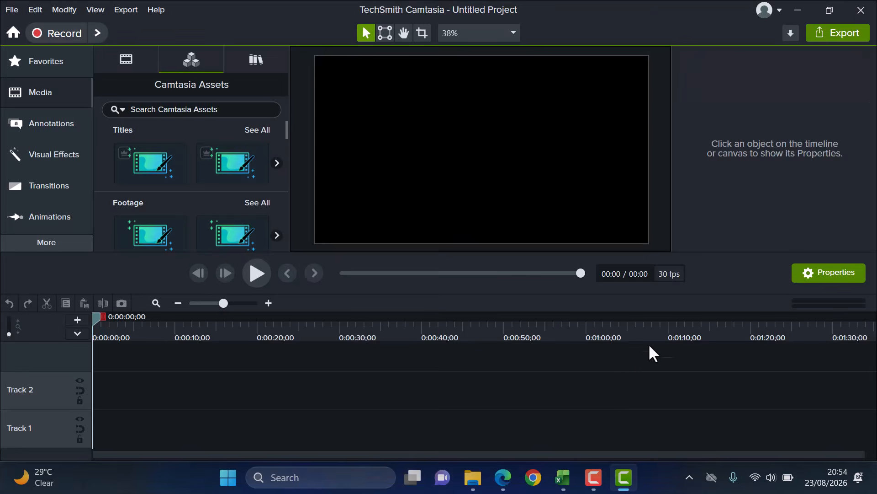
click(875, 2)
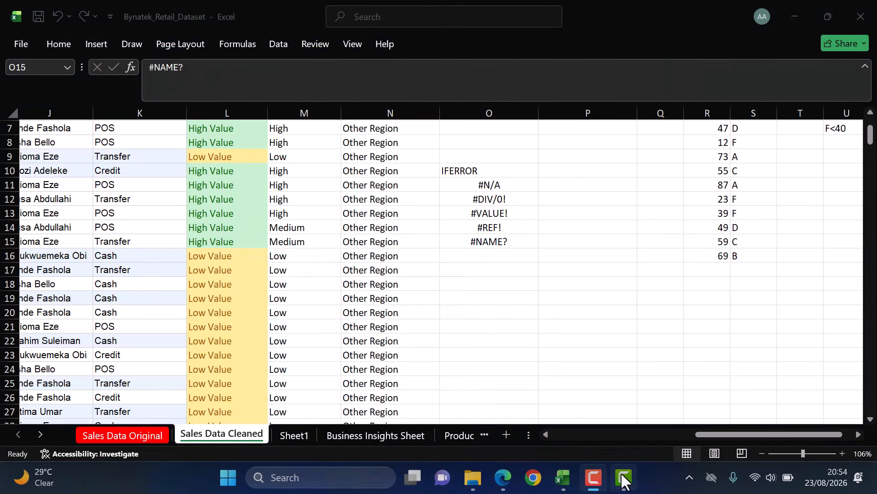
click(622, 478)
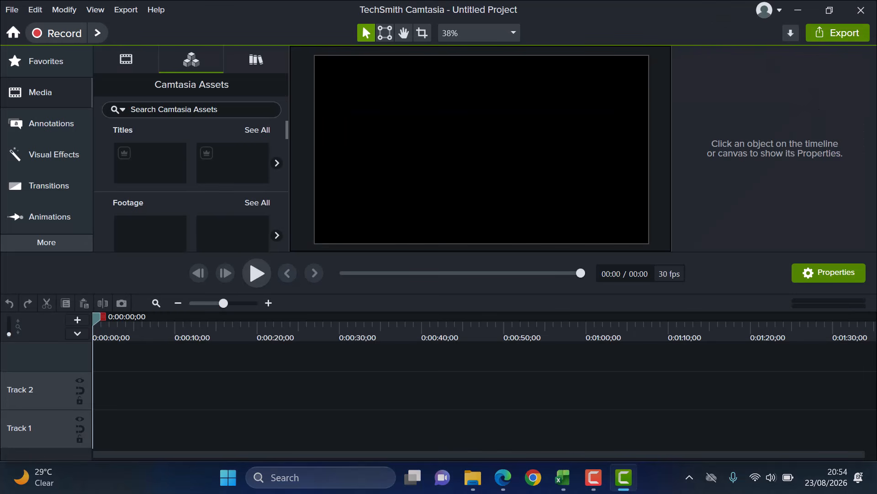
click(853, 14)
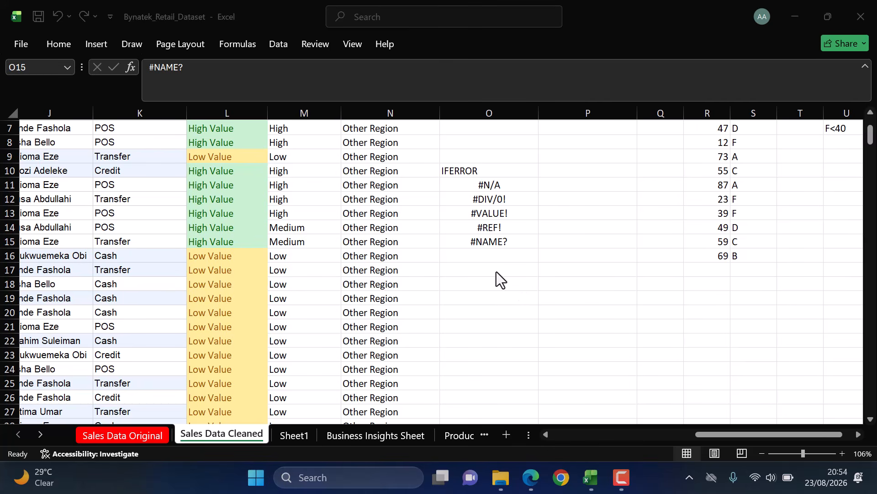
Step: Look through the Sales Data Cleaned sheet, covering the revenue, flag and tier columns, the error list and the grade table
scroll(496, 271, up, 2)
scroll(496, 272, left, 4)
scroll(496, 272, right, 2)
scroll(497, 271, right, 3)
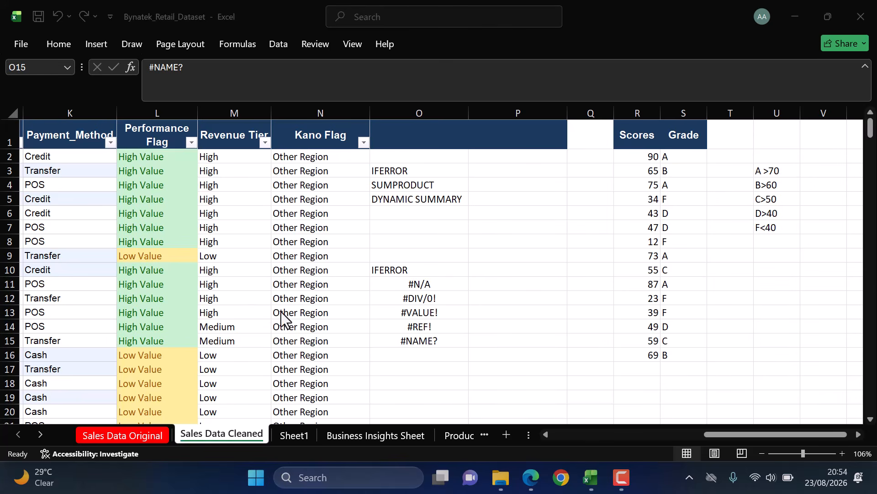
scroll(129, 311, left, 4)
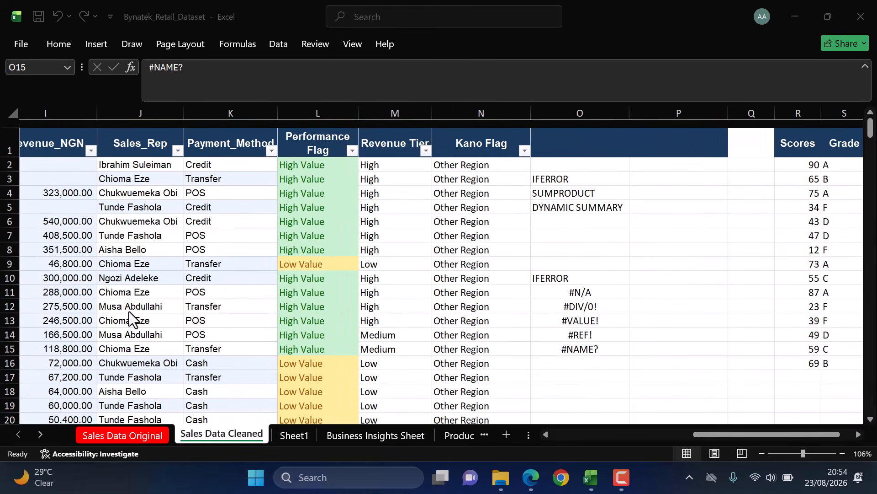
scroll(129, 311, down, 1)
scroll(128, 311, right, 1)
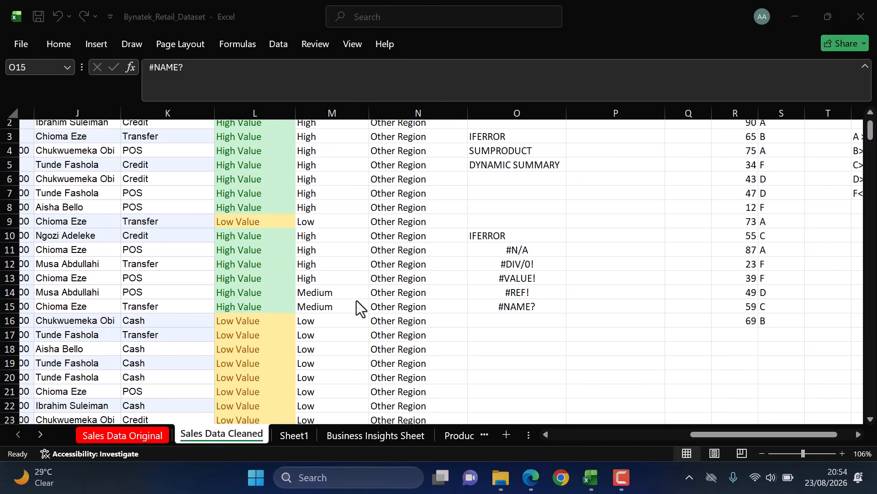
scroll(356, 301, up, 1)
scroll(356, 300, left, 1)
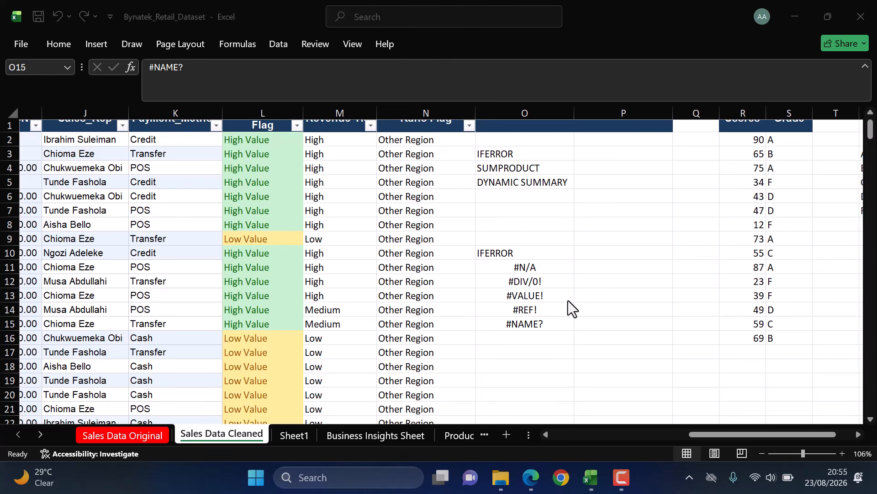
scroll(569, 300, down, 1)
scroll(568, 300, left, 2)
scroll(568, 301, down, 12)
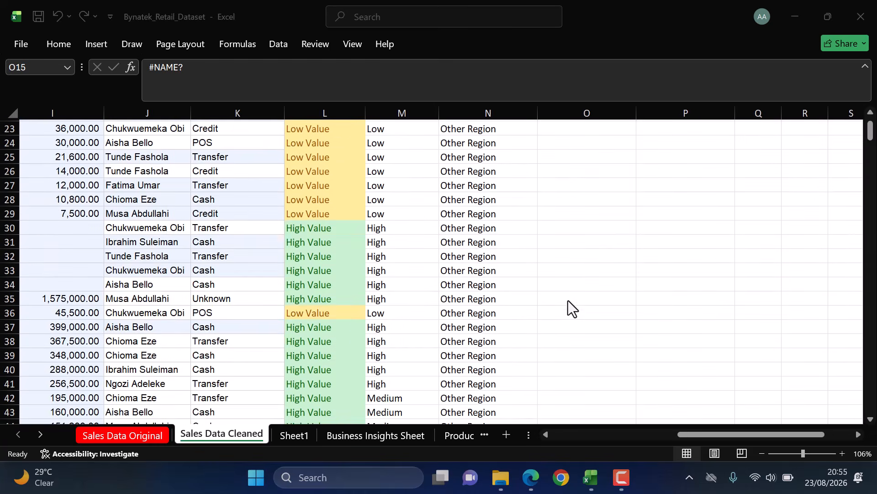
scroll(568, 301, left, 1)
scroll(569, 300, up, 13)
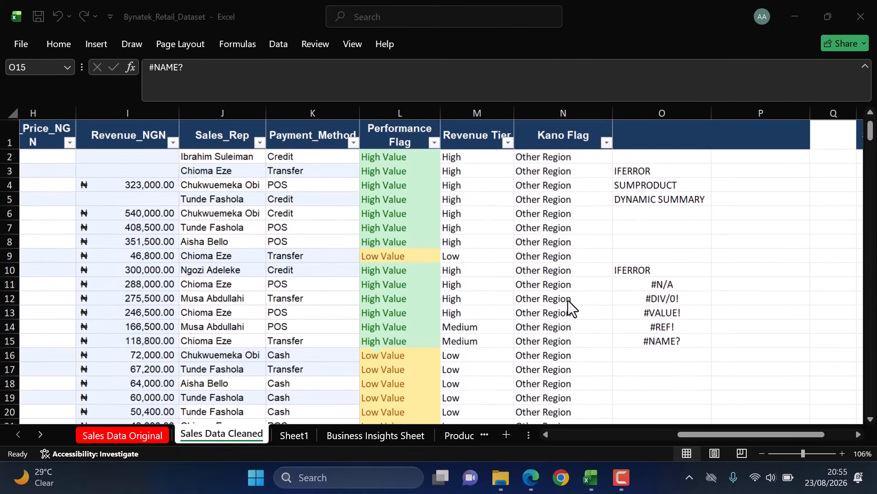
Step: Inspect the IF formulas in the upper rows of the Performance Flag and Revenue Tier columns
click(394, 158)
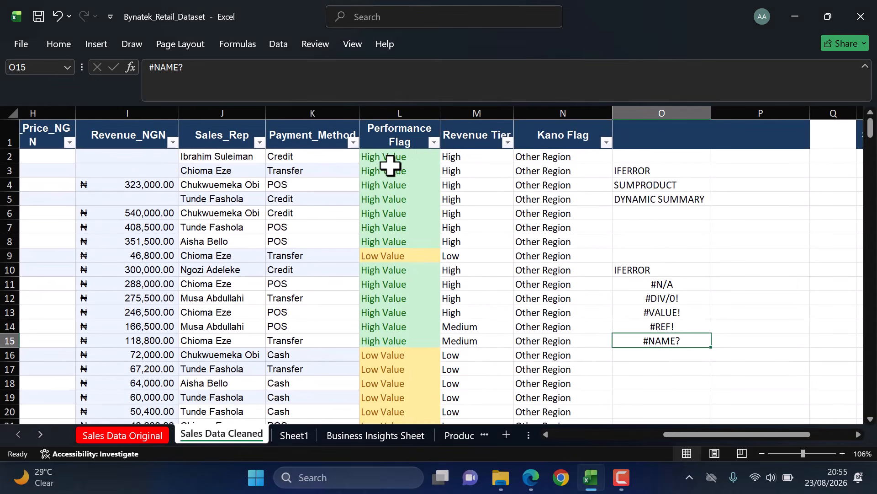
click(404, 172)
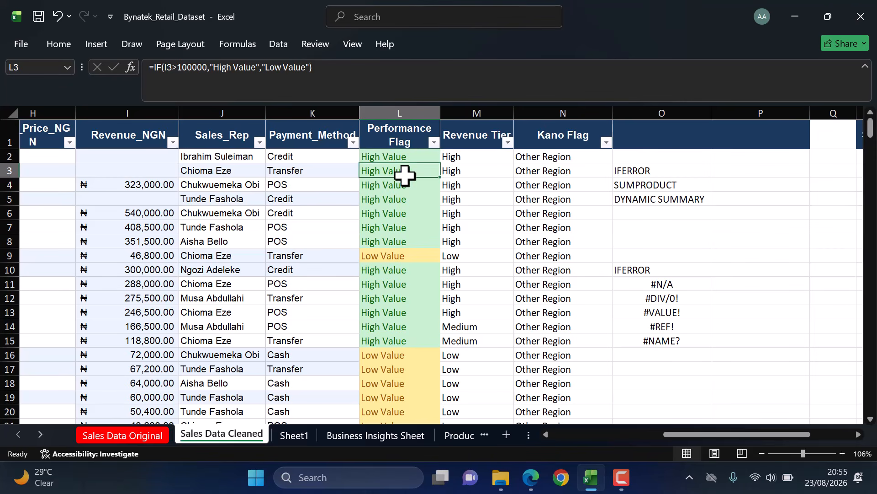
click(391, 189)
click(462, 156)
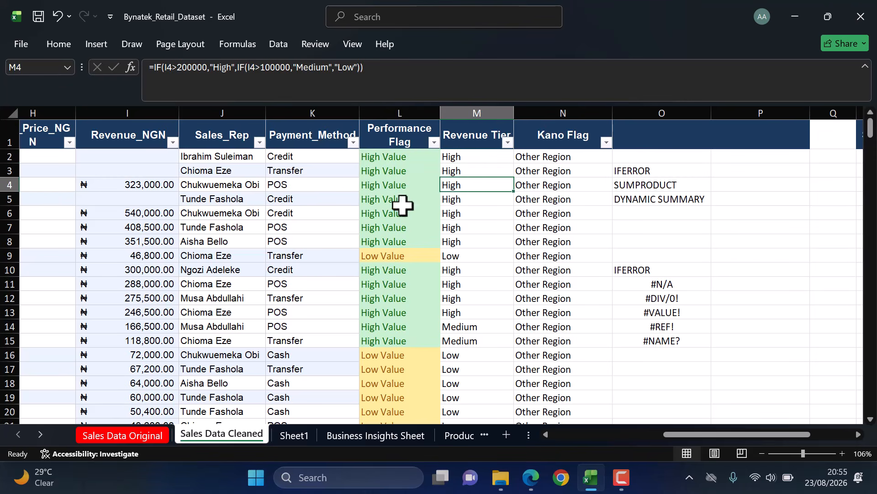
click(420, 188)
scroll(503, 201, right, 3)
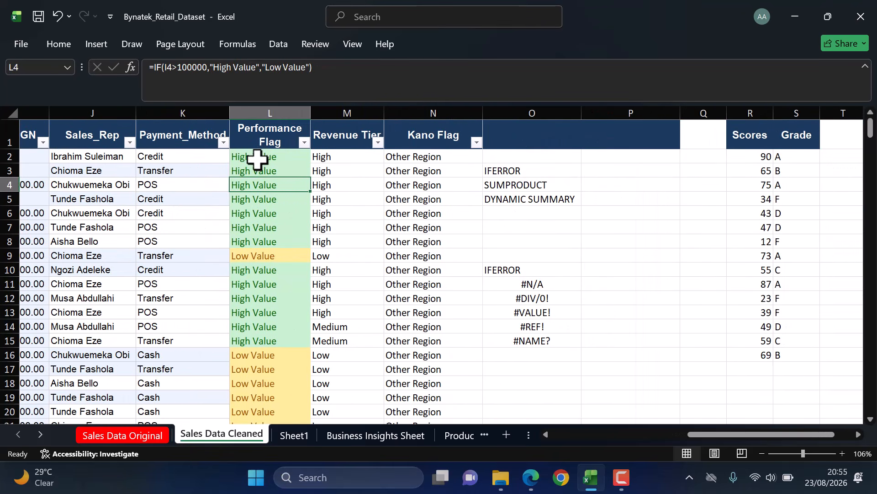
click(258, 157)
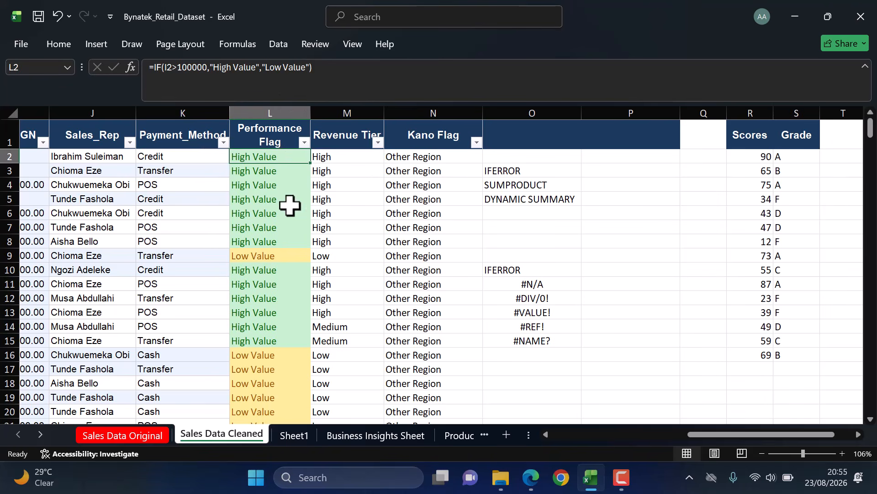
Step: Compare the Performance Flag column with Revenue_NGN and view the columns across to the Scores and Grade table
scroll(276, 235, left, 1)
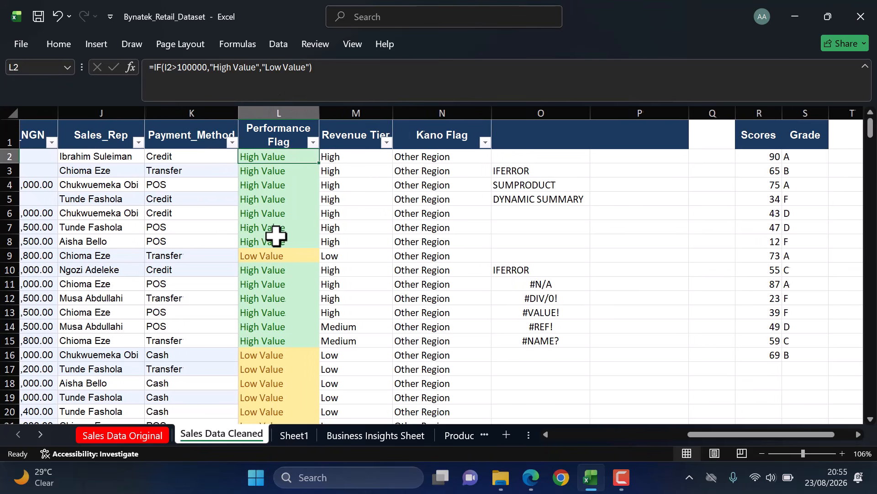
scroll(276, 235, left, 3)
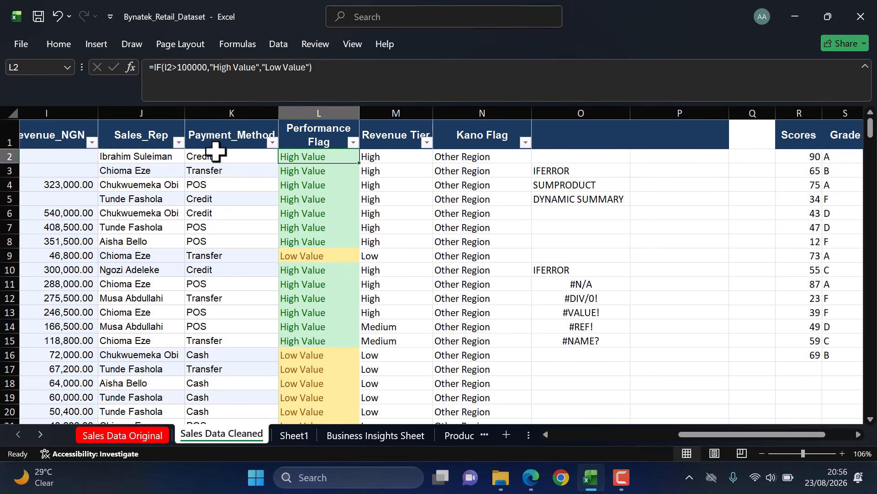
scroll(82, 181, left, 3)
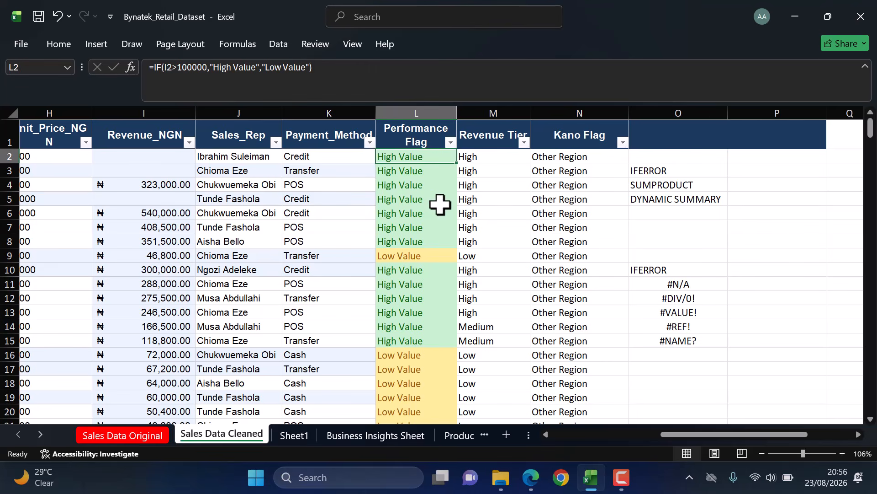
scroll(441, 204, right, 1)
scroll(440, 204, right, 1)
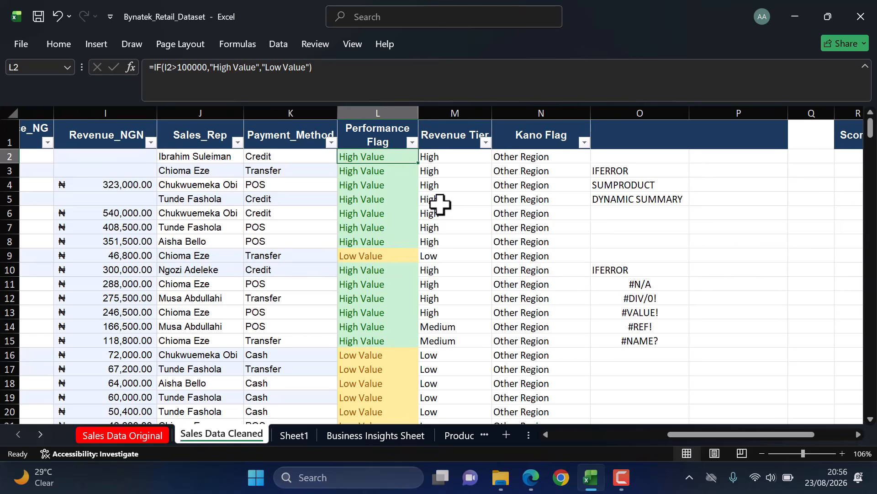
scroll(440, 204, right, 6)
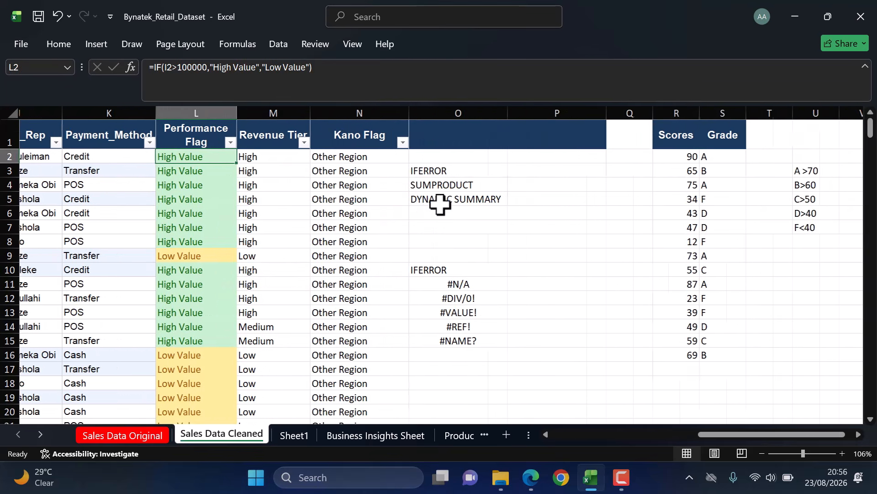
scroll(440, 203, right, 1)
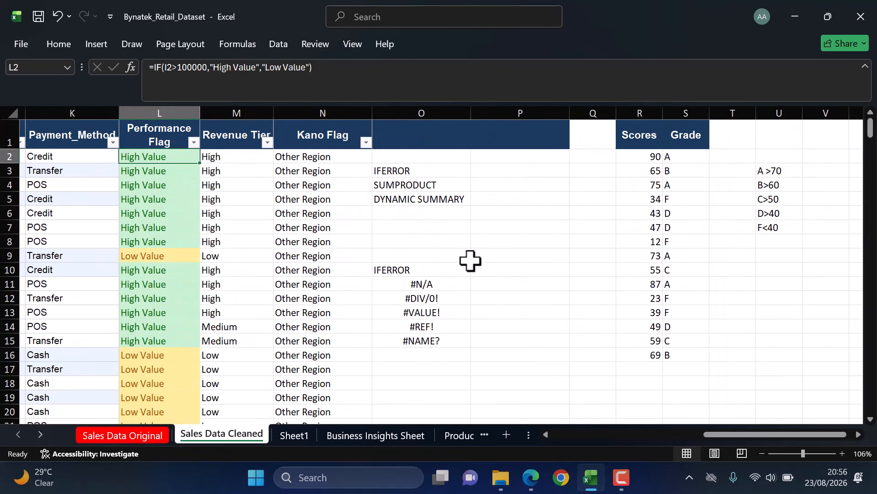
Step: Enter the division formula =22/0 in cell O17 below the list of error types
scroll(471, 260, down, 3)
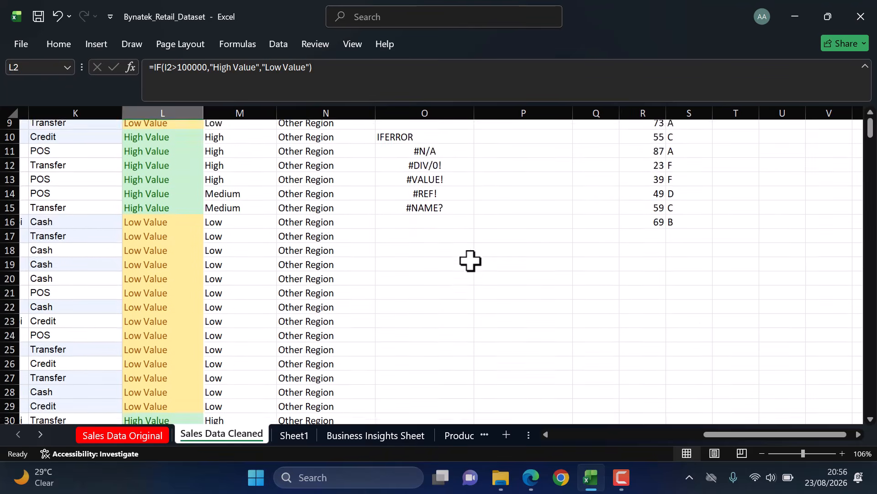
click(431, 227)
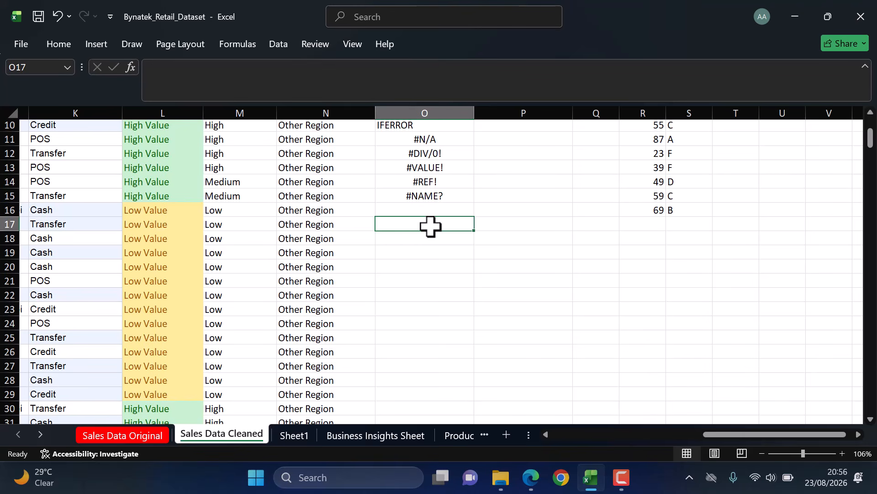
text(22)
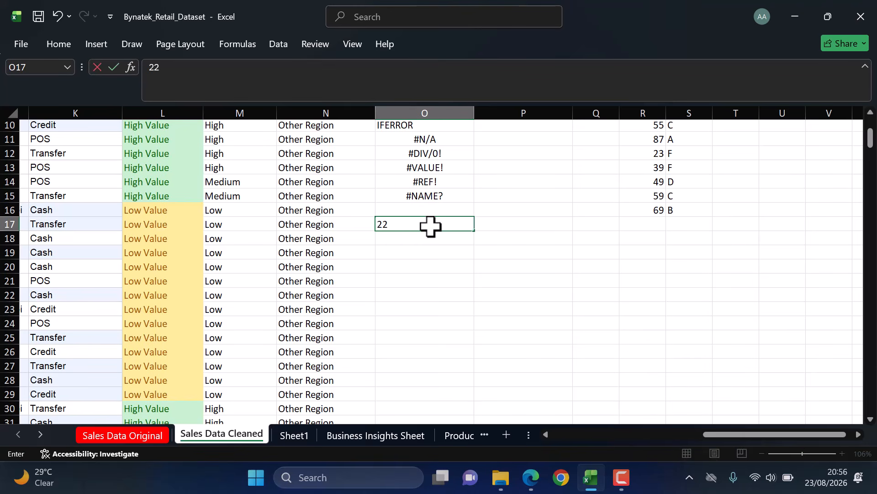
key(BackSpace)
key(BackSpace)
text(=22/0)
key(Return)
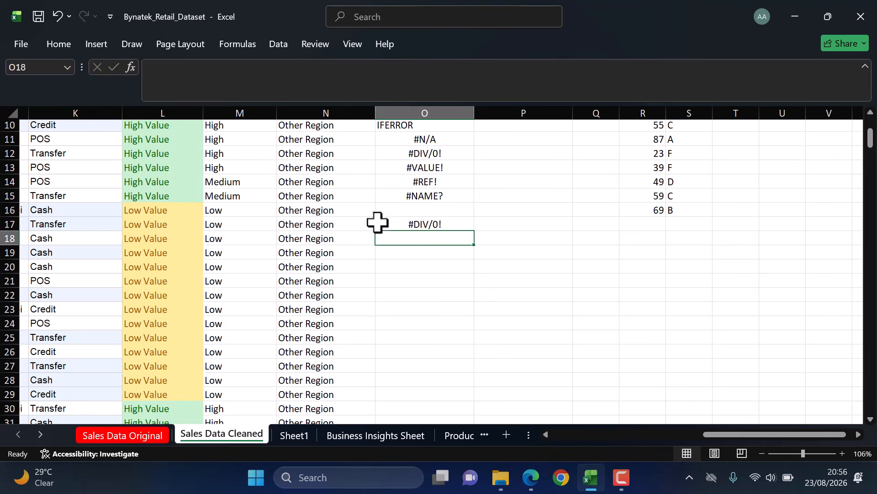
Step: Examine the error-checking options for the formula in O17 and compare its result with the error list above
click(401, 222)
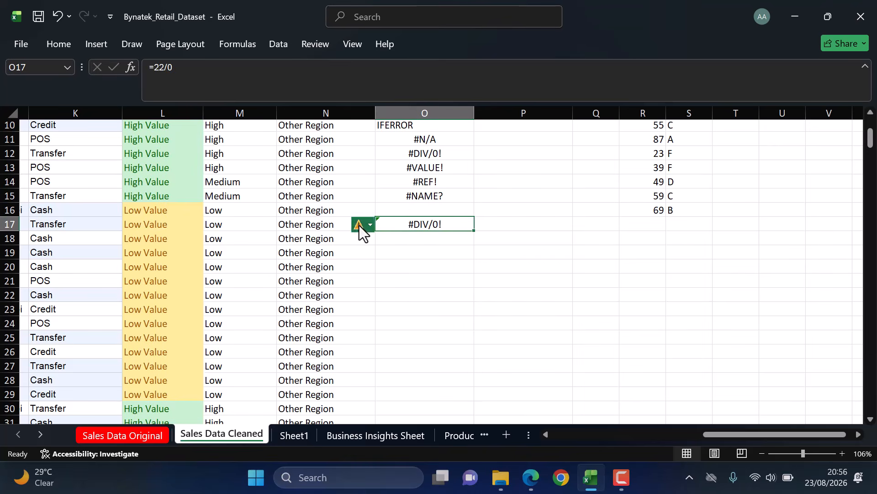
click(359, 224)
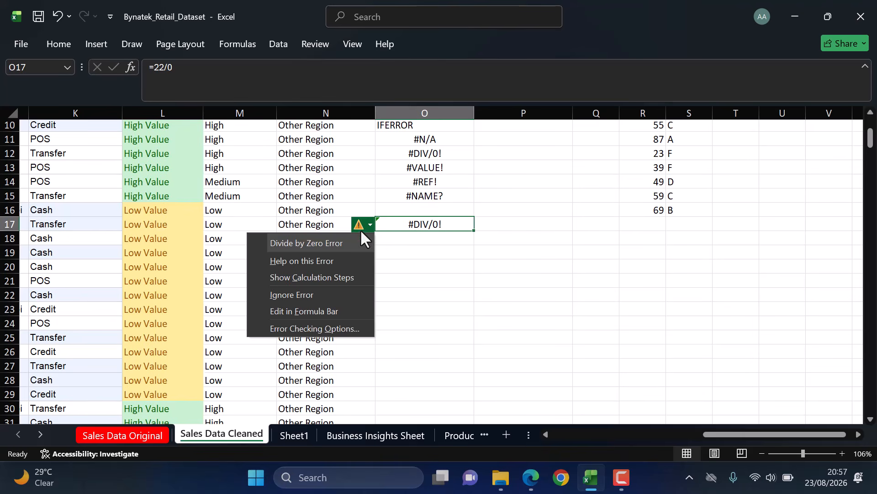
click(369, 223)
click(416, 261)
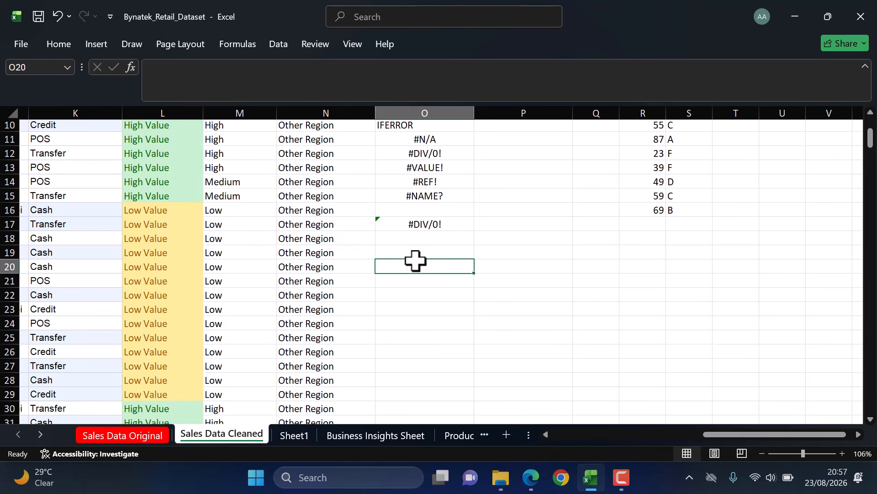
click(427, 224)
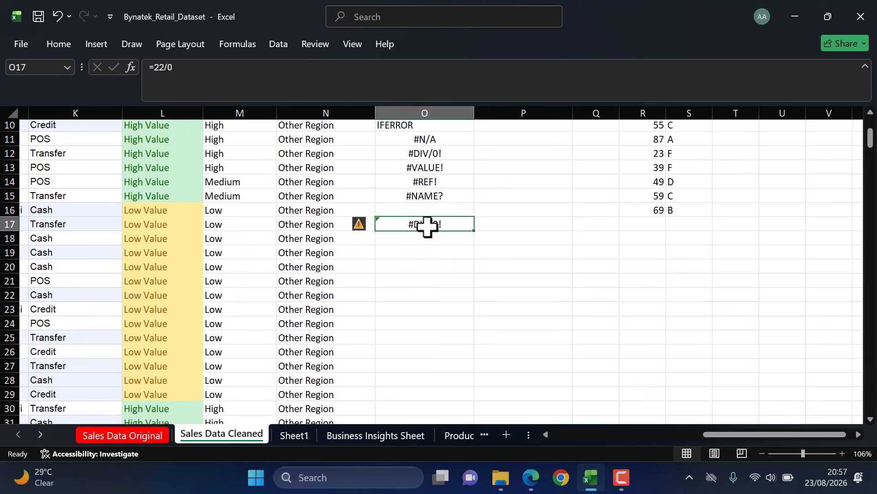
scroll(427, 240, up, 2)
scroll(427, 240, down, 1)
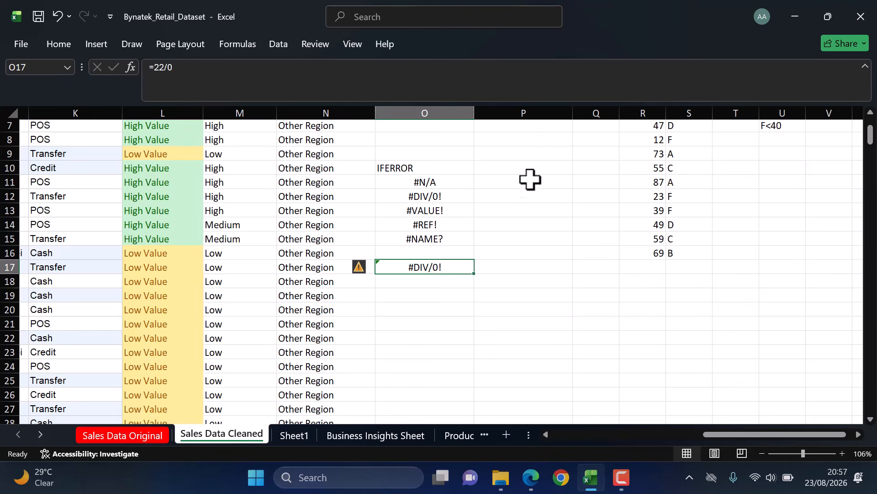
scroll(518, 291, down, 1)
scroll(517, 291, down, 1)
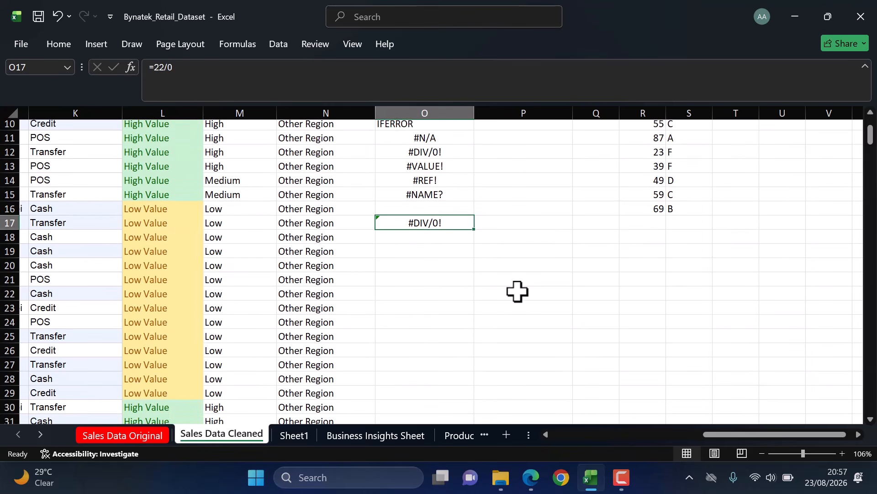
Step: Clear the division formula from cell O17
double_click(413, 223)
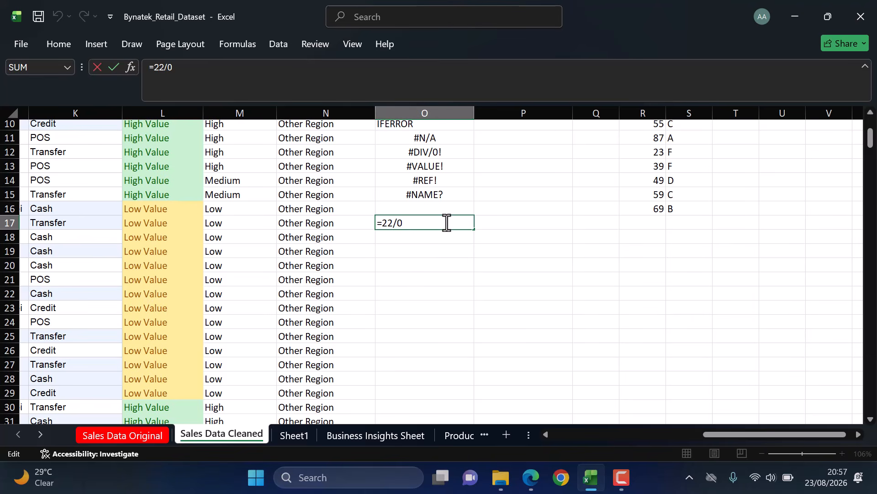
key(BackSpace)
key(BackSpace)
key(BackSpace)
key(BackSpace)
key(BackSpace)
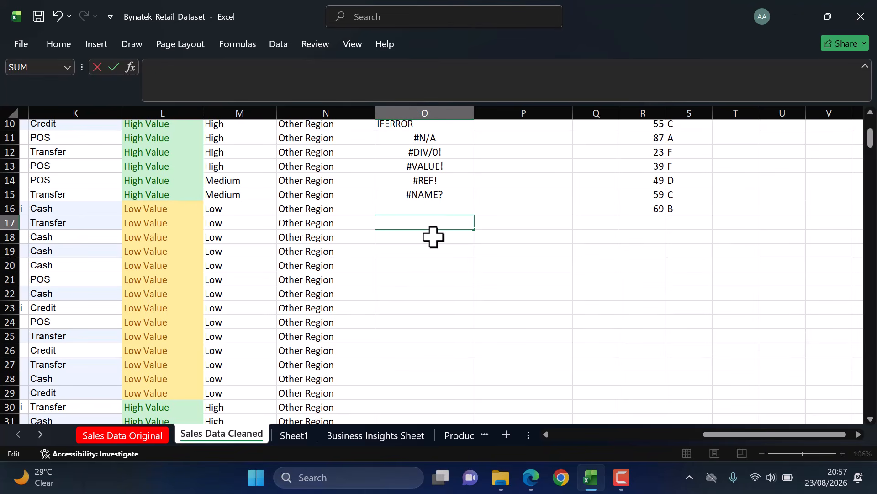
key(Return)
Step: Enter the sample values 200, 250, 300 and 150 in cells O17 to O20
click(423, 223)
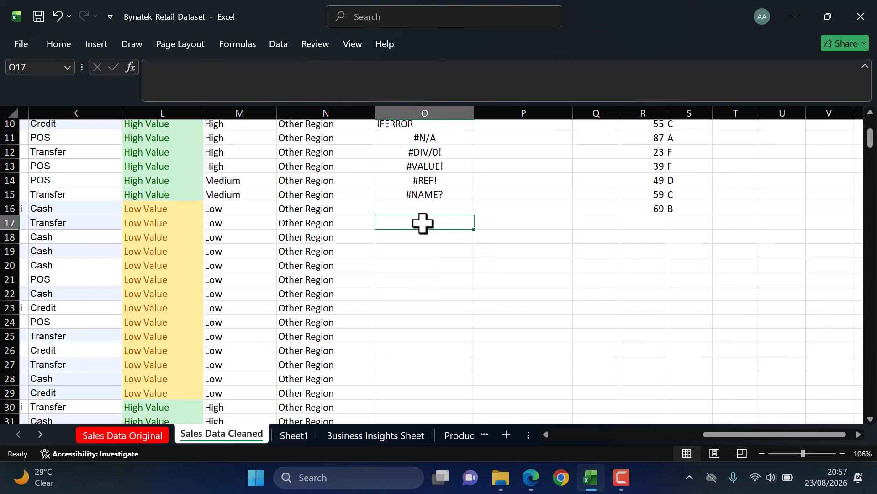
text(200)
key(Return)
text(250)
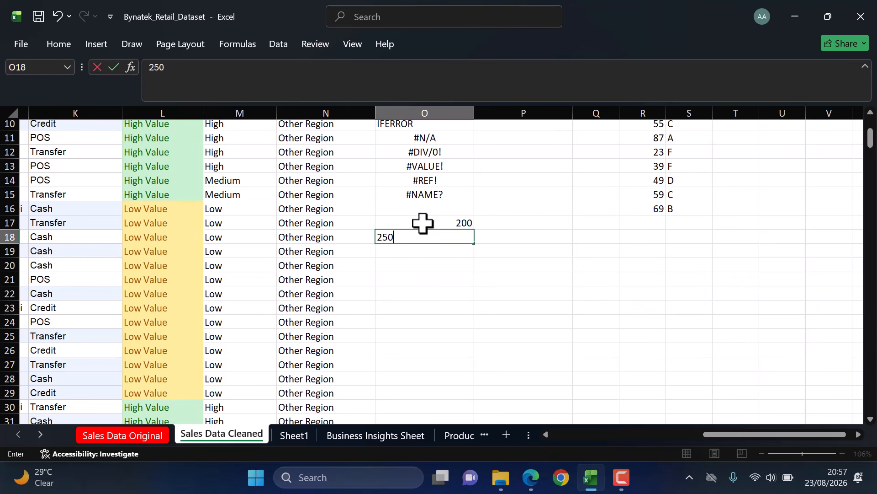
key(Return)
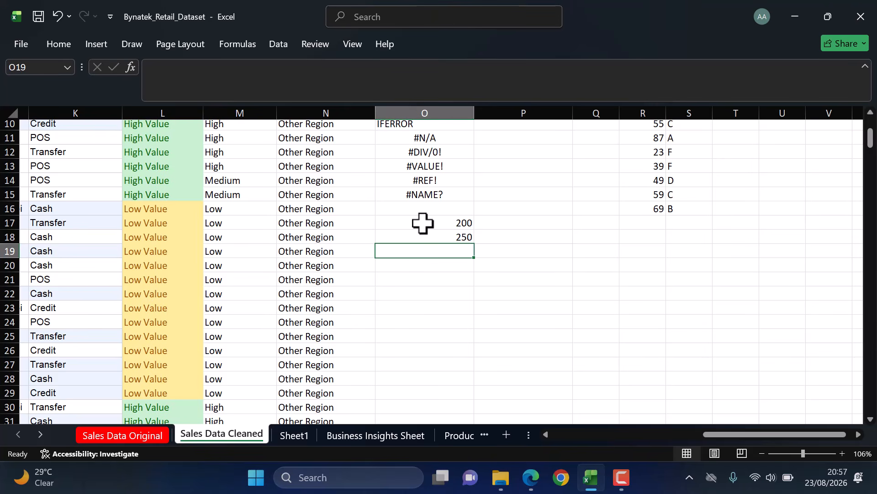
text(300)
key(Return)
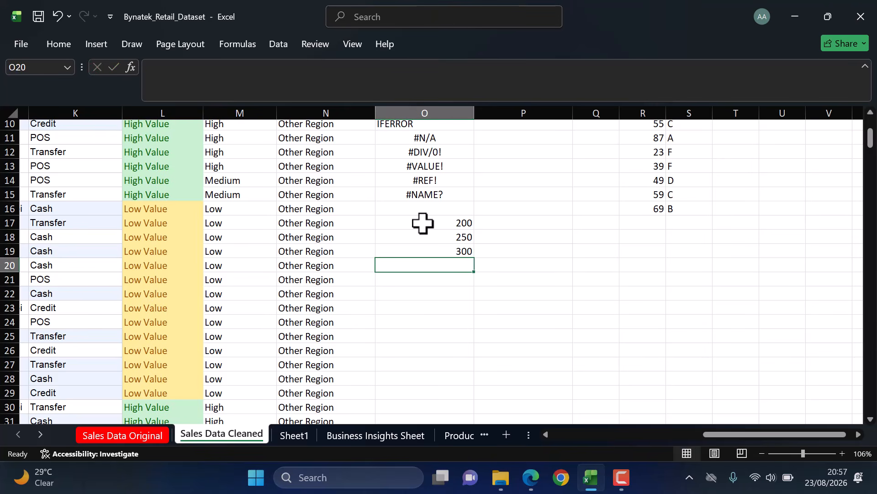
text(150)
key(Return)
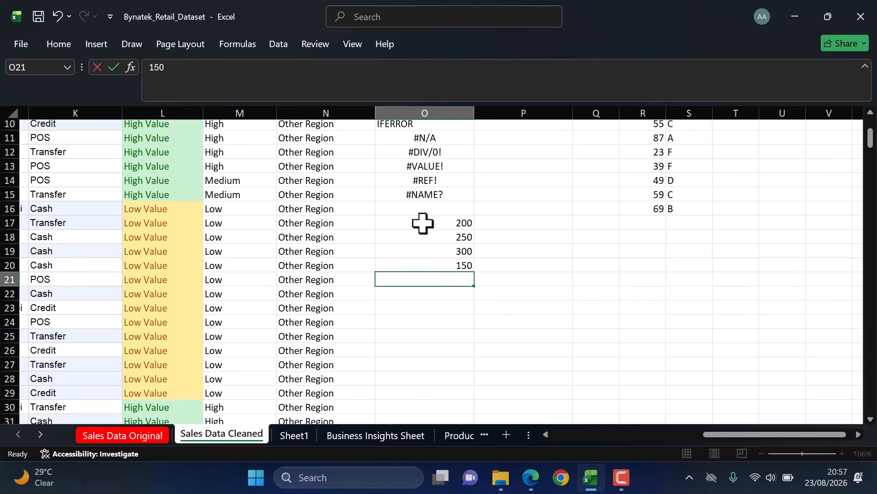
Step: Enter the divisors 50, 20, 0 and 50 in cells P17 to P20
click(512, 222)
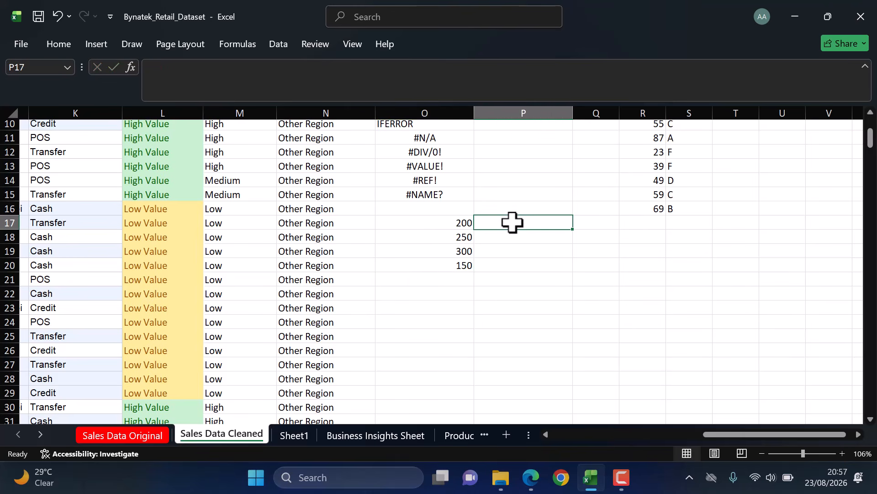
text(50)
key(Return)
text(20)
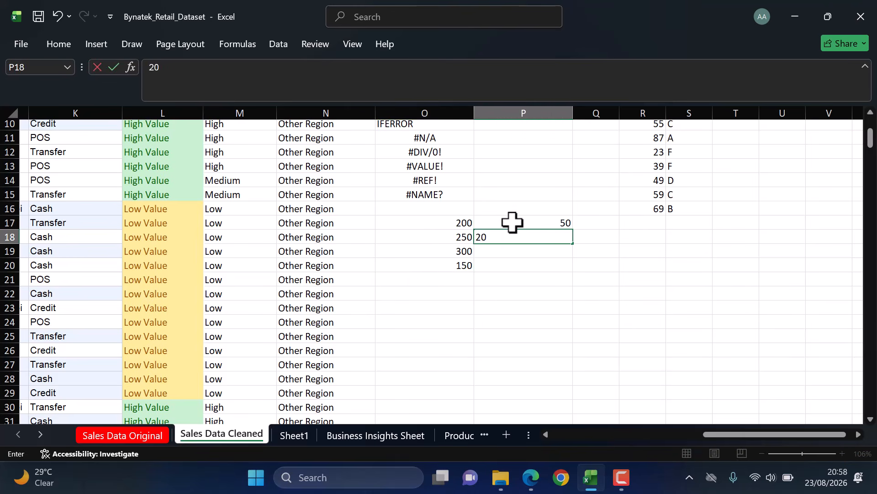
key(Return)
text(0)
key(Return)
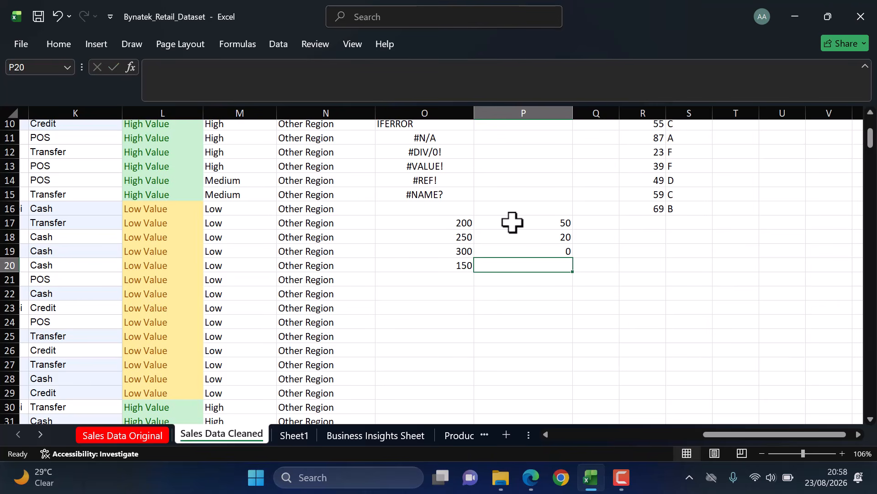
text(50)
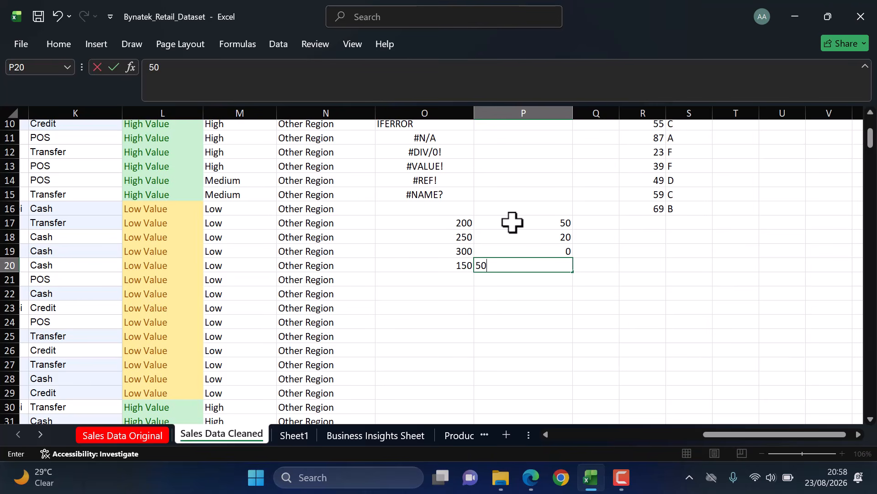
Step: Extend the sample data with 400 in O21 and 450 in O22, leaving P21 blank and entering 50 in P22
click(450, 278)
text(400)
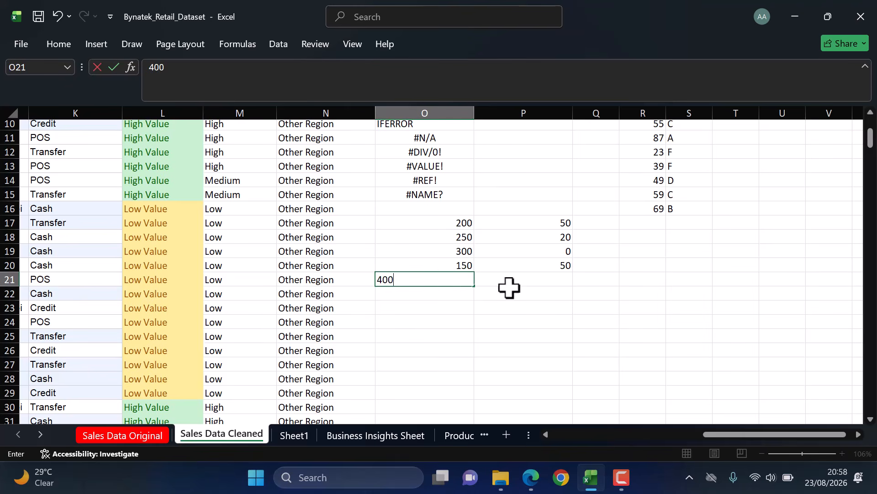
click(547, 282)
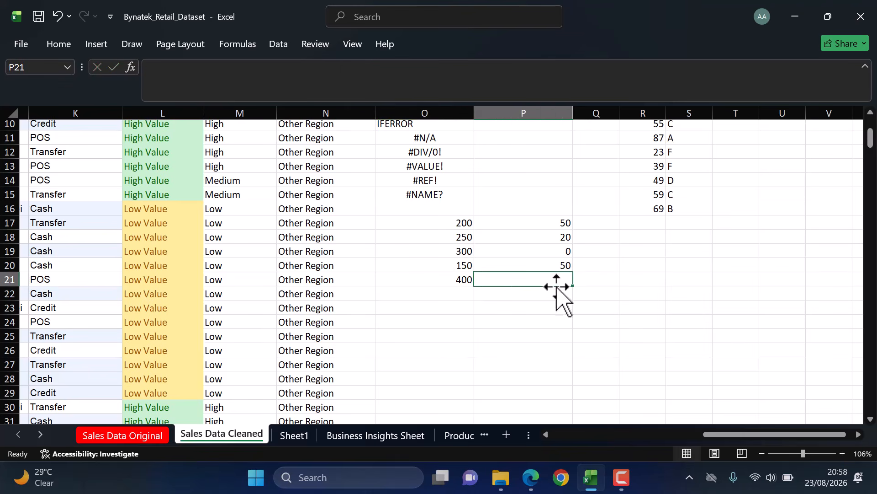
click(543, 295)
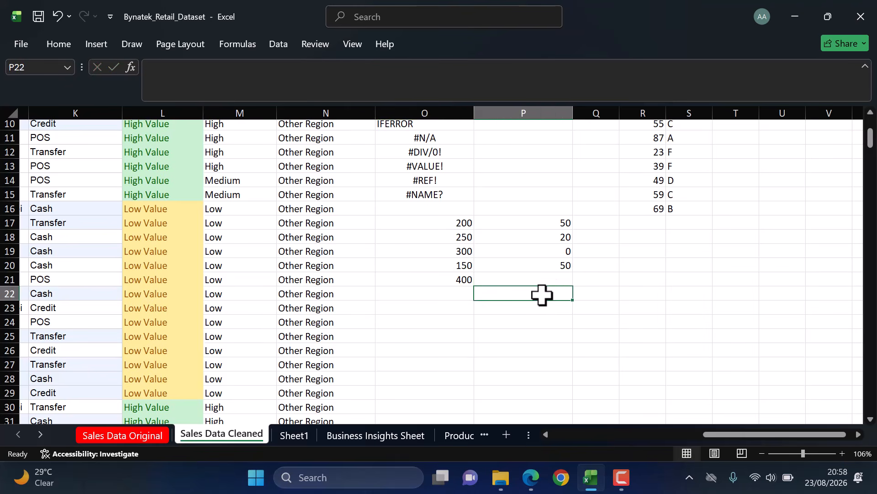
text(50)
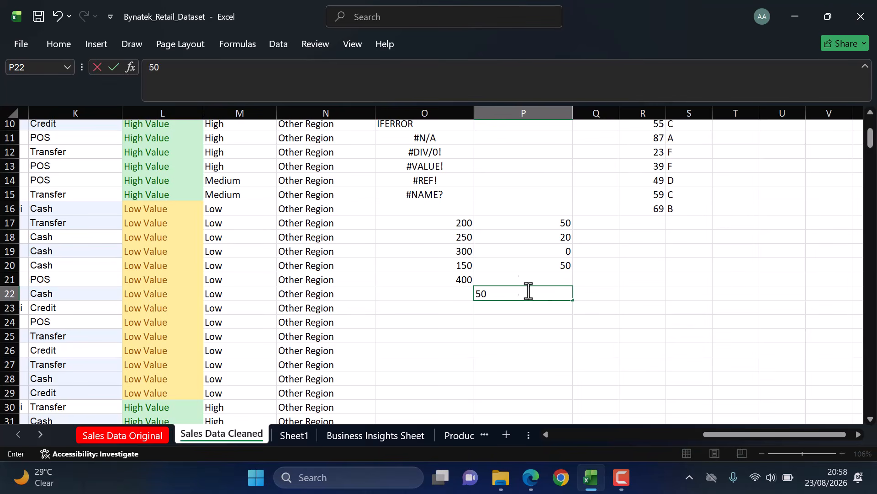
click(463, 293)
text(450)
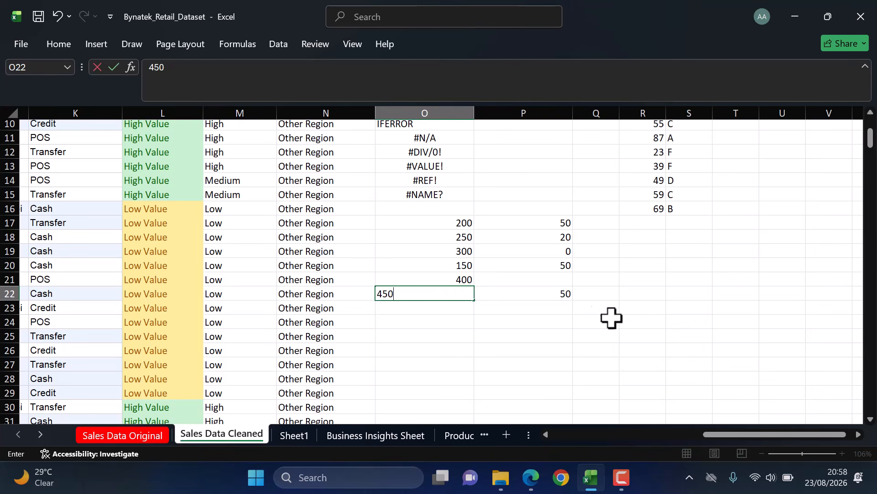
key(Return)
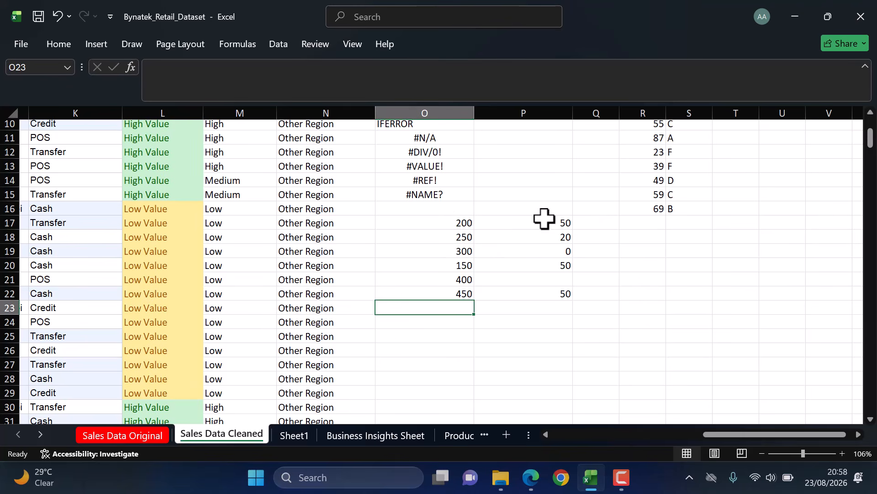
Step: Enter the formula =O17/P17 in cell Q17 to divide the first pair of sample values
mouse_move(603, 223)
mouse_down()
mouse_move(596, 299)
mouse_move(601, 221)
mouse_up()
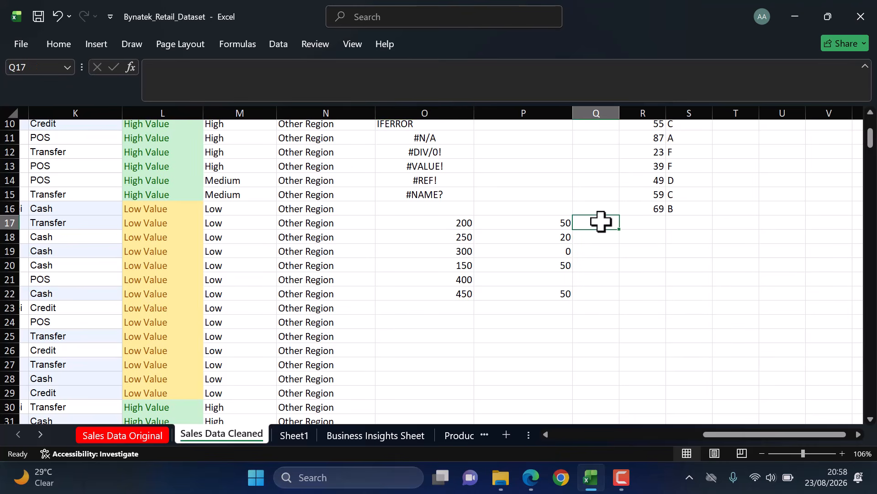
text(=)
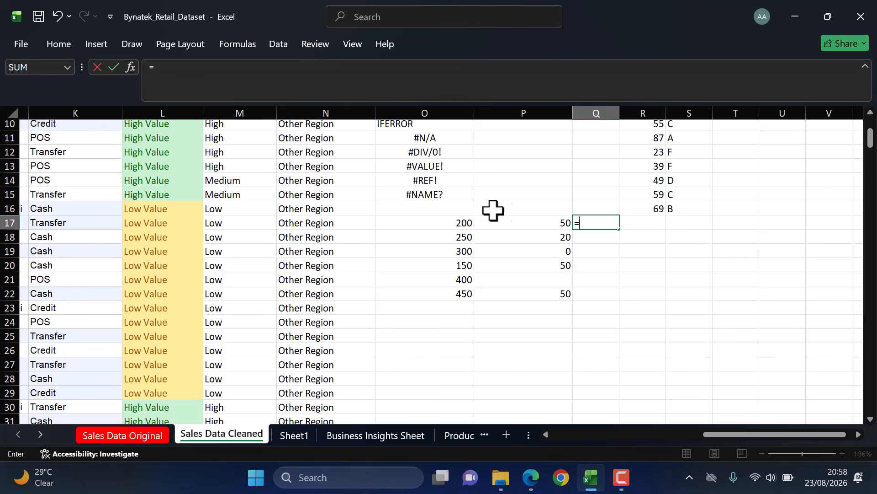
click(453, 220)
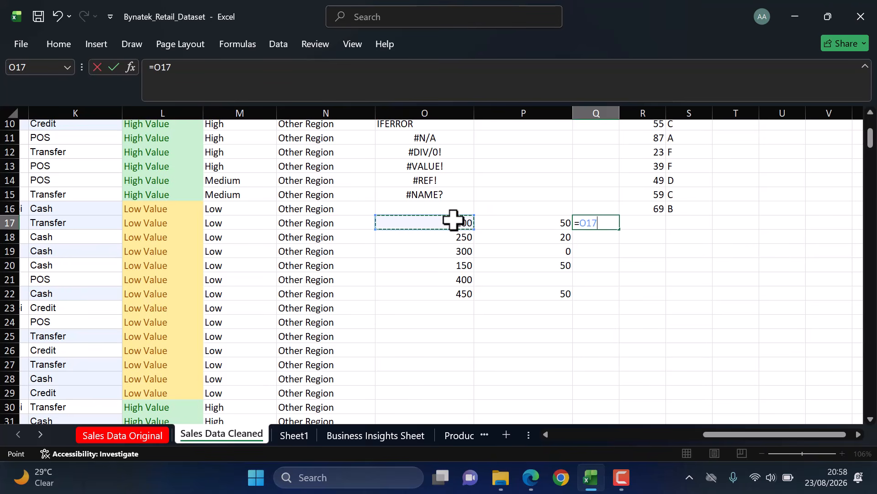
text(/)
click(503, 224)
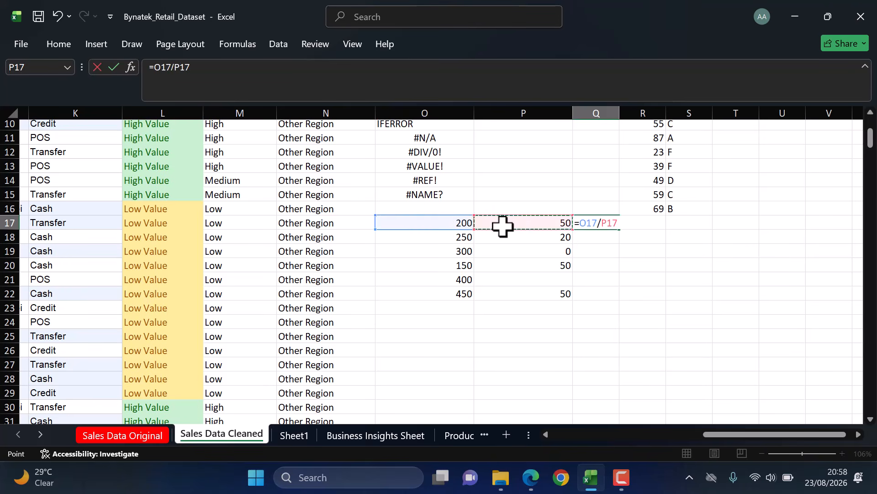
key(Return)
Step: Fill the division formula from Q17 down to Q22 and check the divisor in P19
click(595, 222)
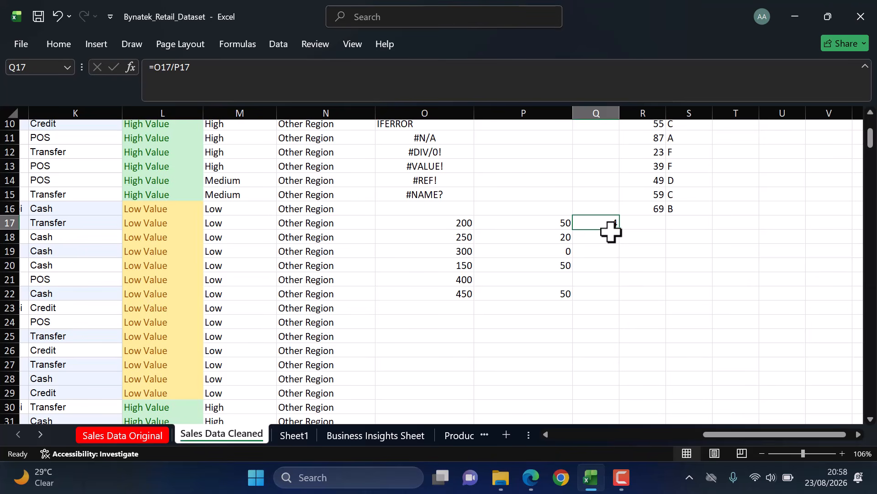
drag(618, 229, 611, 300)
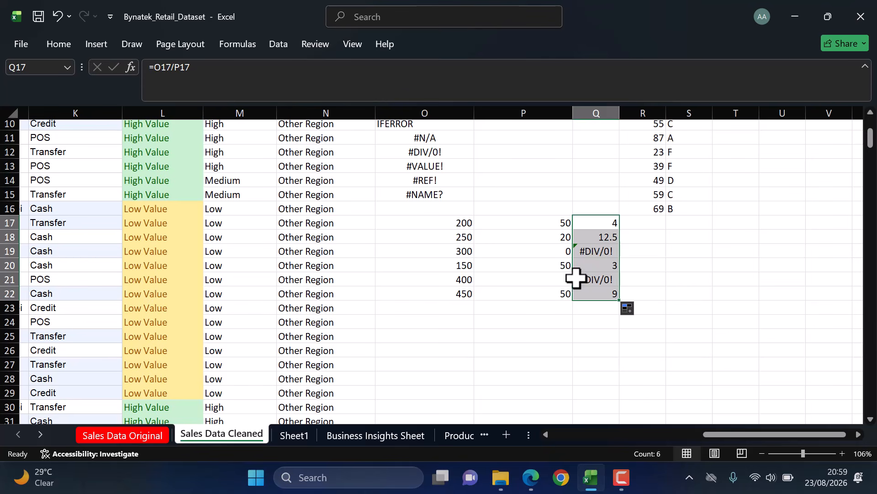
scroll(695, 281, right, 1)
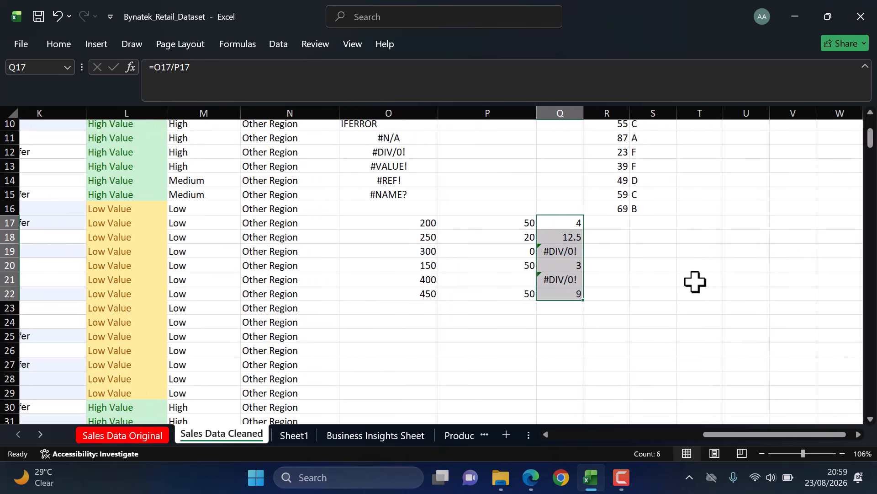
click(496, 251)
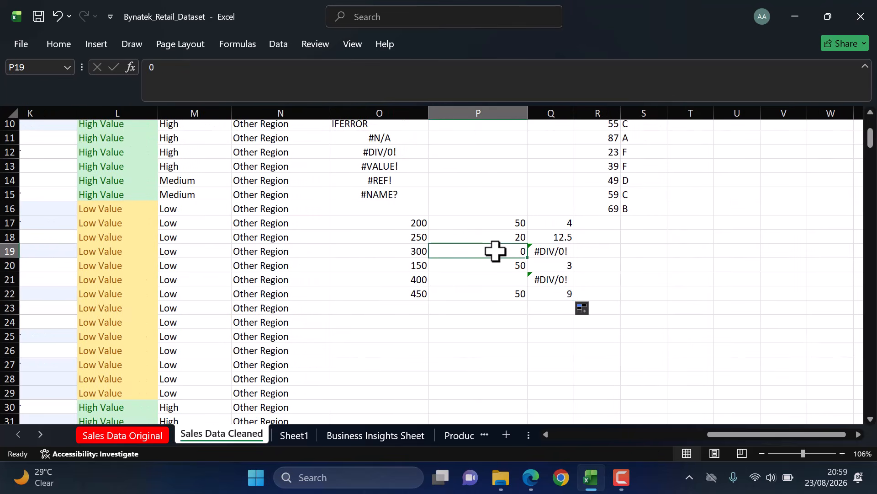
Step: Inspect the zero divisor in P19, the blank divisor in P21 and the division formulas in Q19 and Q21
click(496, 283)
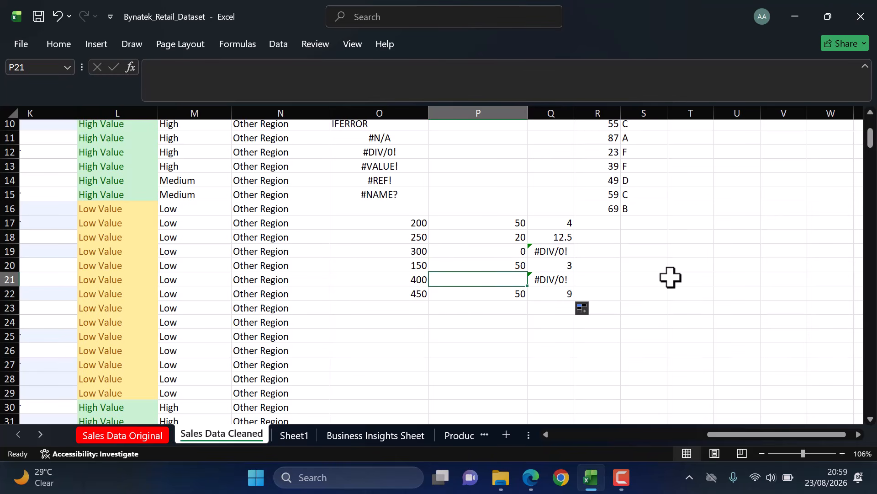
click(496, 252)
click(486, 280)
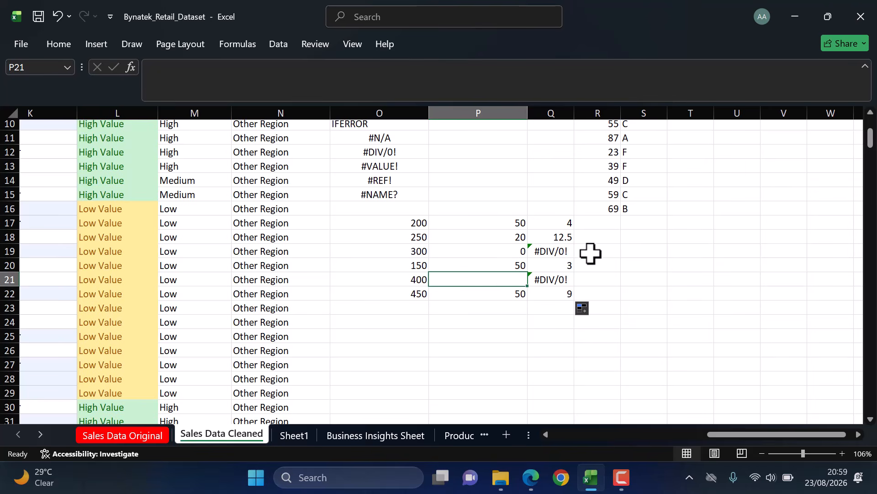
drag(388, 223, 567, 305)
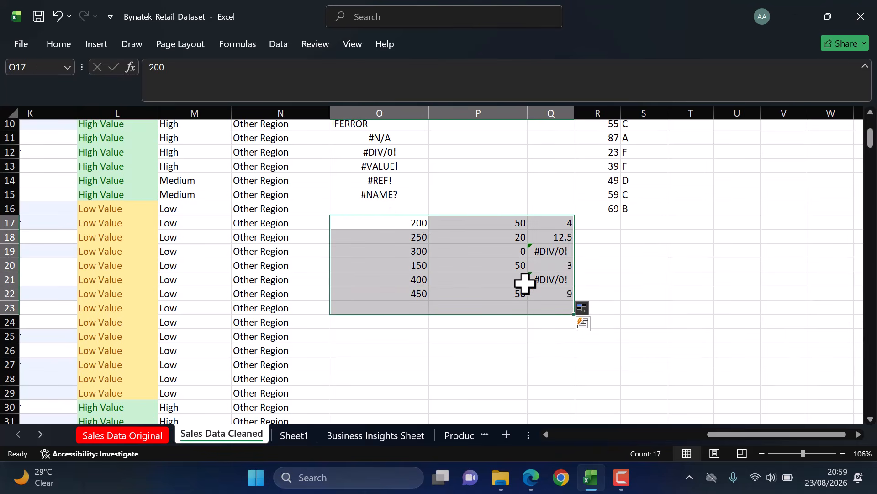
click(570, 251)
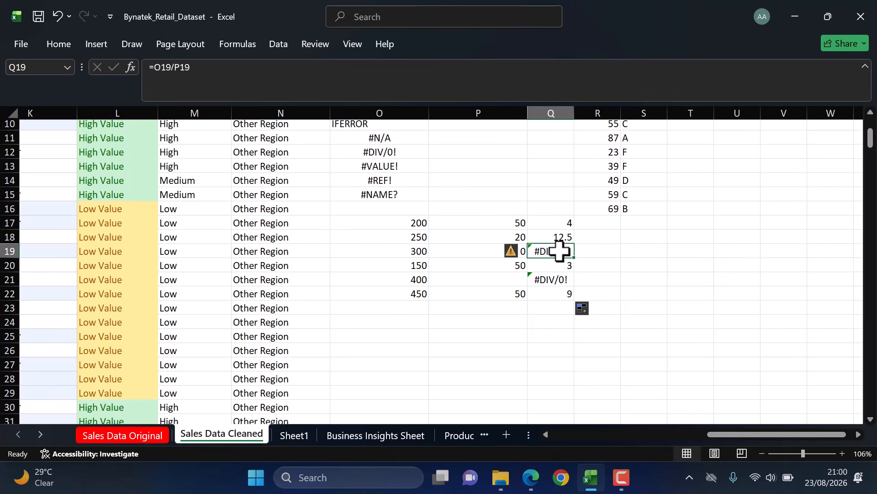
click(558, 279)
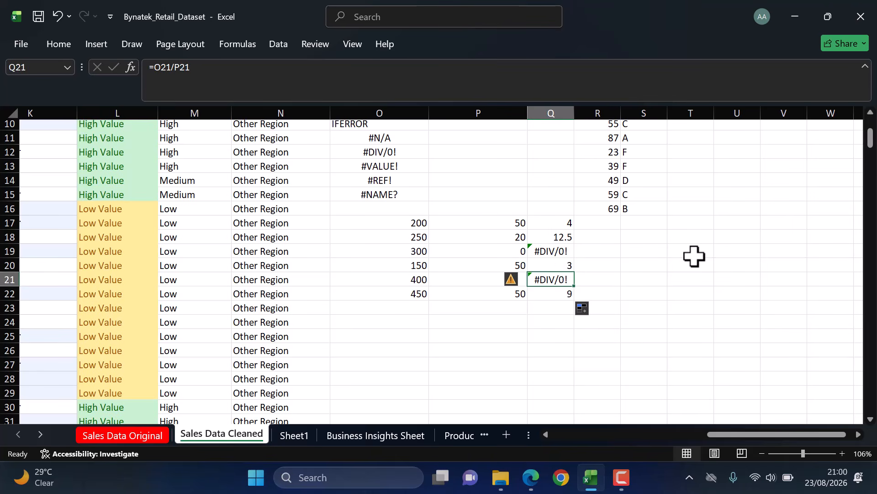
Step: Undo the formula fill in Q18 to Q22 and clear the division formula from Q17
click(557, 221)
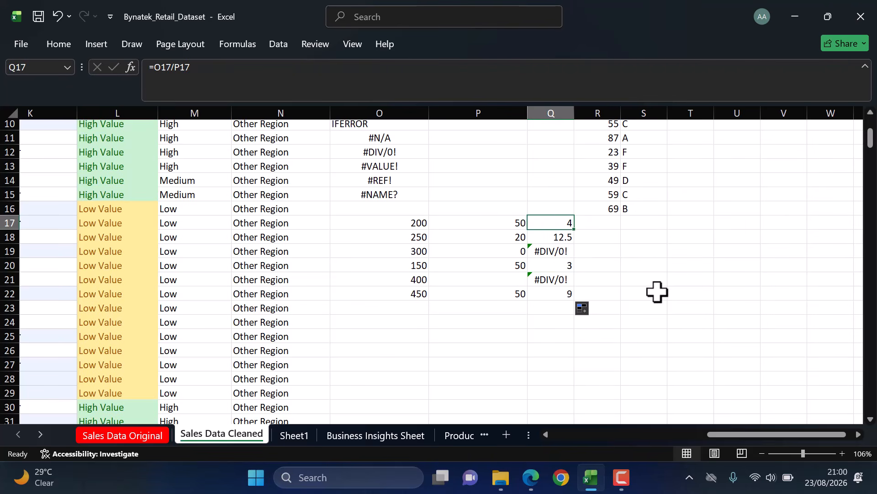
key(ctrl+z)
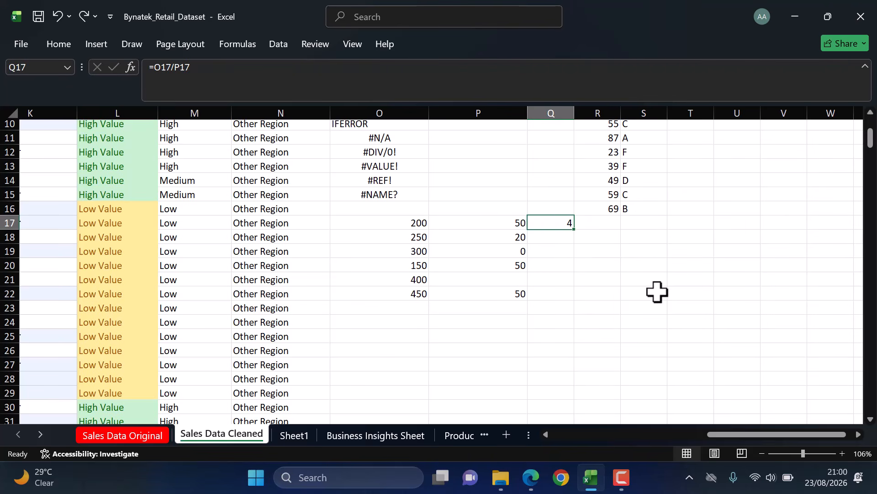
double_click(545, 225)
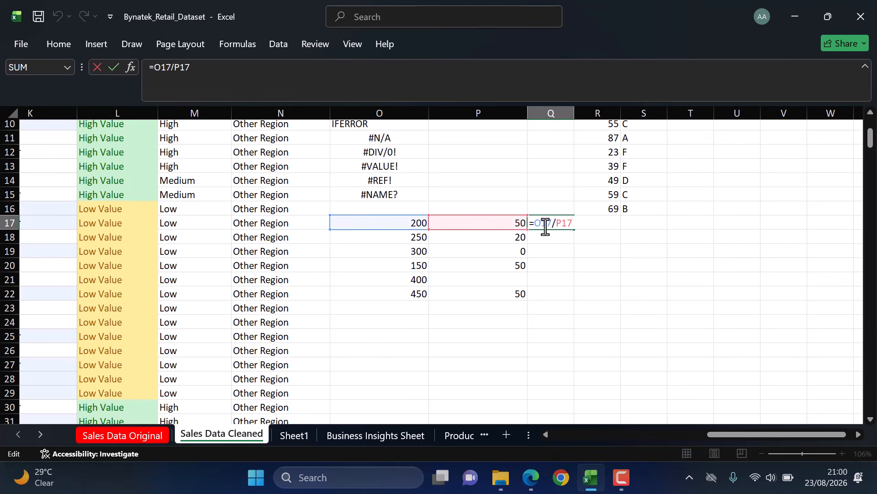
key(BackSpace)
key(BackSpace)
key(BackSpace)
key(BackSpace)
key(BackSpace)
key(BackSpace)
key(BackSpace)
key(BackSpace)
Step: Start an IFERROR formula in Q17 with O17/P17 as its value argument
text(=)
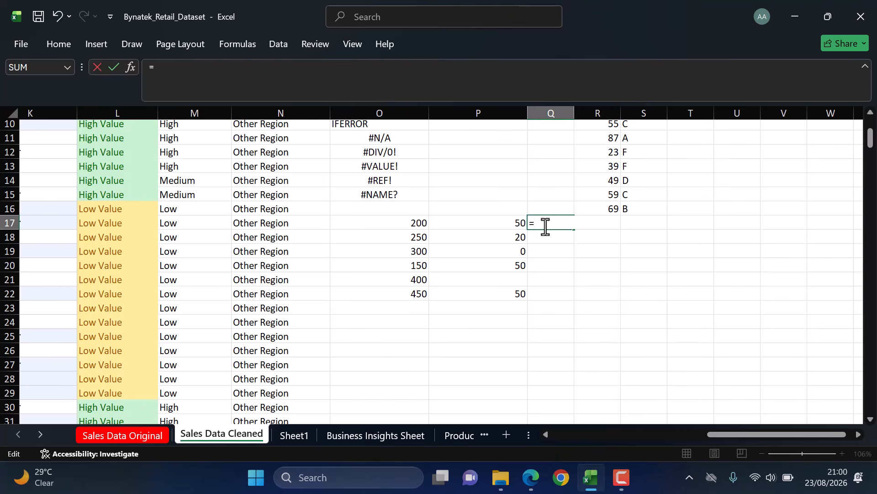
text(IFER)
key(Tab)
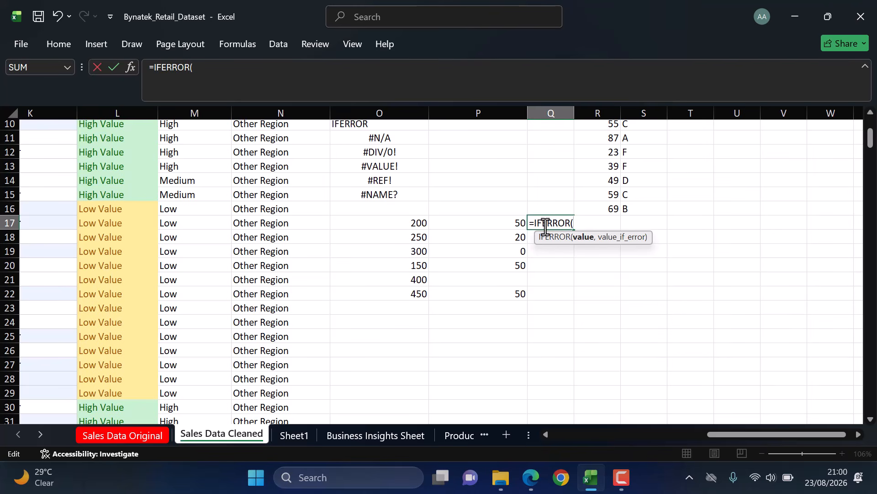
click(412, 224)
text(/)
click(513, 224)
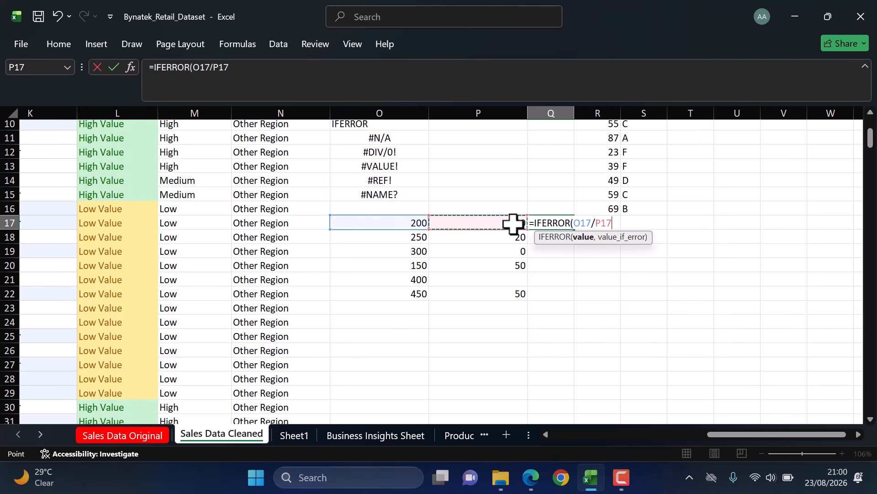
text(,)
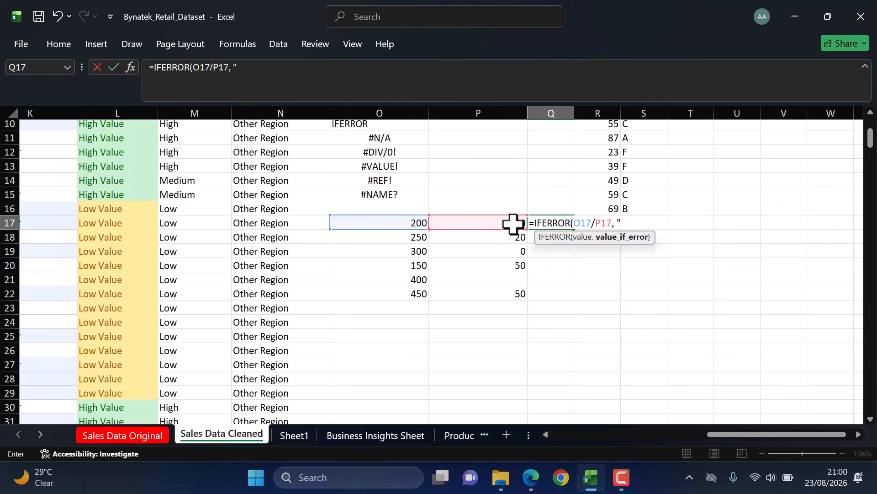
Step: Try "Division by zero" as the IFERROR fallback text in Q17 and remove it again
text( "div)
key(BackSpace)
key(BackSpace)
key(BackSpace)
text(Division by zero)
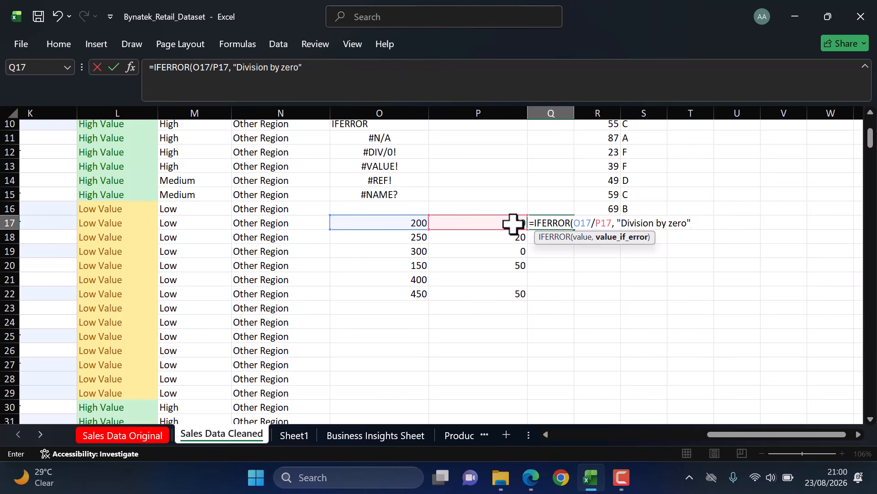
key(BackSpace)
key(BackSpace)
key(BackSpace)
key(BackSpace)
key(BackSpace)
key(BackSpace)
key(BackSpace)
key(BackSpace)
key(BackSpace)
key(BackSpace)
key(BackSpace)
key(BackSpace)
key(BackSpace)
key(BackSpace)
key(BackSpace)
key(BackSpace)
Step: Set the fallback text to "Cannot divide by zero" and complete the IFERROR formula in Q17
text(CAnn)
key(BackSpace)
key(BackSpace)
key(BackSpace)
text(an)
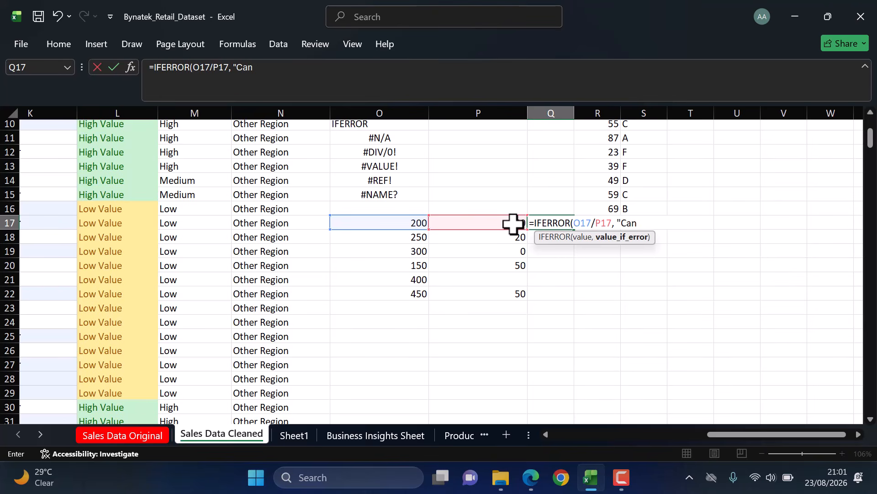
text(not divide)
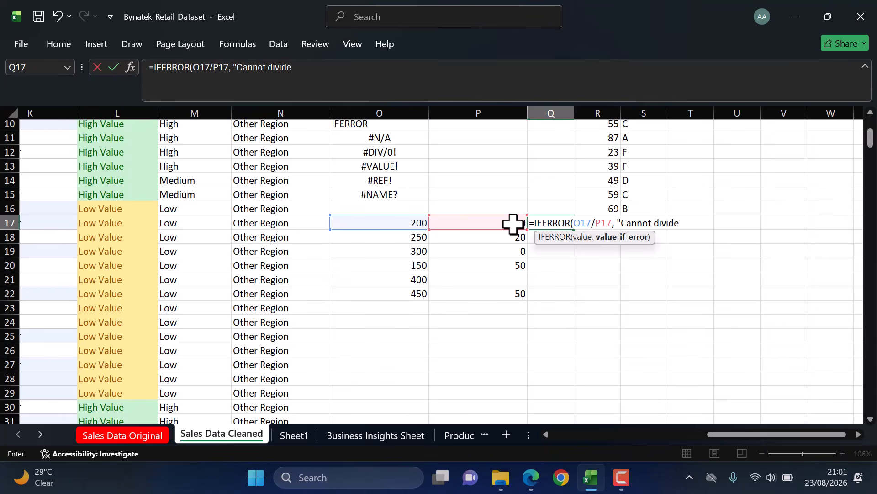
text( by zero"))
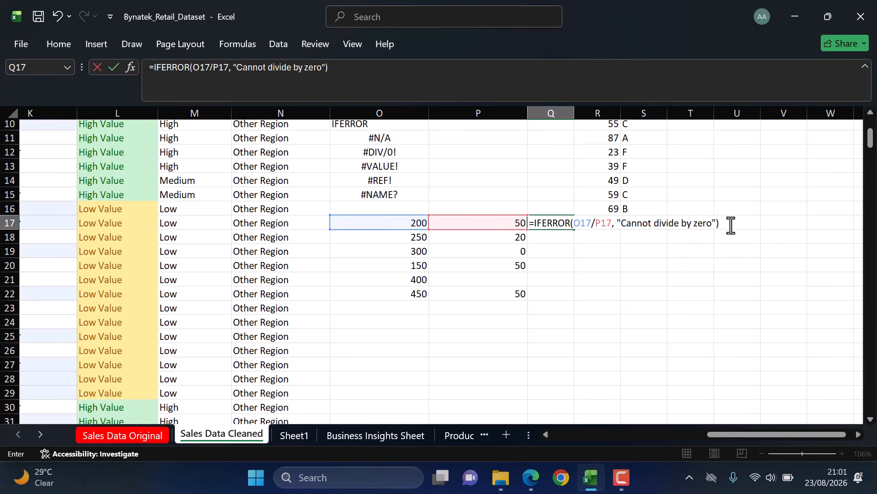
key(Return)
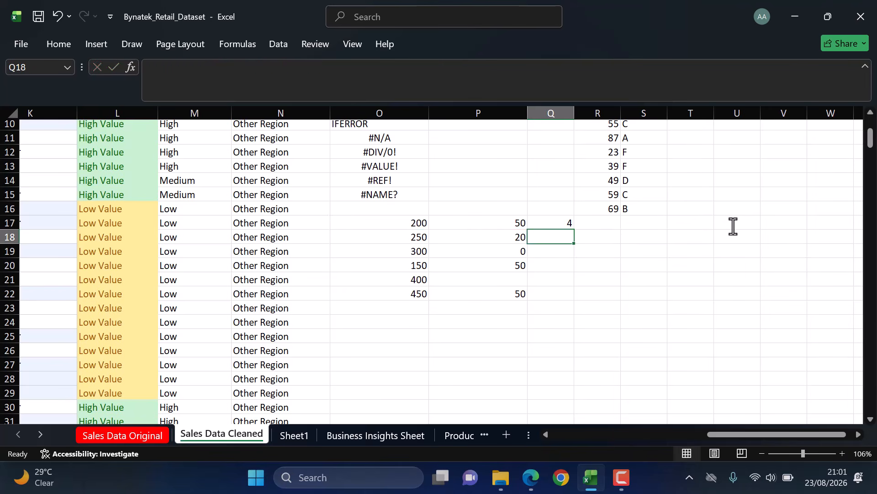
Step: Fill the IFERROR formula from Q17 down to Q22
click(551, 222)
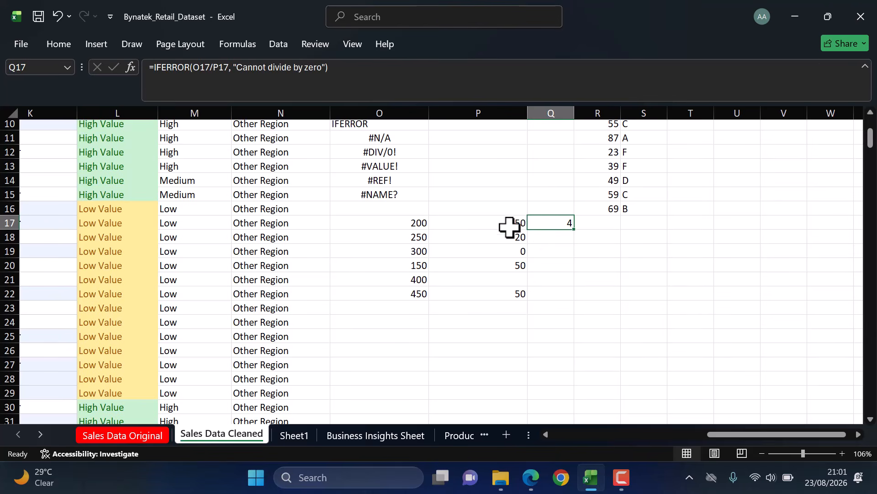
drag(574, 229, 568, 298)
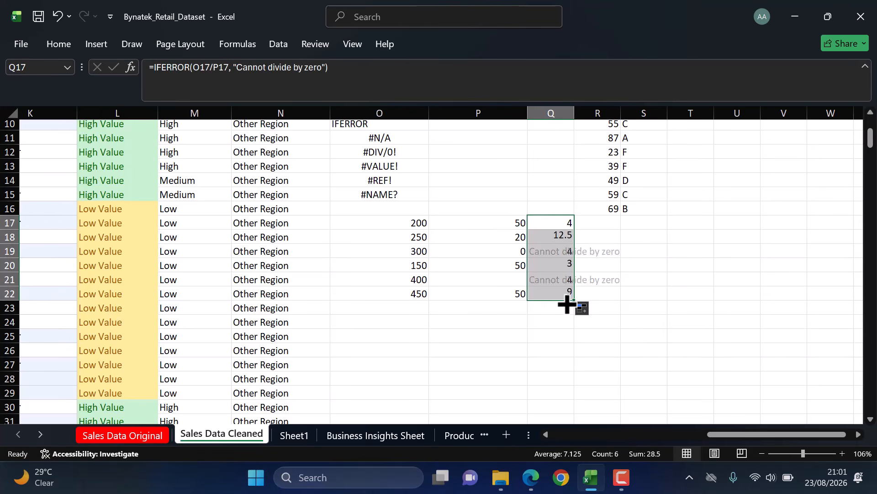
click(648, 265)
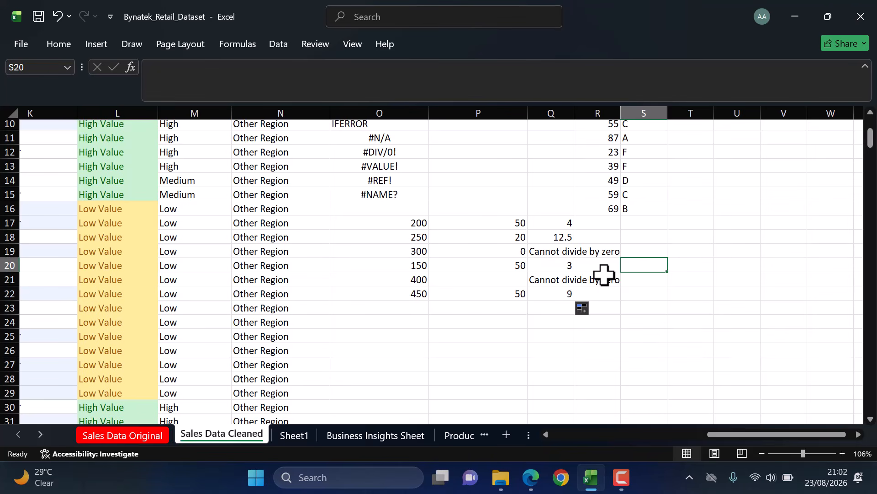
Step: Review the transaction count, total revenue and average transaction value sections on the Business Insights Sheet
click(359, 434)
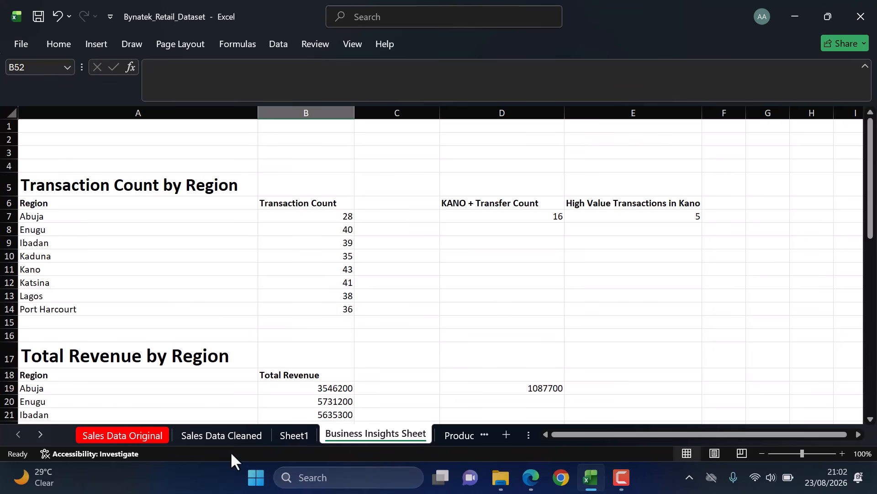
click(221, 439)
scroll(366, 335, up, 3)
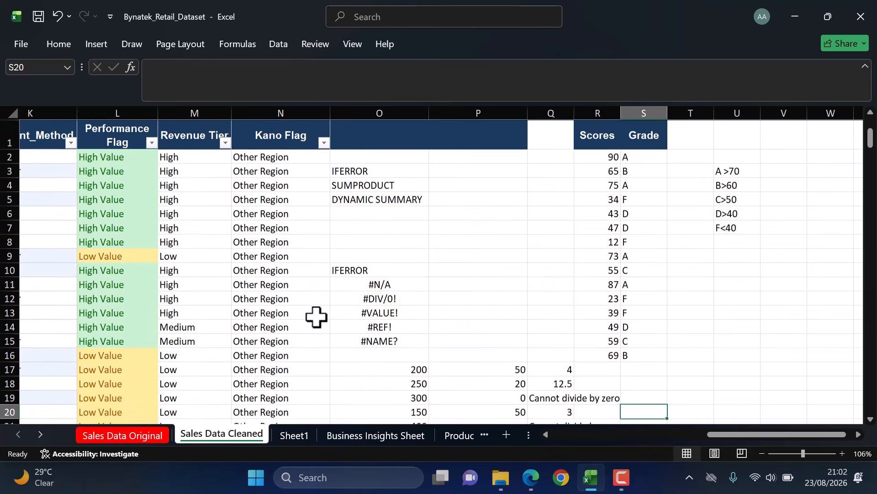
click(368, 432)
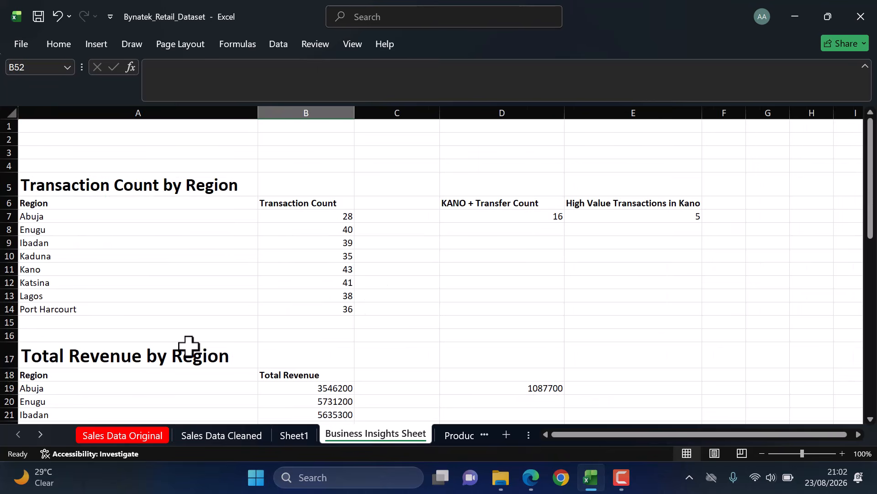
scroll(225, 303, down, 3)
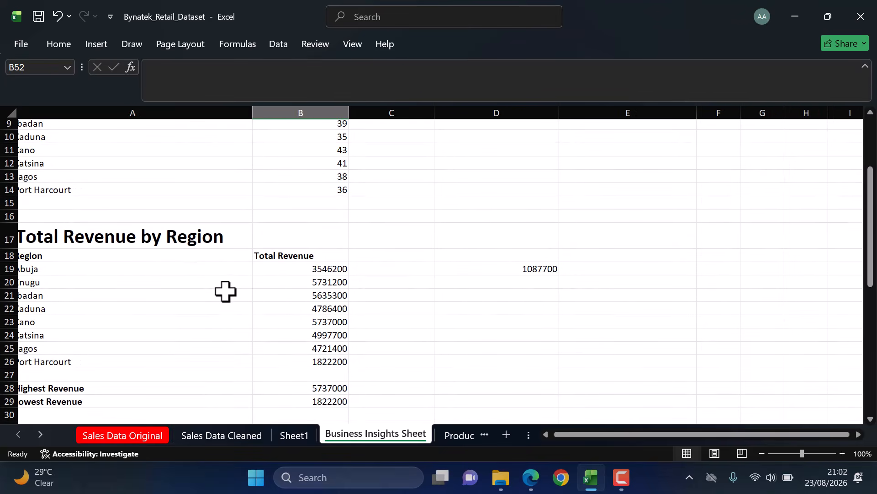
scroll(226, 291, down, 3)
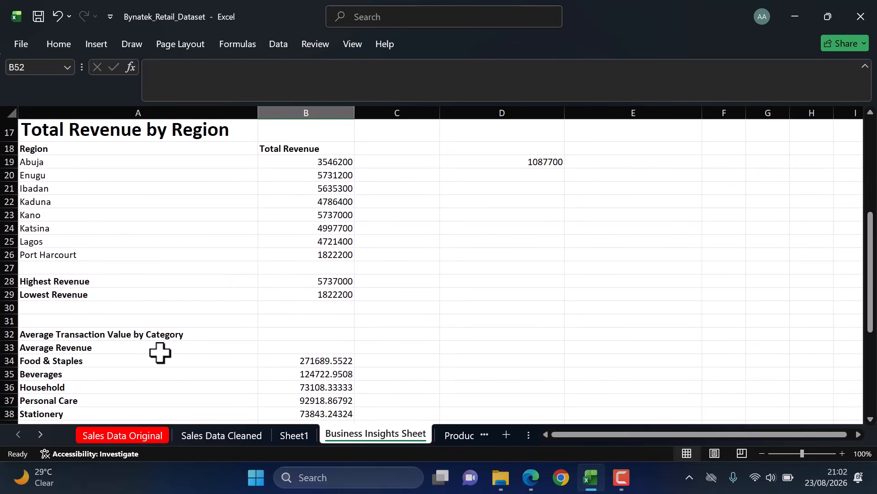
scroll(320, 389, down, 2)
scroll(321, 389, up, 7)
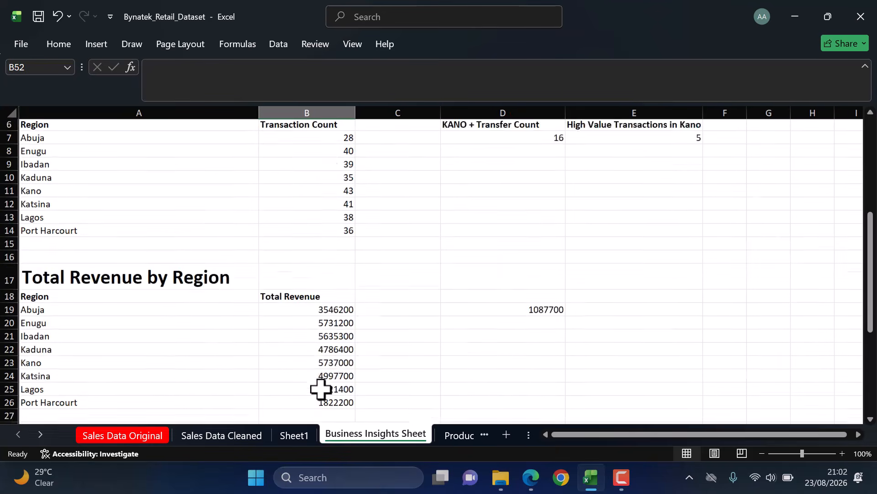
Step: Clear the division example in O17:R22 on the Sales Data Cleaned sheet
click(237, 437)
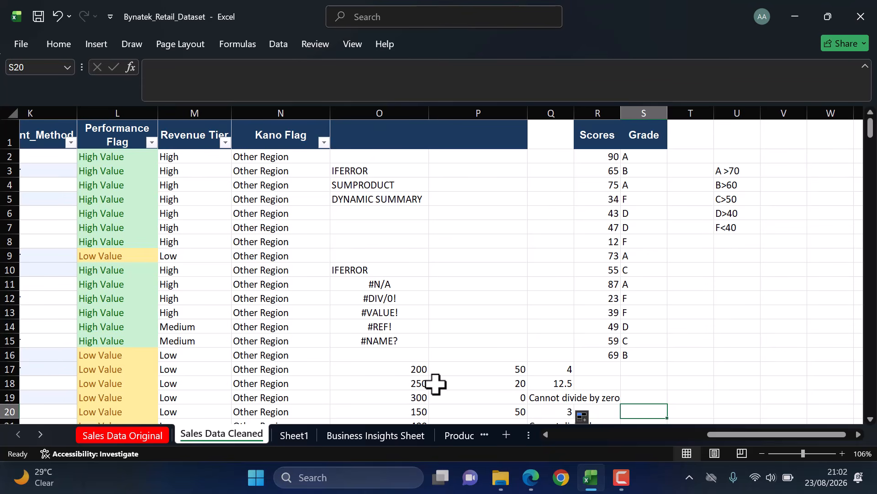
scroll(435, 384, right, 2)
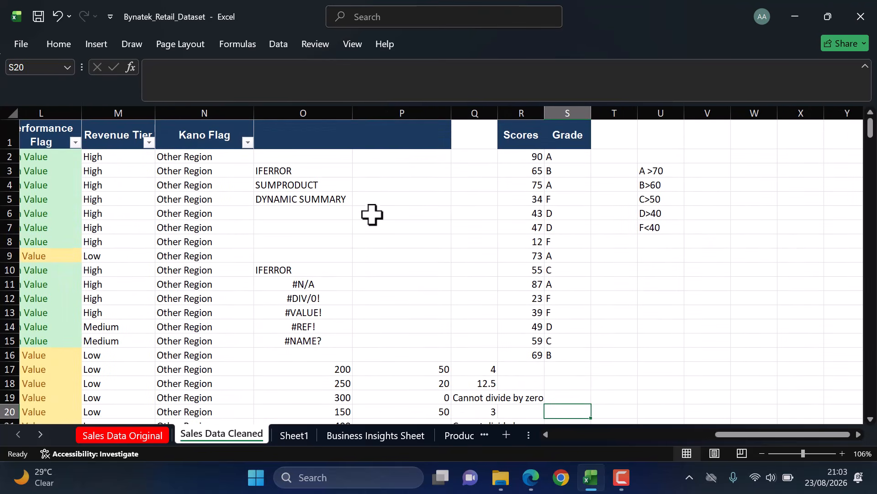
scroll(397, 249, down, 2)
drag(332, 275, 538, 350)
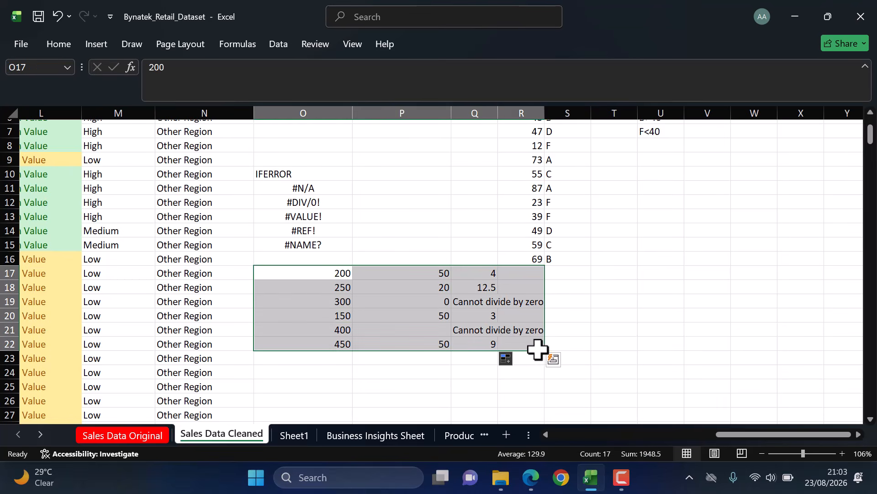
key(Delete)
Step: Clear the notes, scores, grades and grading key in O3:V16, plus the first score and grade in R2:S2
scroll(537, 349, up, 2)
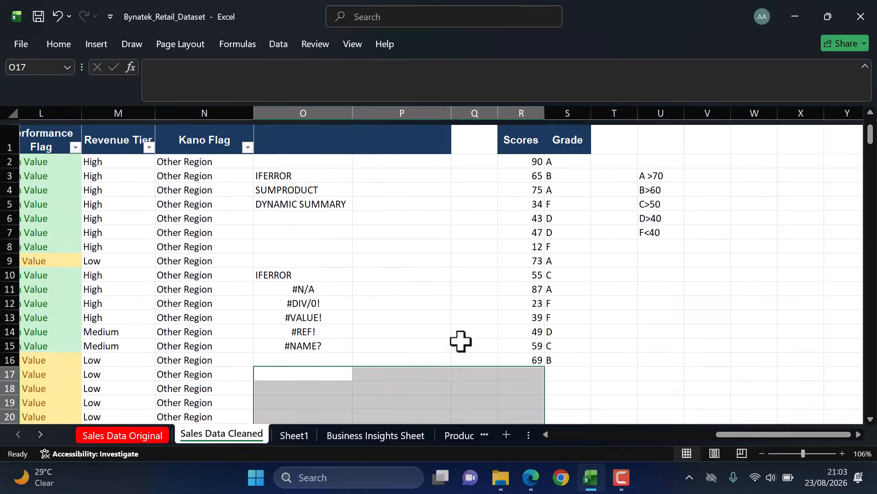
drag(304, 169, 707, 350)
key(Delete)
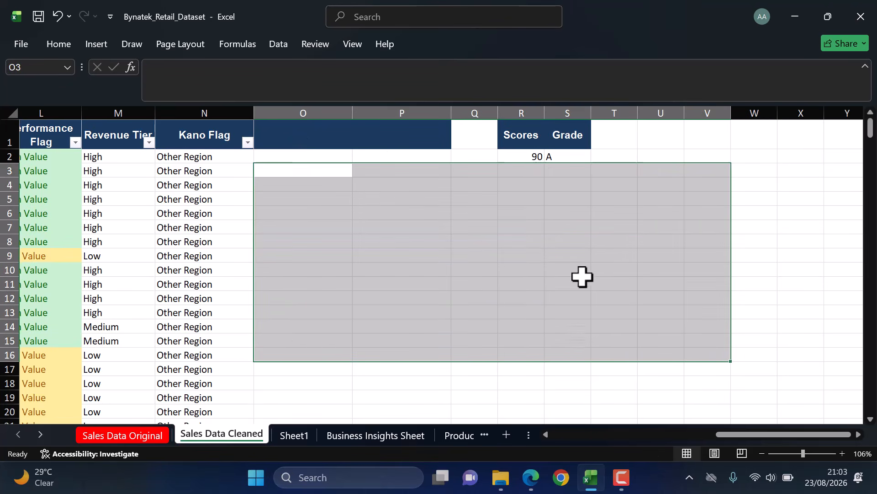
drag(511, 164, 564, 155)
key(Escape)
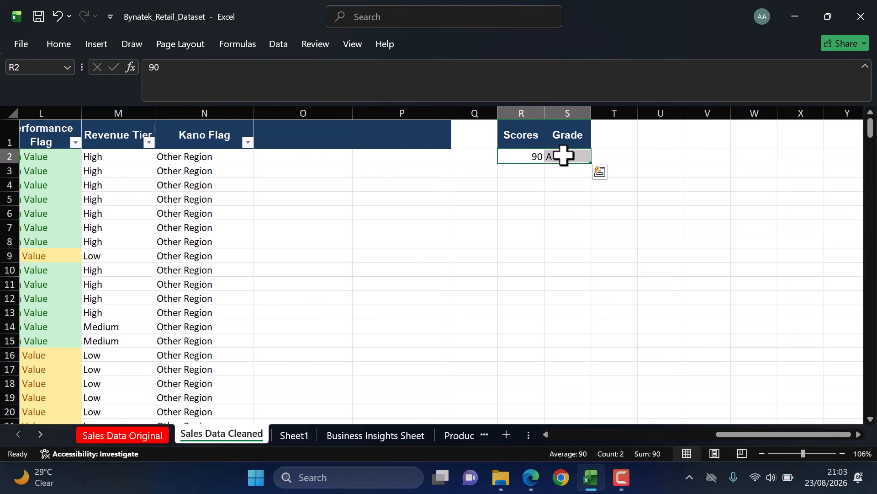
key(Delete)
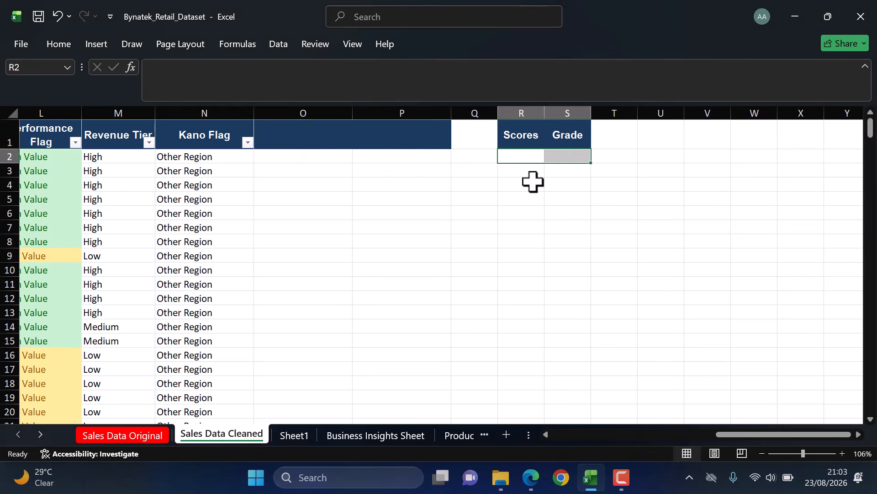
Step: Enter the header Revenue Per Unit in cell O1 of the Sales Data Cleaned sheet
click(298, 134)
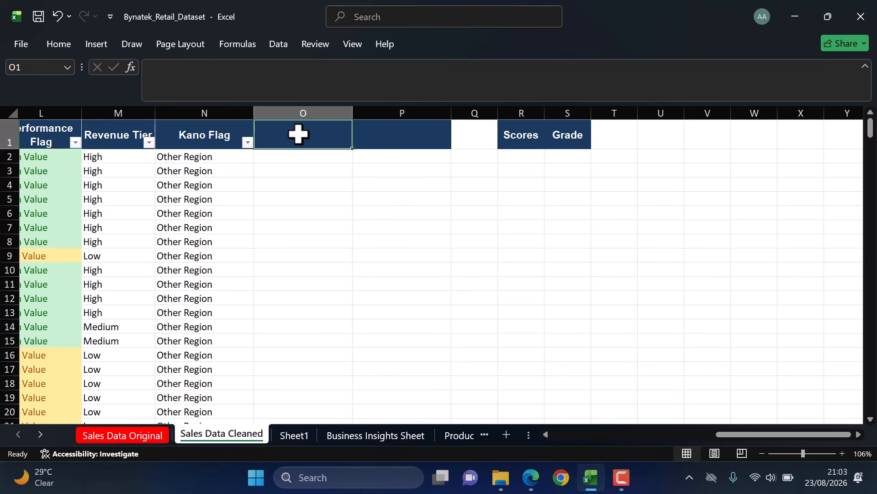
text(Revenue)
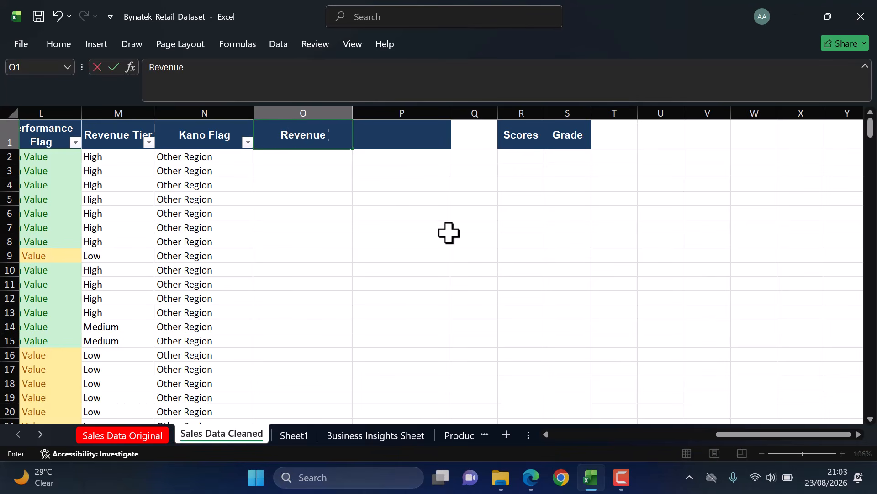
text( Per)
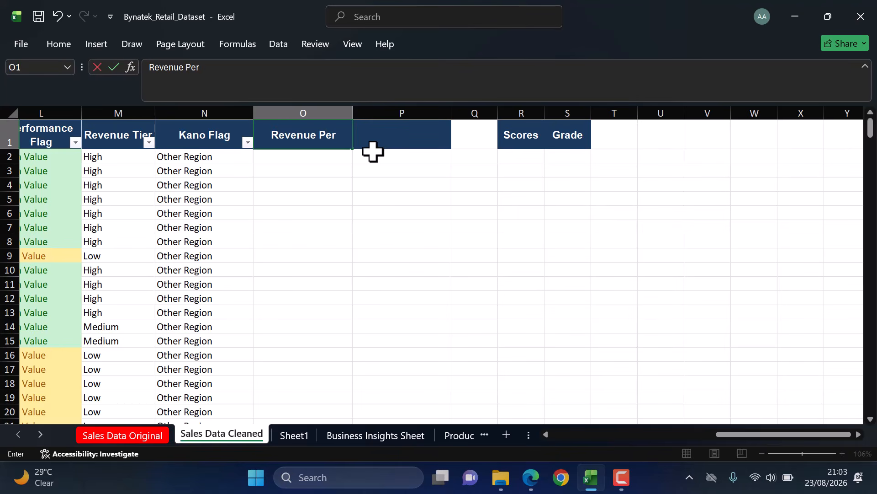
text( Unni)
key(BackSpace)
key(BackSpace)
key(BackSpace)
text(nit)
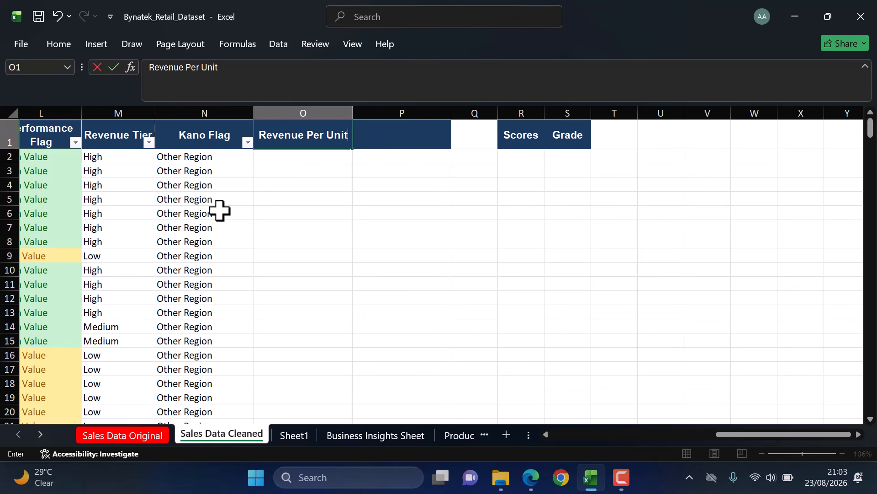
scroll(219, 210, left, 5)
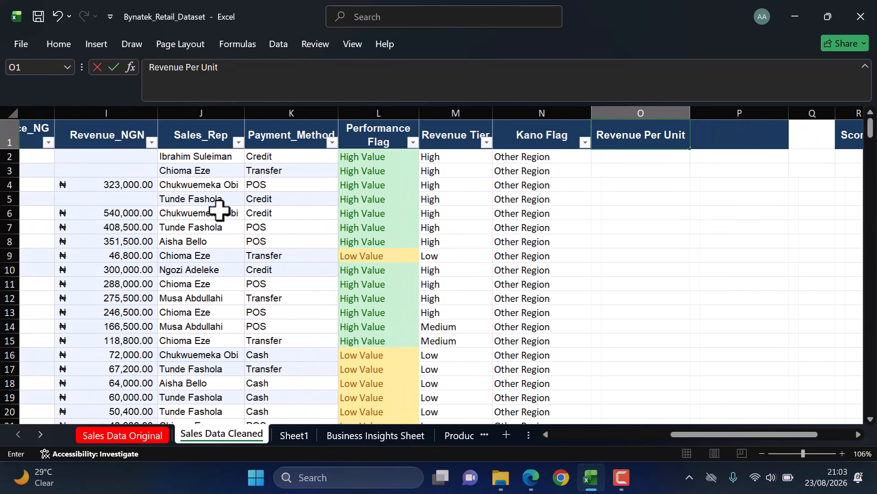
scroll(219, 211, left, 4)
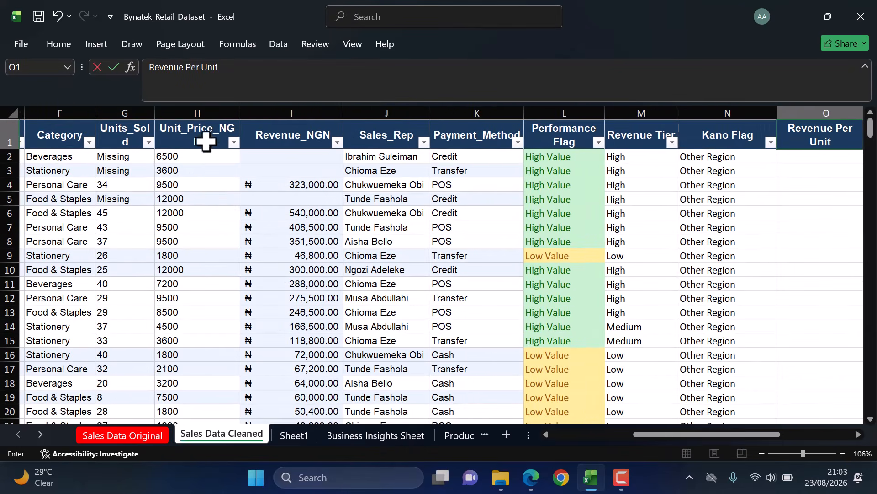
scroll(119, 171, left, 2)
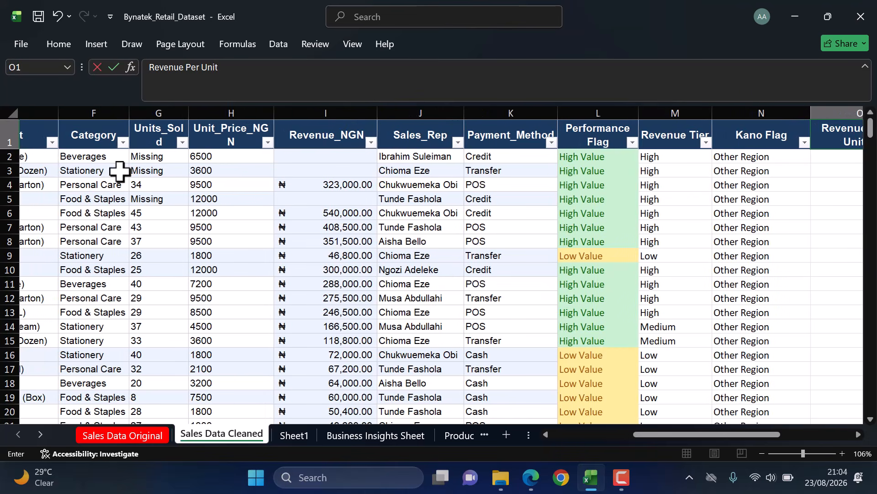
scroll(120, 172, left, 1)
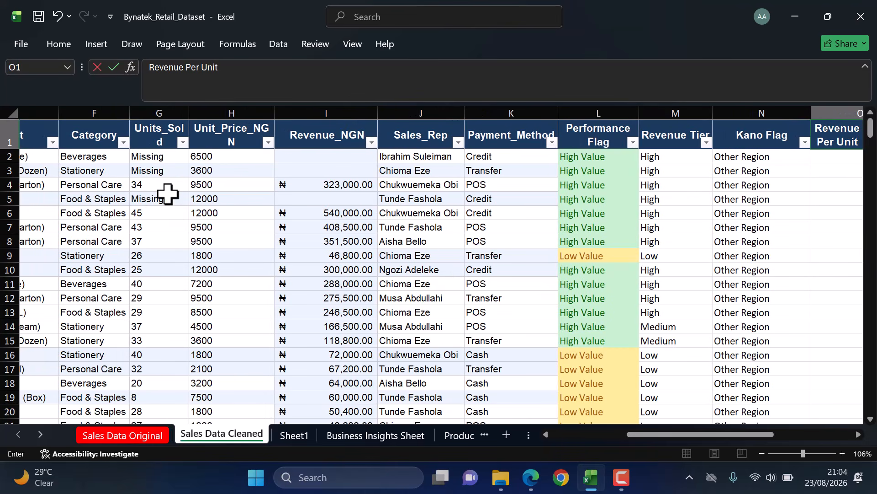
scroll(167, 192, left, 2)
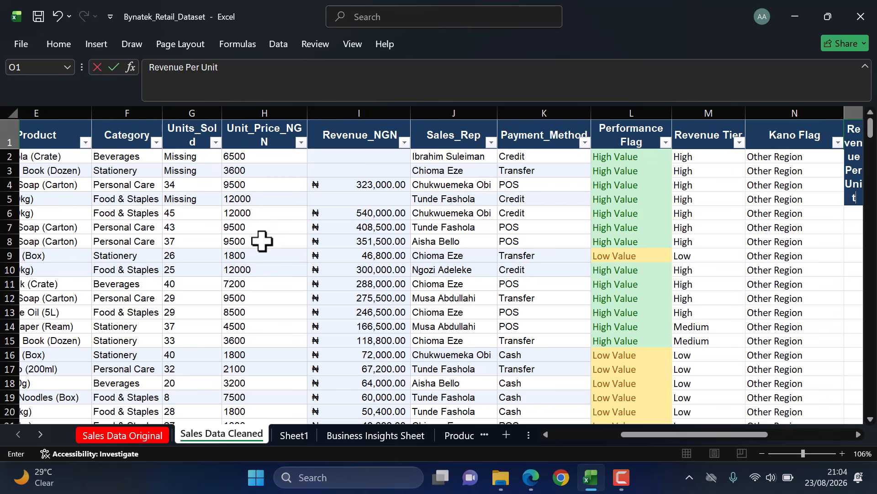
key(ctrl+Return)
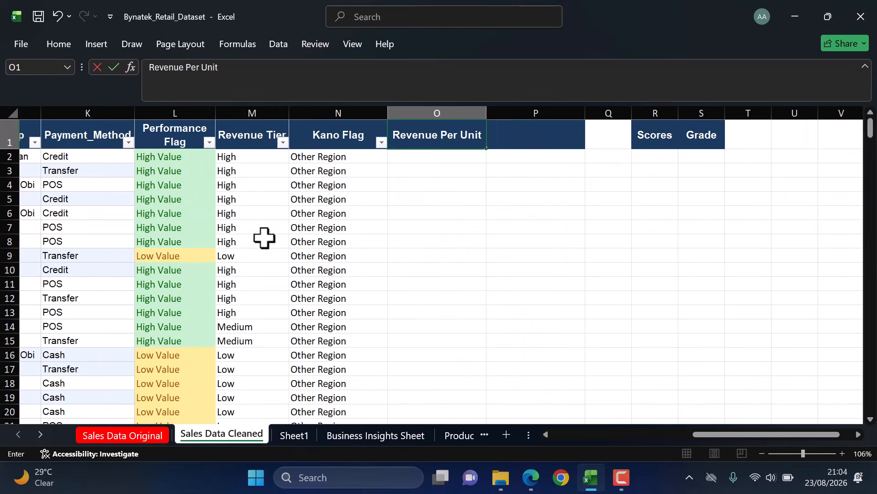
Step: Start an IFERROR formula in O2 that divides the Revenue_NGN value I2 by the Units_Sold value G2
click(417, 158)
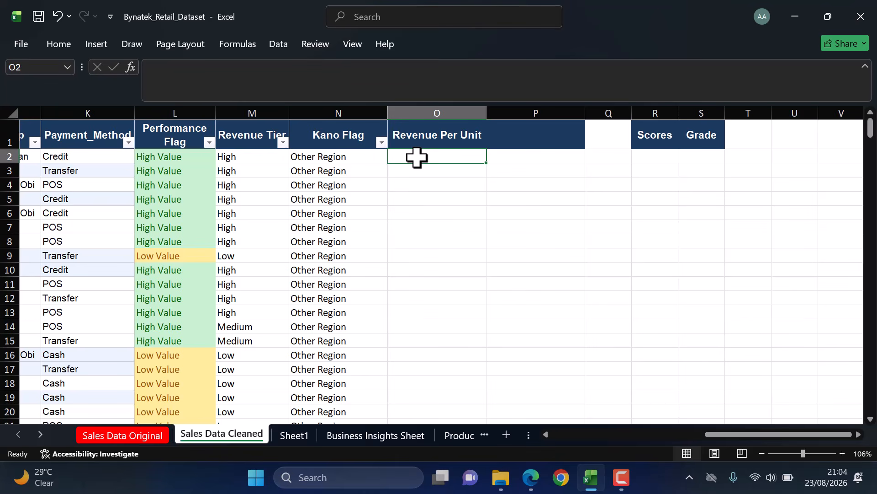
text(=IFE)
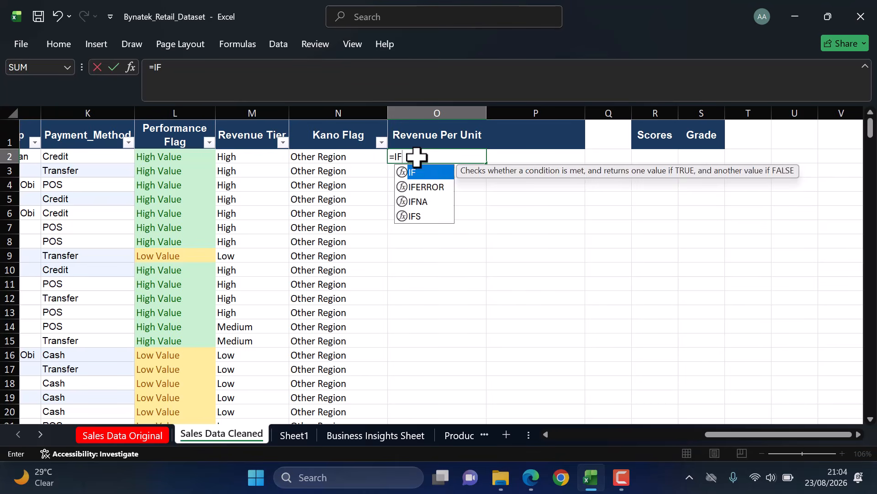
key(Tab)
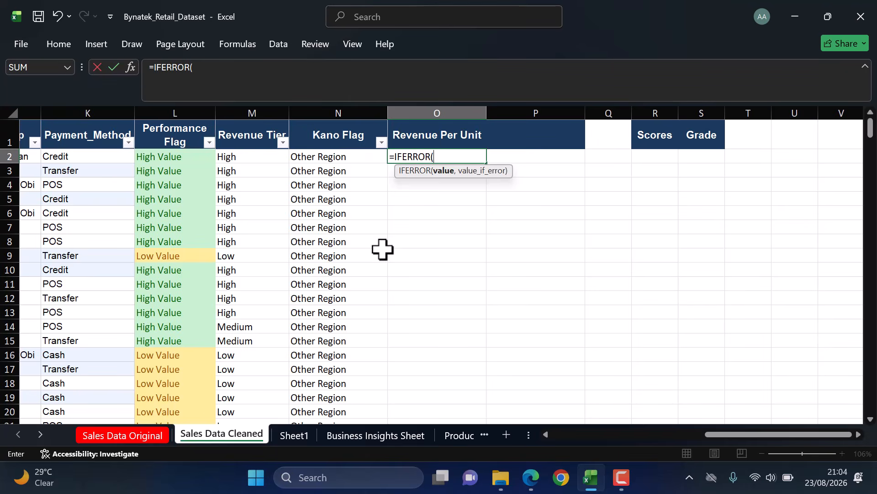
scroll(383, 249, left, 3)
scroll(382, 249, left, 2)
click(145, 156)
text(/)
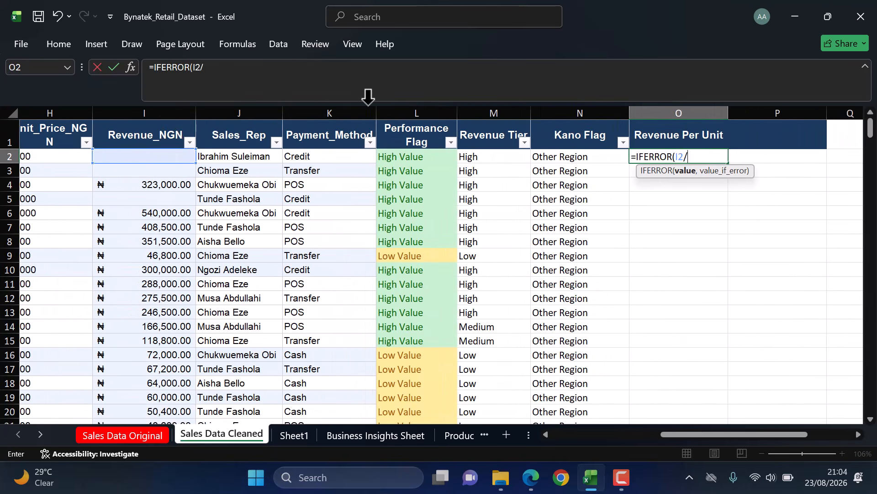
scroll(305, 177, left, 4)
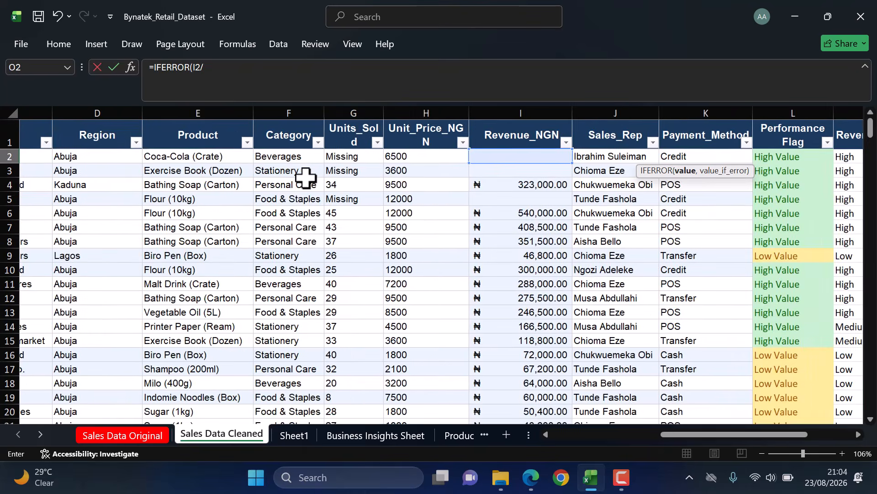
click(349, 158)
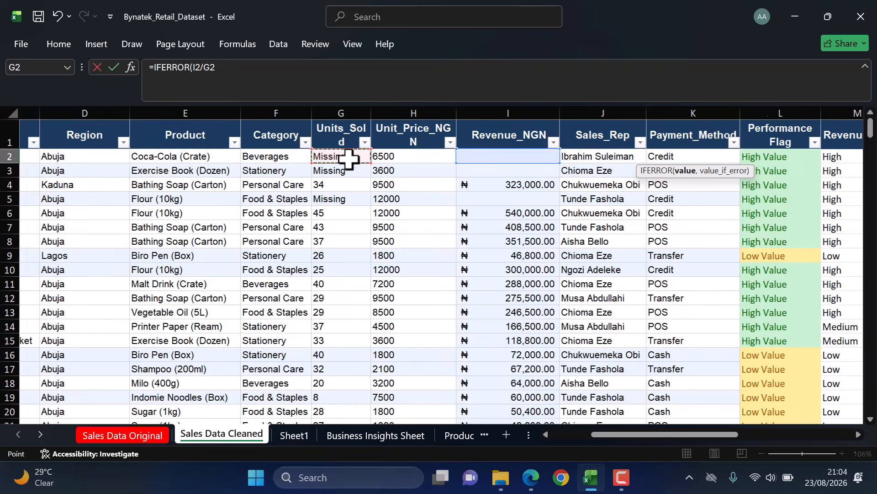
Step: Complete the IFERROR formula in O2 with "N/A" as the error value, giving =IFERROR(I2/G2,"N/A")
scroll(350, 157, right, 6)
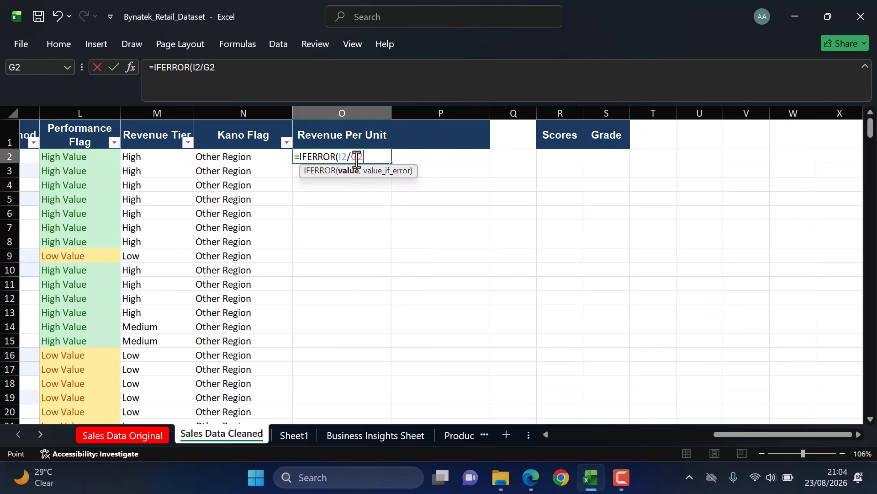
text(,)
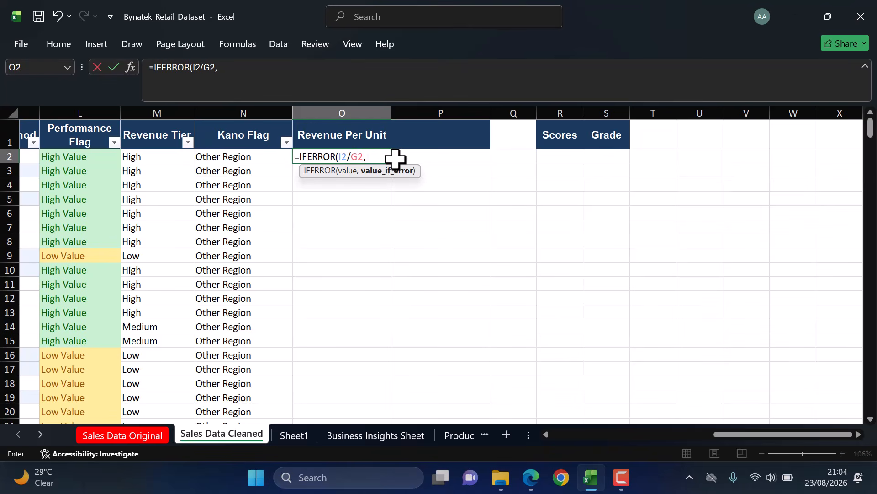
text("n/a)
key(BackSpace)
key(BackSpace)
key(BackSpace)
text(N/A"))
key(Return)
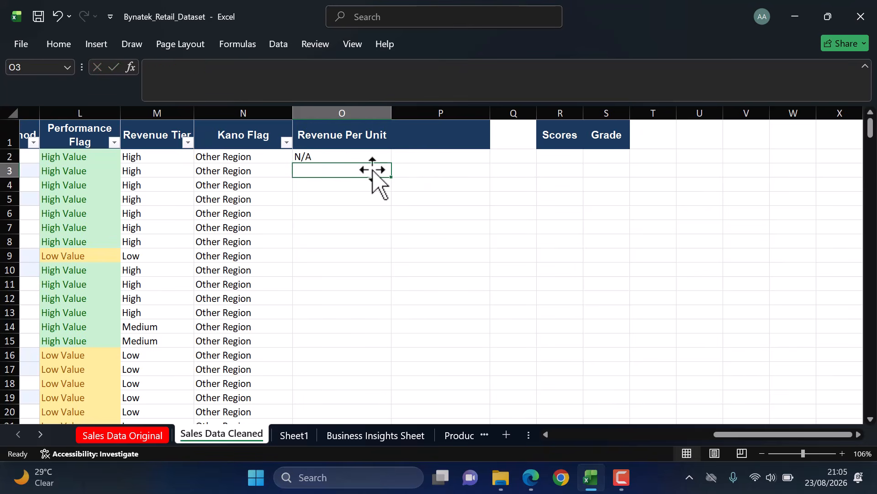
Step: Recheck the IFERROR formula in O2 and fill it down the Revenue Per Unit column
double_click(329, 154)
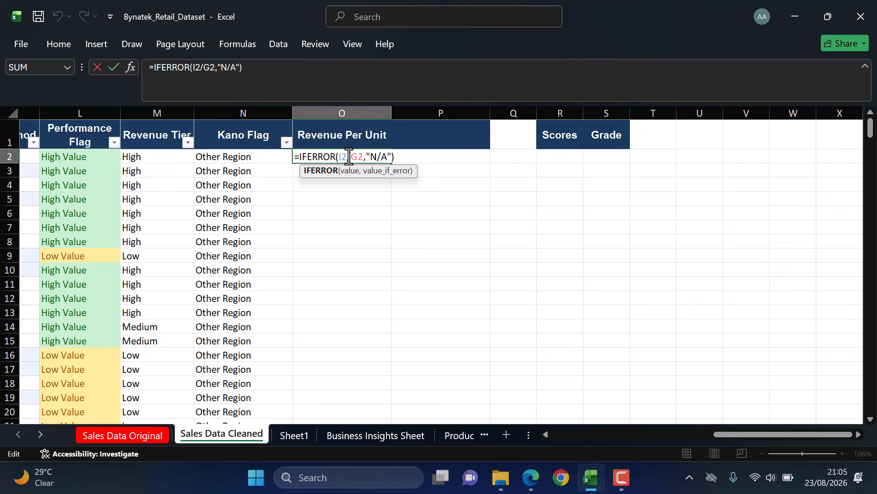
key(Return)
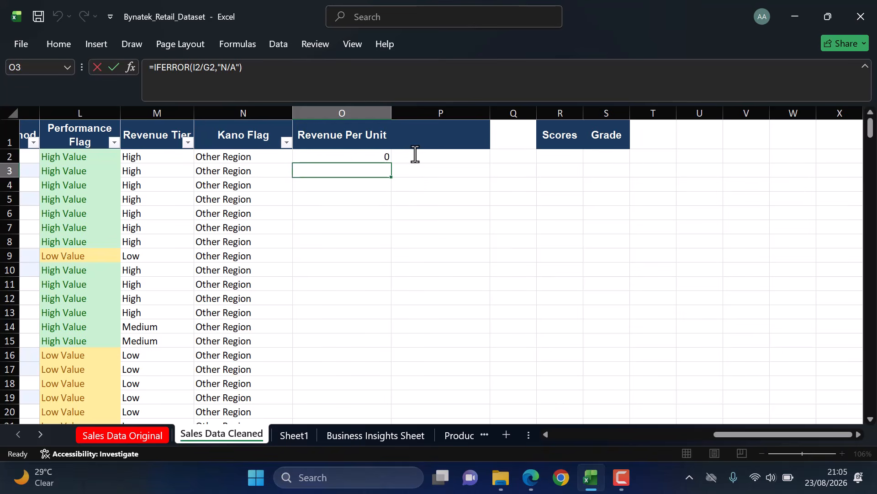
click(348, 156)
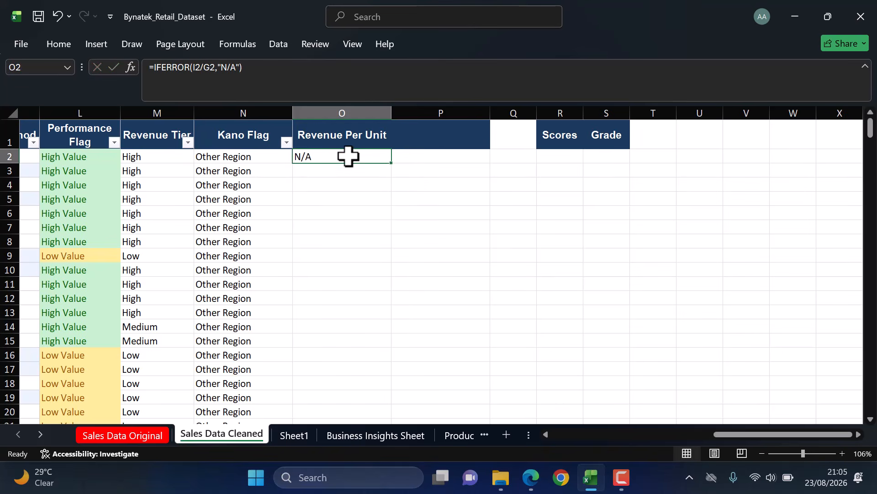
double_click(395, 166)
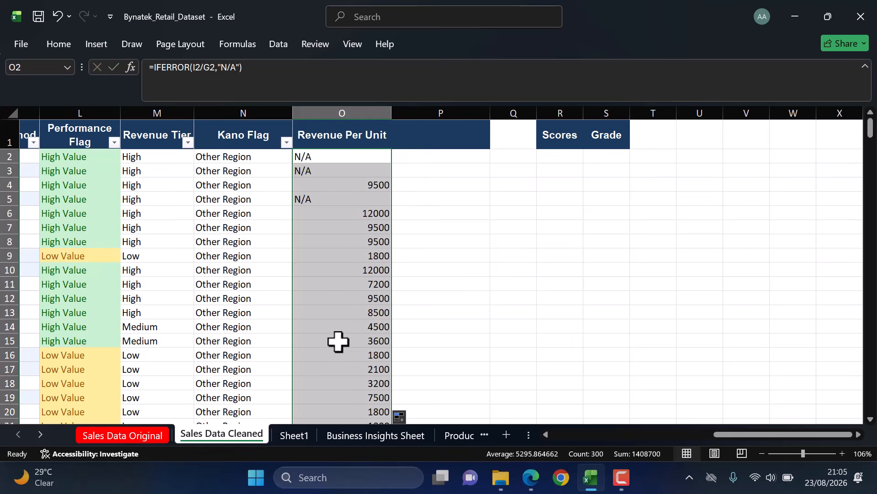
Step: Review the results down the Revenue Per Unit column, inspecting the formulas in O4 and O5
scroll(352, 339, down, 1)
click(314, 163)
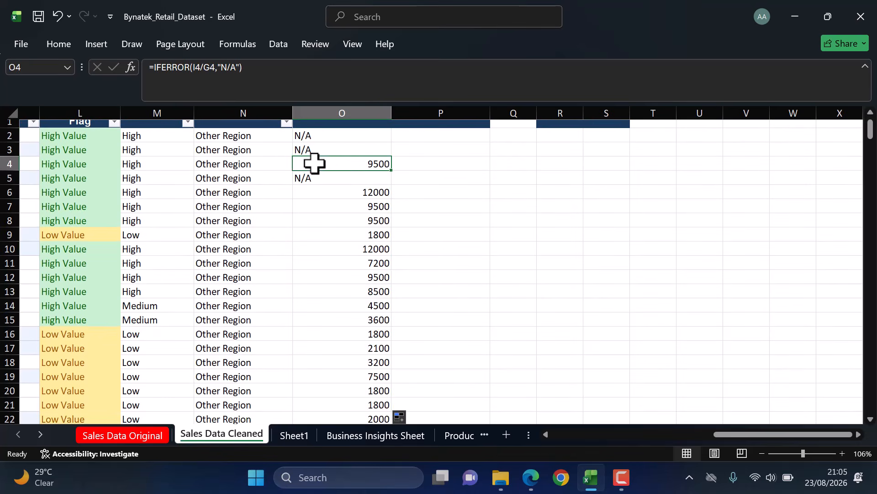
click(316, 179)
scroll(316, 281, down, 5)
scroll(315, 281, down, 4)
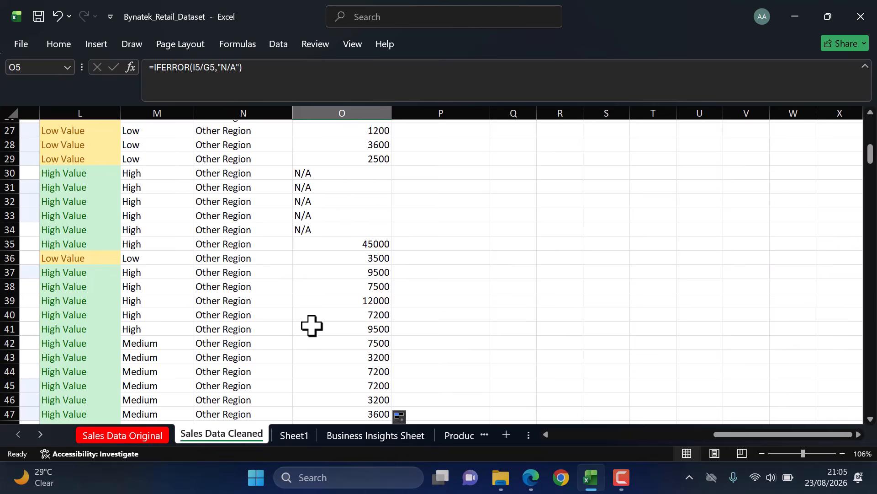
scroll(312, 325, down, 11)
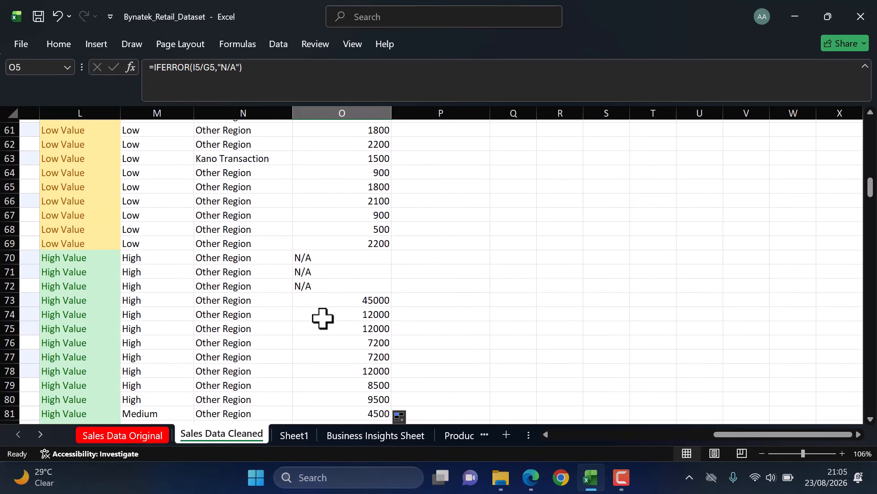
scroll(323, 319, down, 17)
scroll(323, 319, up, 20)
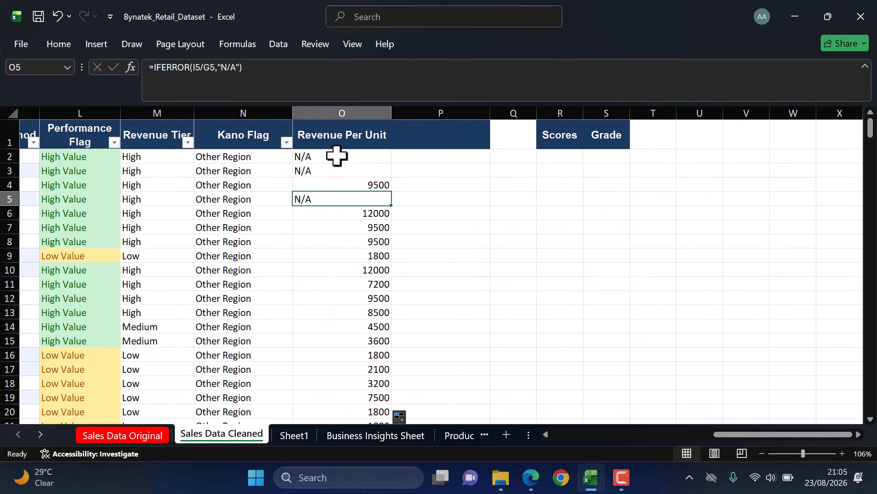
Step: Undo the column fill, and copy O2's IFERROR formula before replacing it with the plain division =I2/G2
click(337, 156)
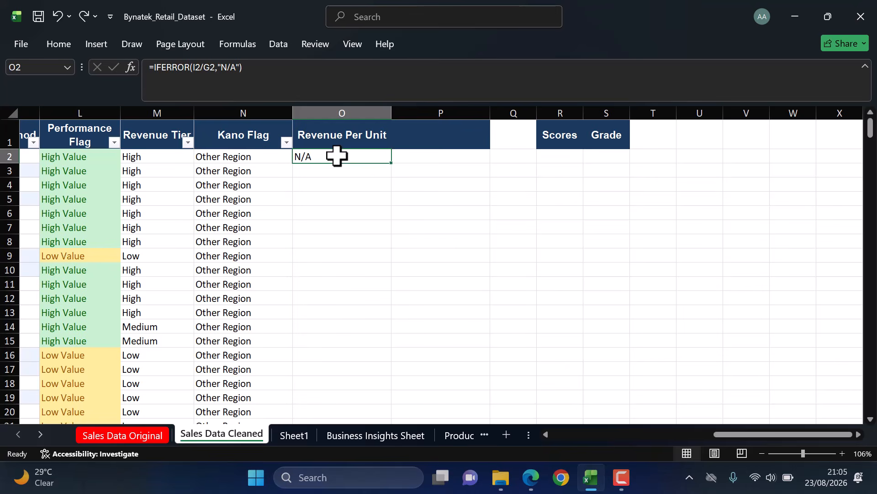
double_click(339, 156)
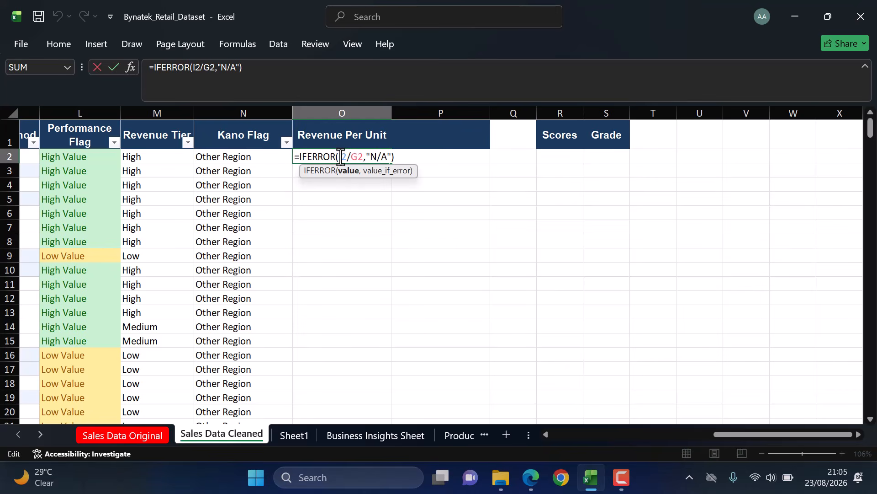
click(393, 158)
key(ctrl+a)
key(ctrl+c)
key(BackSpace)
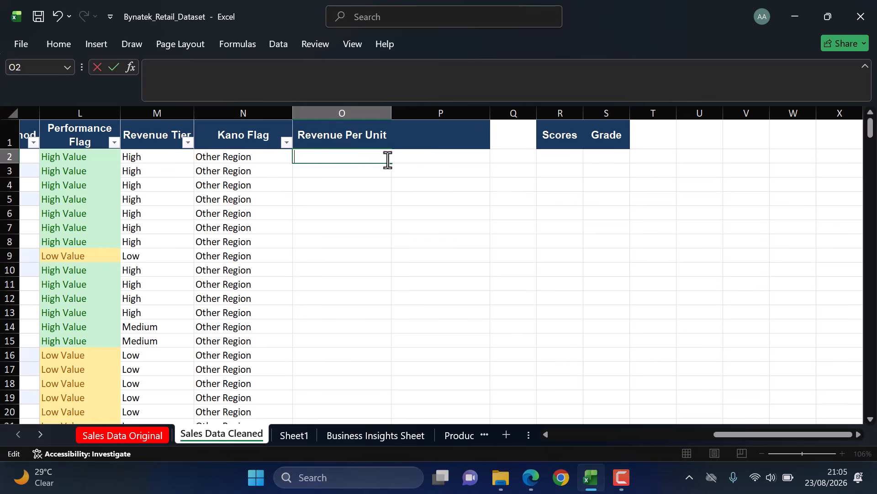
text(=I2/G2)
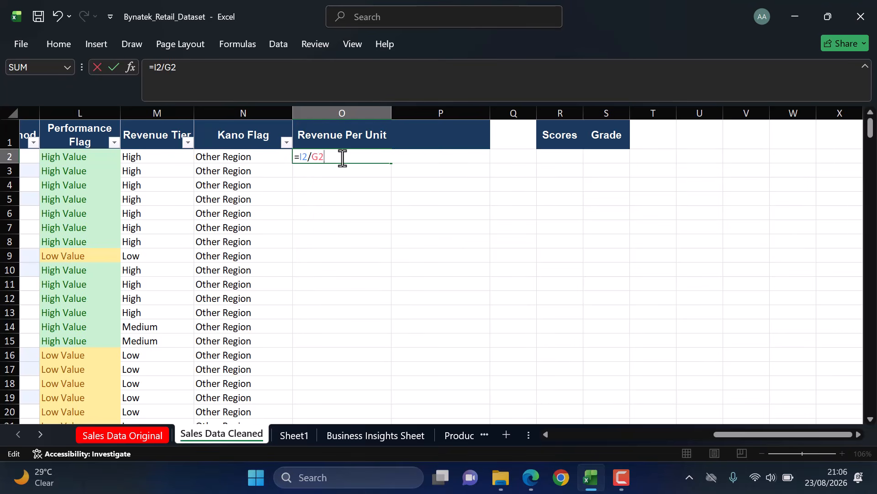
key(Return)
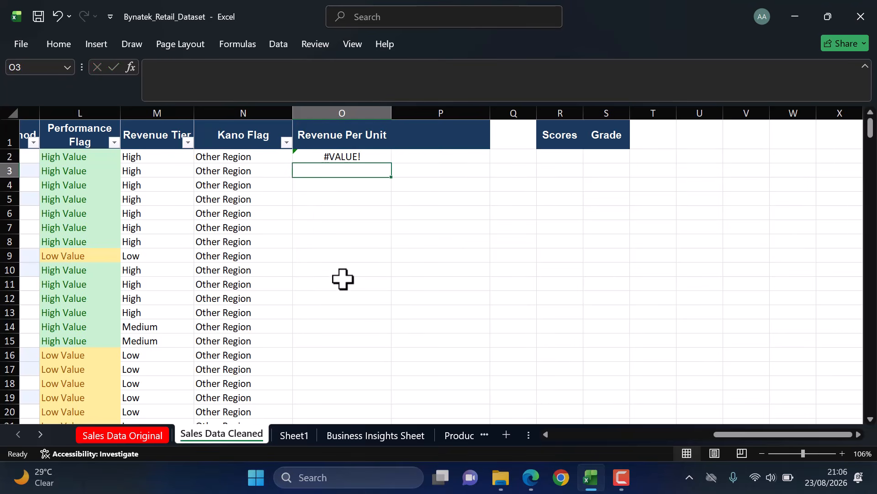
Step: Replace the plain division in O2 with the copied formula =IFERROR(I2/G2,"N/A")
click(350, 155)
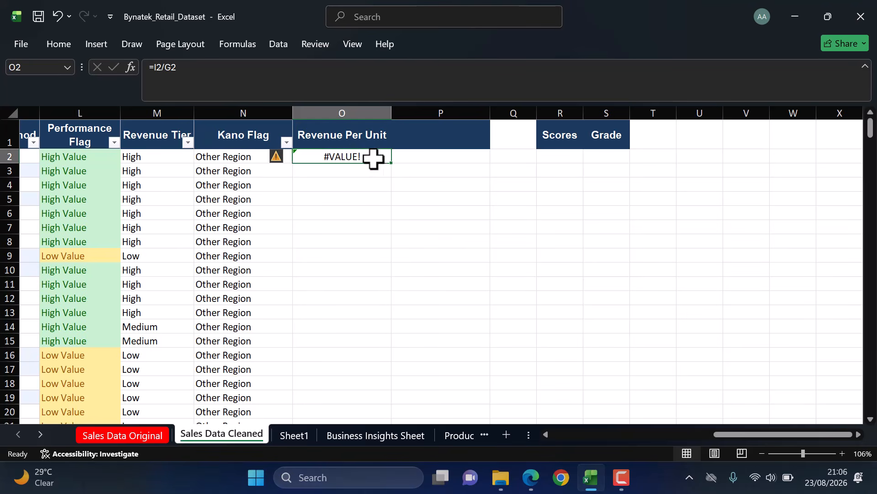
double_click(355, 155)
key(ctrl+a)
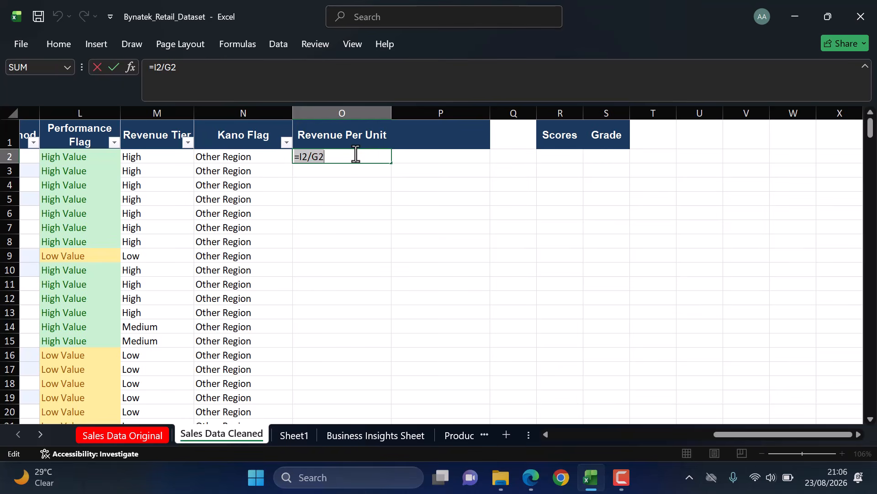
key(ctrl+v)
key(Return)
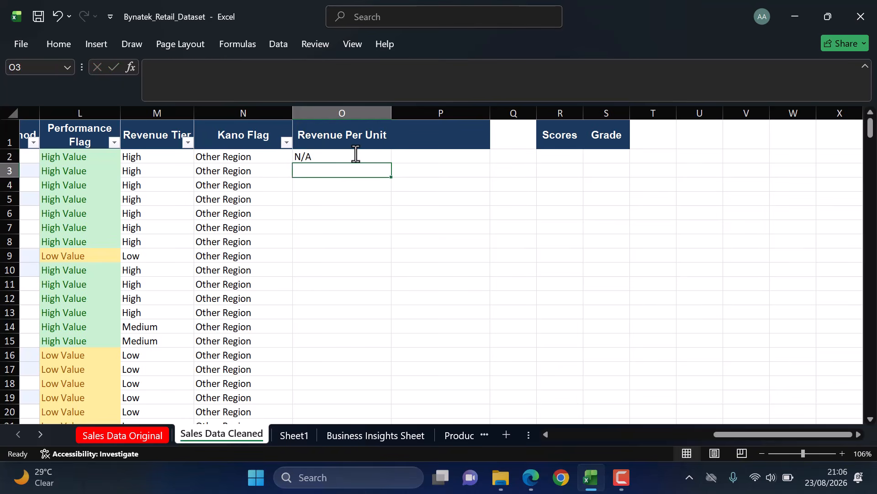
Step: Fill O2's IFERROR formula down the whole Revenue Per Unit column
click(356, 154)
double_click(394, 164)
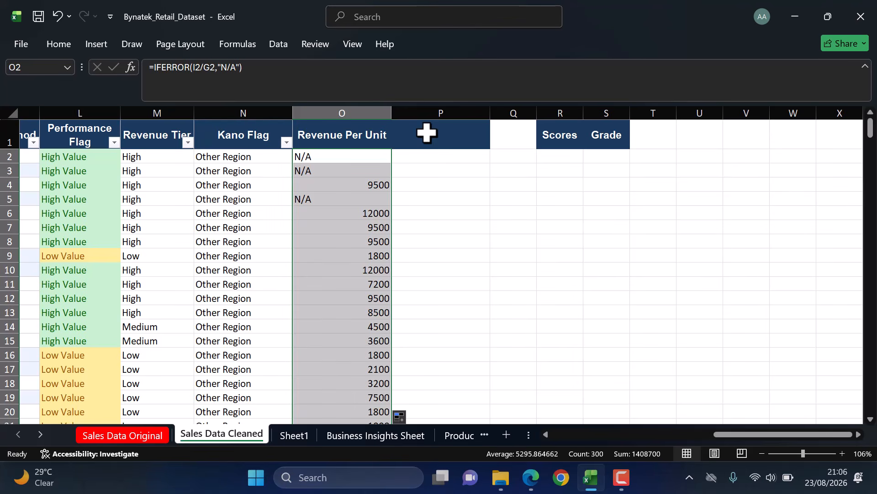
mouse_move(529, 489)
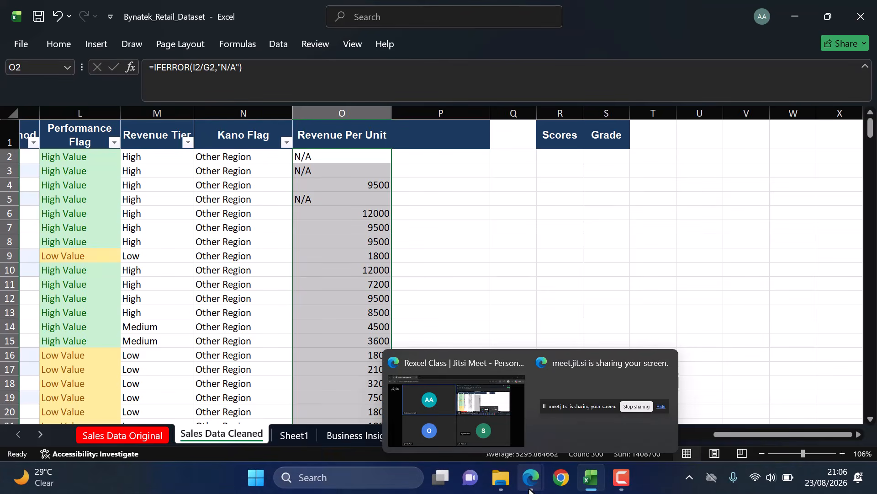
click(351, 307)
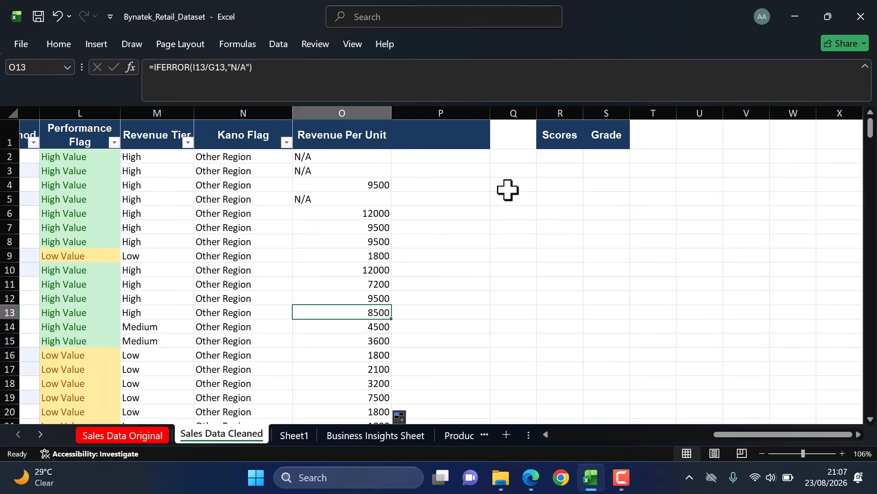
click(455, 194)
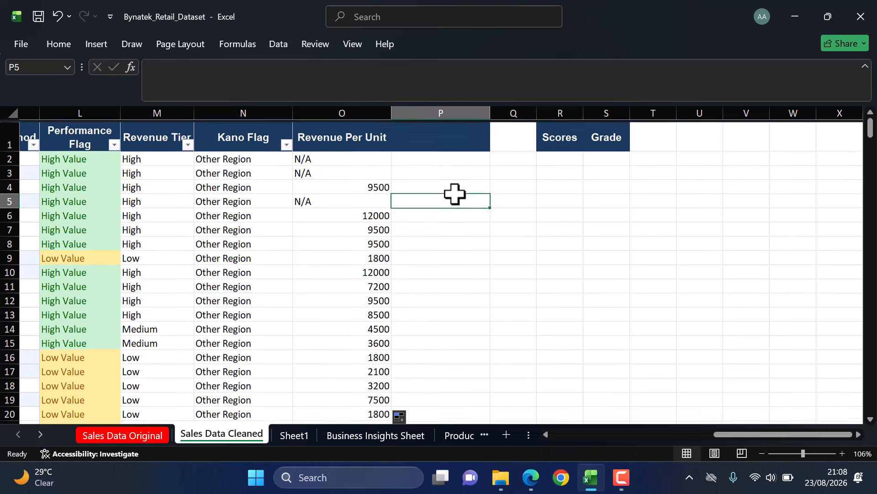
Step: Enter the sample values 5, 3, 8 and 2 in R3:R6 under Scores
scroll(454, 195, down, 1)
scroll(455, 194, right, 1)
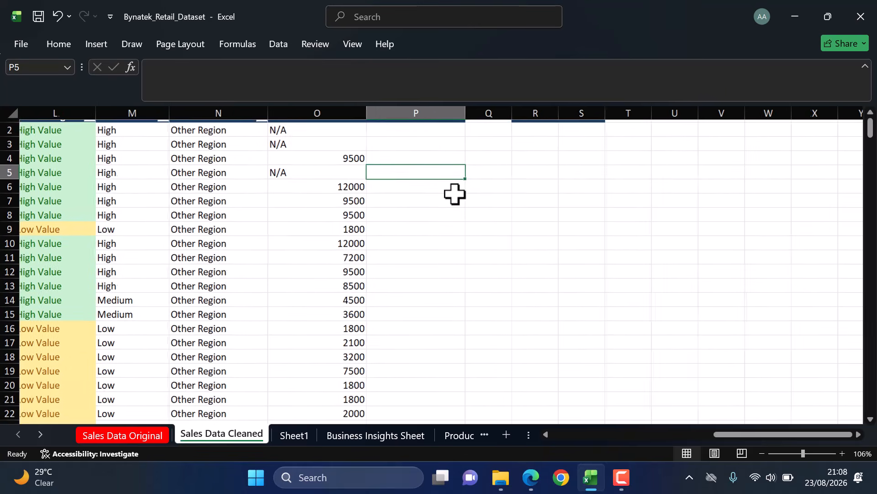
click(541, 196)
scroll(542, 195, right, 1)
scroll(542, 195, up, 1)
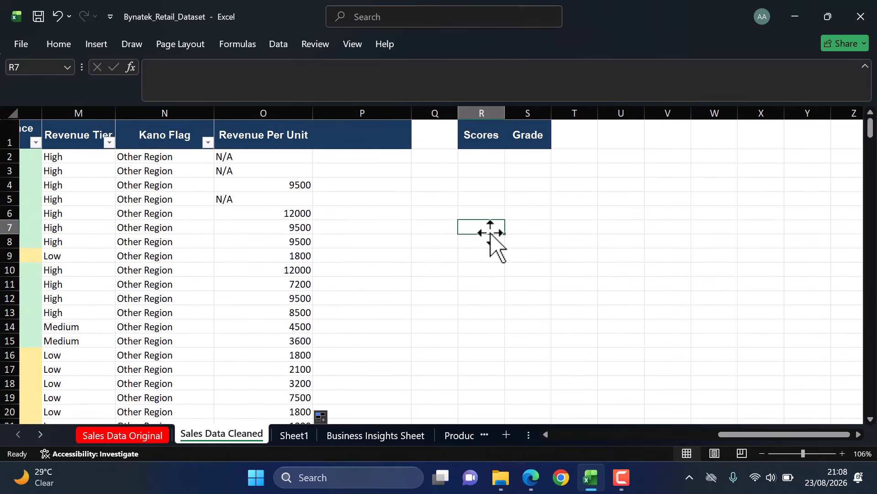
key(Up)
key(Up)
key(Up)
key(Up)
text(5)
key(Return)
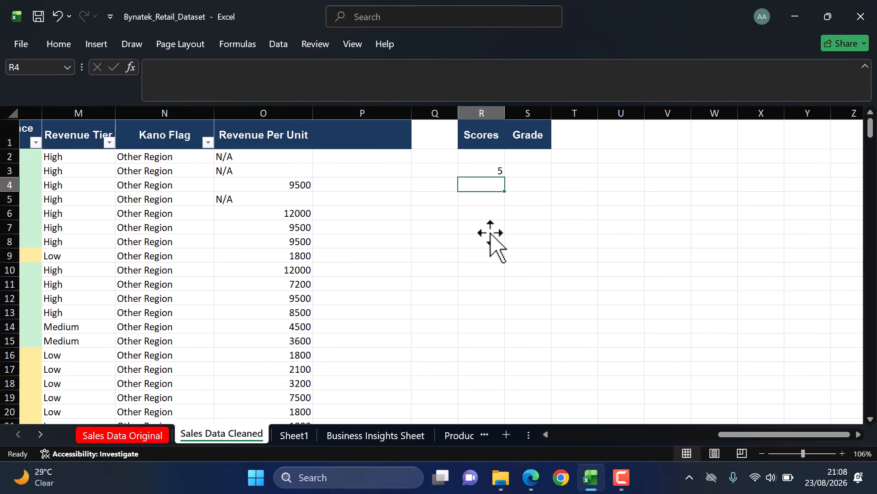
text(3)
key(Return)
text(8)
key(Return)
key(Return)
key(Down)
key(Up)
key(Up)
text(2)
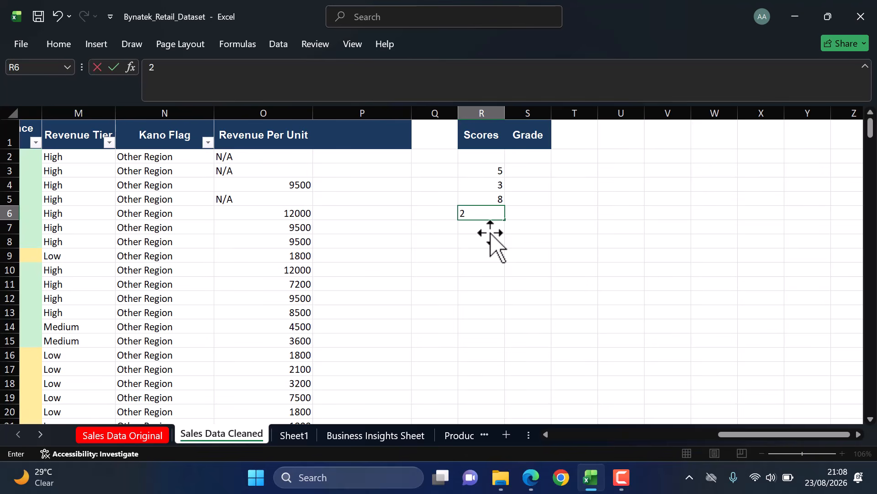
key(Tab)
Step: Enter the sample values 100, 250, 75 and 400 in S3:S6 under Grade
key(Up)
key(Up)
key(Up)
text(100)
key(Return)
text(250)
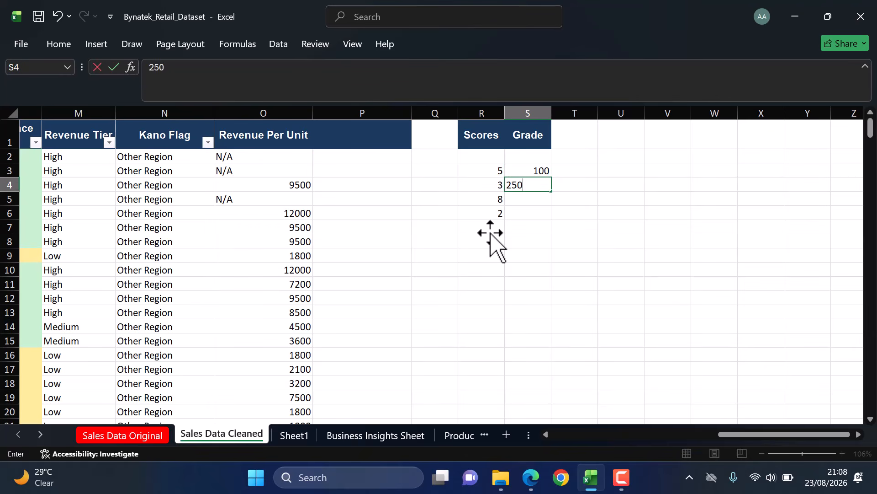
key(Return)
text(75)
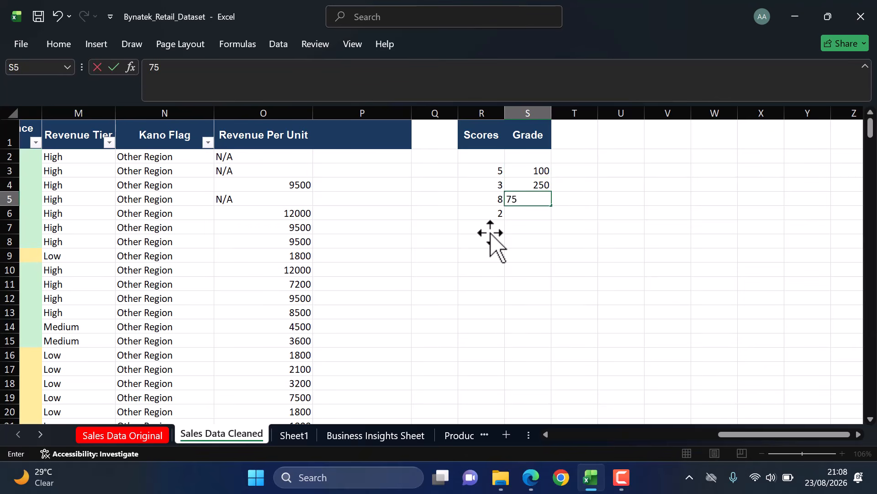
key(Return)
text(400)
key(Return)
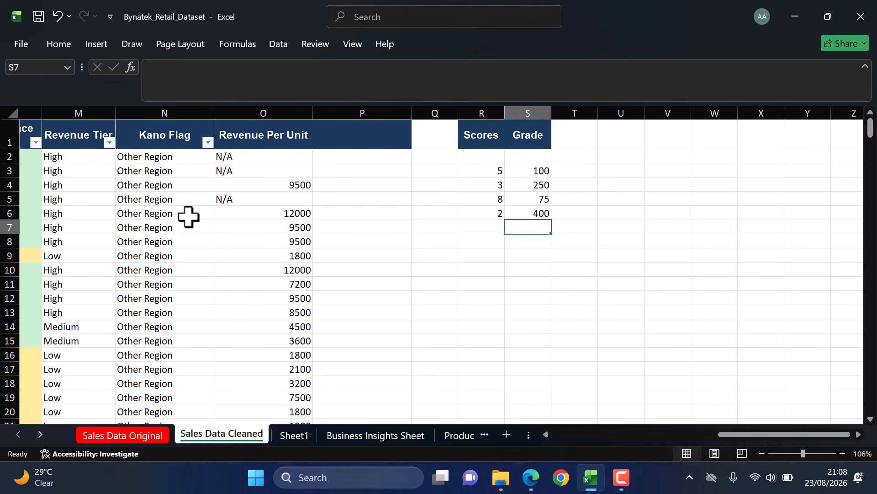
Step: Multiply the first pair of sample values in T3 with the formula =R3*S3
scroll(121, 227, left, 3)
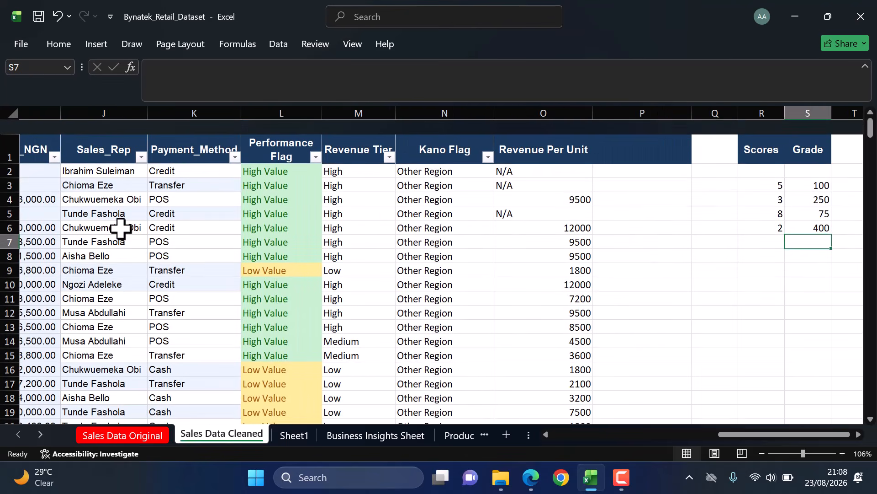
scroll(121, 227, left, 3)
scroll(121, 227, left, 2)
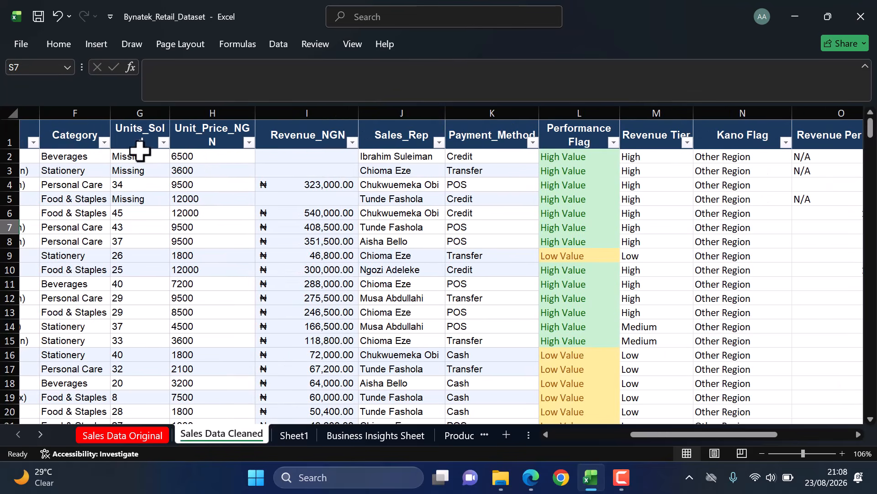
scroll(238, 224, right, 5)
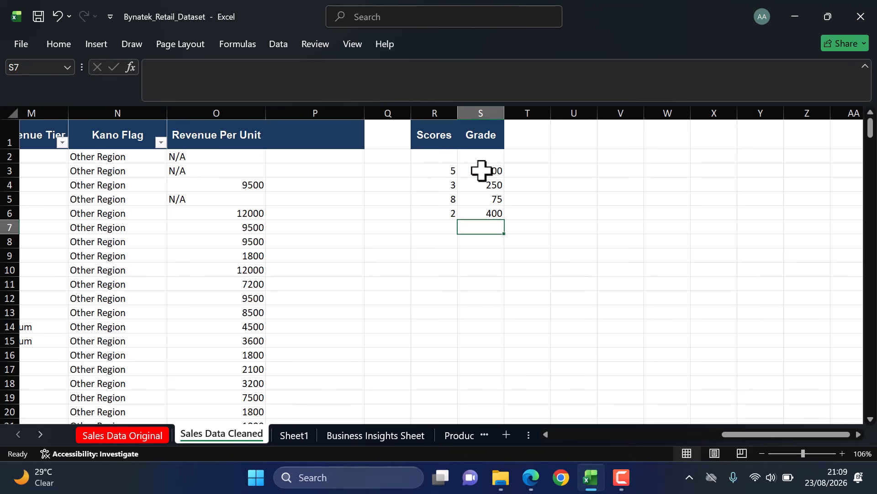
click(518, 170)
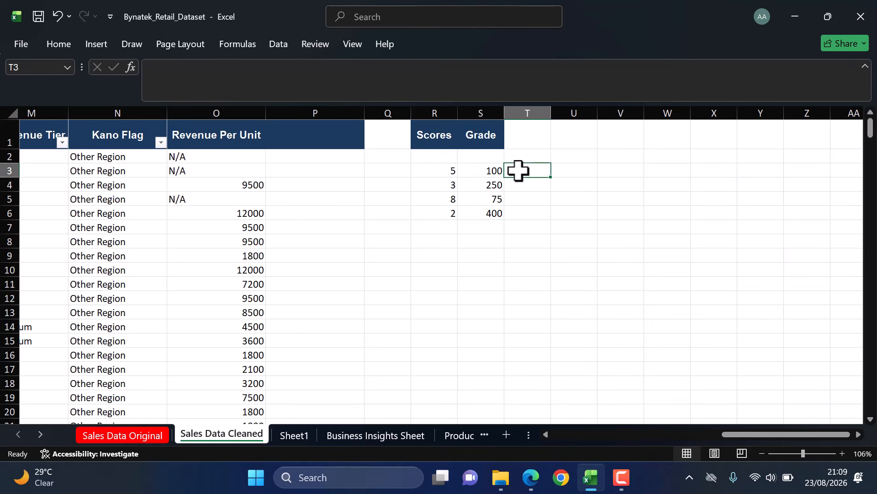
text(=)
click(446, 171)
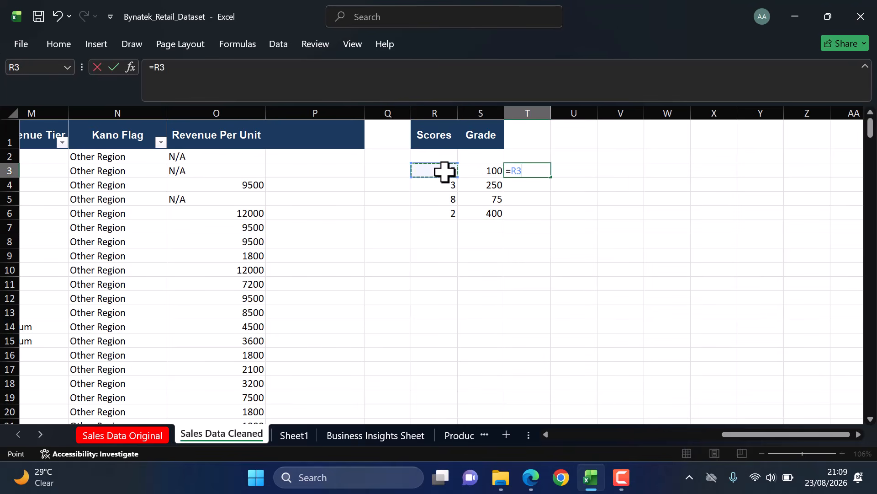
text(*)
click(474, 171)
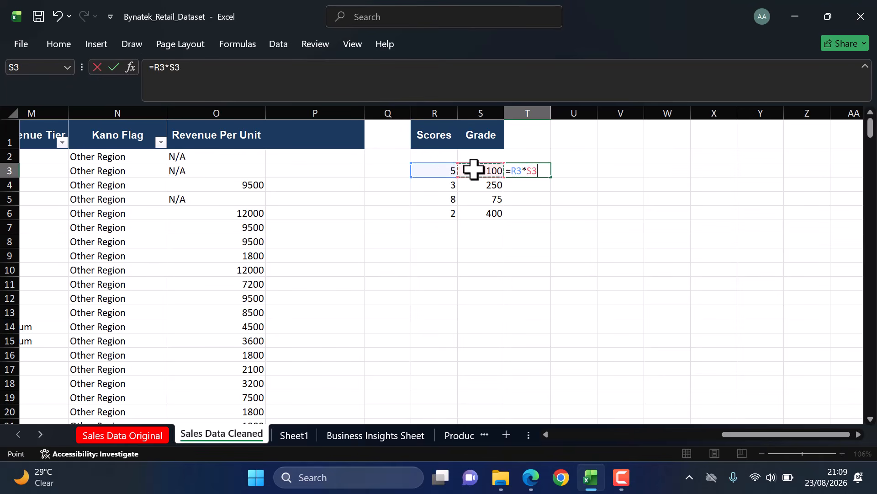
key(Return)
Step: Fill T3's multiplication formula down to T6
click(541, 171)
key(Delete)
key(ctrl+z)
double_click(551, 177)
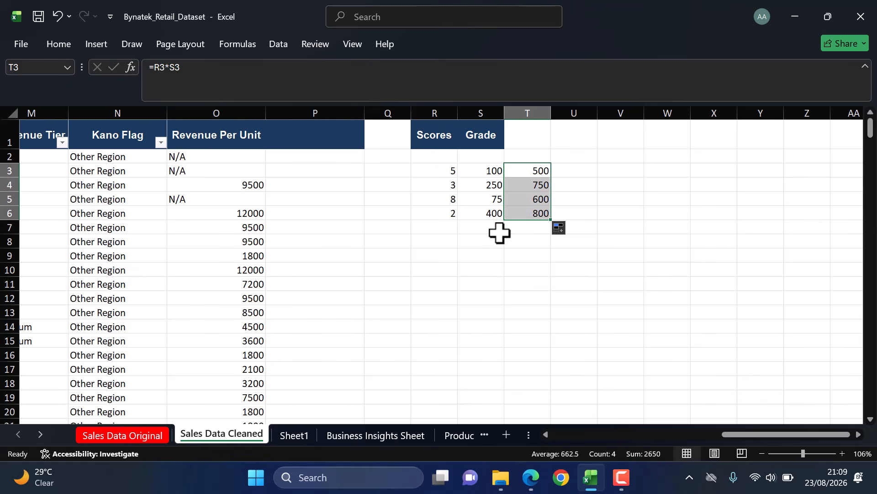
Step: Add up the products T3:T6 in T7 with a SUM formula
click(515, 228)
text(=SUM()
drag(539, 170, 536, 211)
key(Return)
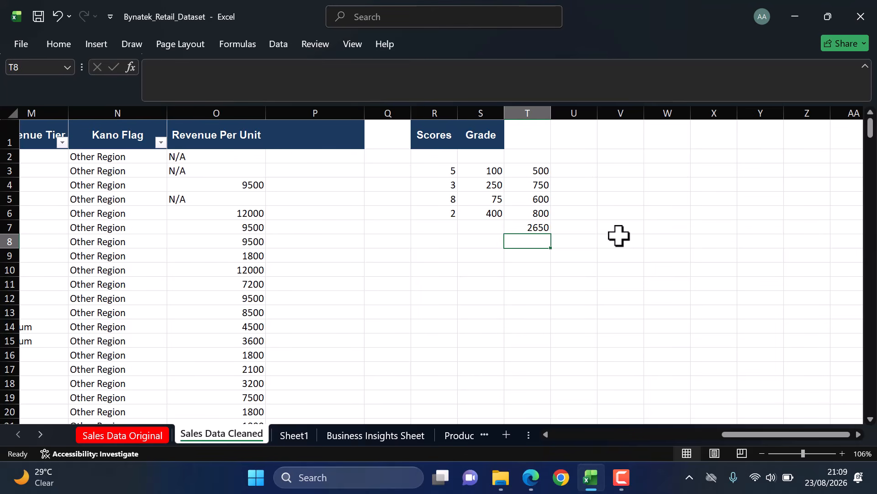
Step: Inspect the multiplication formula in T3 and the two sample ranges R3:R6 and S3:S6 that it combines
click(520, 172)
double_click(519, 172)
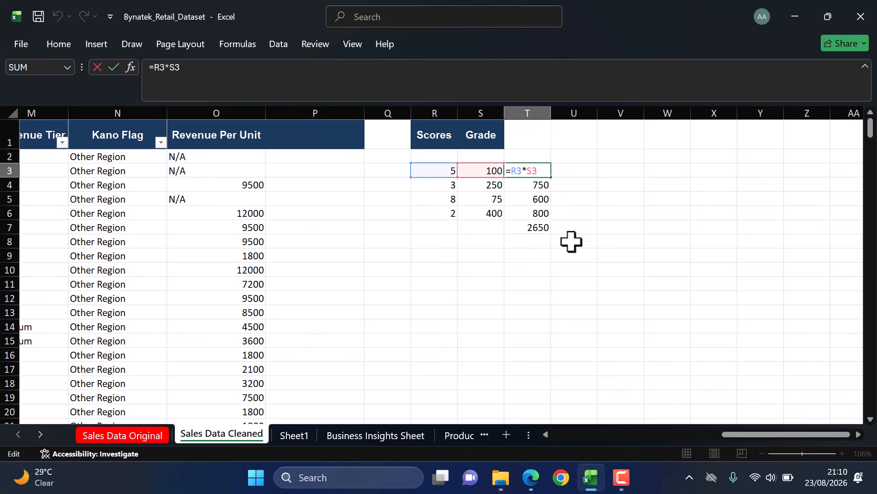
click(520, 239)
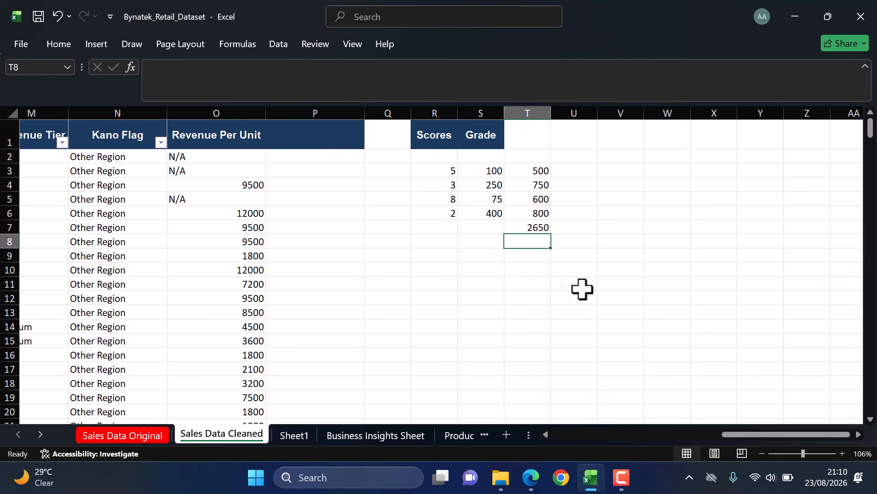
drag(440, 172, 444, 219)
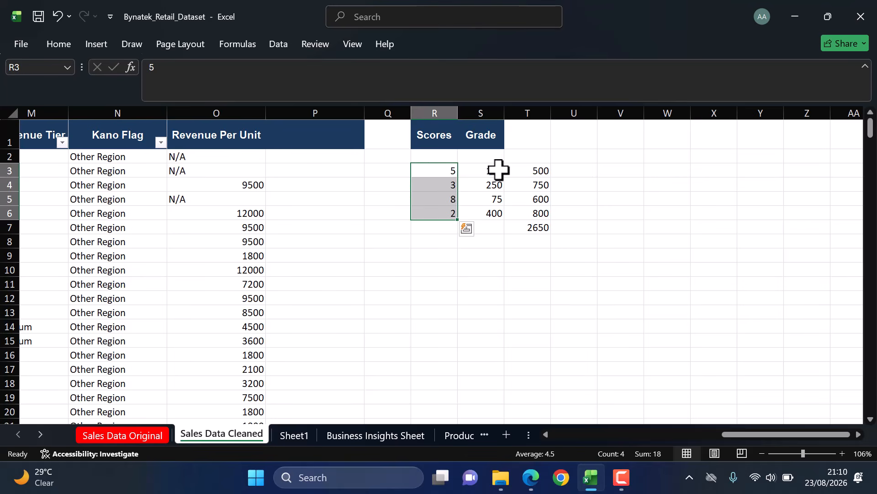
drag(498, 172, 499, 210)
drag(433, 168, 435, 199)
drag(487, 168, 490, 214)
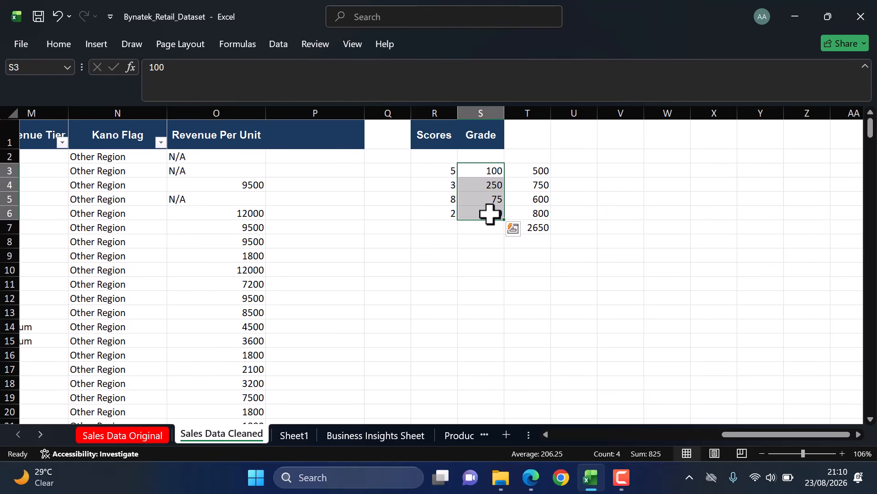
Step: Look through the Units_Sold, Unit_Price_NGN and Revenue_NGN columns of the cleaned sales data
scroll(490, 213, left, 5)
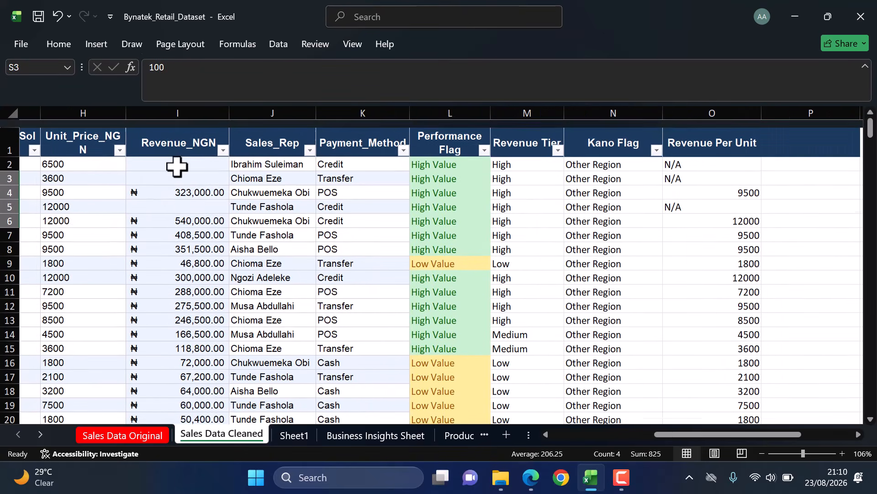
scroll(177, 231, left, 2)
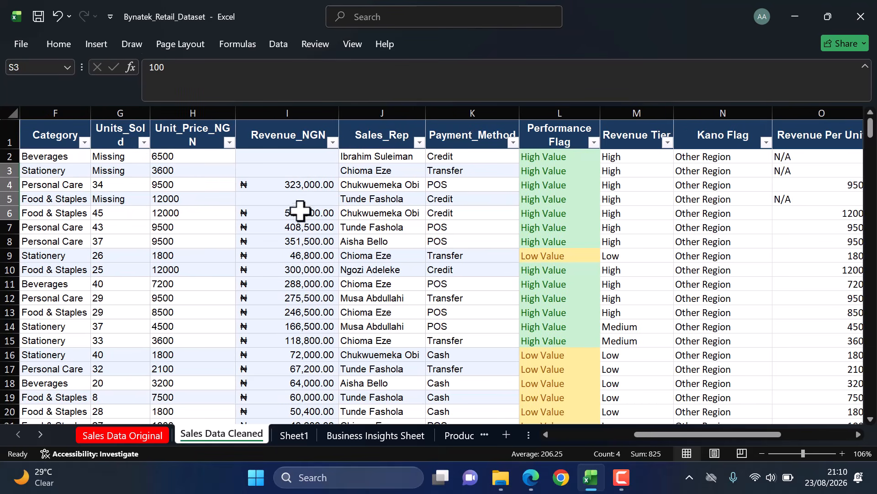
scroll(283, 261, down, 20)
scroll(283, 261, down, 20)
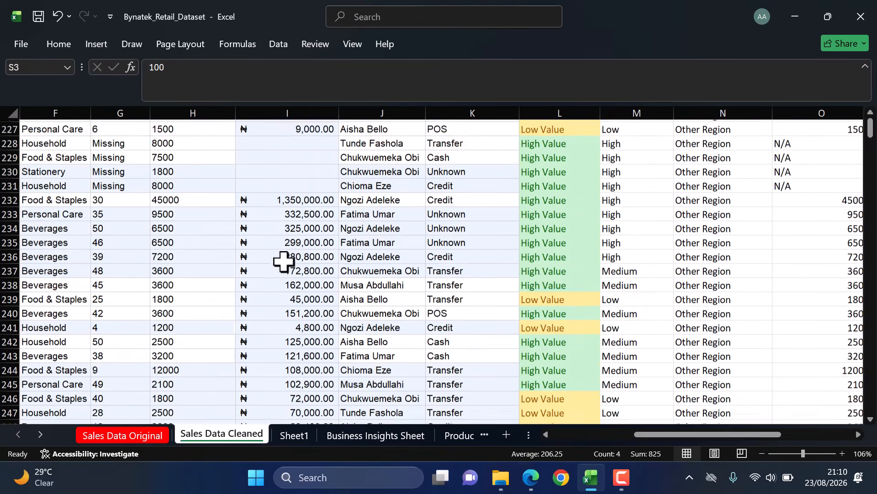
scroll(284, 261, up, 20)
scroll(283, 261, up, 15)
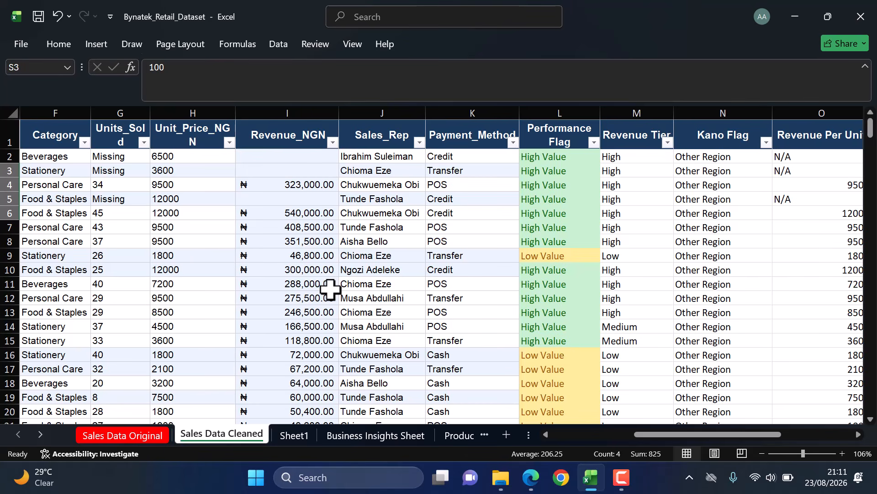
Step: On the Business Insights Sheet, enter the heading SUMPRODUCT EXAMPLES in A54, below the city table
click(370, 436)
scroll(251, 381, down, 15)
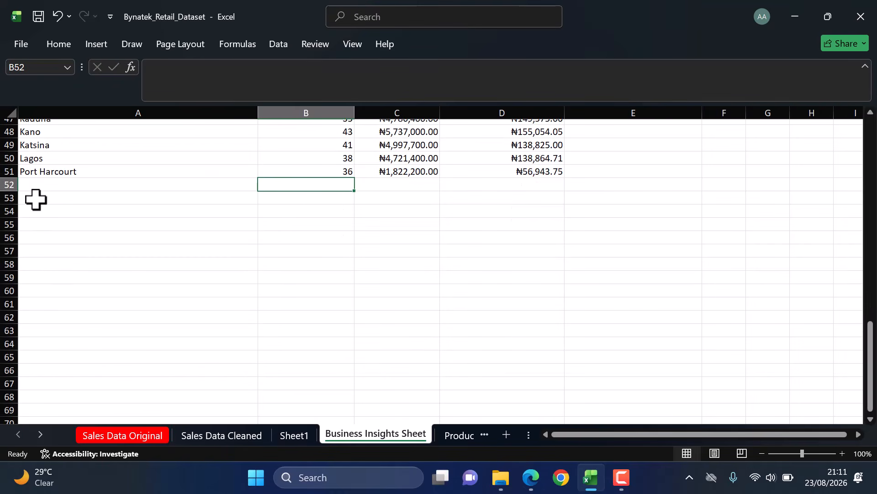
click(32, 211)
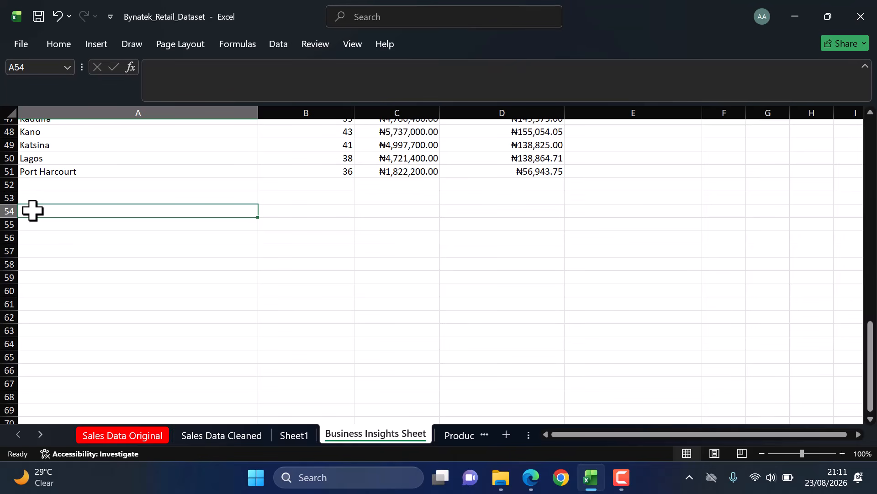
text(SUMPR)
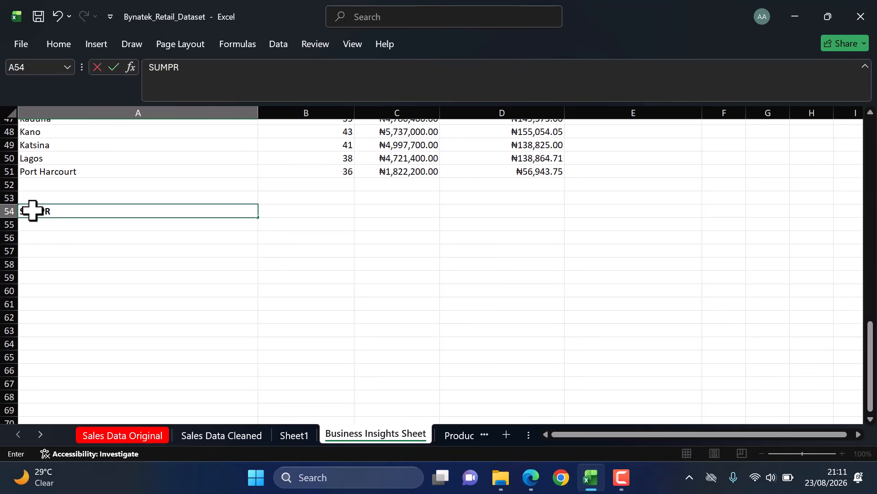
text(ODUCT EXAMPLES)
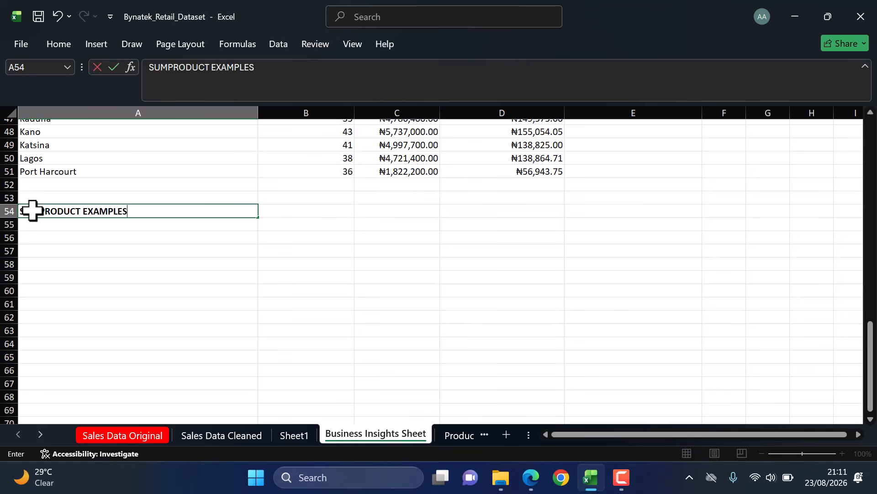
key(Return)
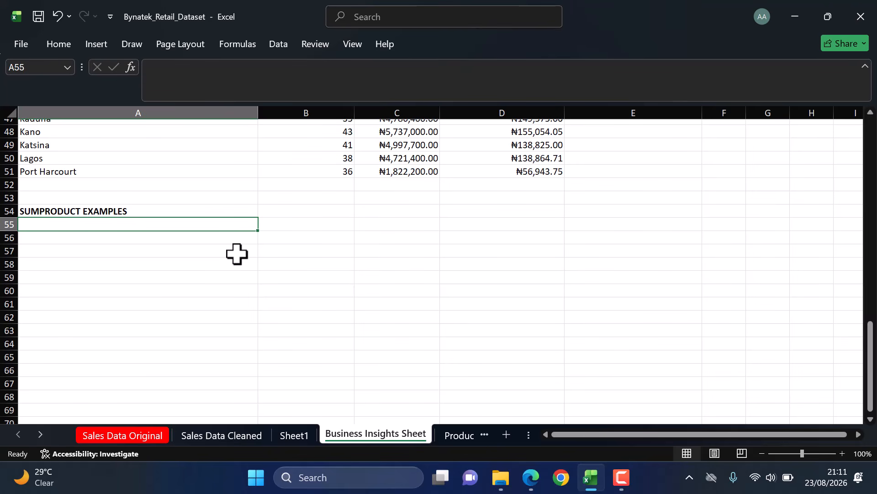
Step: Enter the label "Total Revenue (Calculated from scratch)" in A55 under the SUMPRODUCT heading
text(TO)
key(BackSpace)
text(otal Revenue)
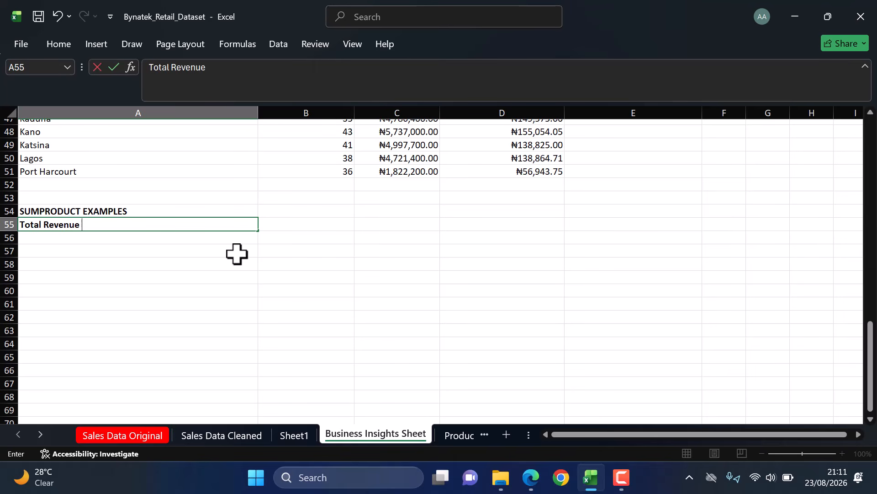
text( (Calculated )
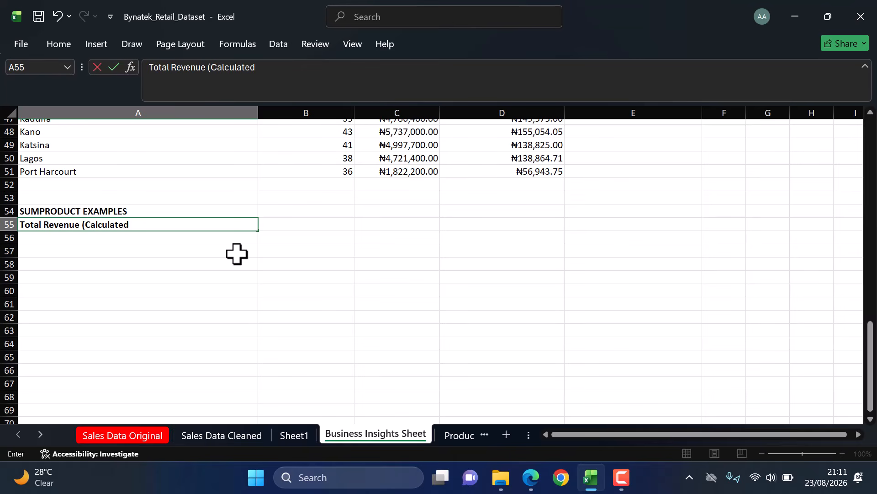
text(from scratch))
key(Return)
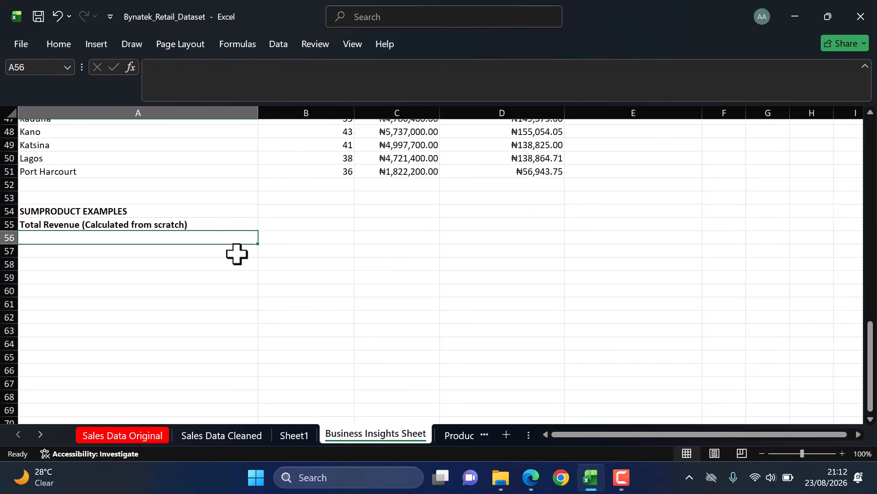
Step: In B55, start a SUMPRODUCT formula with the Units_Sold range G2:G301 of Sales Data Cleaned as the first array
click(308, 223)
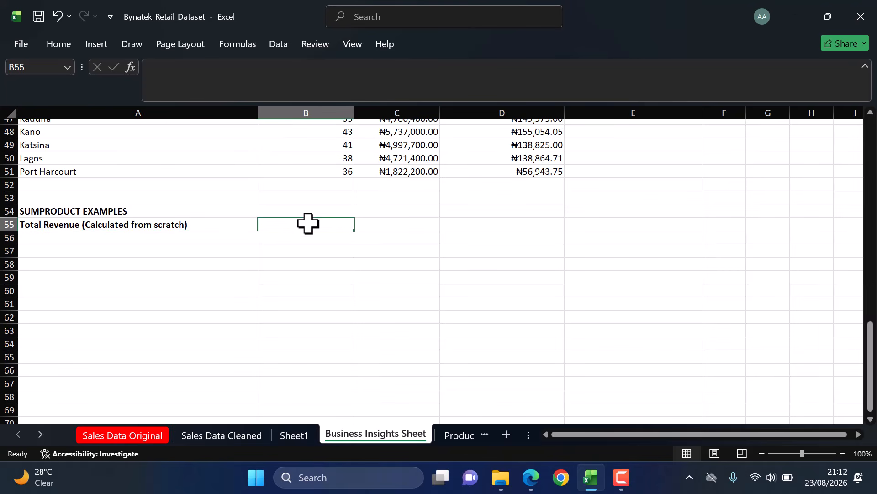
text(=)
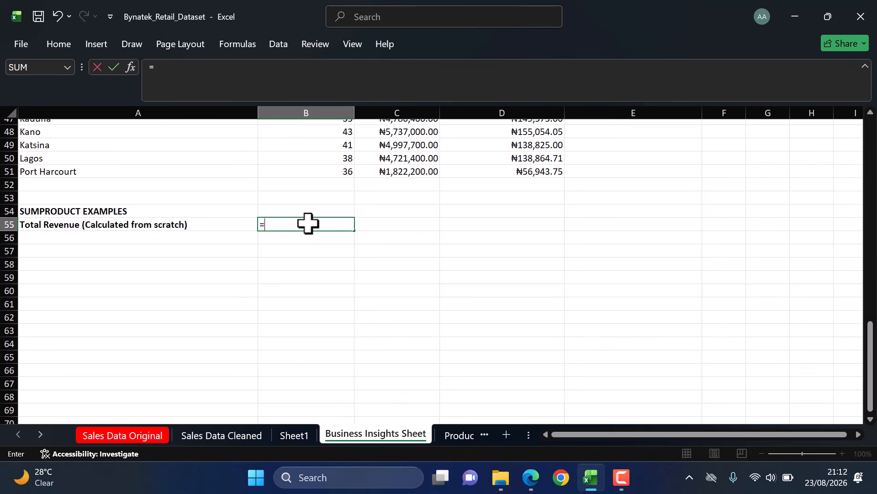
text(SUMP)
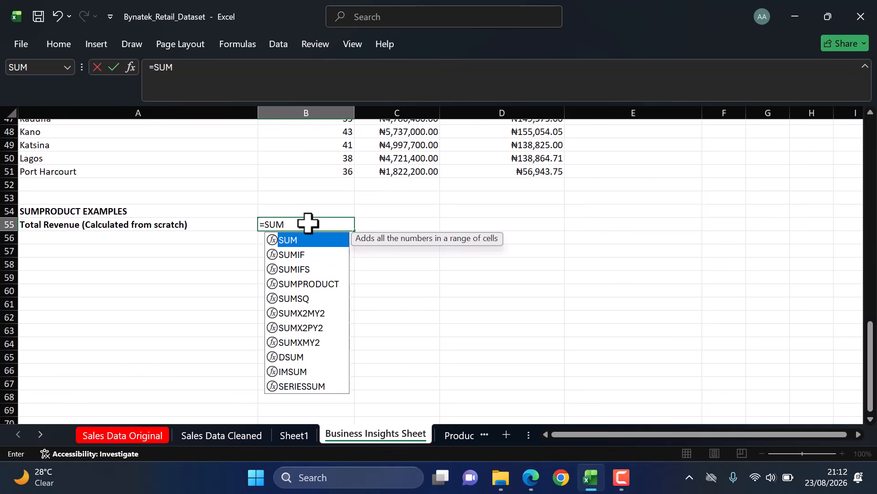
key(Tab)
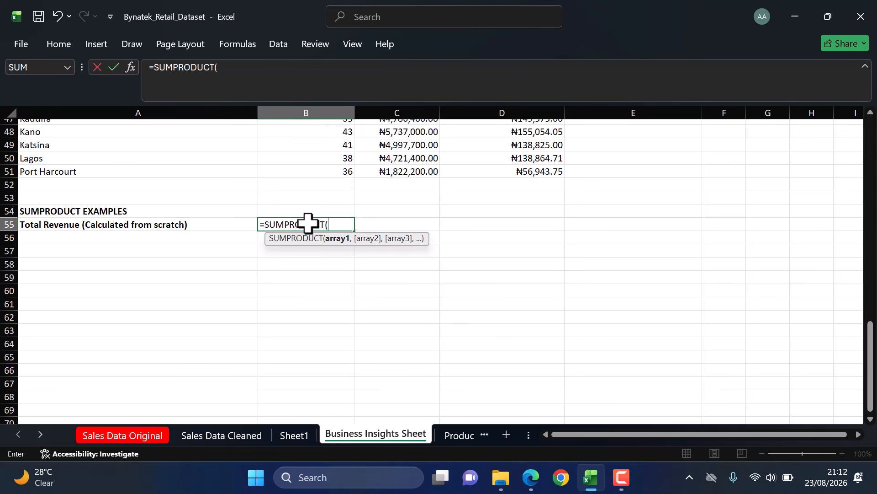
click(231, 435)
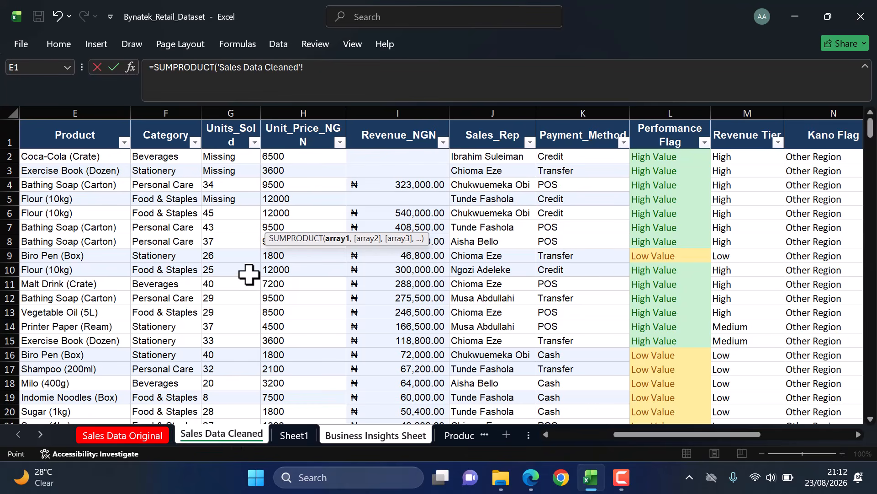
click(231, 156)
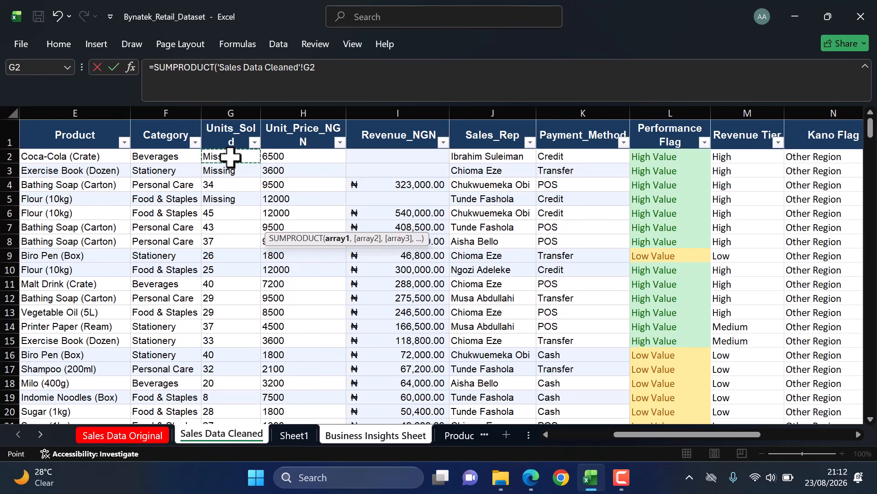
key(ctrl+shift+Down)
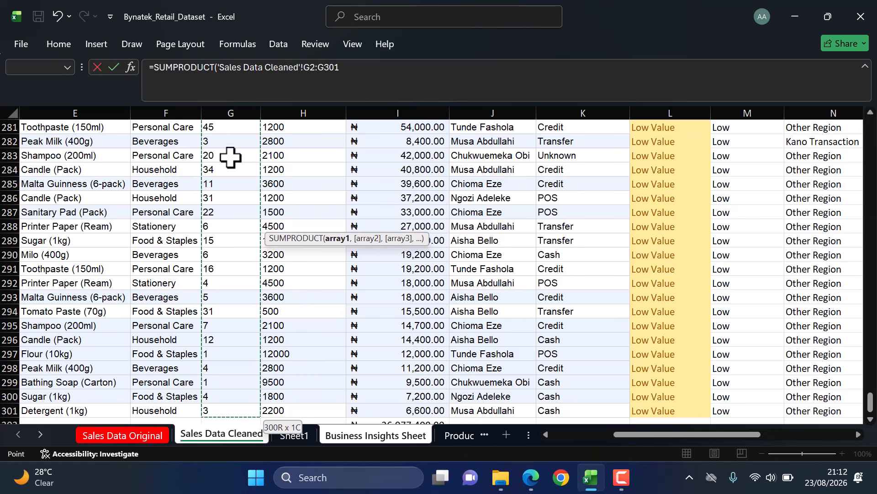
text(,)
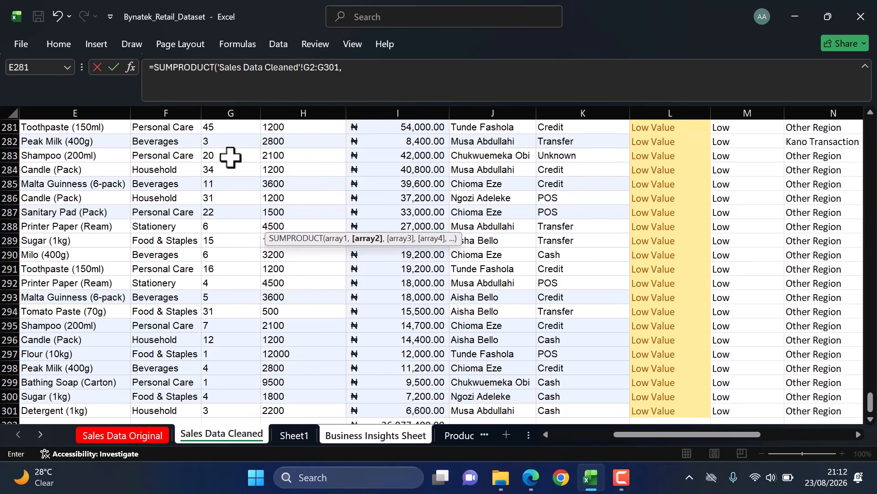
Step: Add the Unit_Price_NGN range H2:H301 of Sales Data Cleaned as the second array and complete the SUMPRODUCT formula
scroll(230, 156, up, 20)
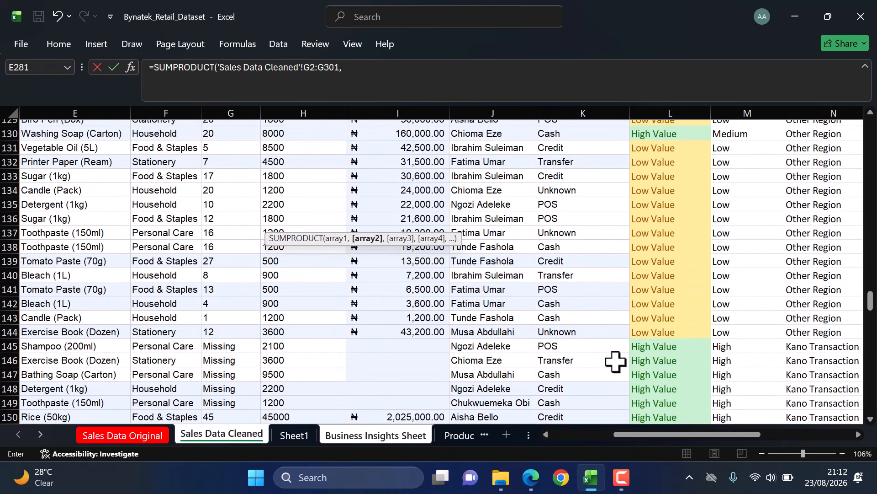
drag(871, 256, 870, 115)
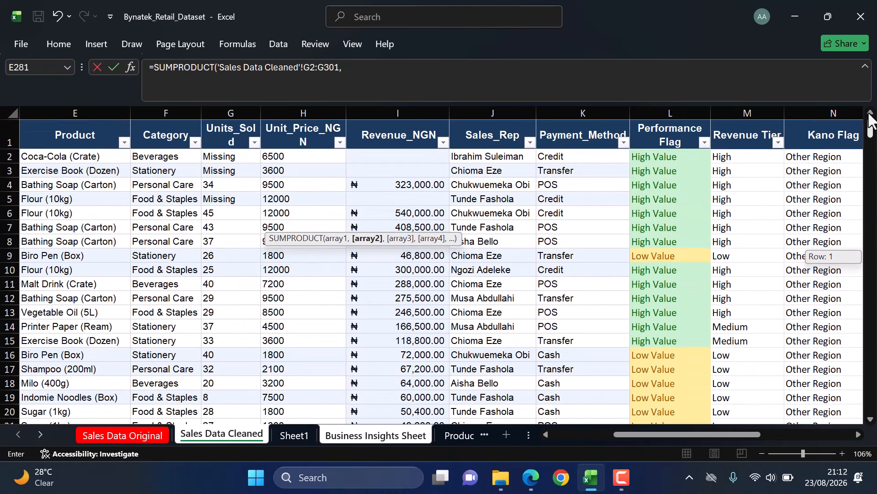
click(293, 155)
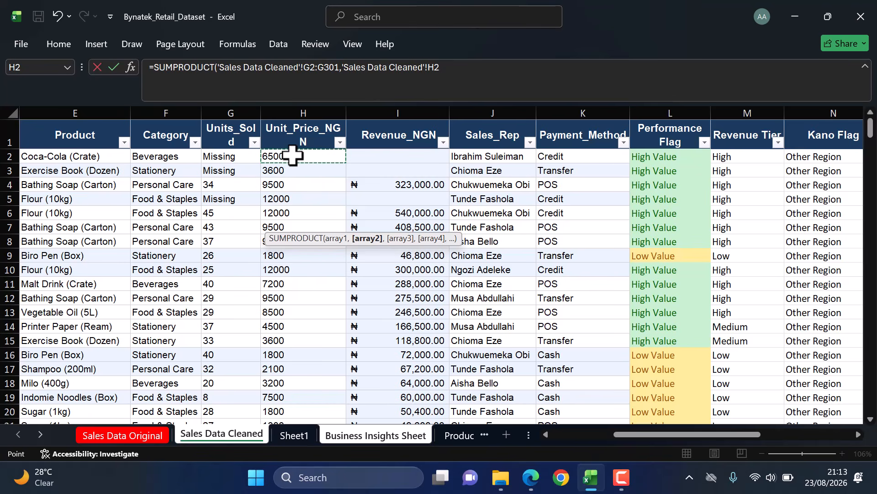
key(ctrl+shift+Down)
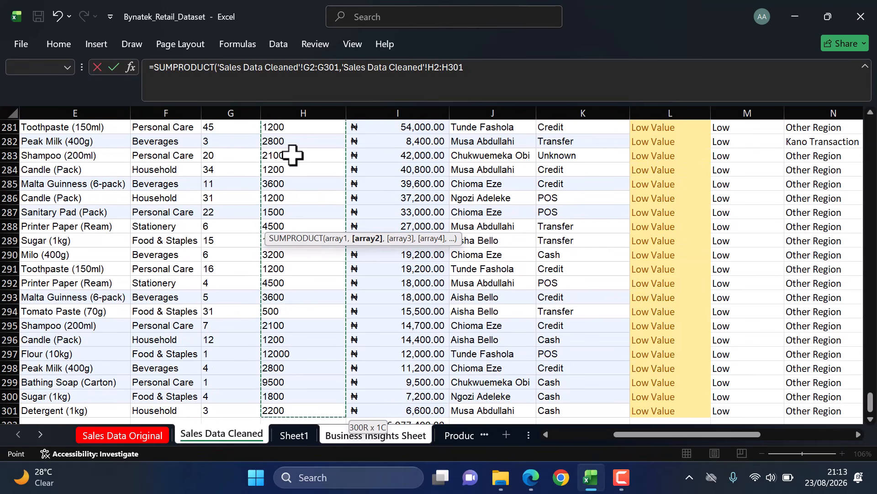
text())
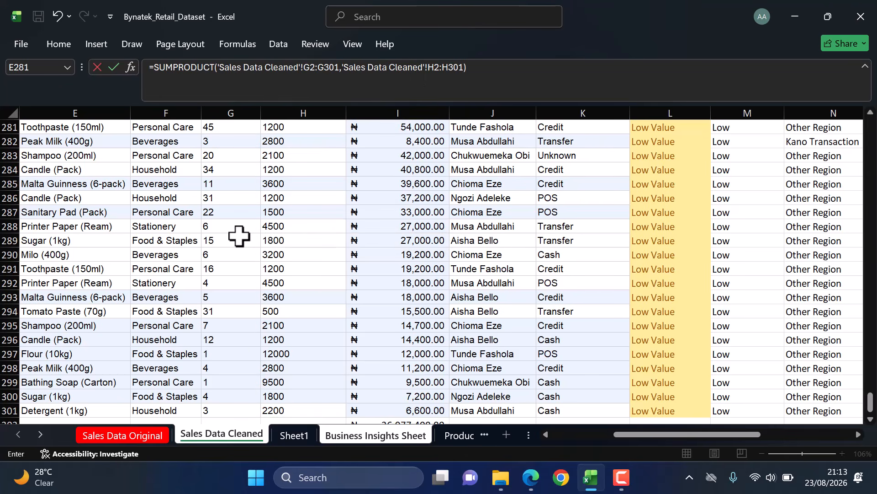
scroll(253, 170, up, 1)
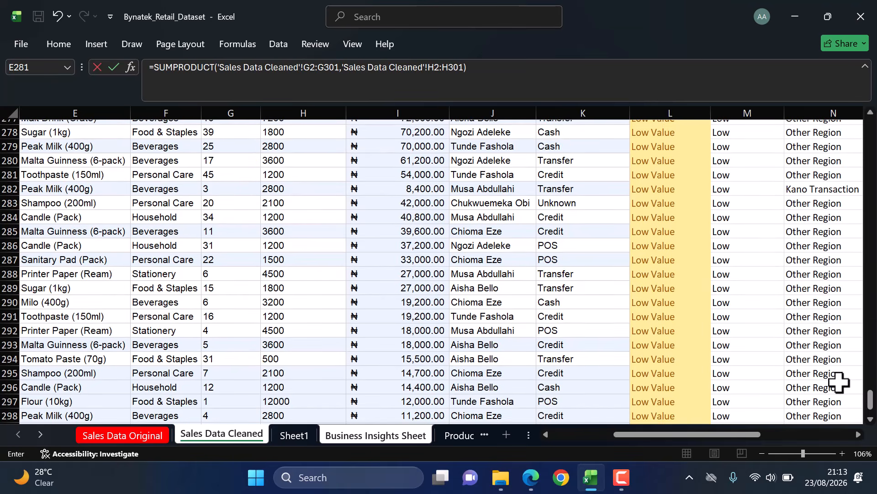
drag(870, 403, 870, 122)
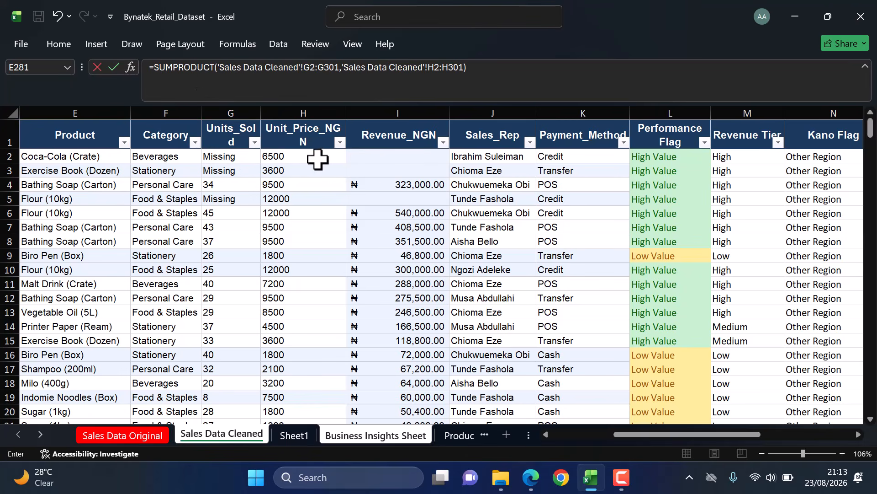
click(512, 76)
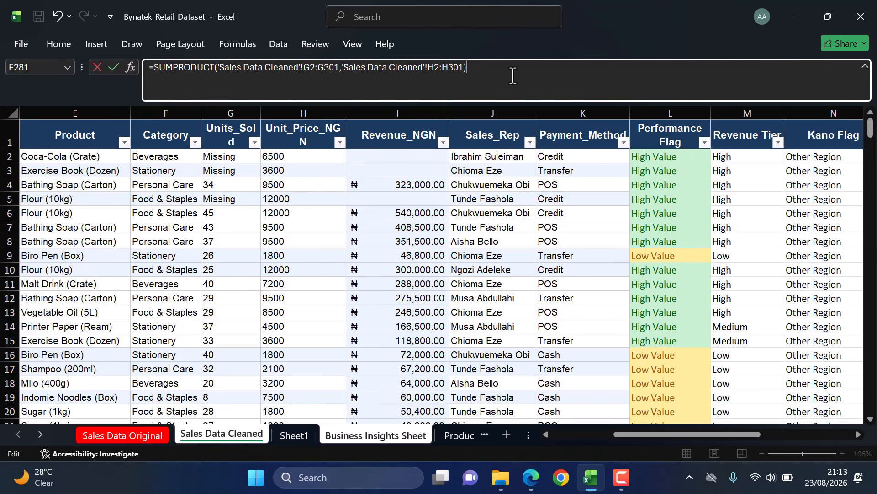
key(Return)
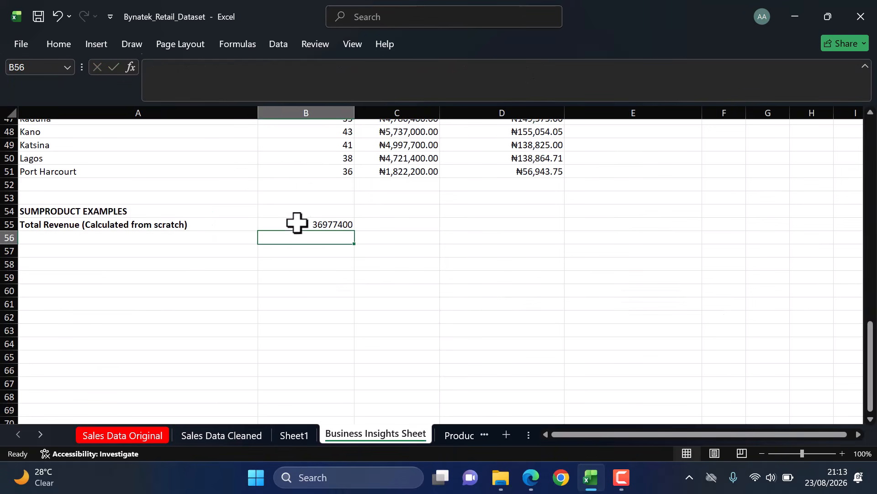
Step: Review the SUMPRODUCT formula in B55 and the Units_Sold and Unit_Price_NGN columns it multiplies on Sales Data Cleaned
click(327, 224)
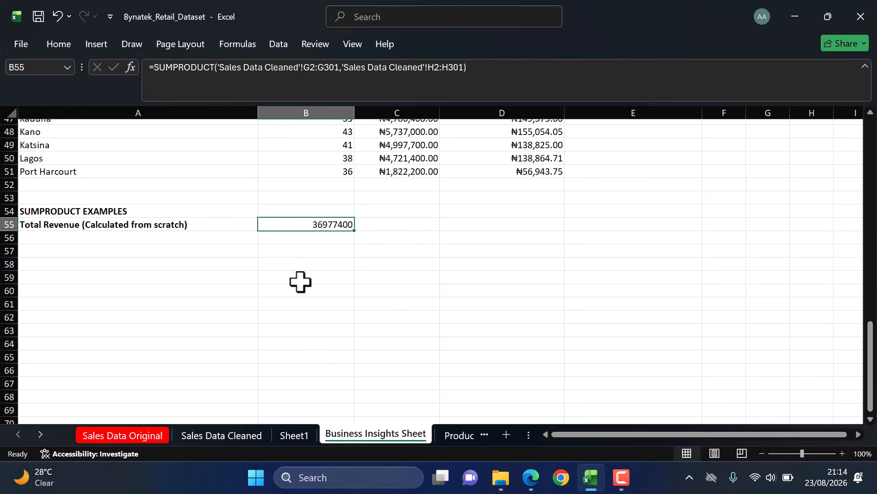
click(226, 436)
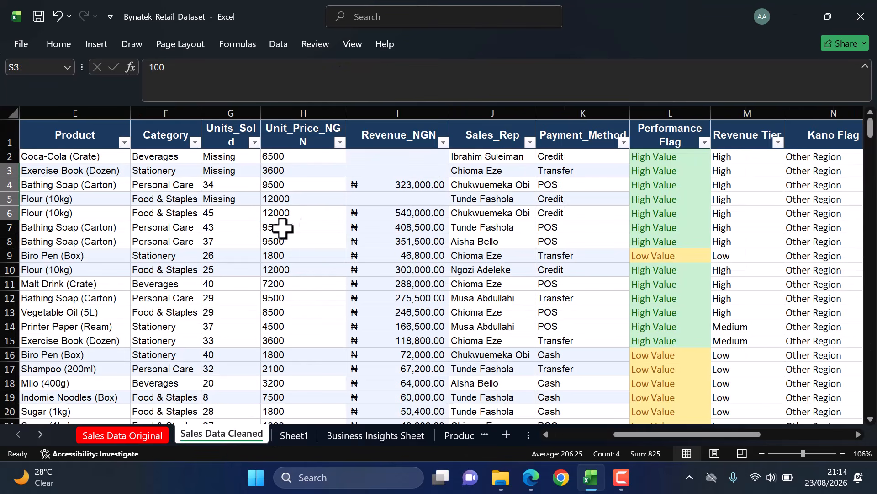
click(372, 433)
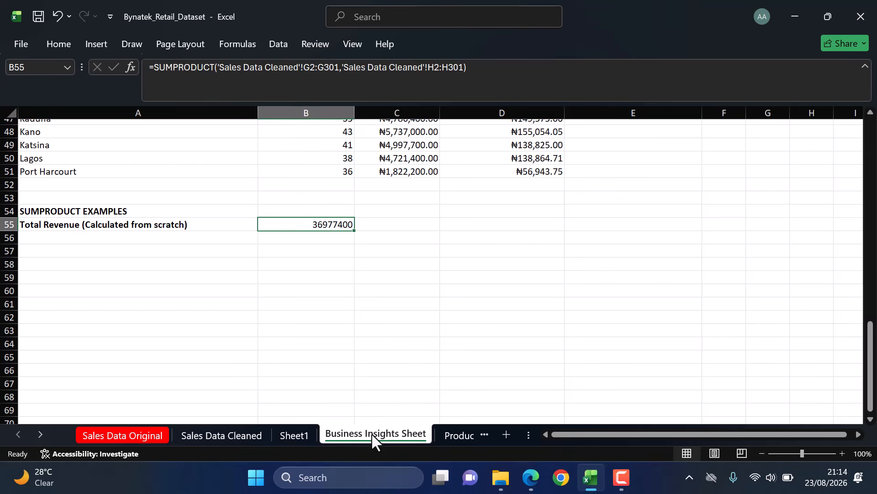
Step: Under the Total Revenue by Region table, sum the regional revenues B19:B26 in B27 as a cross-check
scroll(364, 256, up, 11)
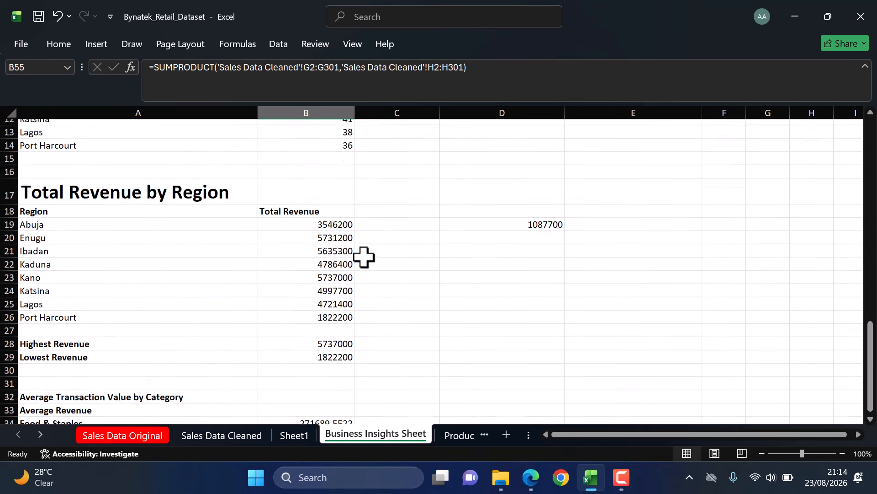
scroll(364, 257, up, 2)
scroll(304, 268, down, 2)
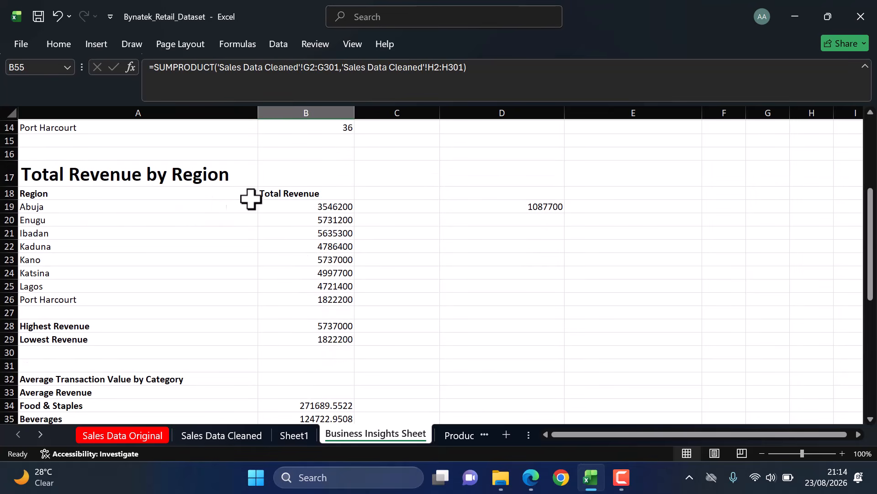
click(265, 311)
text(=SUM()
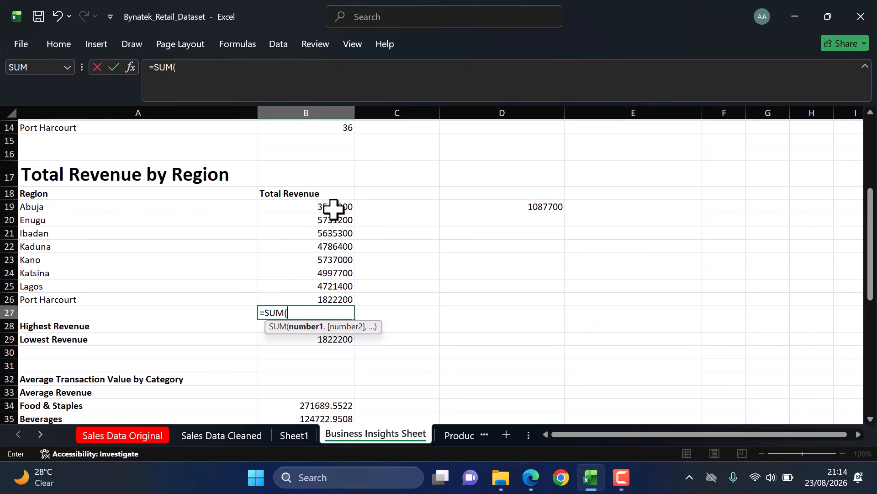
drag(333, 208, 333, 300)
key(Return)
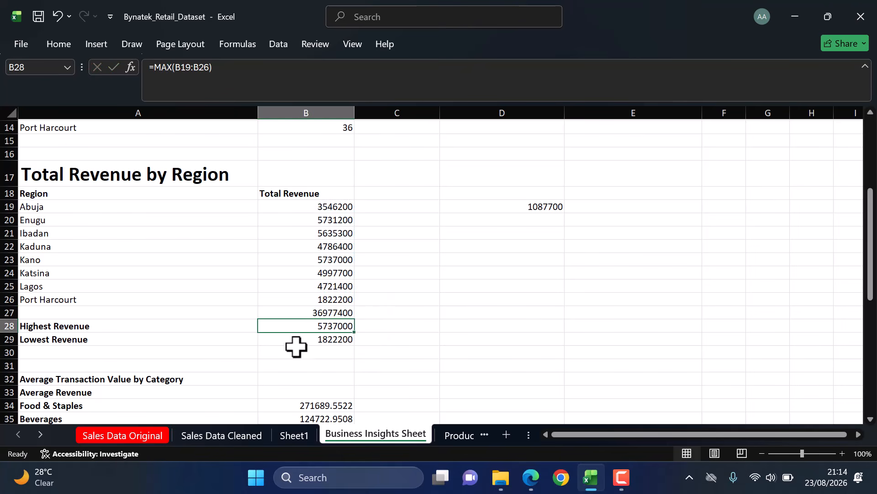
click(295, 311)
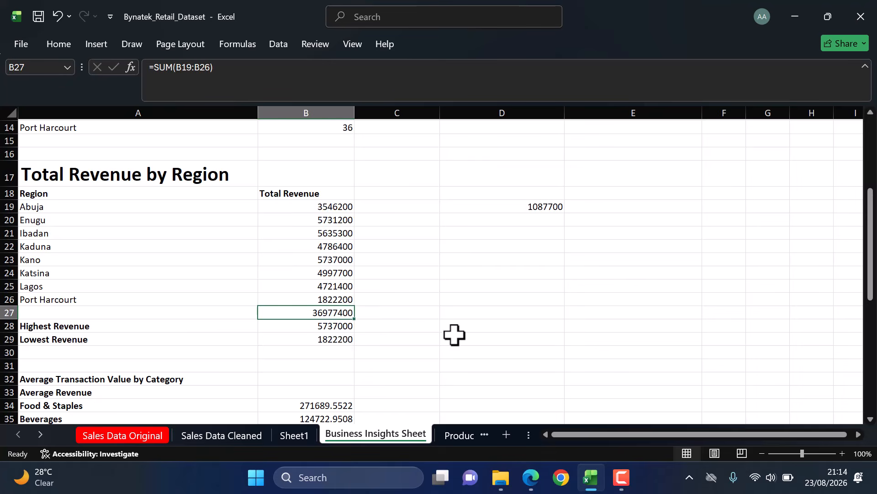
Step: Compare the regional revenue sum with the SUMPRODUCT total in B55
scroll(454, 335, down, 13)
scroll(454, 335, up, 2)
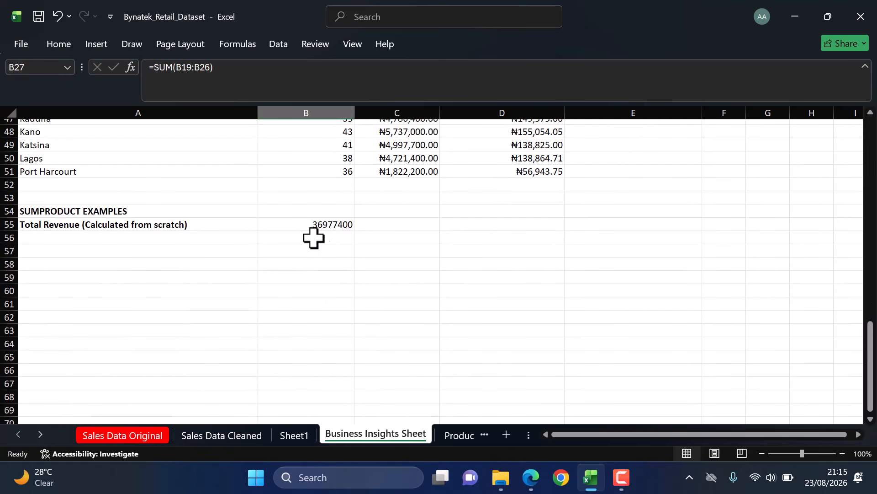
click(345, 224)
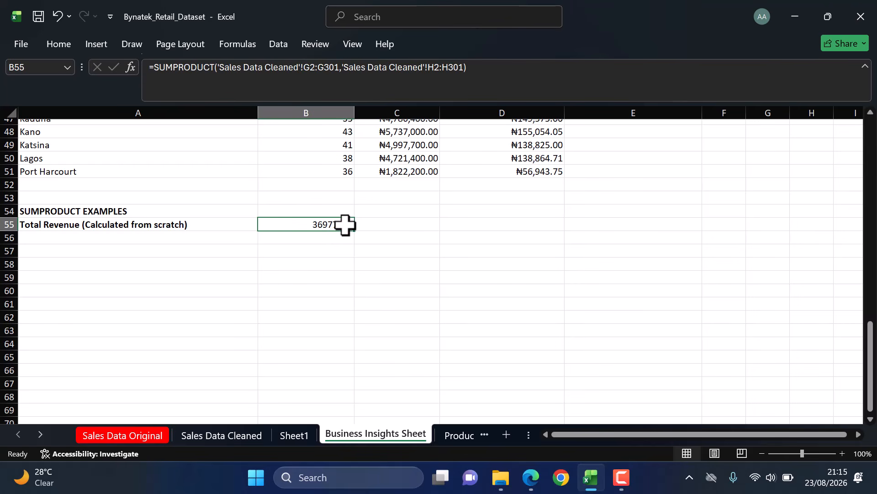
scroll(345, 224, up, 1)
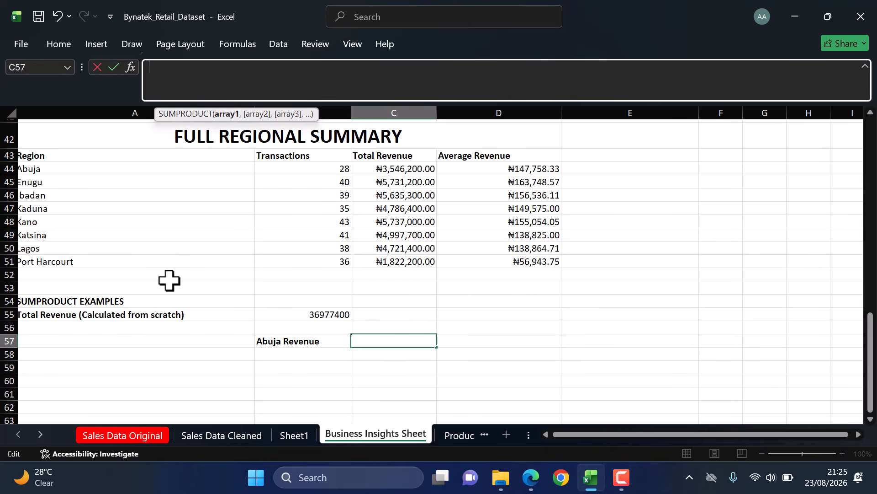
click(225, 435)
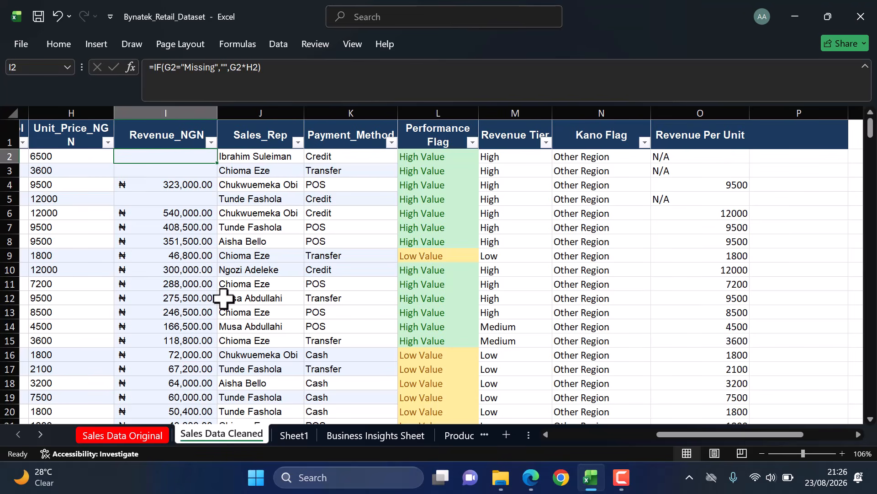
click(363, 436)
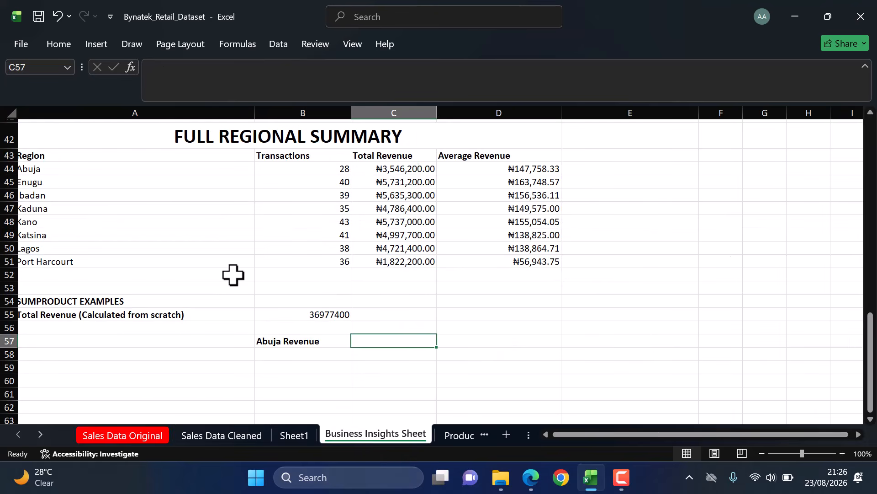
Step: Enter the heading "Dynamic Region Summary" in A60, below the SUMPRODUCT examples
scroll(231, 274, down, 1)
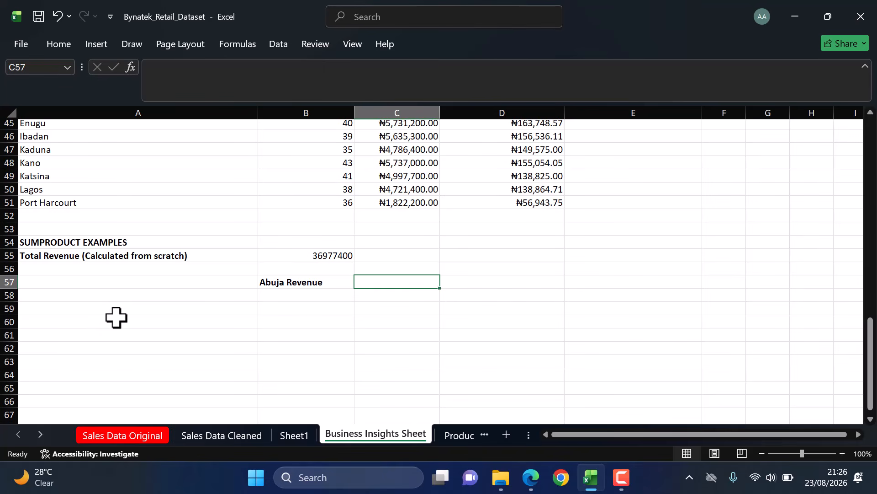
click(32, 324)
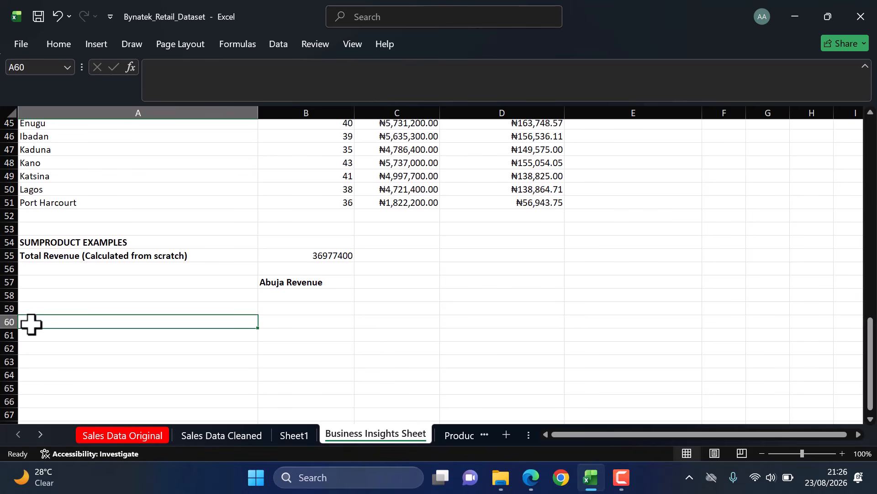
text(D)
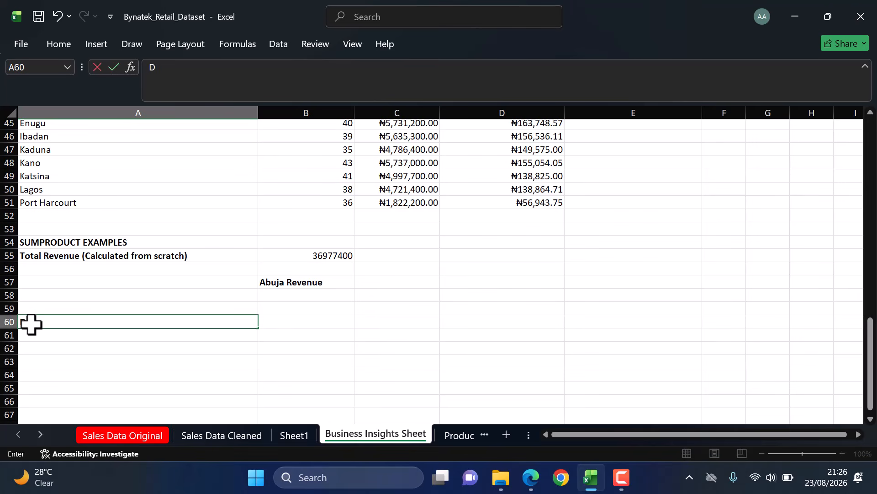
text(ynamic Region S)
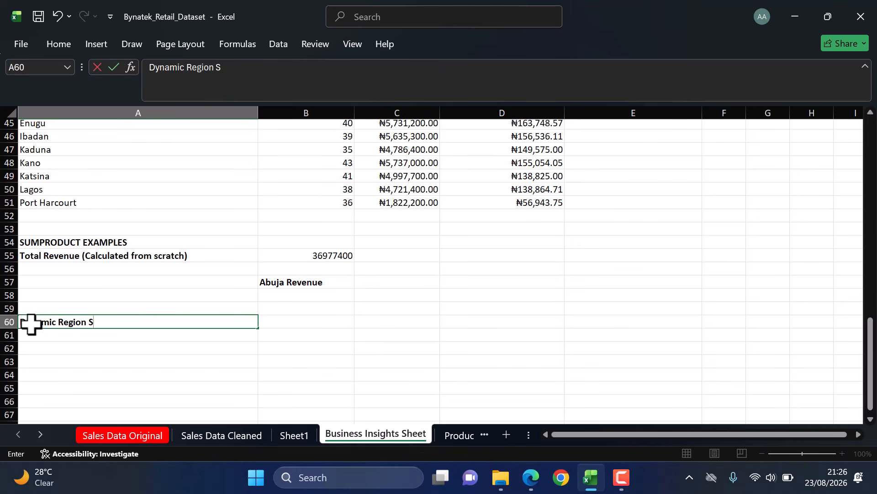
text(ummary)
key(Return)
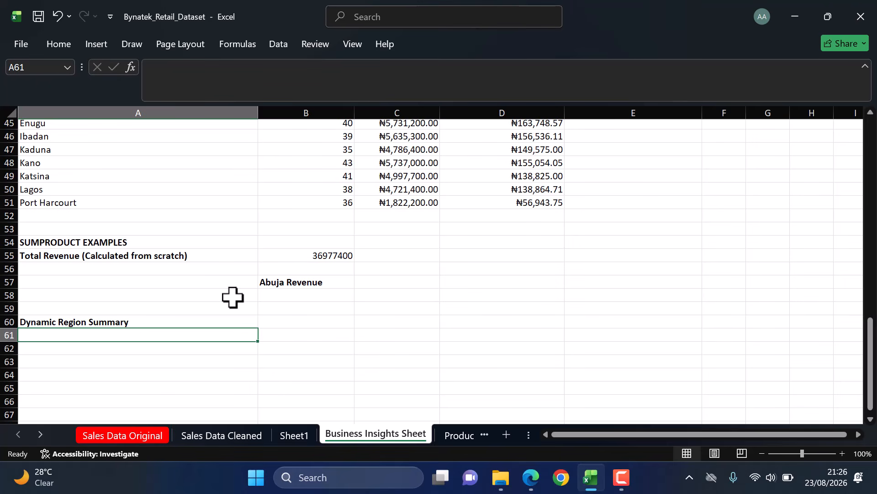
Step: Enter the labels "Select Region" in A61, "Metric" in A63 and "Result" in A64 under the Dynamic Region Summary heading
text(Select Reh)
key(BackSpace)
text(gion)
key(Return)
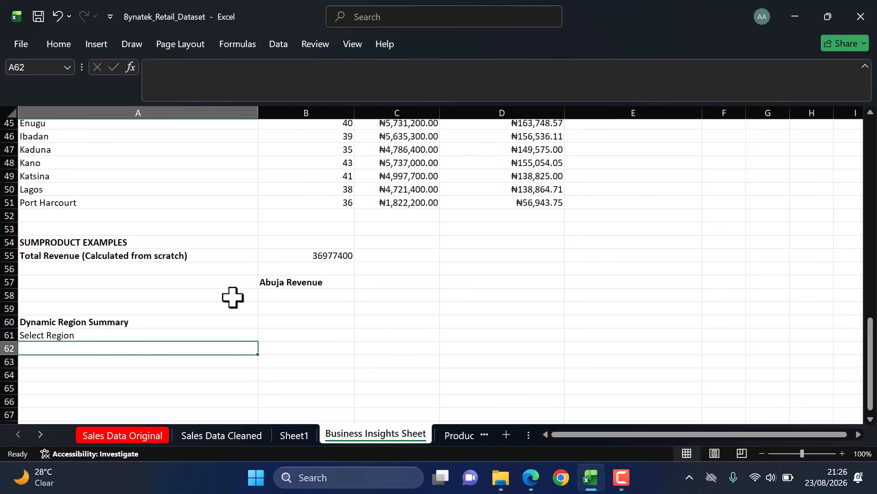
key(Down)
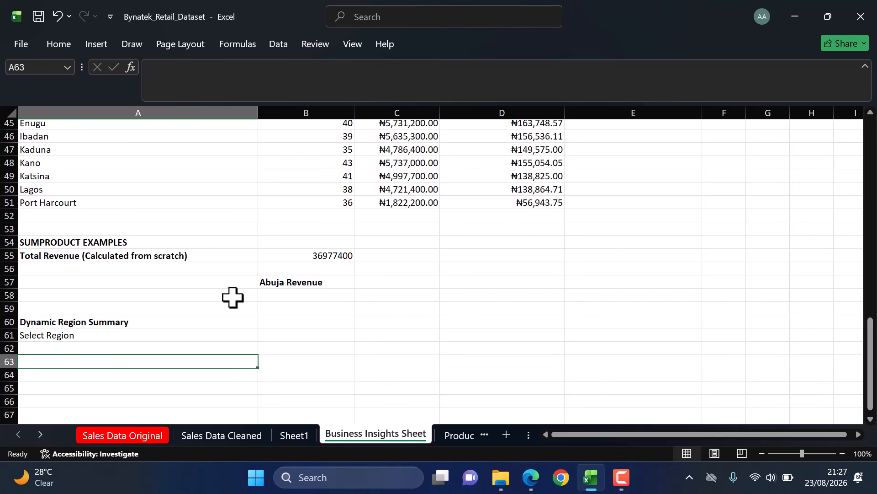
text(Metric)
key(Return)
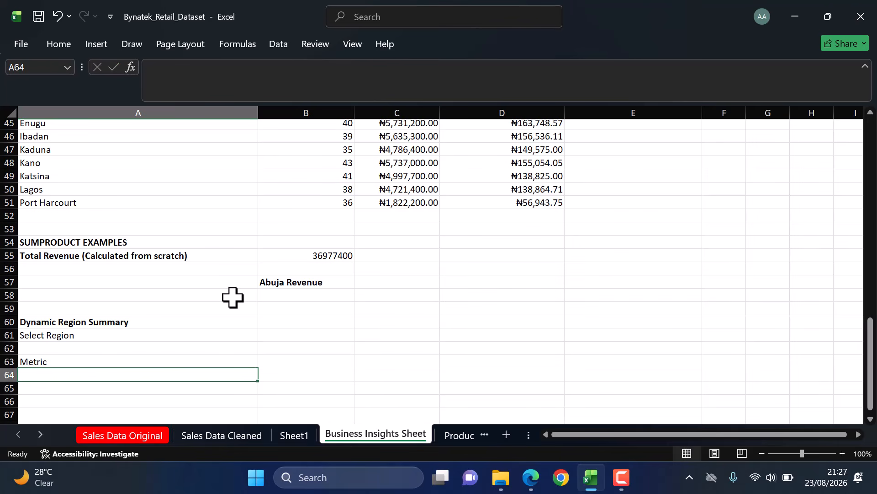
text(Result)
key(Return)
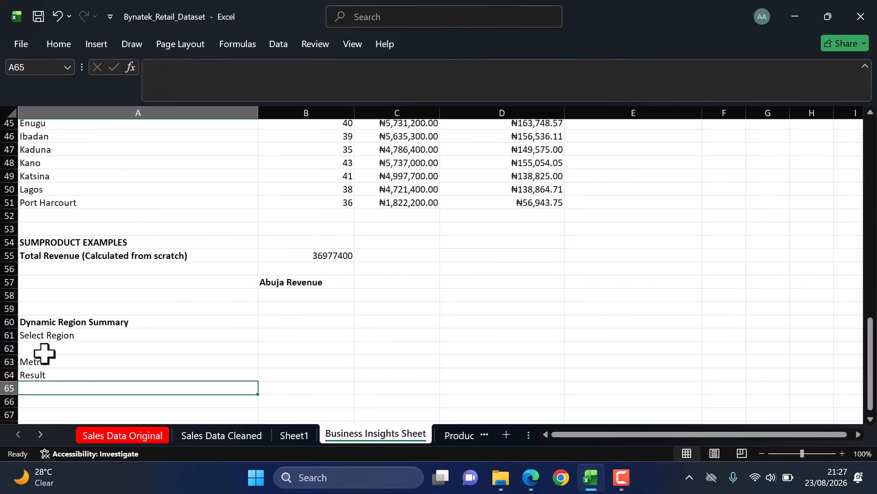
Step: Make the Select Region, Metric and Result labels in A61, A63 and A64 bold
click(44, 336)
key(ctrl+b)
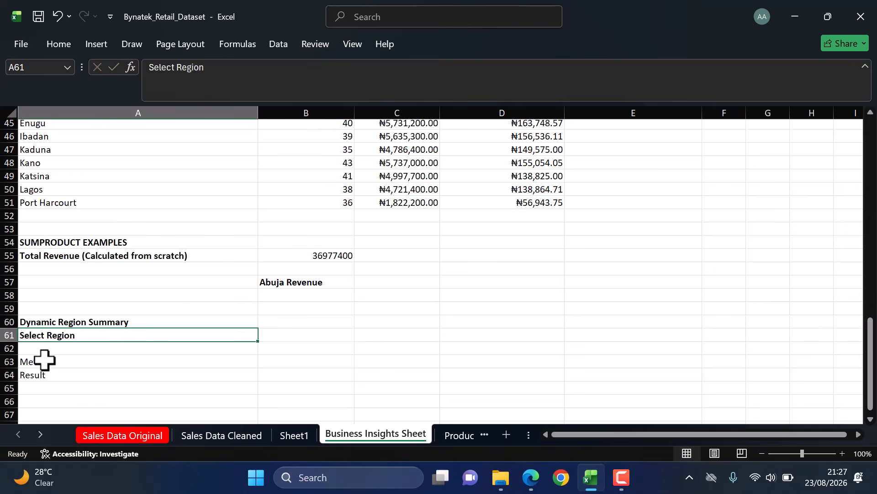
click(45, 360)
key(shift+Down)
key(ctrl+b)
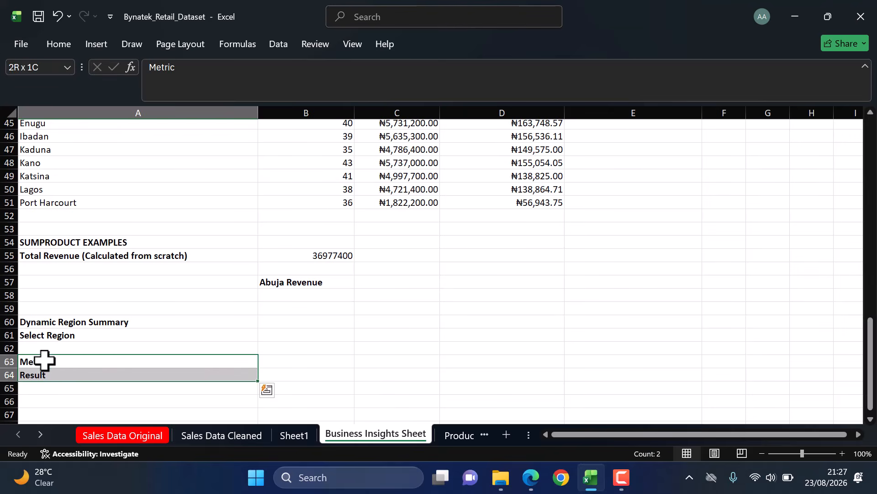
Step: Set the font size of the Dynamic Region Summary heading in A60 to 22
click(95, 323)
click(61, 43)
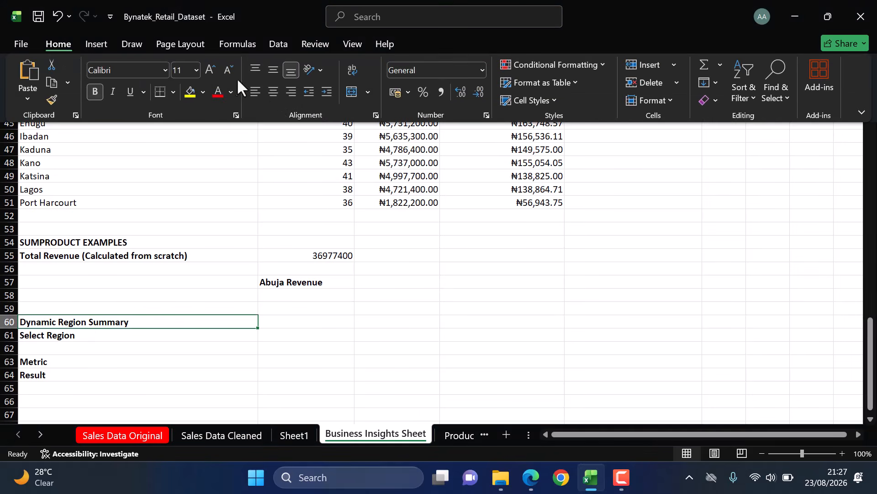
click(197, 70)
click(182, 239)
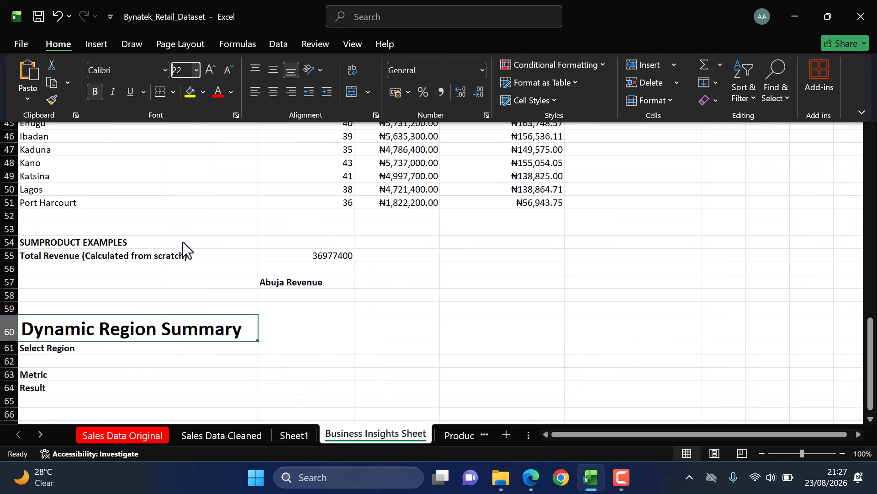
click(105, 359)
click(90, 358)
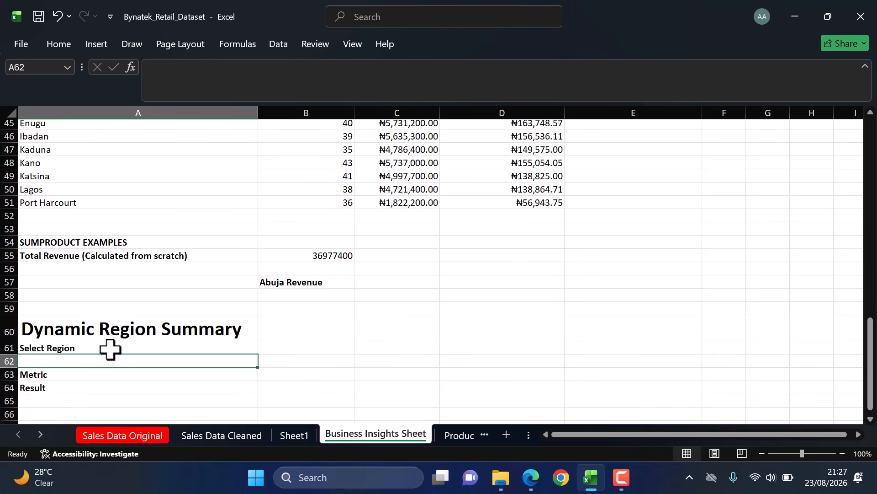
Step: Move the Result label from A64 to B63, beside the Metric label
click(49, 387)
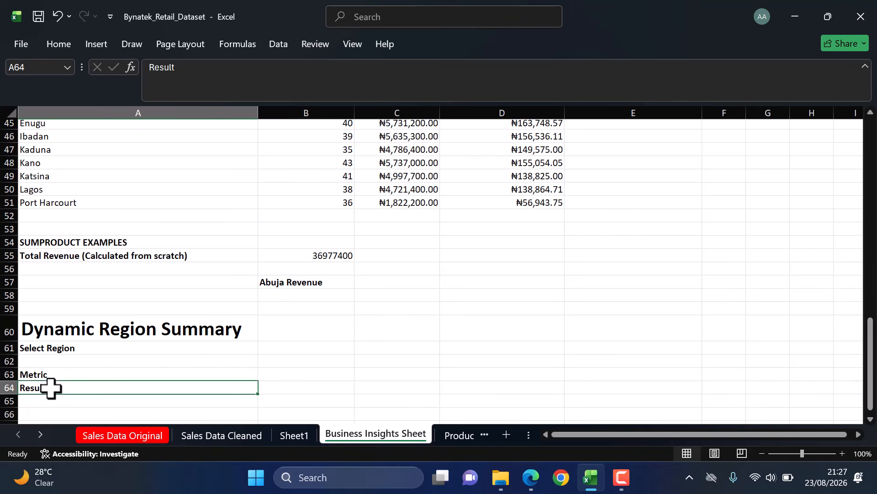
key(ctrl+c)
click(274, 372)
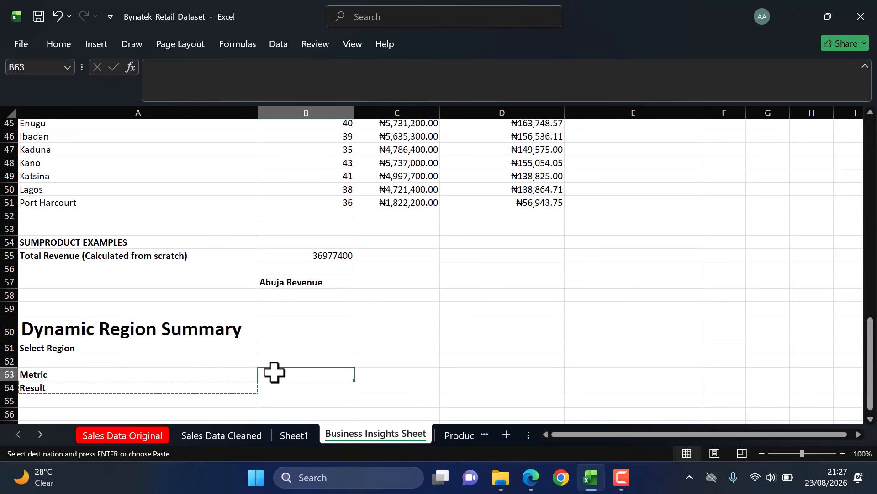
key(ctrl+v)
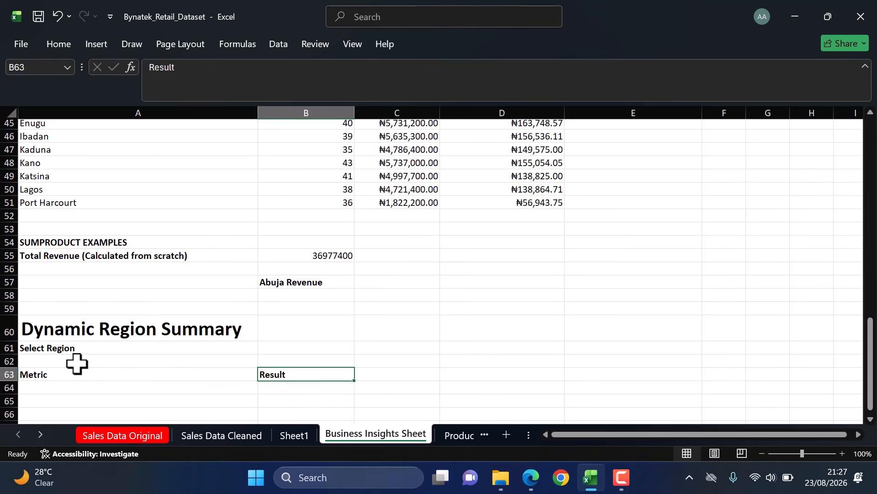
Step: List "Transaction Count", "Total Revenue" and "Average Revenue" in A64:A66 under Metric, and begin the next label in A67 with "Highes"
scroll(84, 383, down, 1)
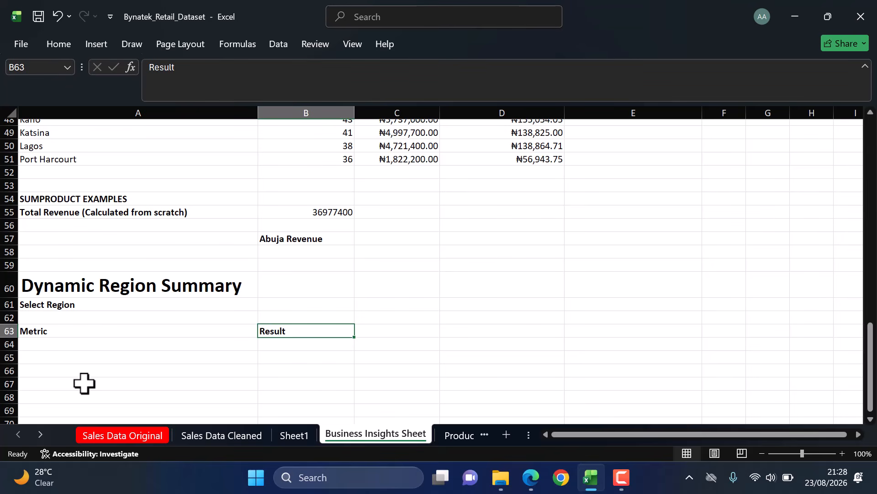
click(64, 345)
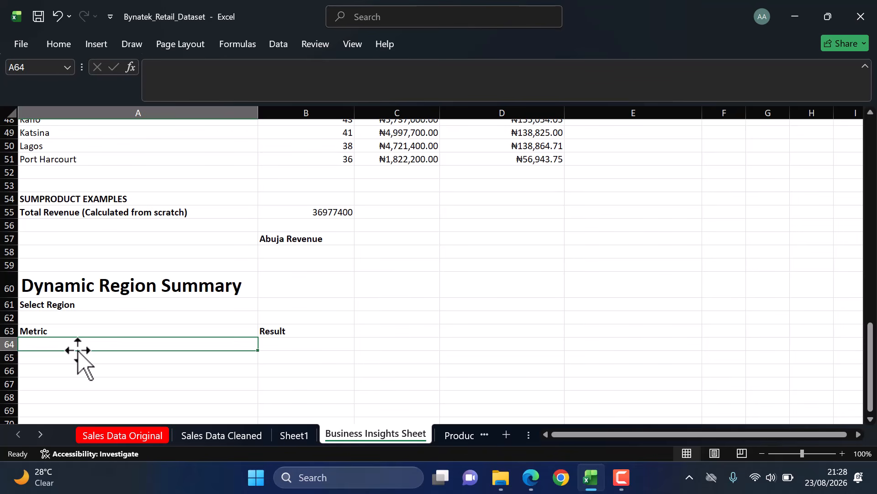
text(Transaction Count)
key(Return)
text(Tot)
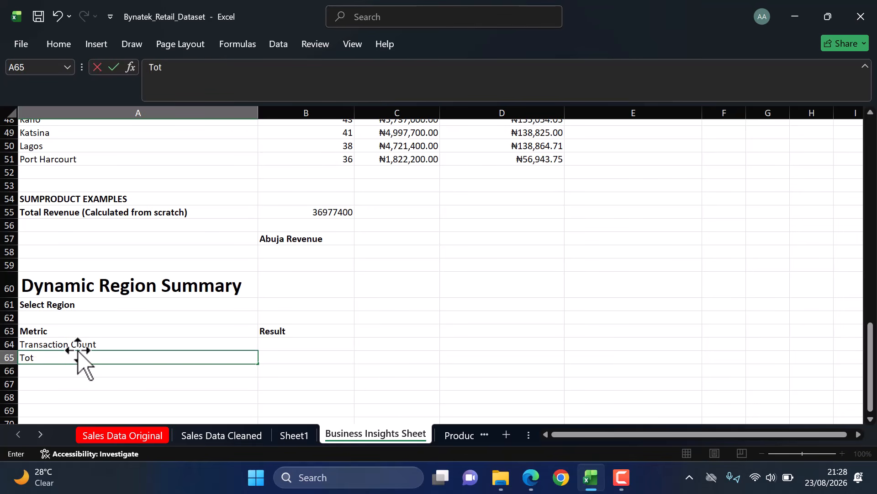
text(al Revenue)
key(Return)
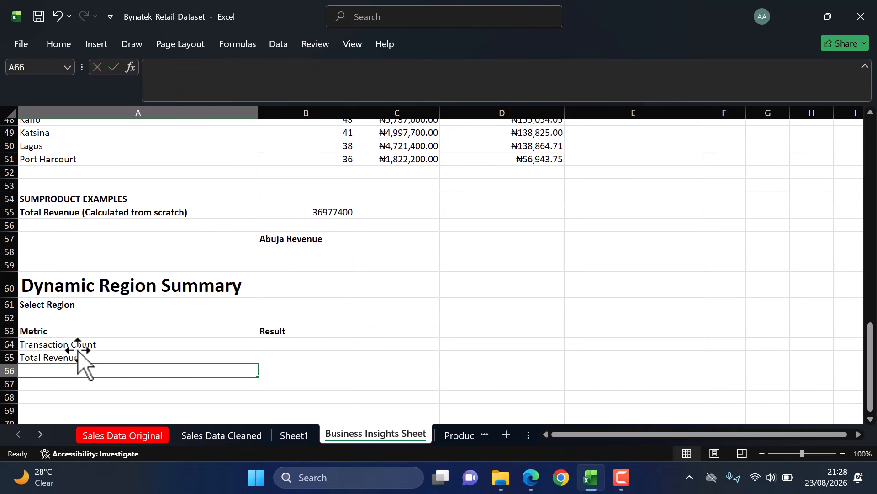
text(Averag)
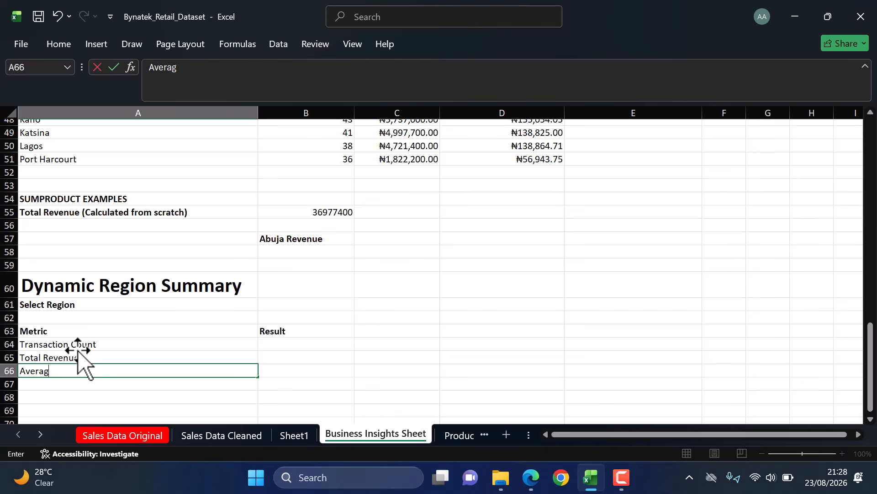
text(e Revenue)
key(Return)
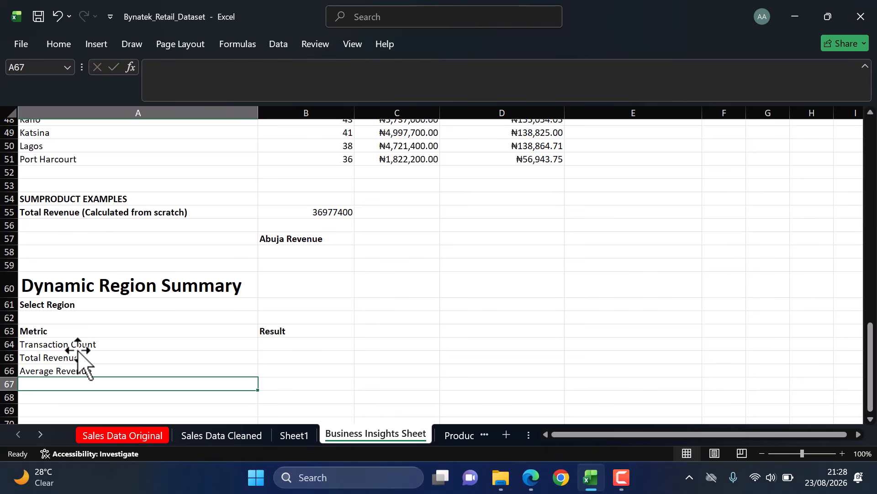
text(Highes)
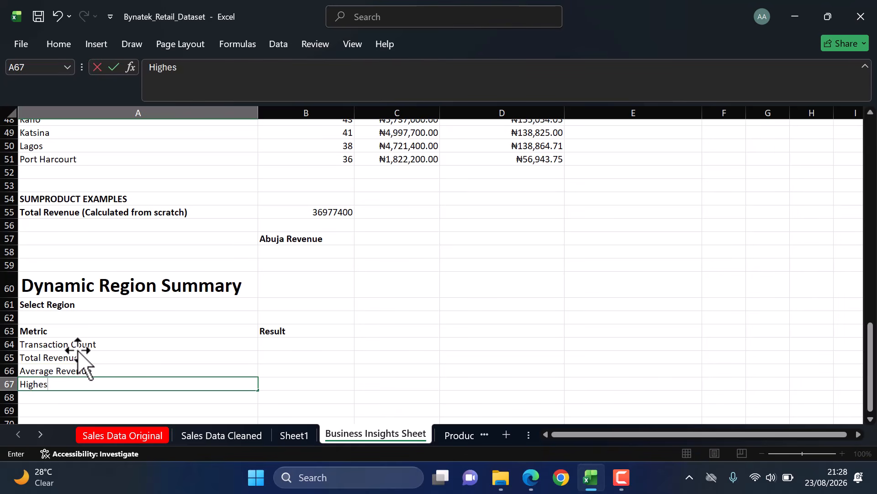
Step: Complete the label in cell A67 as "Highest Single Transaction", correcting its spelling
text(t Single Transcation)
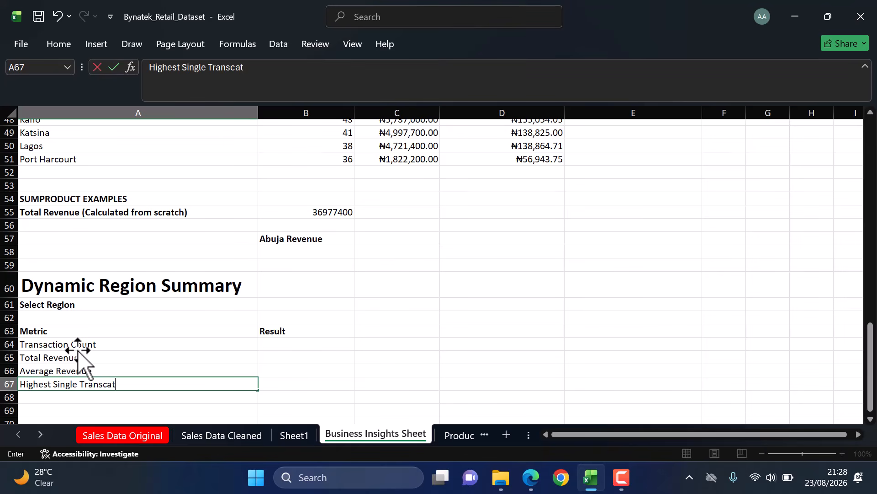
click(105, 385)
key(BackSpace)
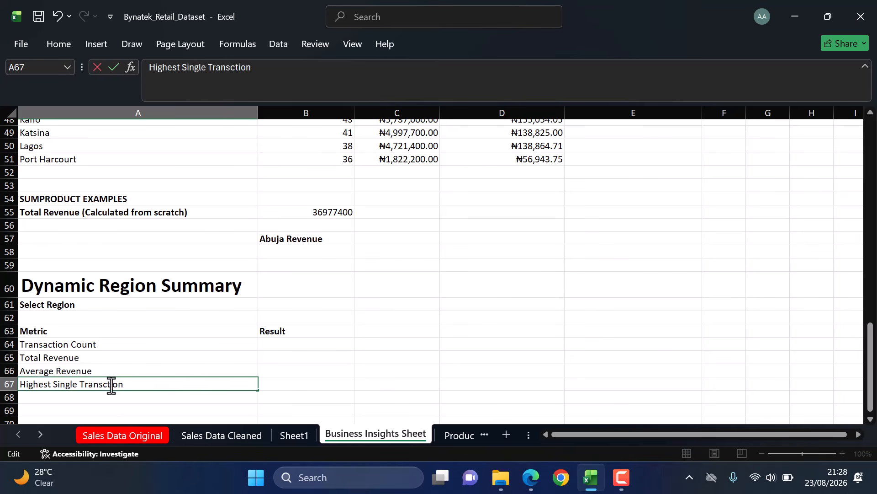
key(Return)
double_click(112, 387)
text(a)
key(Return)
Step: Enter the metric label "Lowest Single Transaction" in cell A68
scroll(51, 432, down, 2)
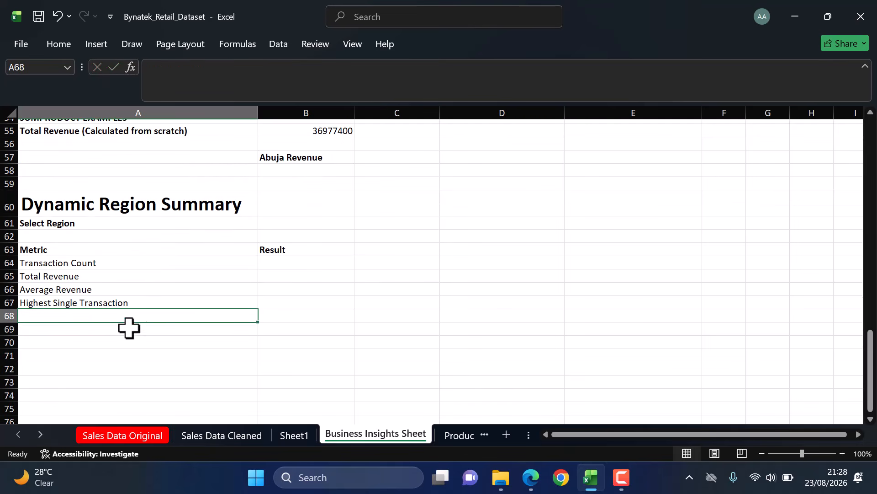
text(Lowest)
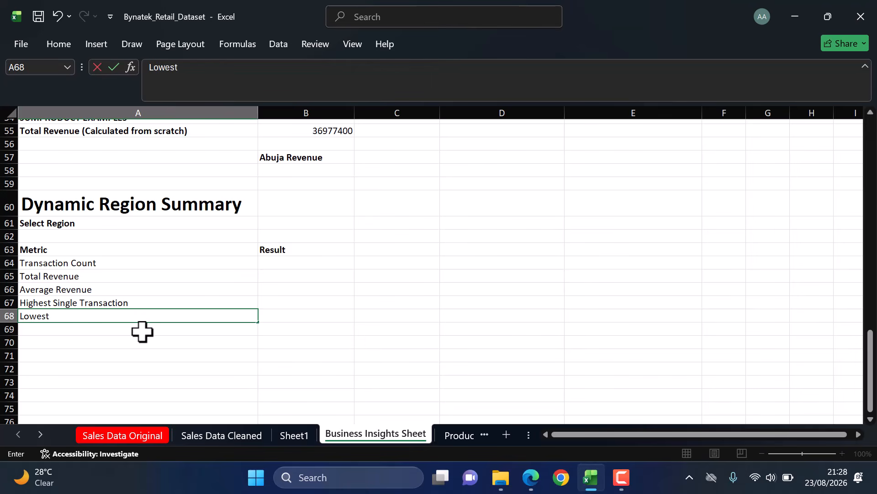
text( Single Tran)
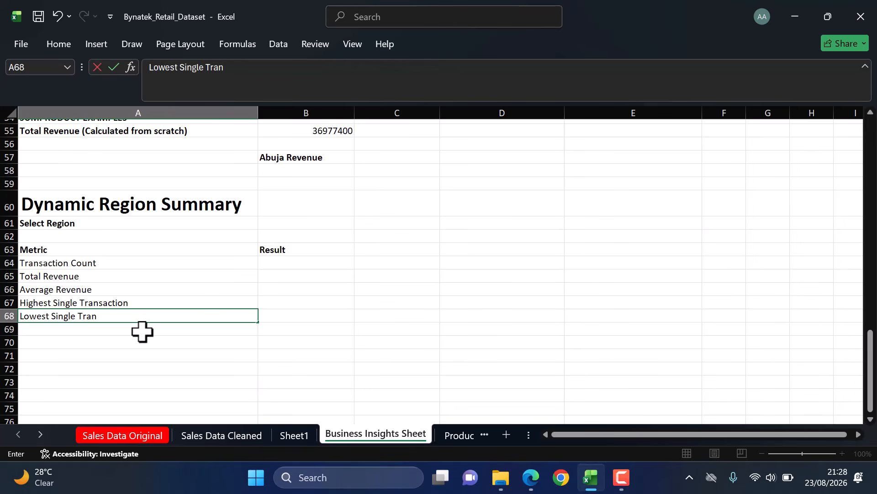
text(saction)
key(Return)
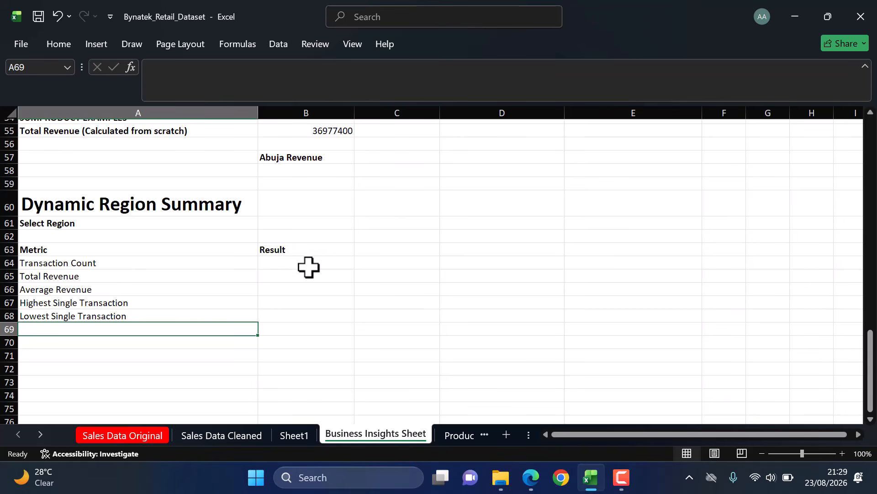
Step: Begin the Transaction Count formula in B64 with COUNTIF nested inside IFERROR
click(282, 260)
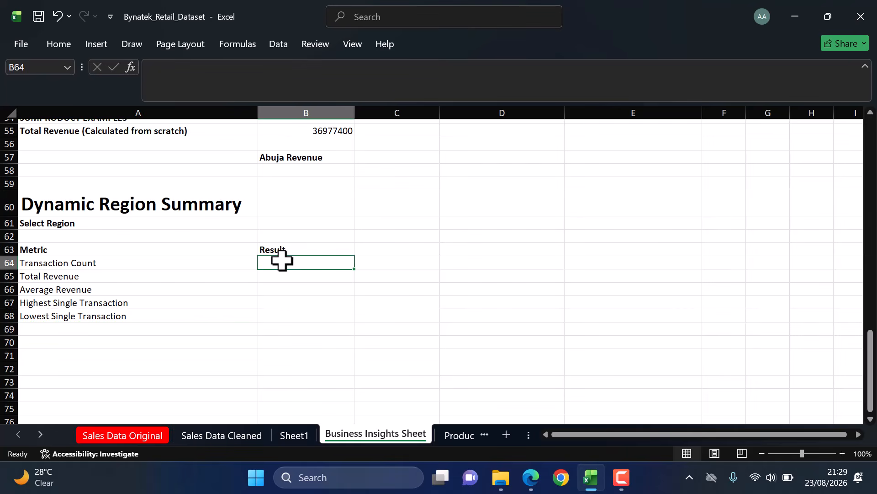
text(=)
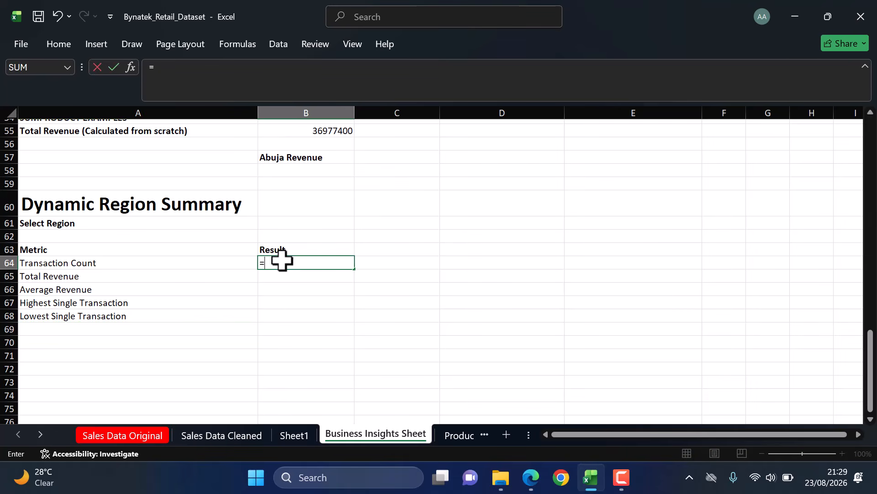
text(ife)
key(Tab)
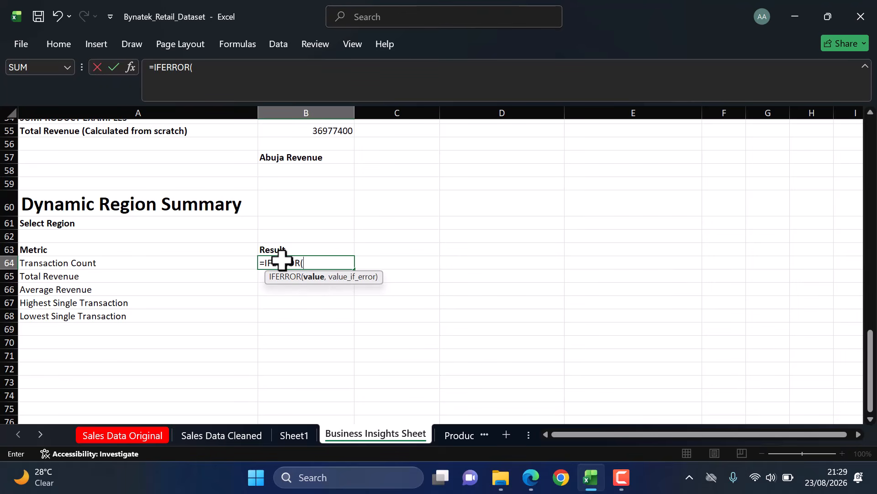
text(co)
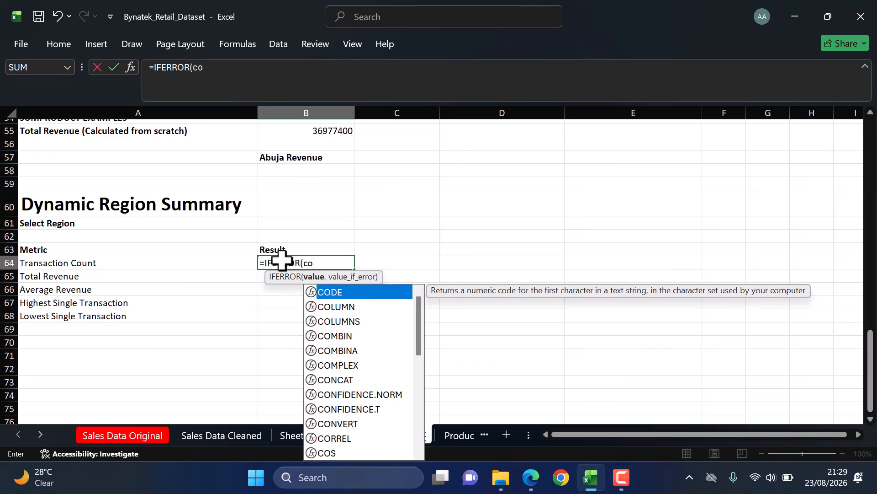
text(untif)
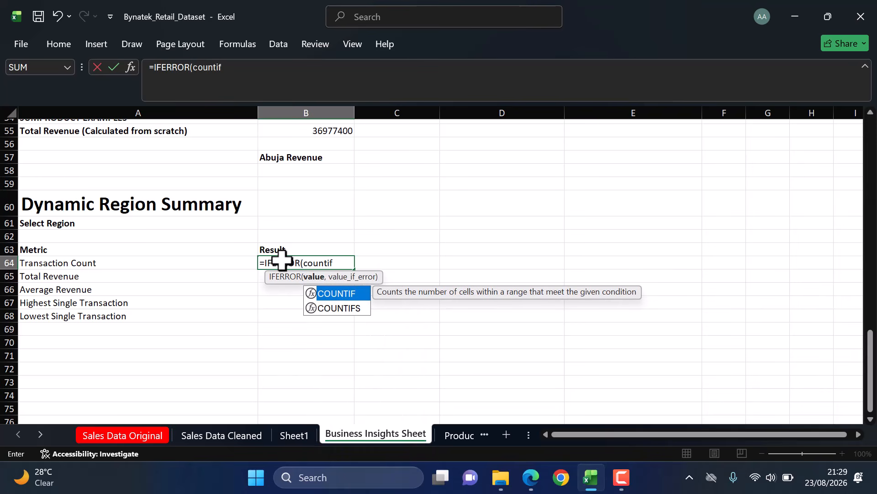
key(Tab)
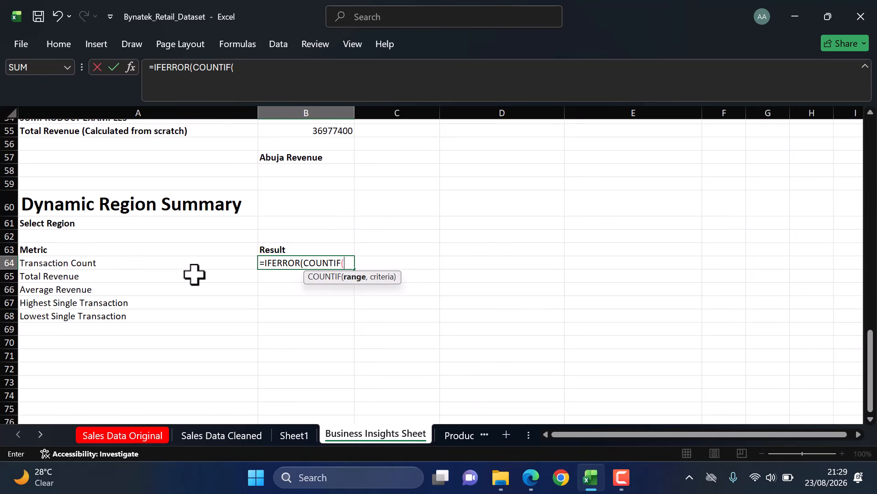
Step: Use the whole Region column D:D of the Sales Data Cleaned sheet as the COUNTIF range
scroll(195, 274, up, 8)
scroll(195, 274, down, 8)
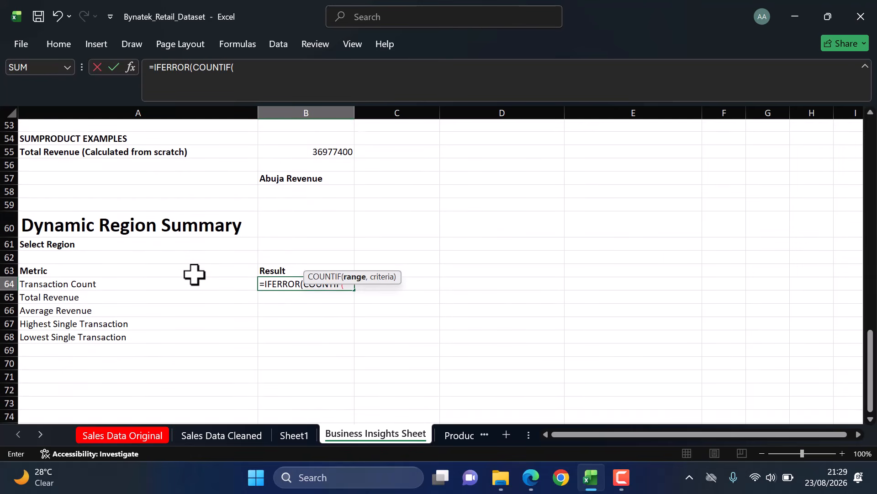
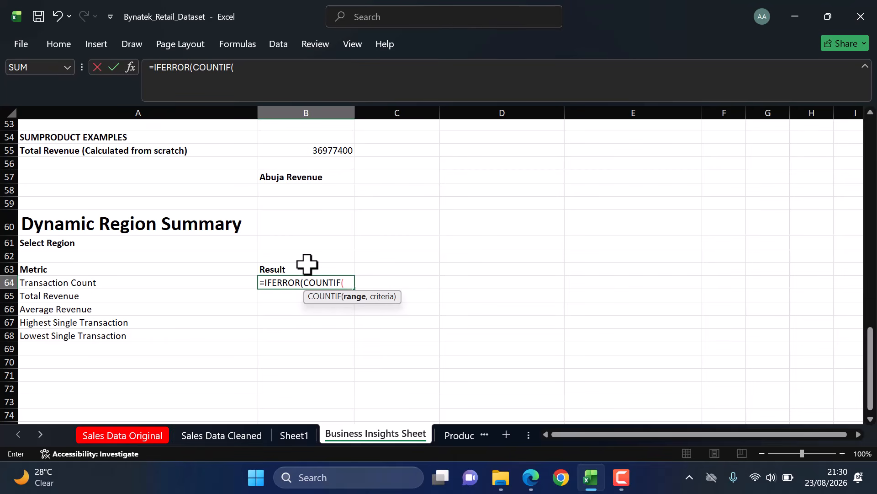
click(196, 434)
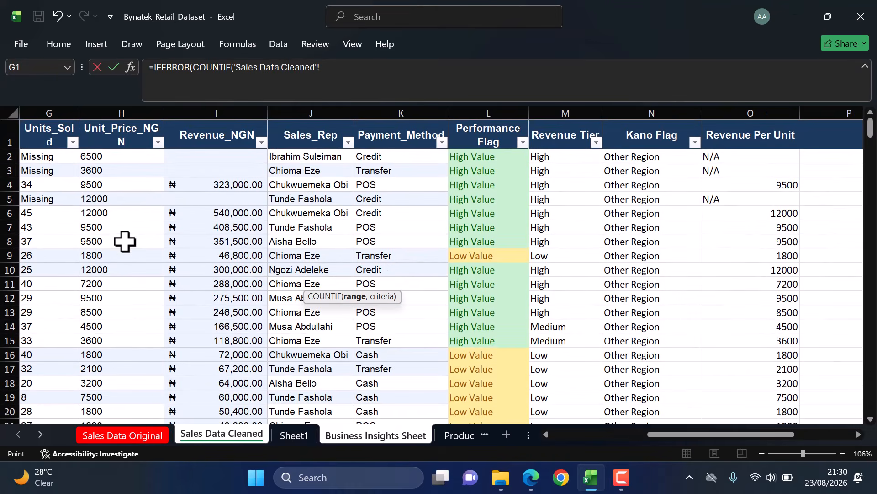
scroll(119, 198, left, 3)
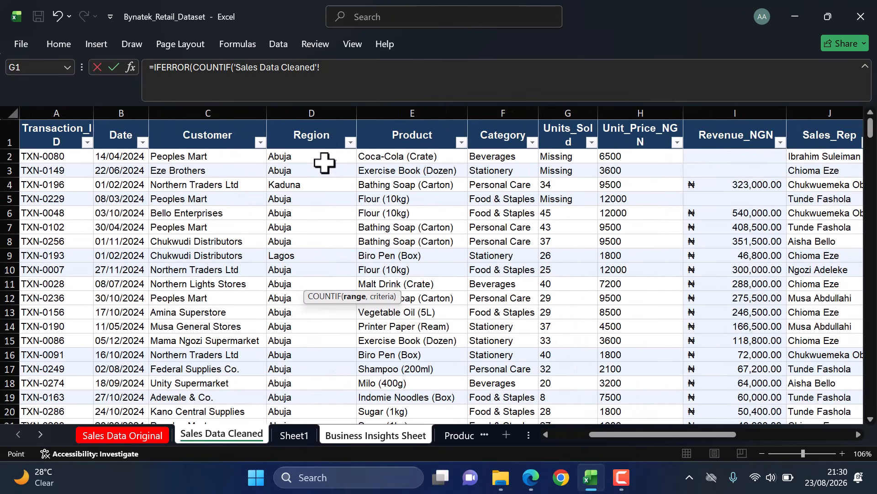
click(310, 112)
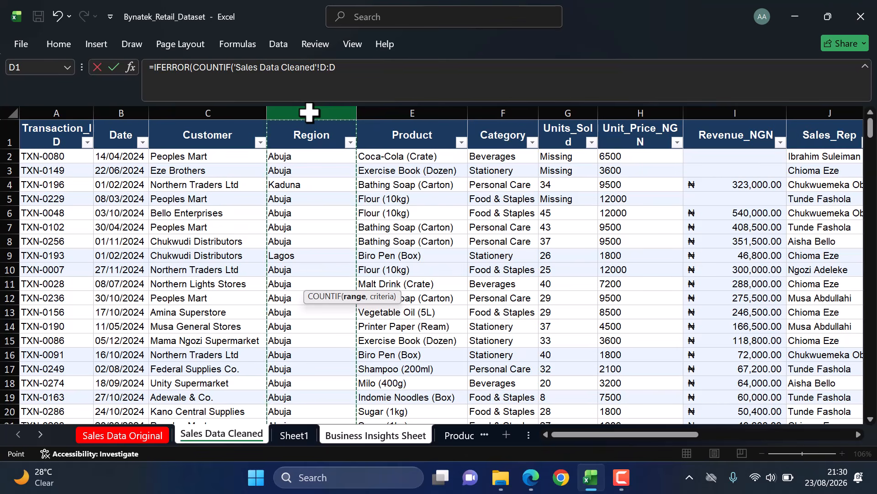
text(,)
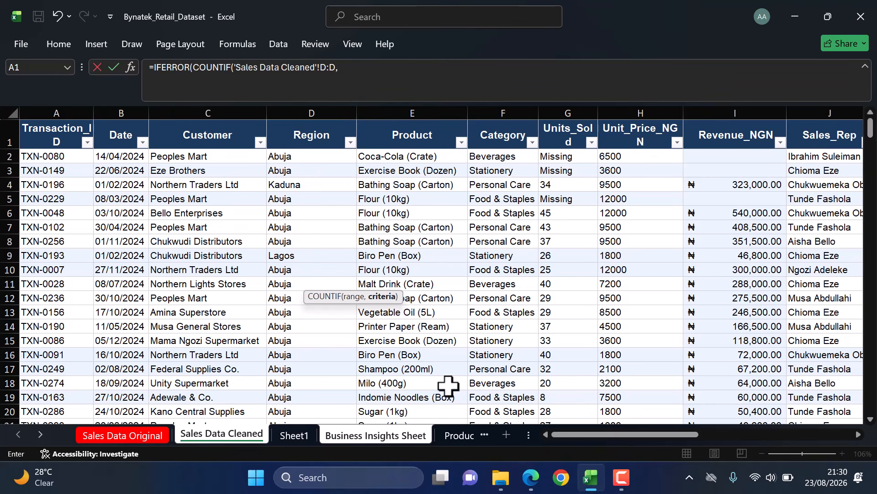
Step: Set the COUNTIF criteria to B62 on the Business Insights Sheet, without a sheet name prefix
click(369, 437)
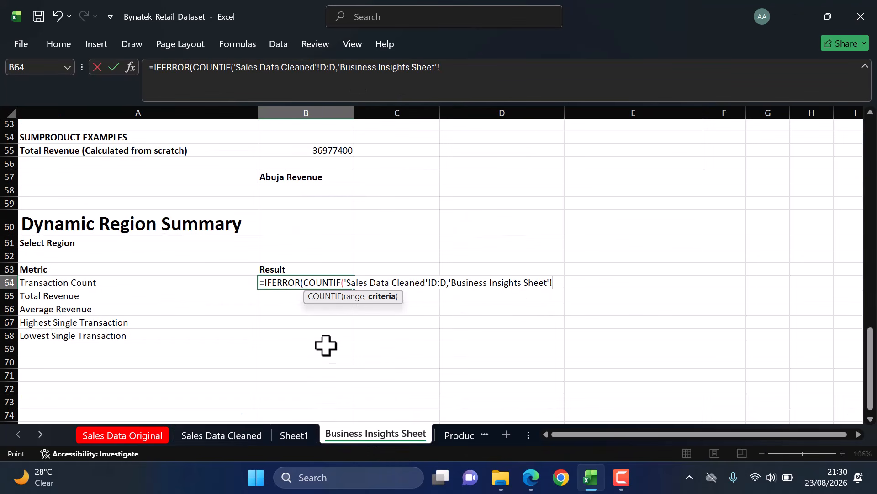
key(BackSpace)
key(BackSpace)
key(BackSpace)
key(BackSpace)
key(BackSpace)
key(BackSpace)
key(BackSpace)
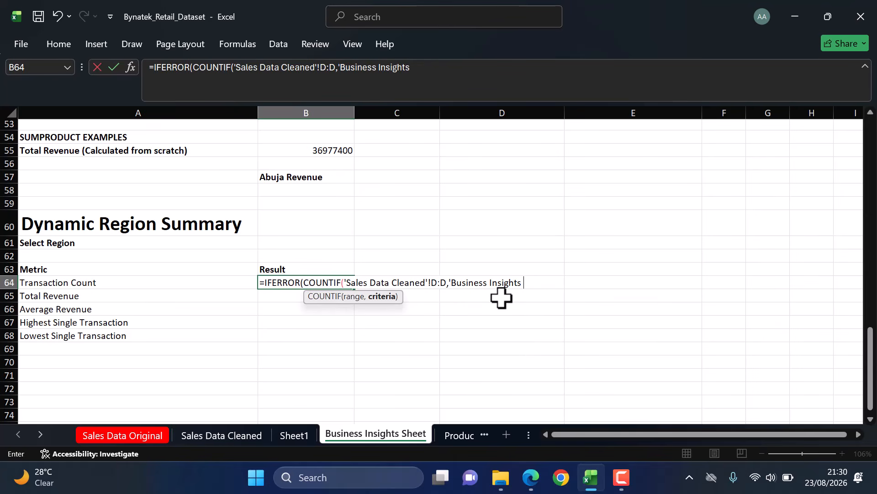
key(BackSpace)
key(BackSpace)
key(BackSpace)
key(BackSpace)
key(BackSpace)
key(BackSpace)
key(BackSpace)
key(BackSpace)
key(BackSpace)
key(BackSpace)
key(BackSpace)
key(BackSpace)
key(BackSpace)
key(BackSpace)
key(BackSpace)
key(BackSpace)
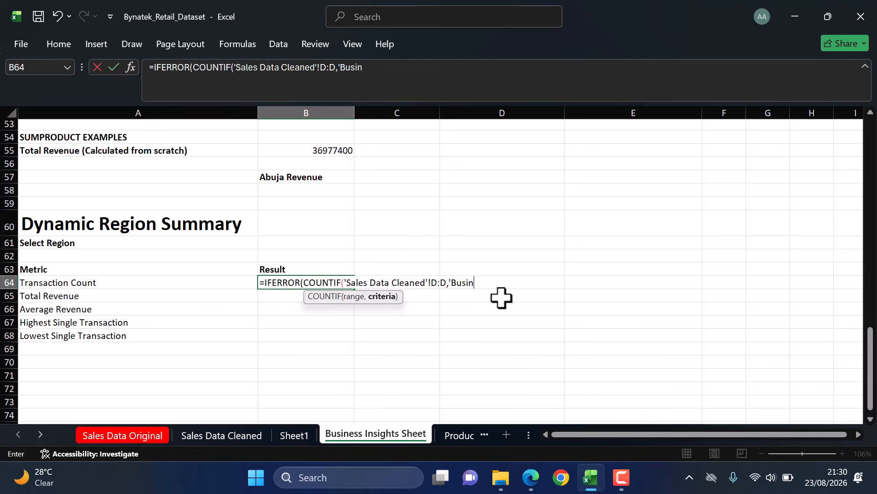
key(BackSpace)
key(BackSpace)
text(B62)
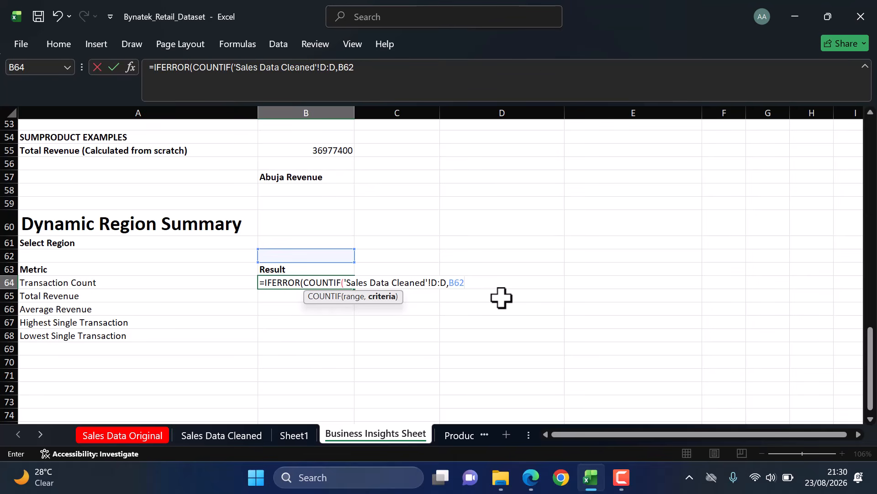
Step: Finish the B64 formula with an error fallback of 0, closing COUNTIF after B62 and IFERROR after the 0
text(,)
text(0)
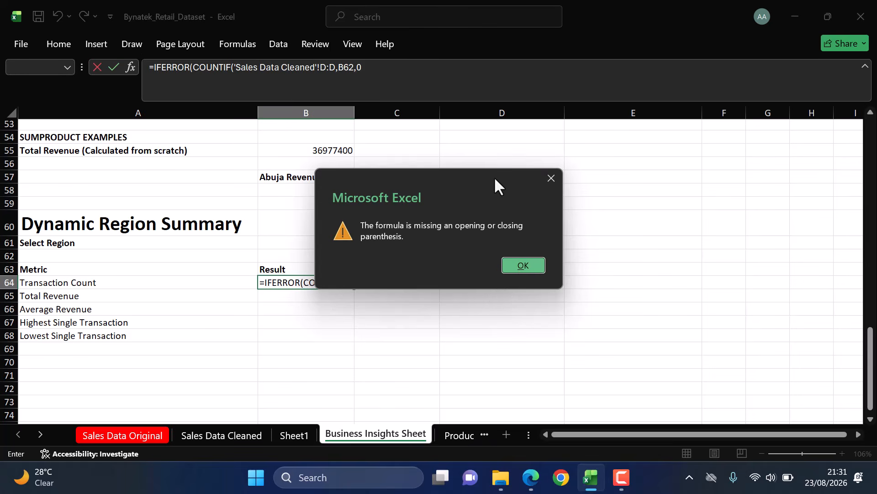
click(510, 262)
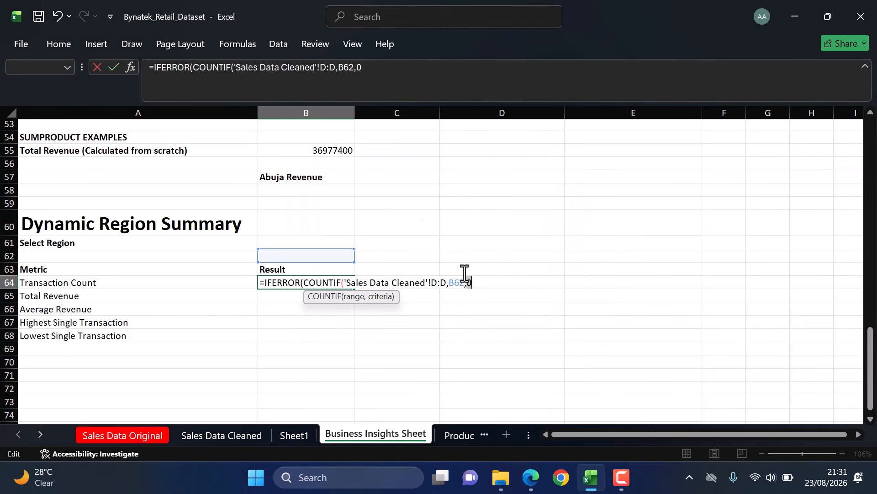
click(383, 73)
text())
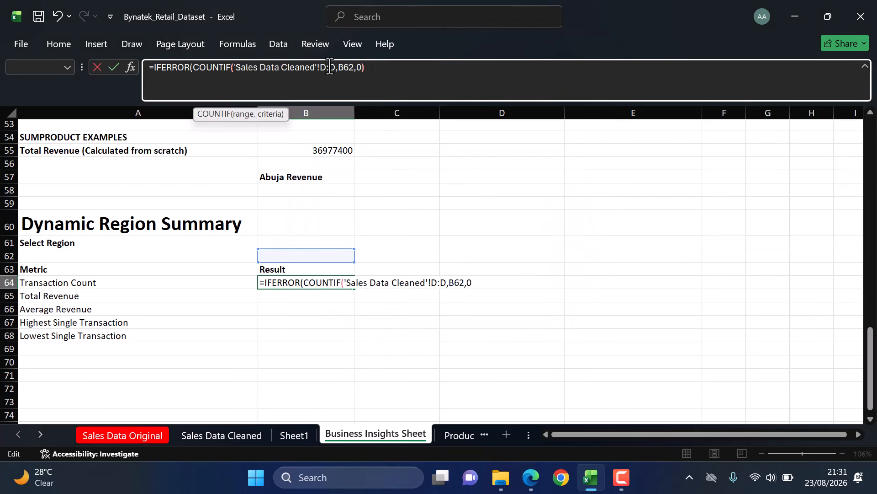
key(Left)
key(Left)
key(Left)
text())
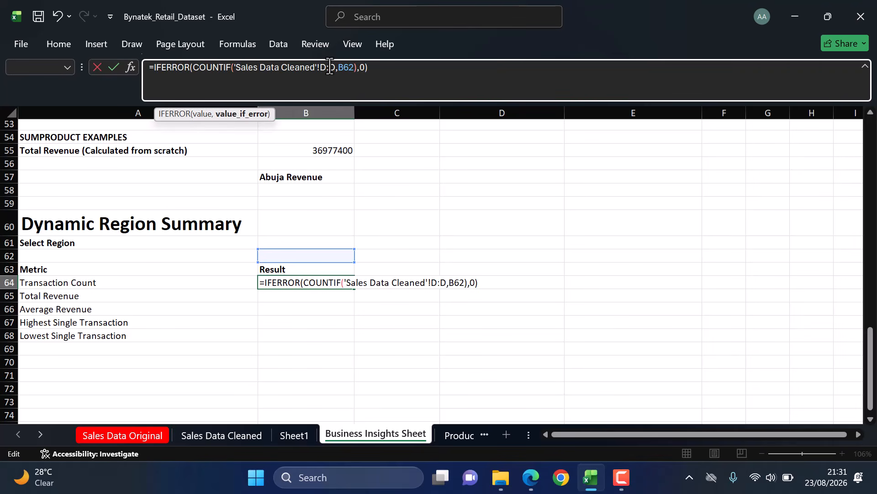
key(Return)
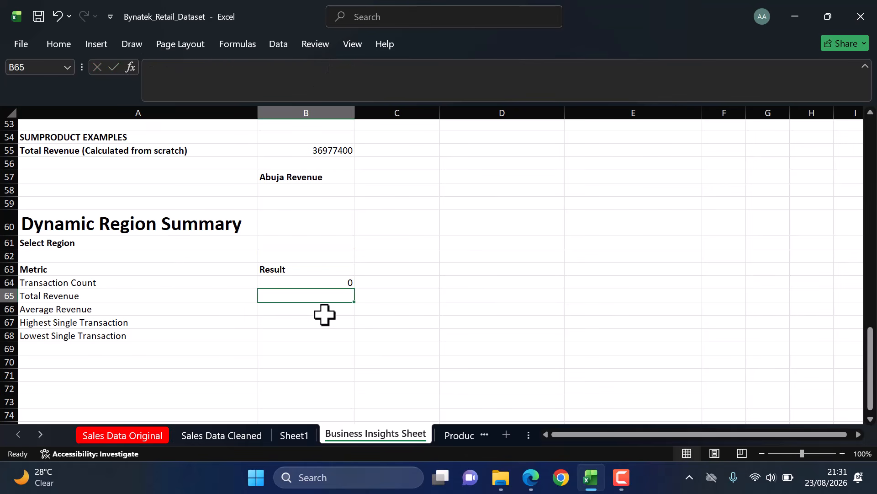
double_click(300, 296)
text(i)
key(BackSpace)
text(IFERROR)
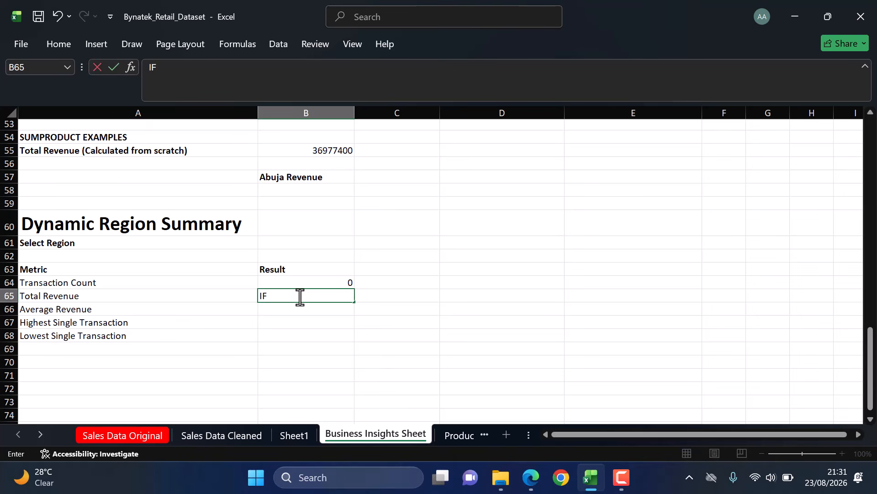
key(BackSpace)
key(BackSpace)
key(BackSpace)
key(BackSpace)
key(BackSpace)
key(BackSpace)
key(BackSpace)
Step: Begin the Total Revenue formula in B65 with SUMIF nested inside IFERROR
text(=IFE)
key(Tab)
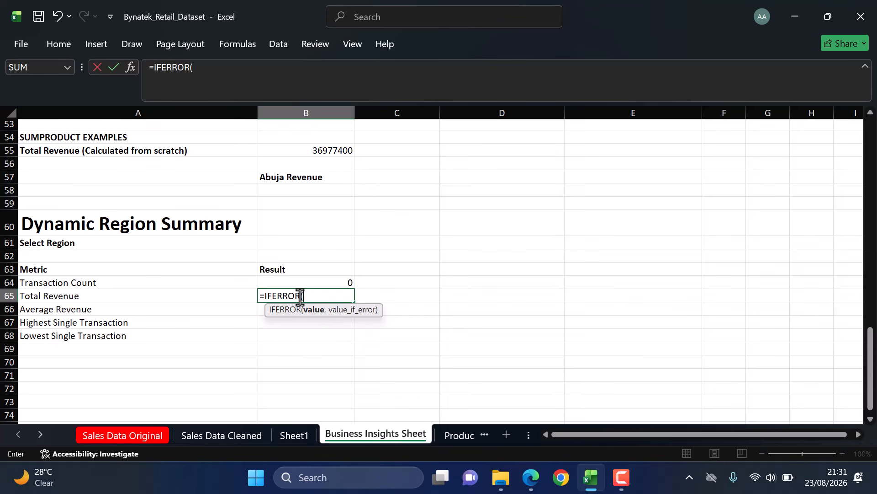
text(SUMIF)
key(Tab)
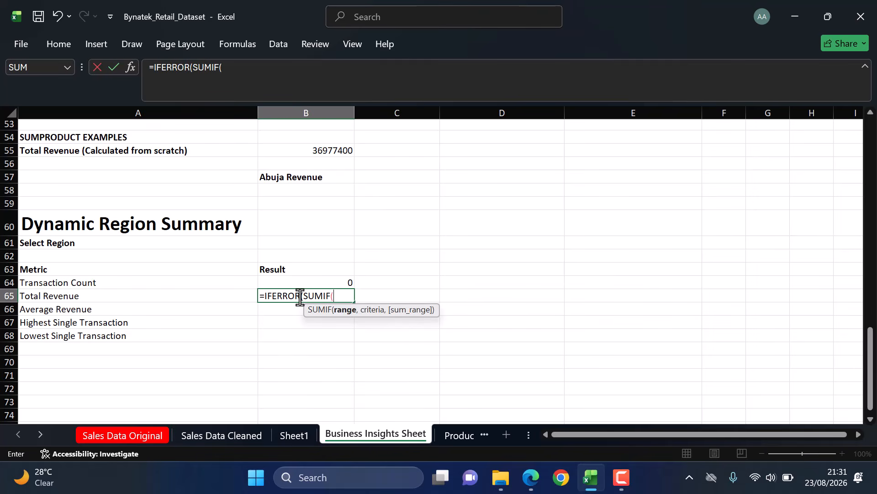
Step: Use the Region column D:D of the Sales Data Cleaned sheet as the SUMIF range and B62 as its criteria
click(213, 435)
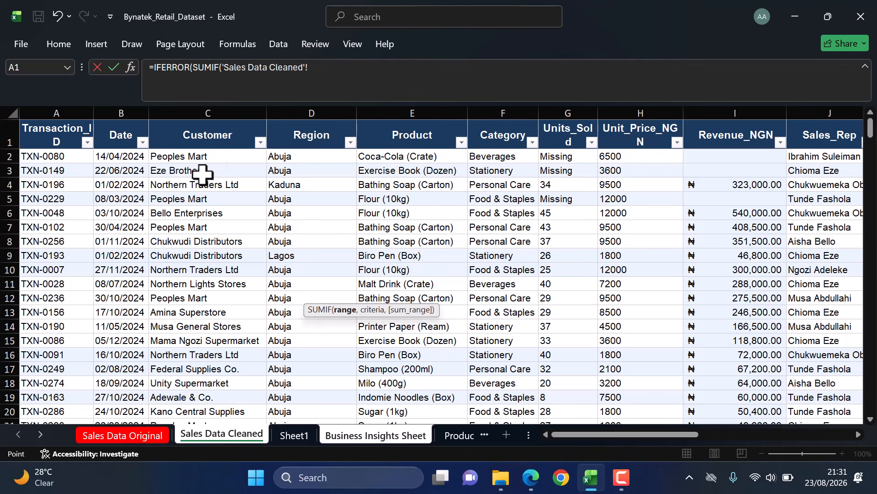
click(301, 115)
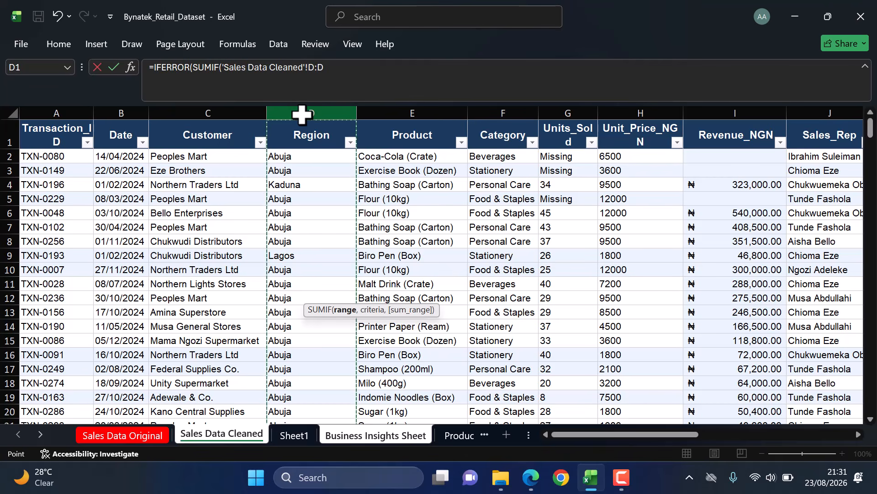
text(,)
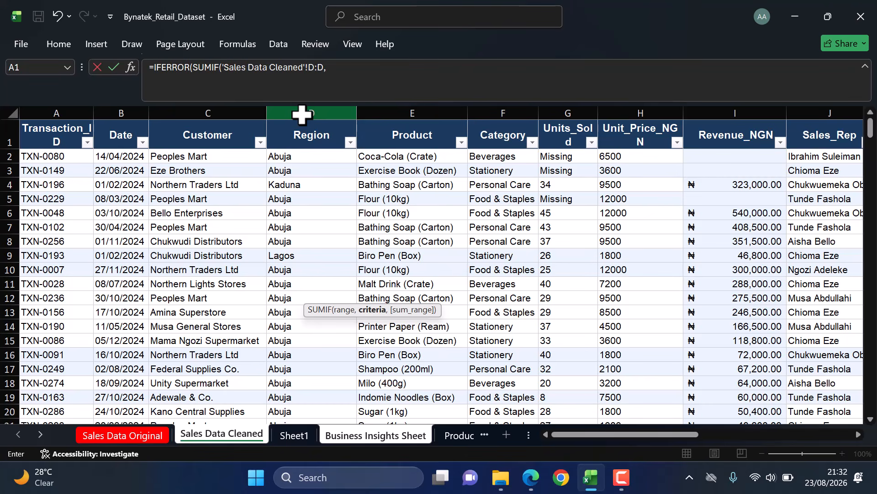
text(B62,)
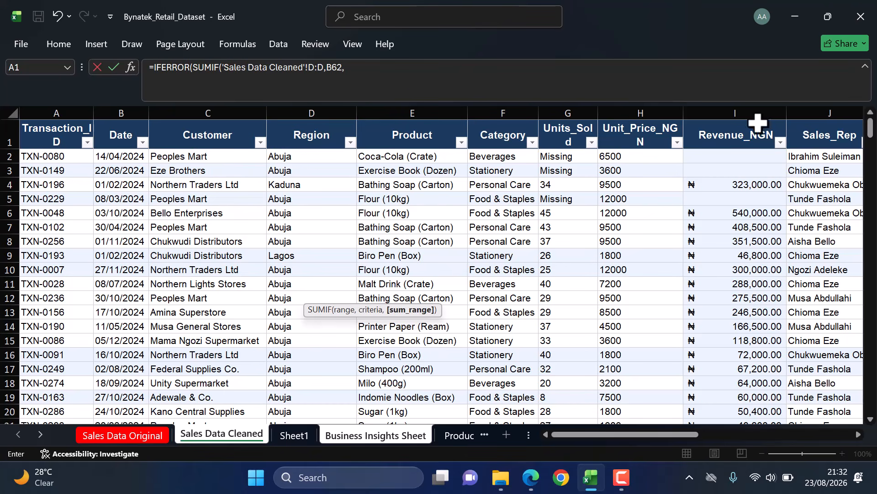
Step: Complete the B65 formula with Revenue_NGN column I:I as the sum range and 0 as the error fallback
click(732, 111)
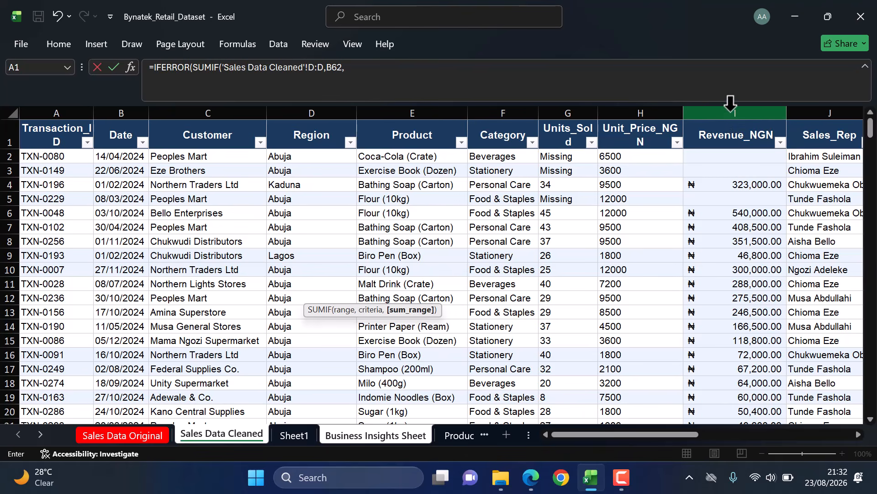
click(730, 110)
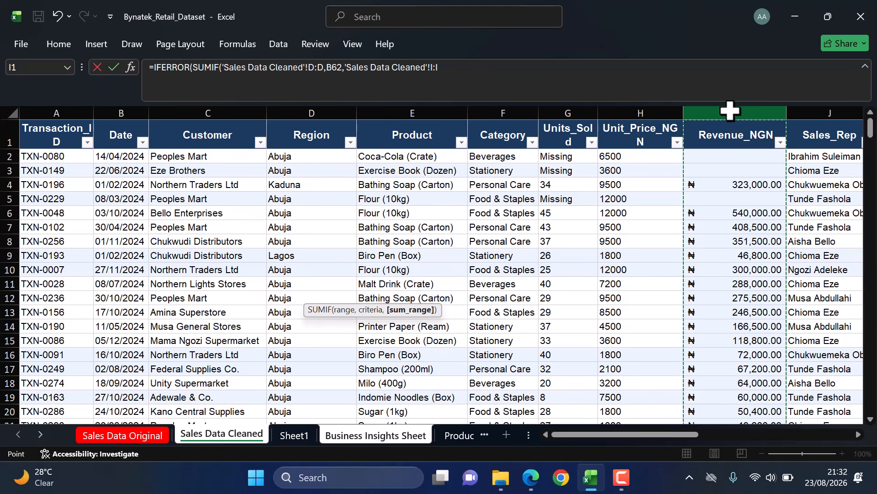
text(),0))
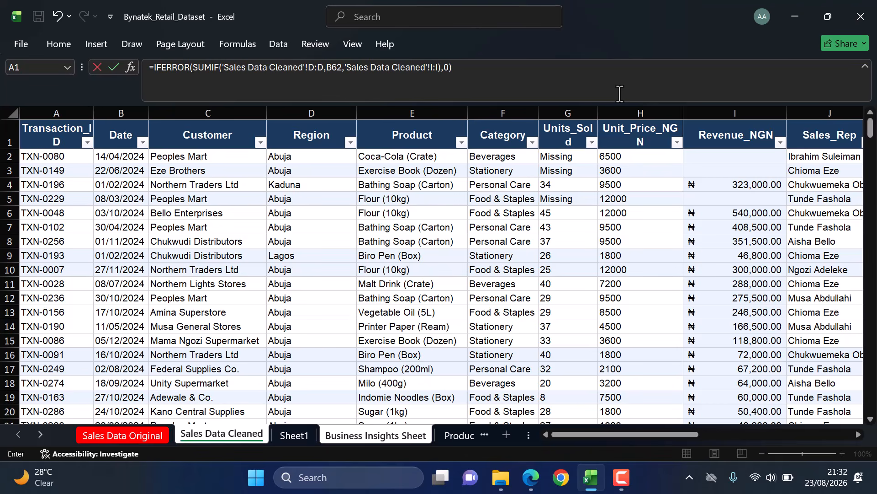
key(Return)
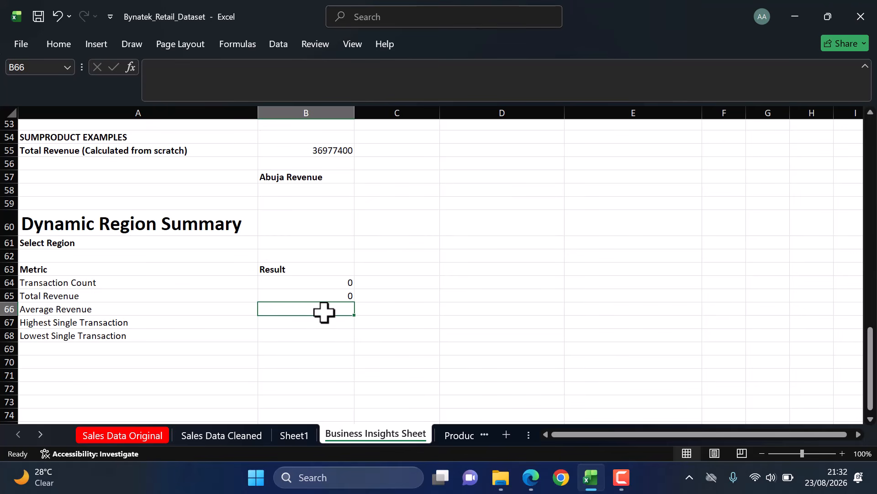
Step: Begin the Average Revenue formula in B66 with AVERAGEIF nested inside IFERROR
text(=IFERROR()
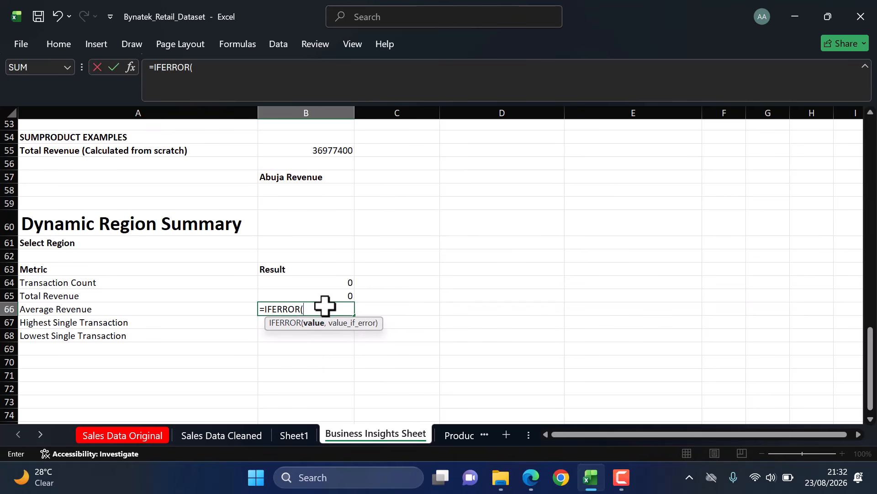
text(AVERAGEOF)
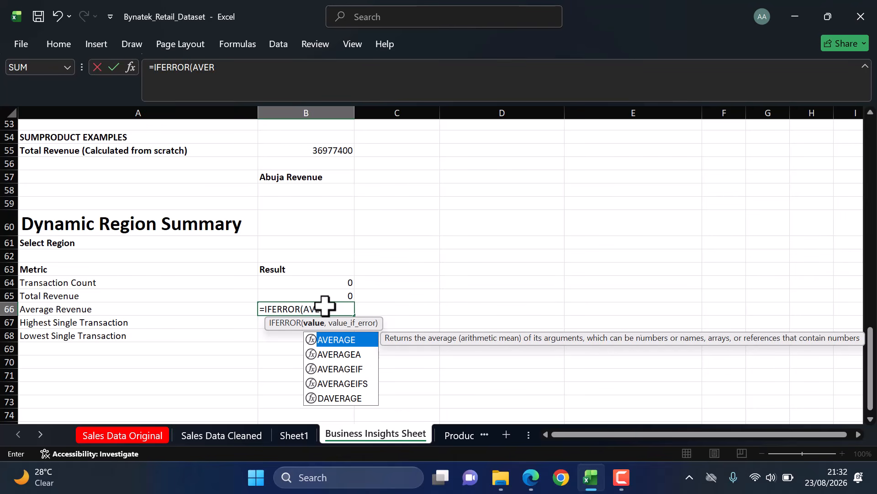
key(BackSpace)
key(BackSpace)
text(IF)
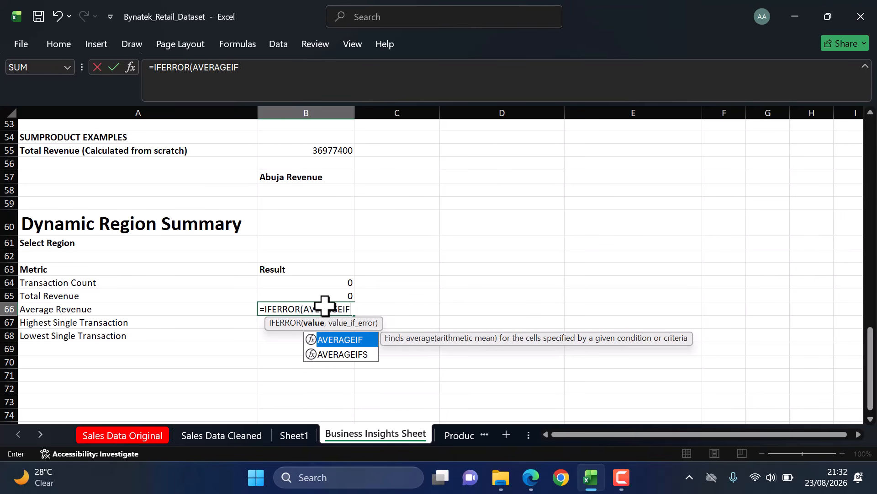
text(()
Step: Set the AVERAGEIF range to Region column D:D of the Sales Data Cleaned sheet and its criteria to B62
click(221, 435)
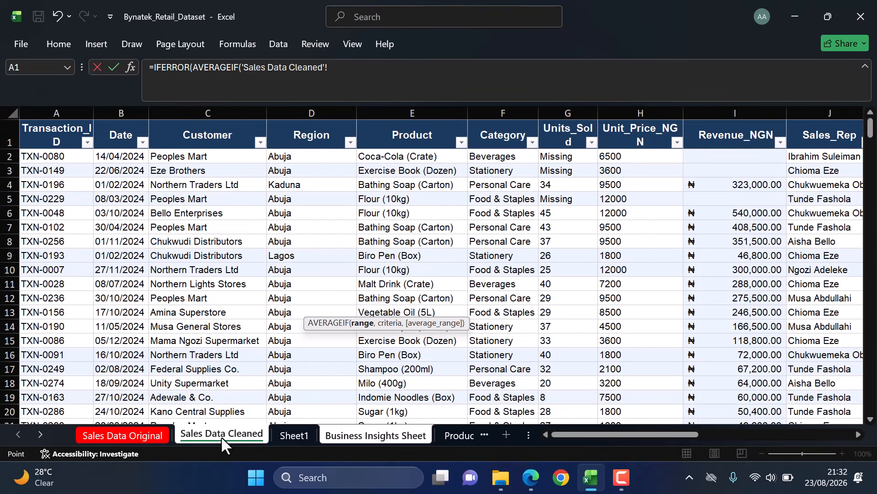
click(313, 114)
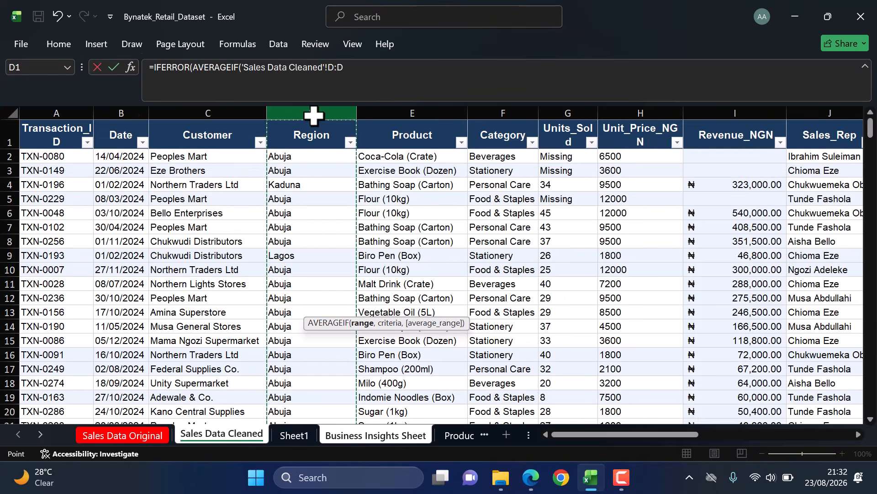
text(,B62)
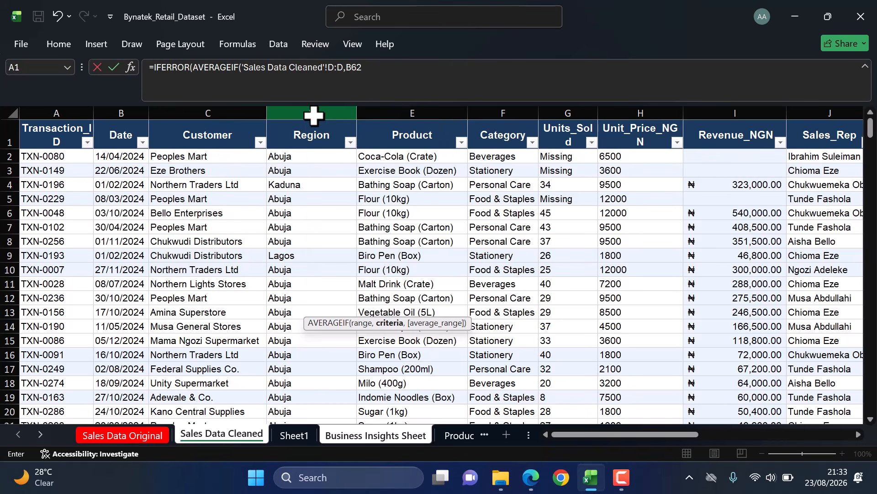
text(,)
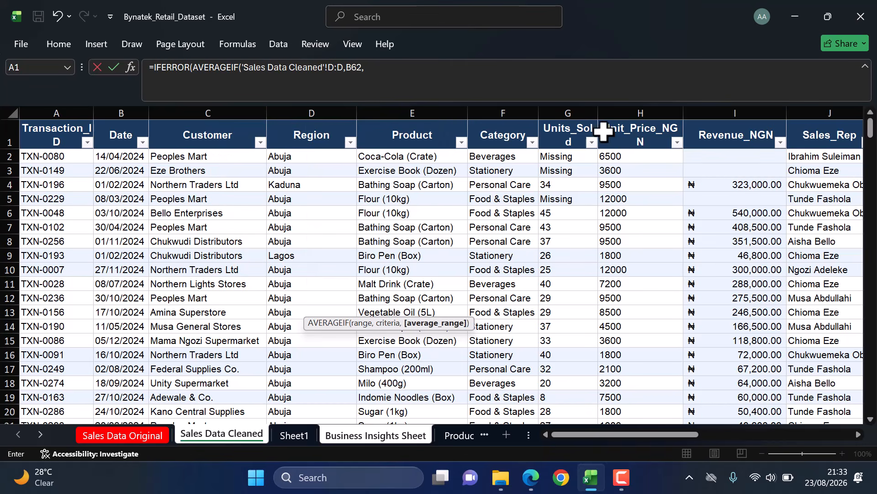
Step: Finish the B66 formula with Revenue_NGN column I:I as the average range and an error fallback of 0
click(747, 109)
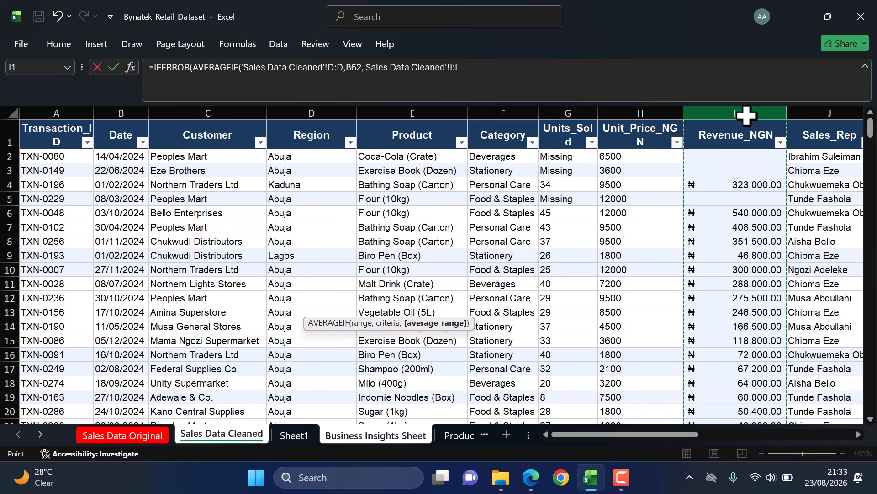
text(),0))
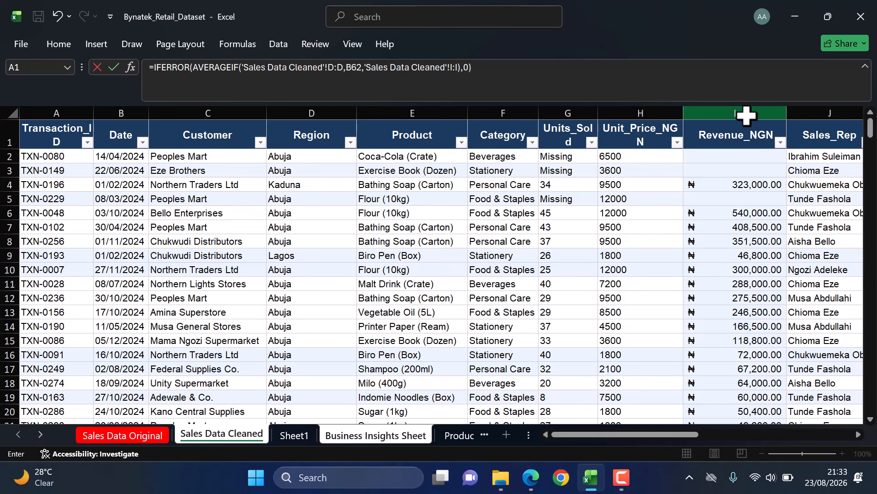
key(Return)
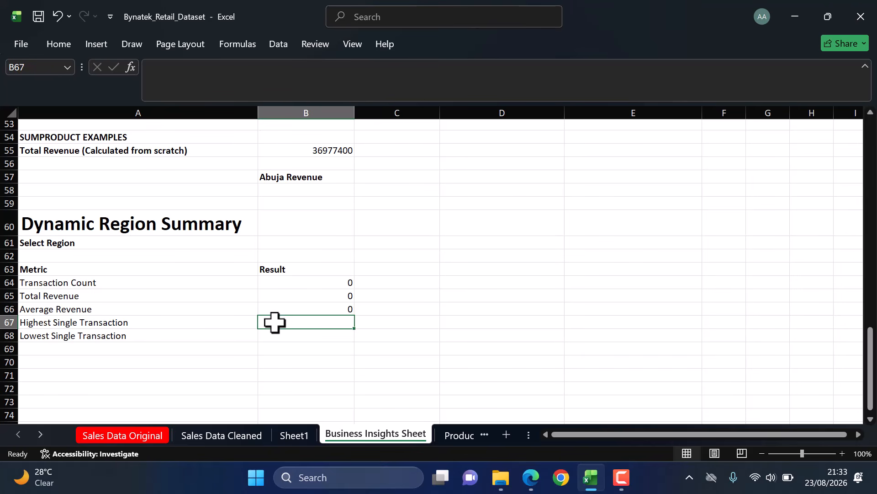
Step: Begin the Highest Single Transaction formula in B67 with MAXIFS nested inside IFERROR
text(=)
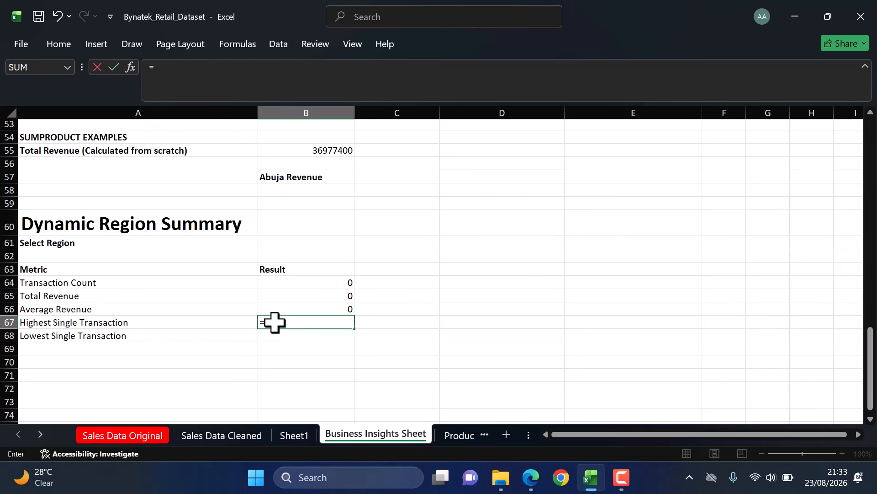
text(IF)
key(Down)
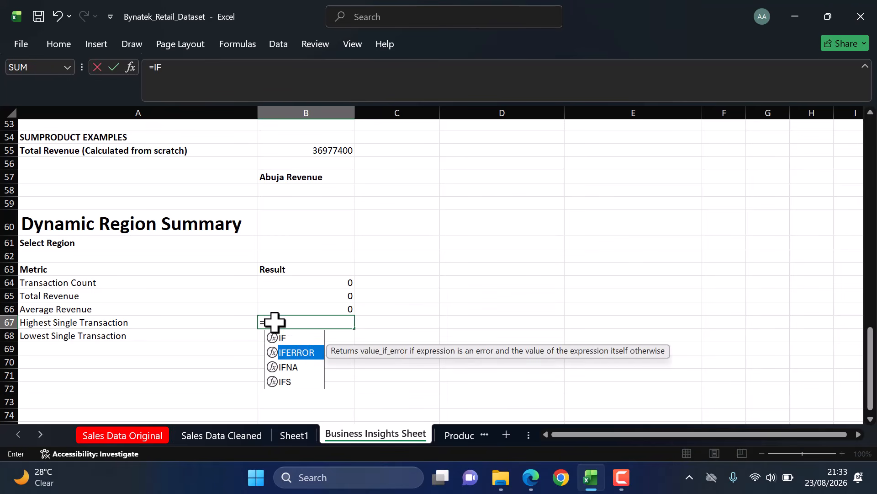
key(Tab)
text(MAXIF)
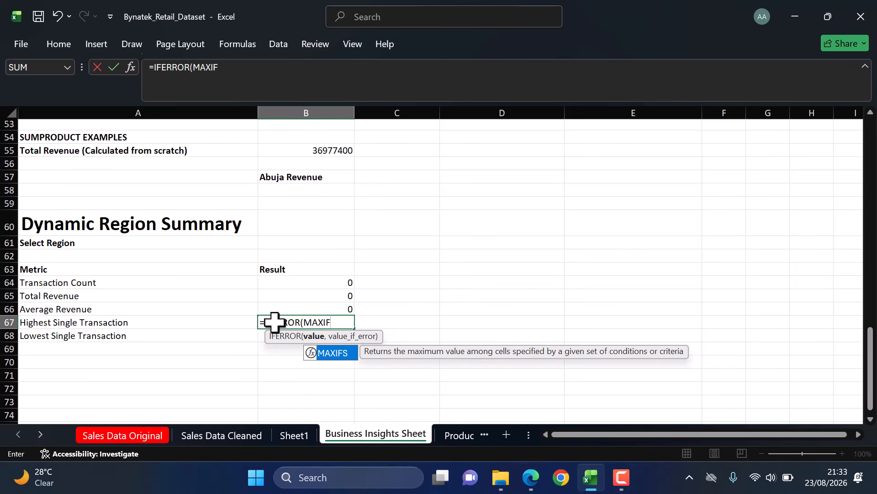
text(S()
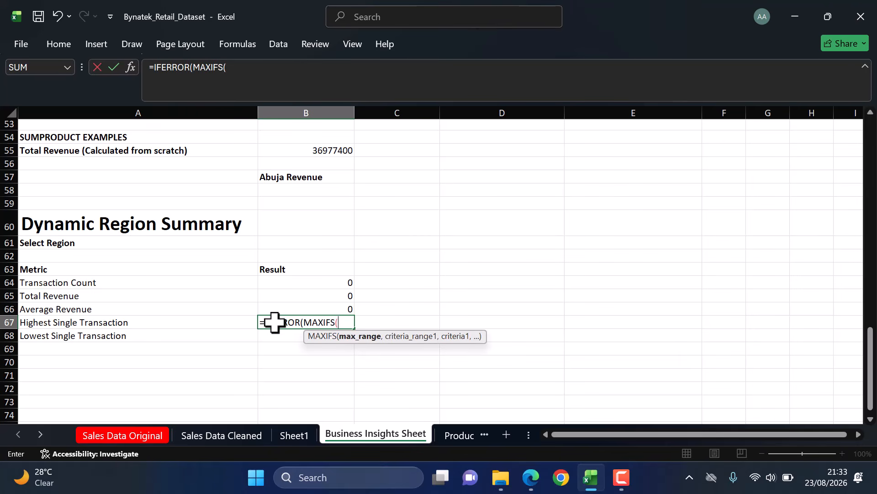
Step: Use the Revenue_NGN column I:I of the Sales Data Cleaned sheet as the MAXIFS max range
click(221, 435)
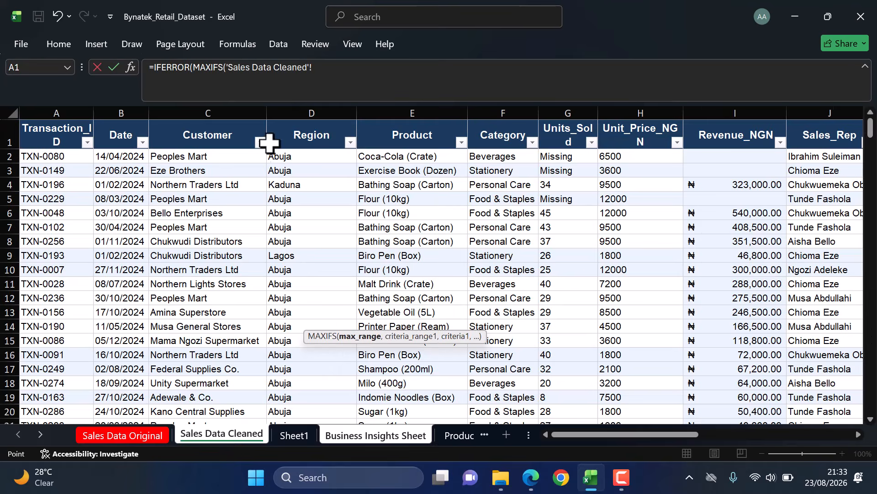
click(307, 103)
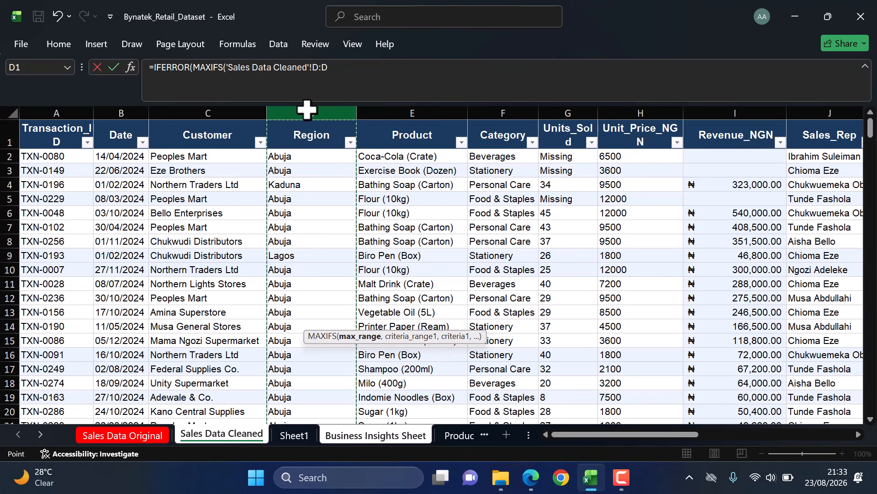
key(ctrl+z)
scroll(416, 165, right, 3)
click(478, 111)
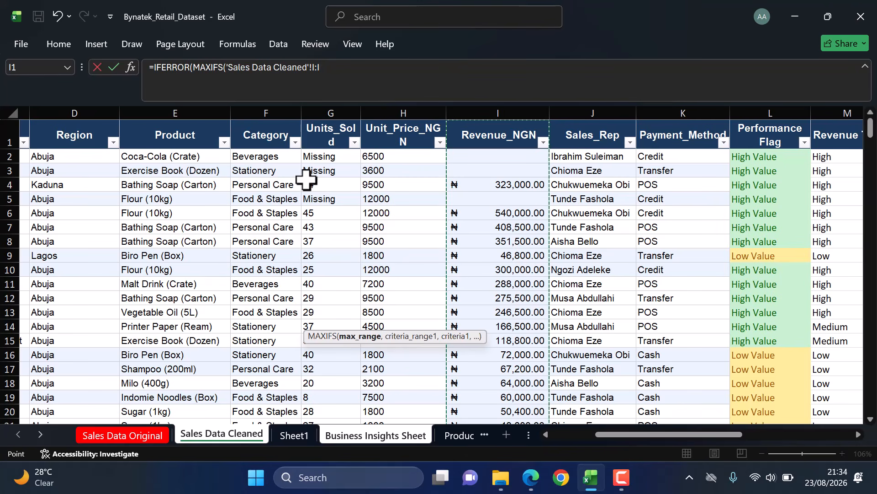
text(,)
Step: Complete the B67 formula with Region column D:D as criteria range, B62 as criteria and 0 as the error fallback
scroll(215, 196, left, 2)
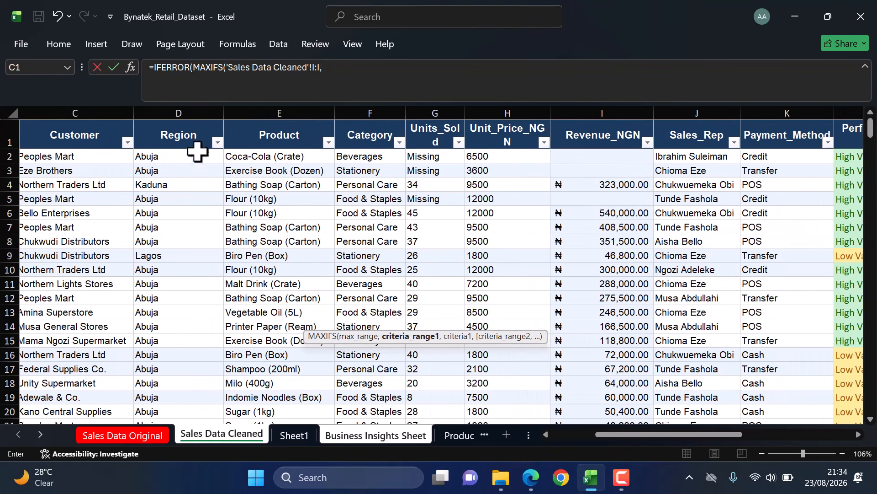
click(197, 114)
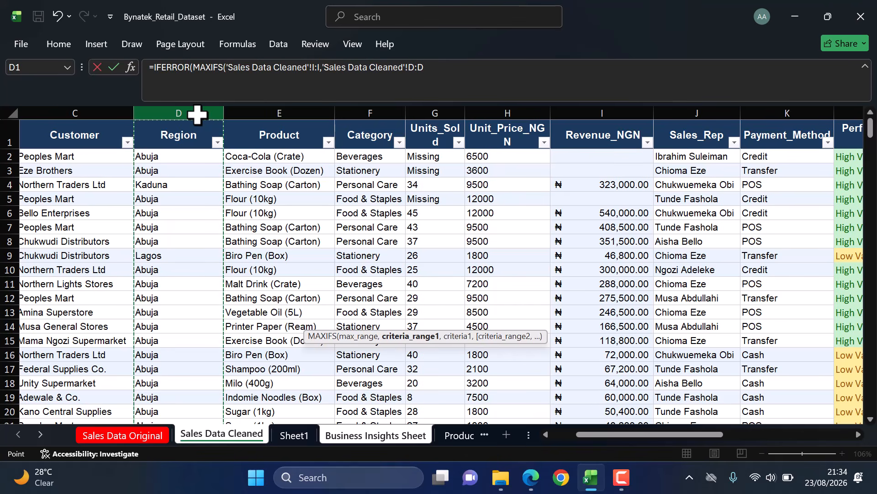
text(,B62)
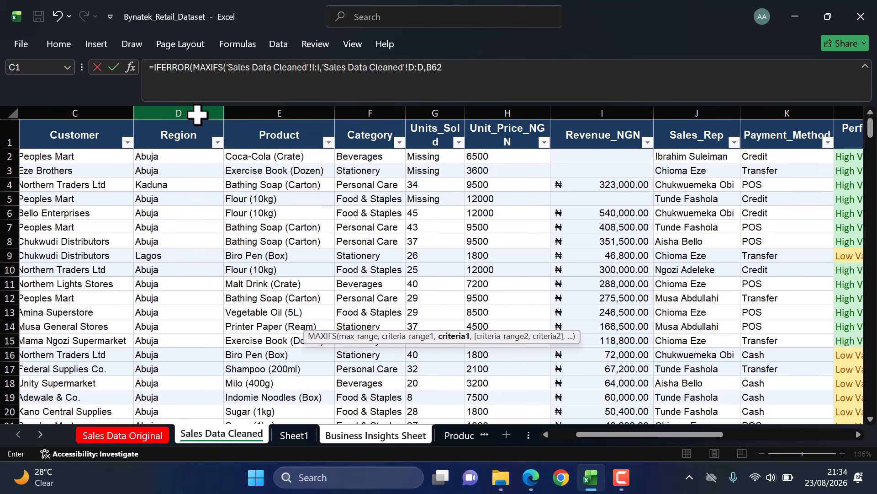
text())
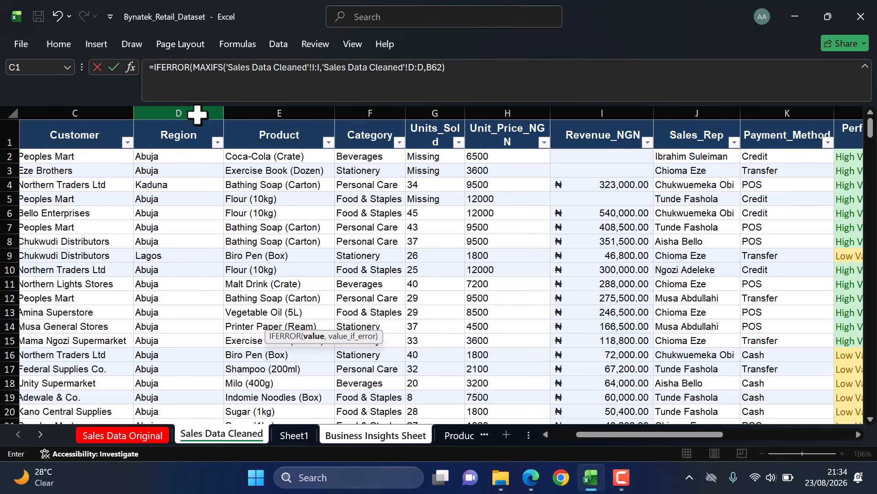
text(,0)
key(Return)
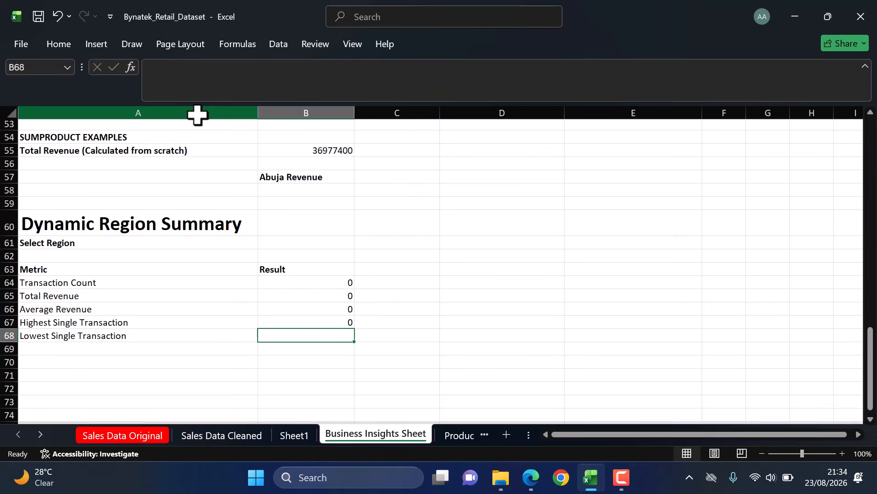
double_click(293, 323)
key(ctrl+a)
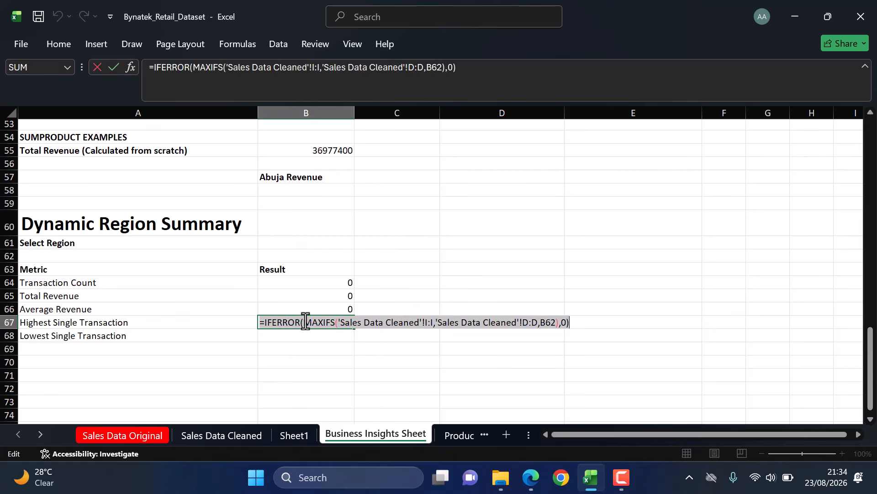
text(=)
click(293, 336)
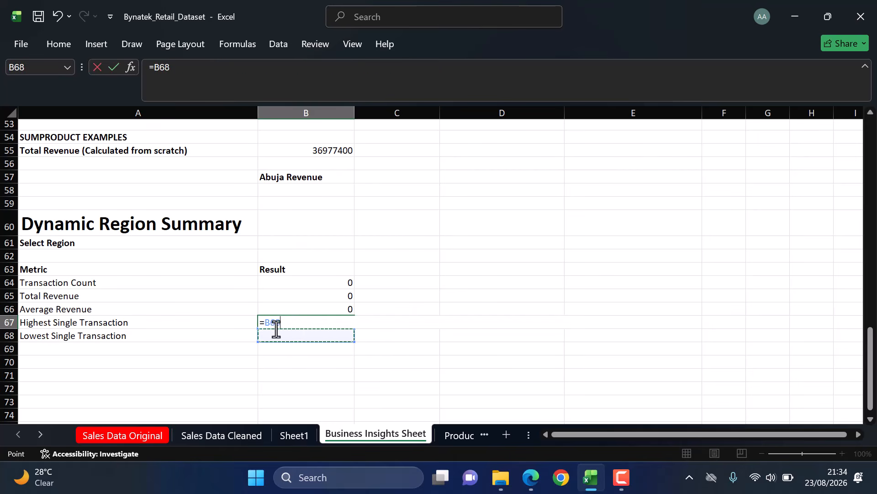
key(ctrl+v)
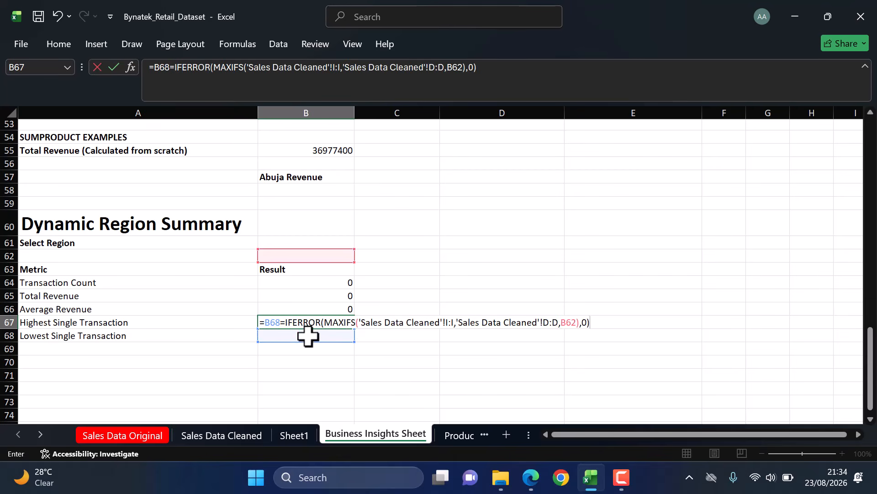
click(391, 361)
key(ctrl+z)
click(466, 67)
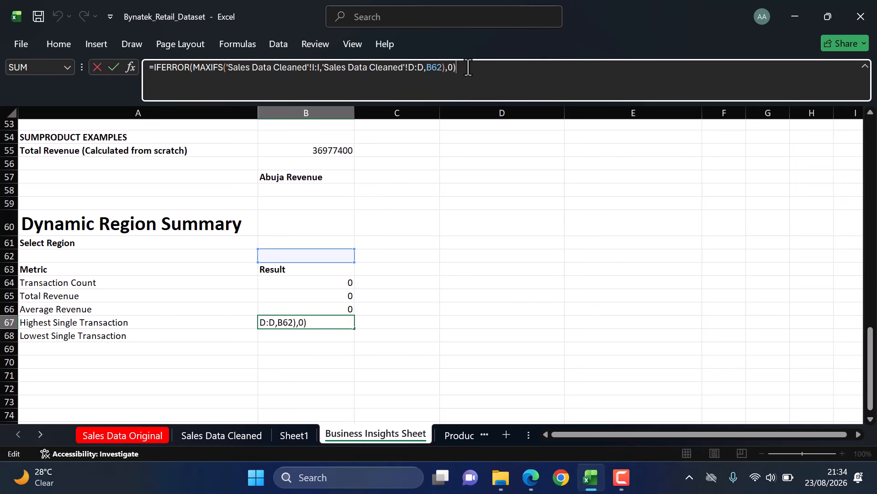
key(ctrl+a)
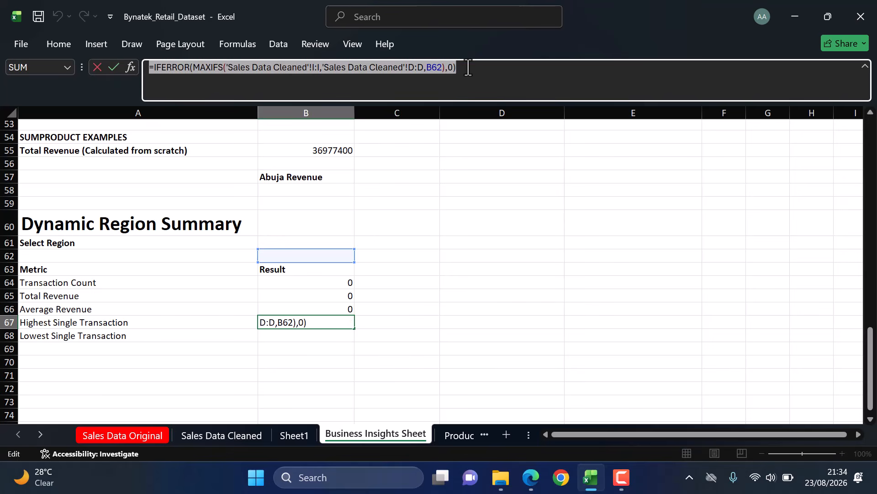
text(=)
click(300, 336)
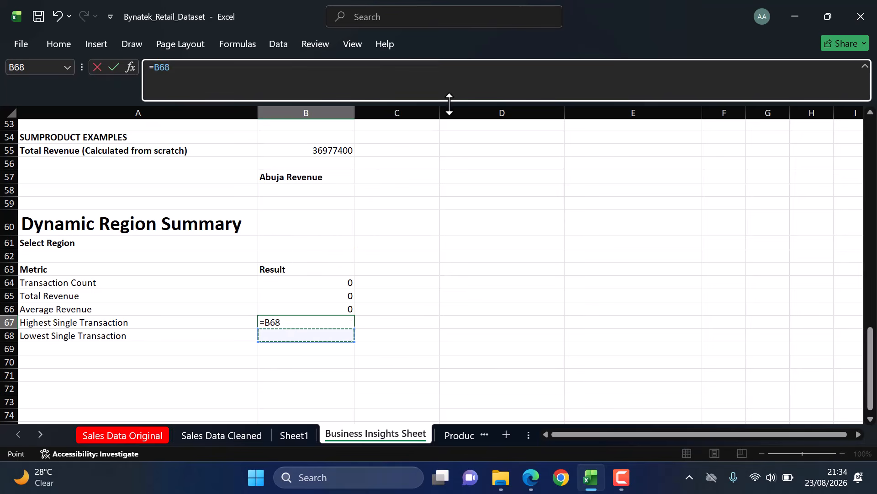
click(520, 194)
key(ctrl+z)
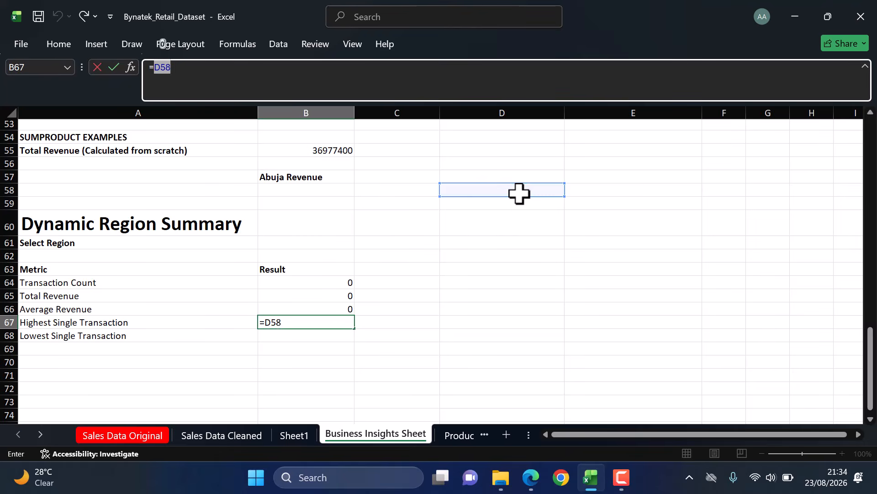
key(Escape)
key(Delete)
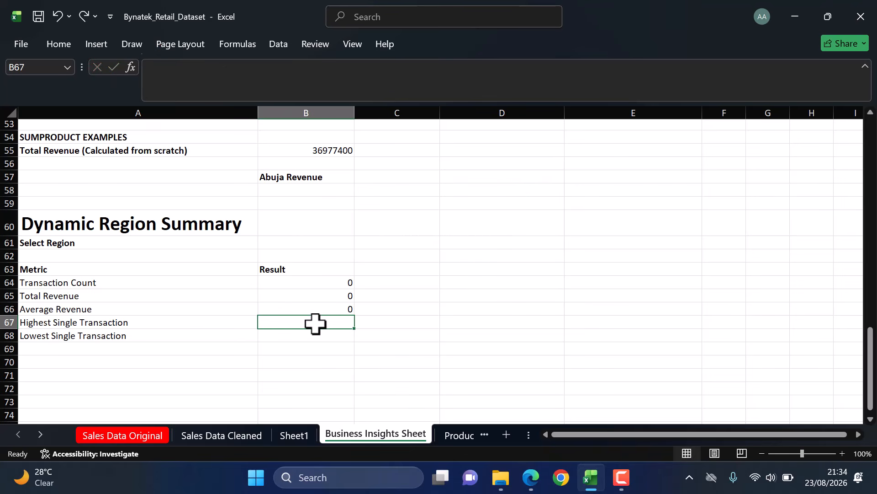
key(ctrl+z)
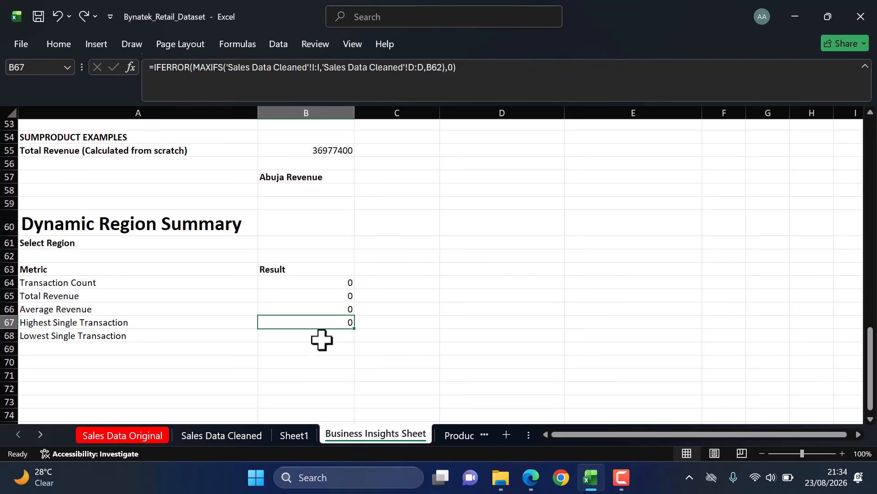
Step: Fill the Lowest Single Transaction cell B68 with a copy of the B67 formula, replacing MAXIFS with MINIFS
click(321, 332)
double_click(312, 336)
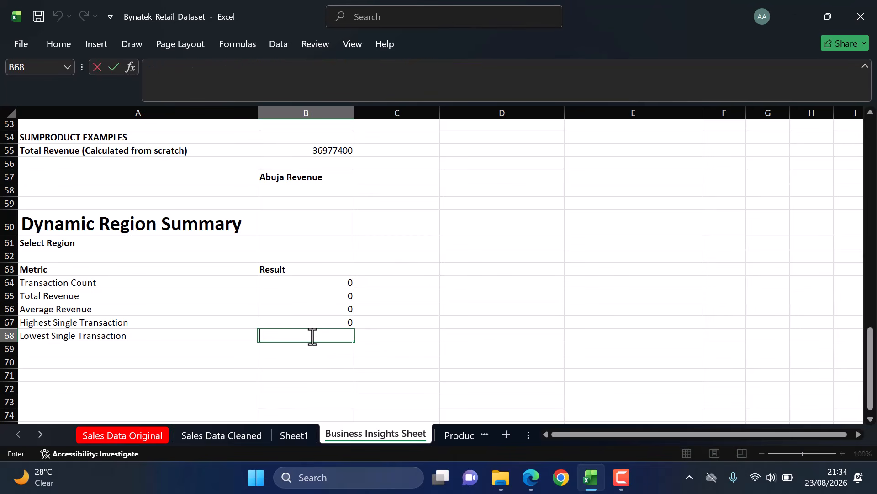
key(ctrl+v)
click(322, 335)
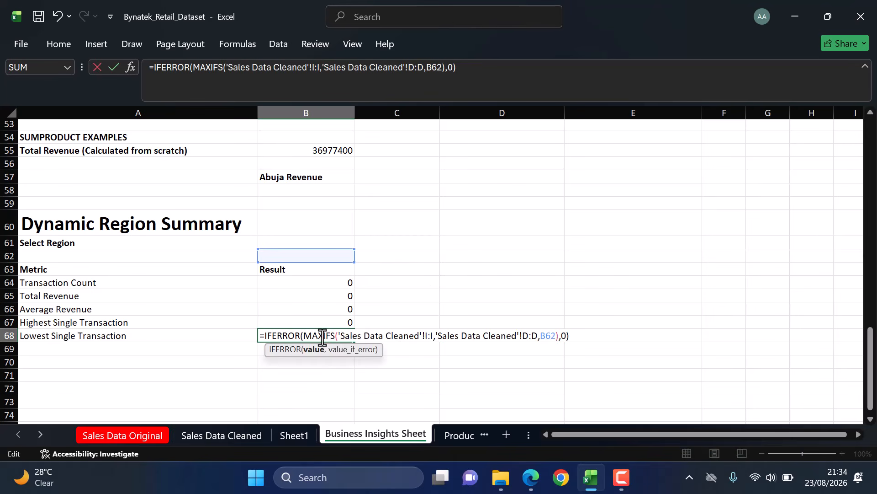
key(BackSpace)
key(BackSpace)
key(BackSpace)
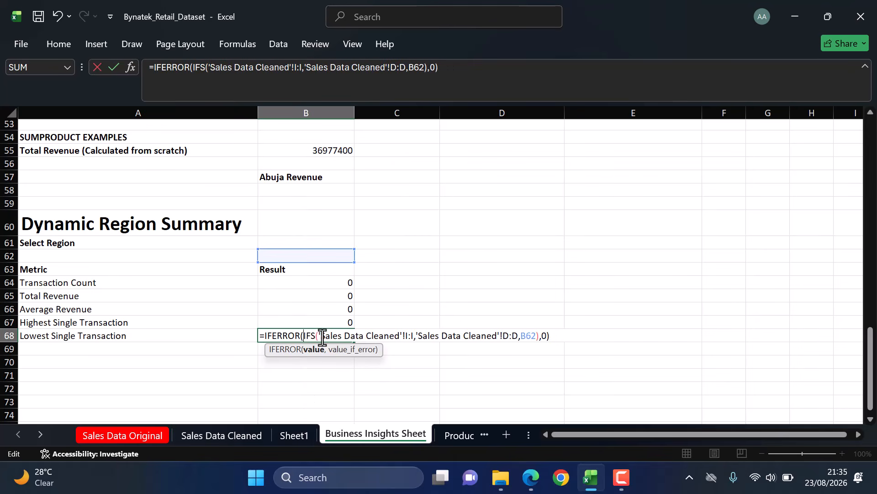
text(MIN)
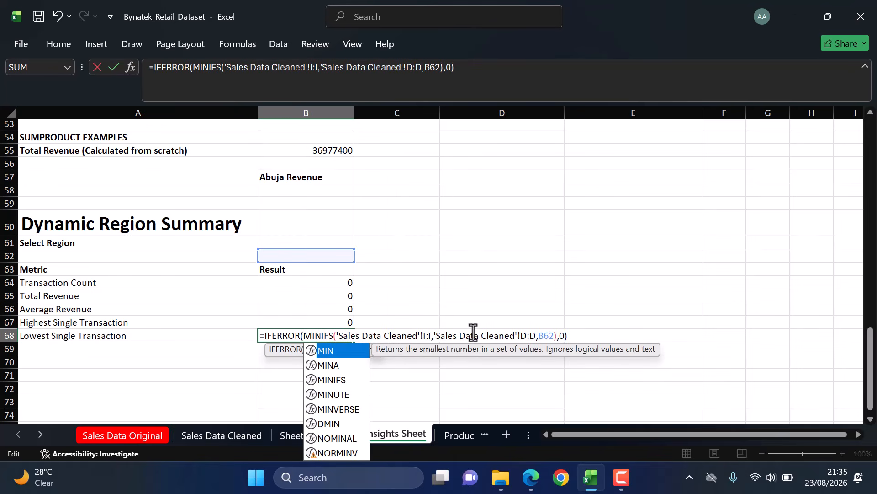
key(Return)
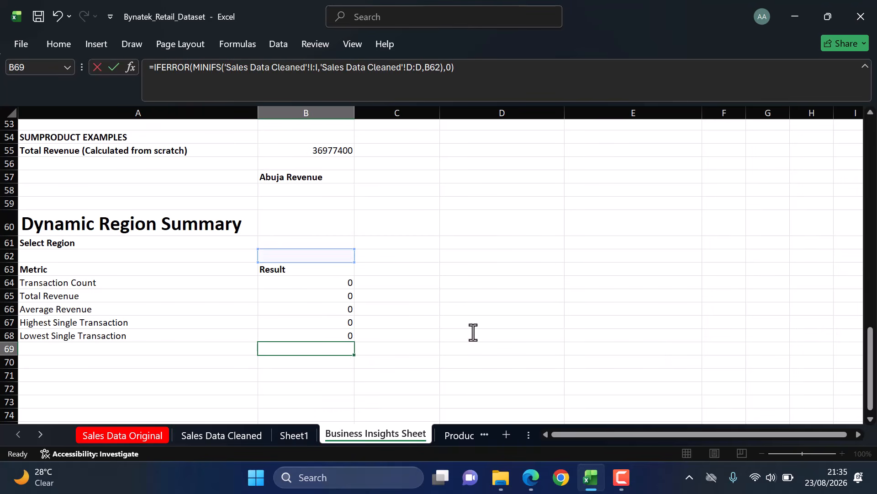
Step: Enter Kano as the selected region in B62
scroll(298, 352, up, 1)
scroll(298, 347, down, 2)
click(302, 229)
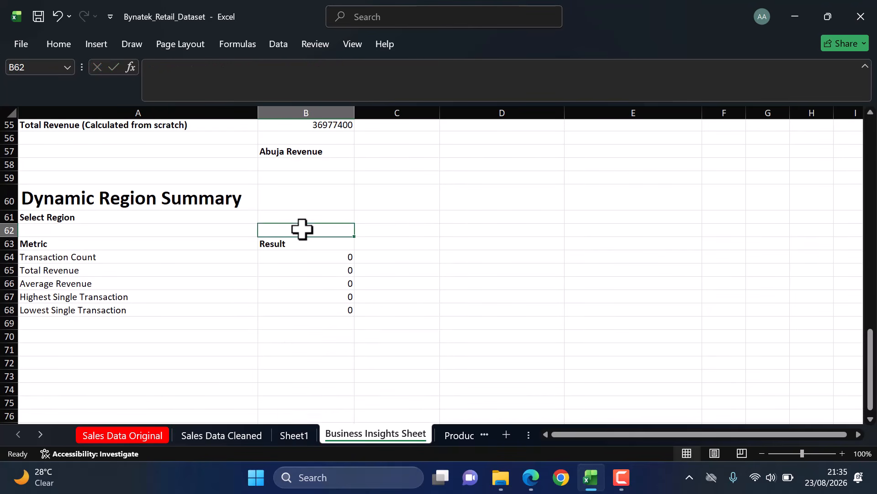
text(K)
key(BackSpace)
text(Kano)
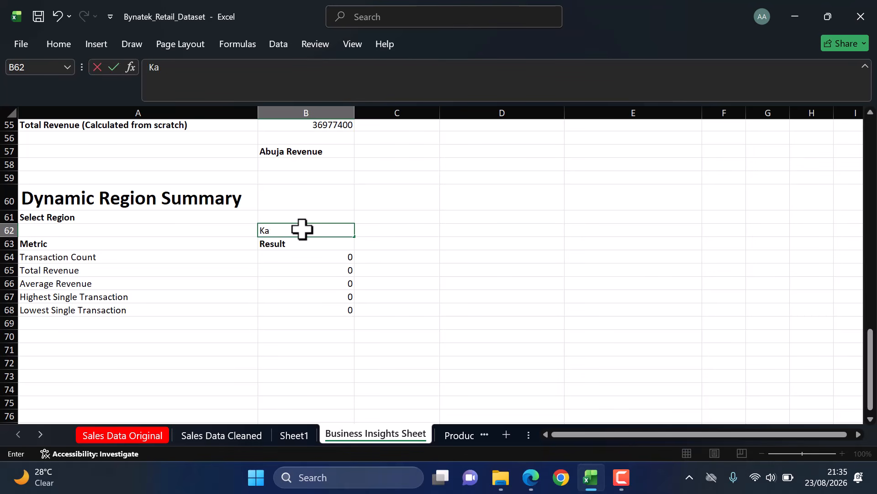
key(Return)
Step: Replace the selected region in B62 with Abuja
click(308, 230)
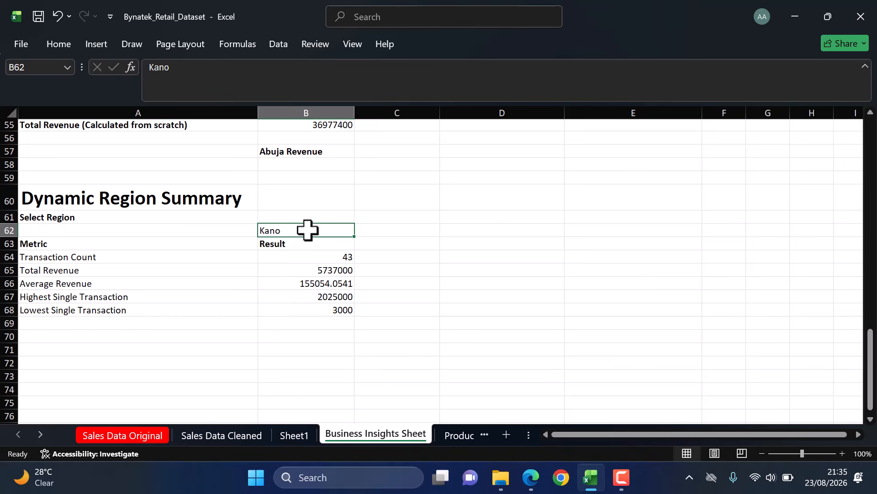
double_click(307, 230)
key(BackSpace)
key(BackSpace)
key(BackSpace)
key(BackSpace)
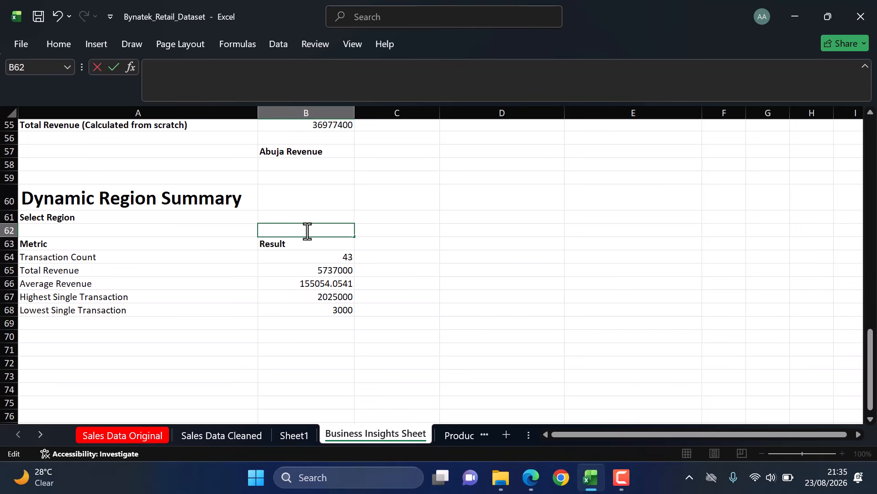
text(Abuja)
key(Return)
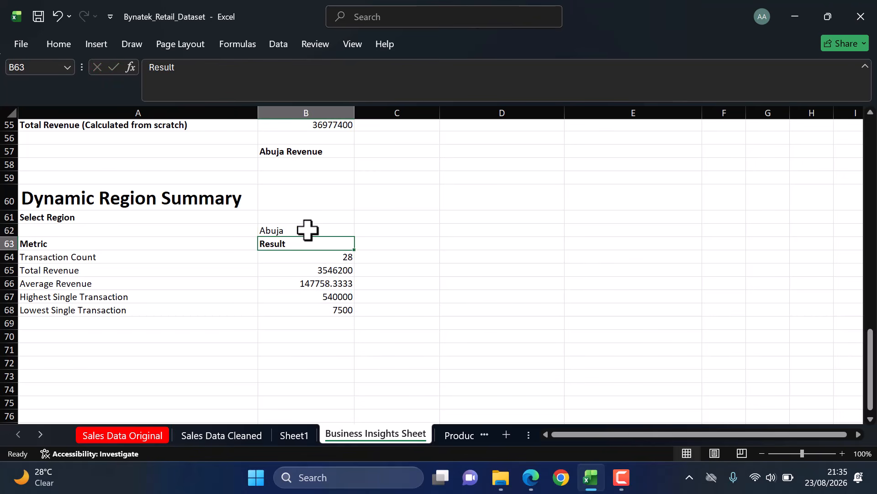
Step: Add List data validation to B62 with source Kano,Abuja,Kaduna,Lagos,Ibadan,Katsina,Port Harcourt
click(287, 228)
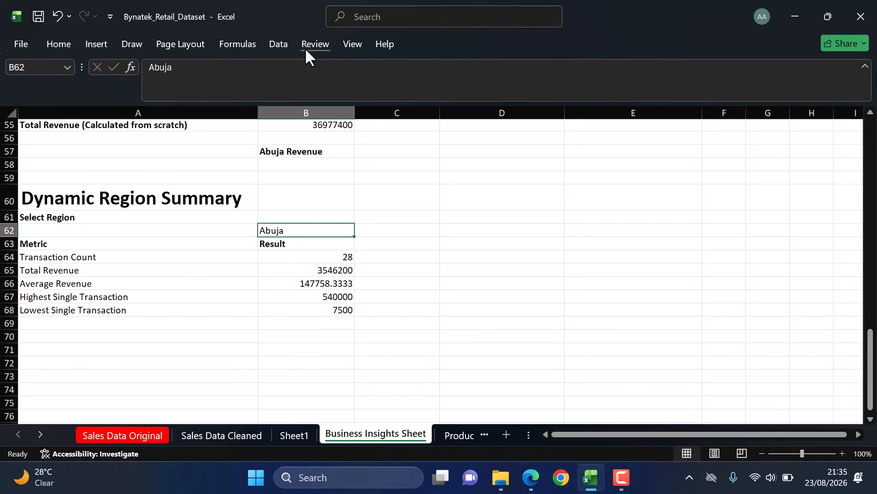
click(283, 42)
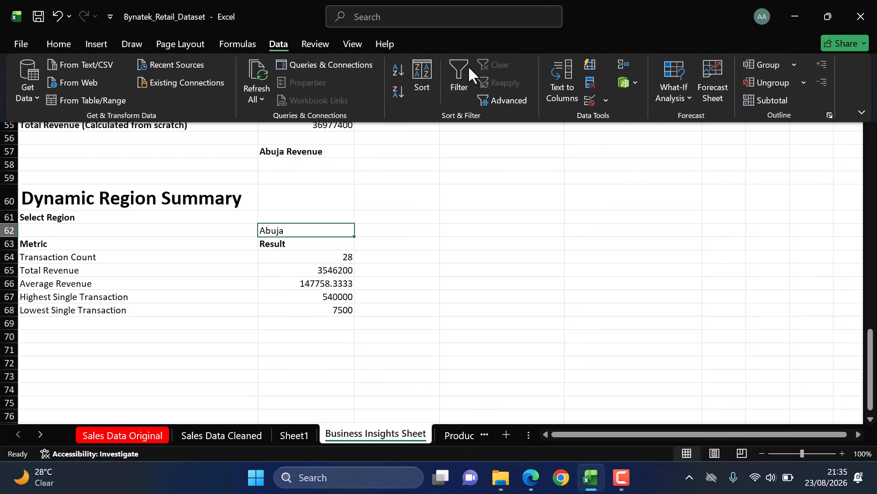
click(605, 101)
click(610, 119)
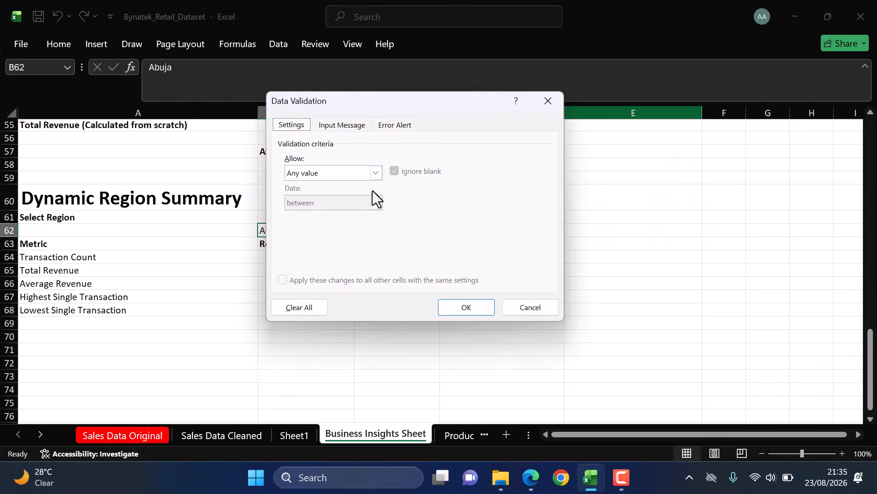
click(376, 173)
click(317, 213)
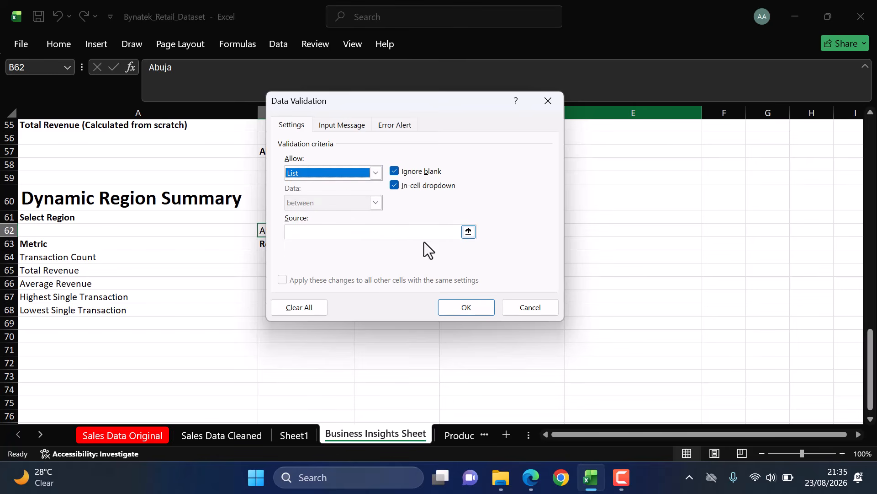
click(389, 235)
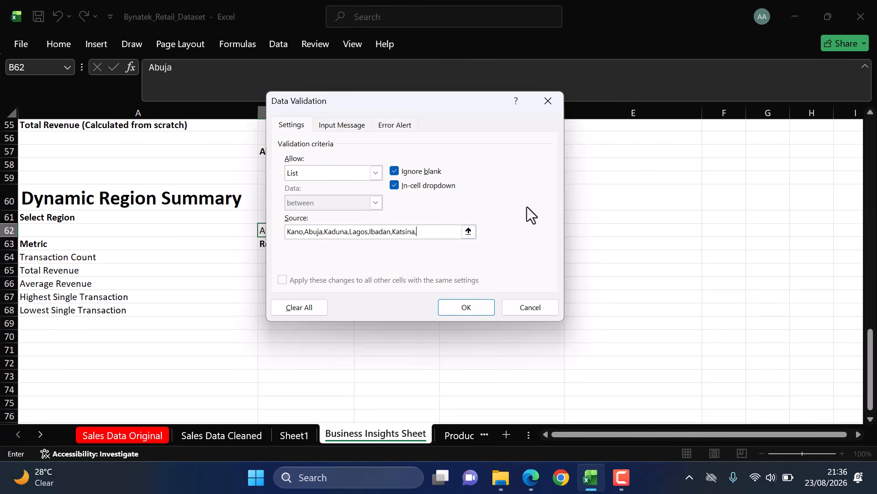
text(Port Harcourt)
click(456, 306)
Step: Test the B62 region dropdown by choosing Kaduna, Kano, Katsina and Port Harcourt in turn
click(358, 231)
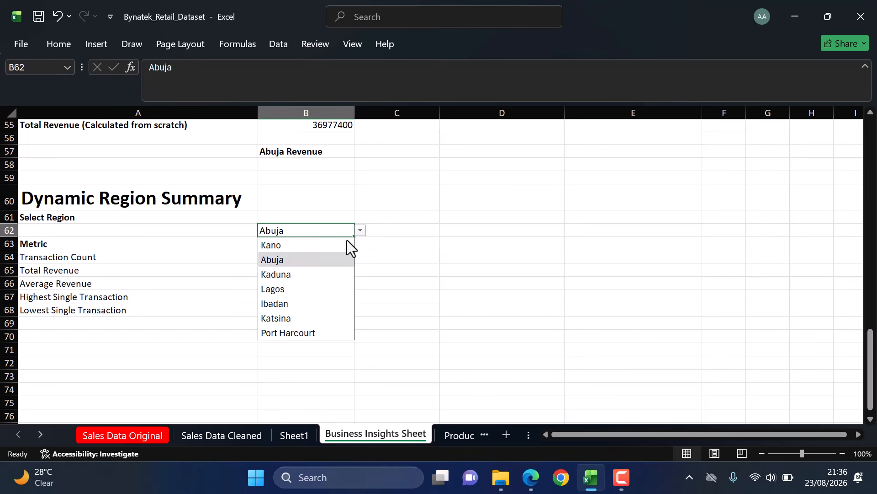
click(310, 273)
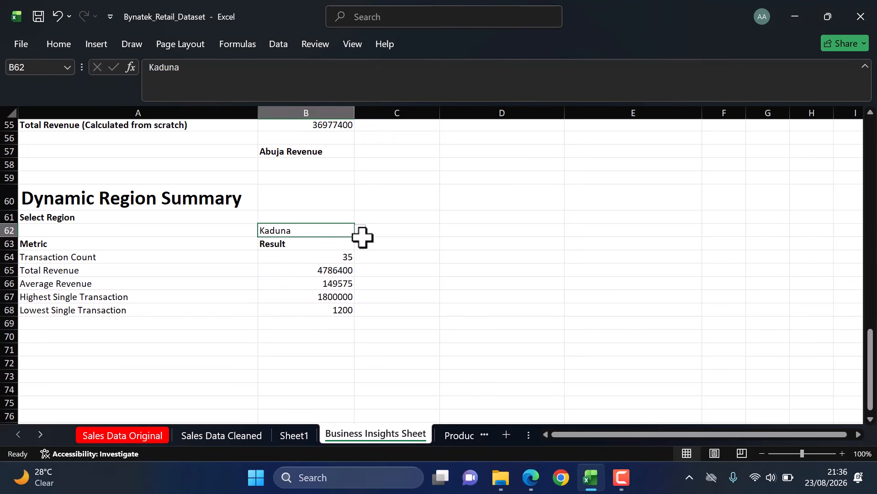
click(361, 231)
click(297, 246)
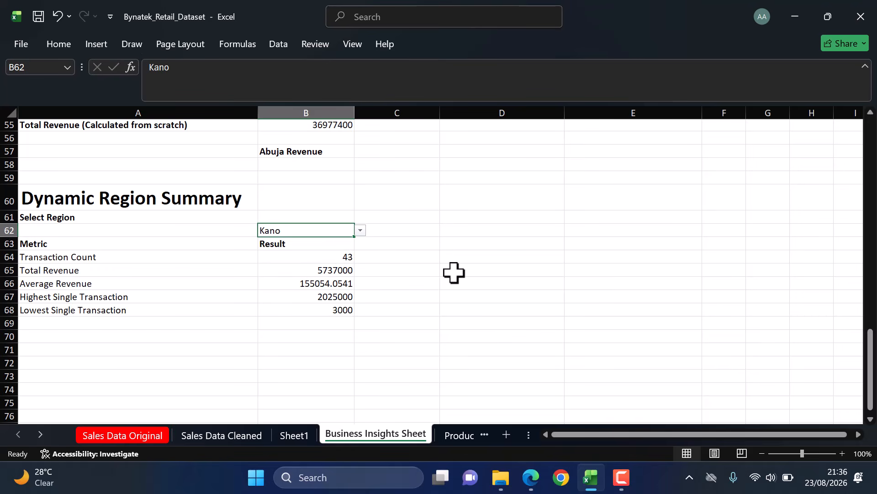
click(361, 230)
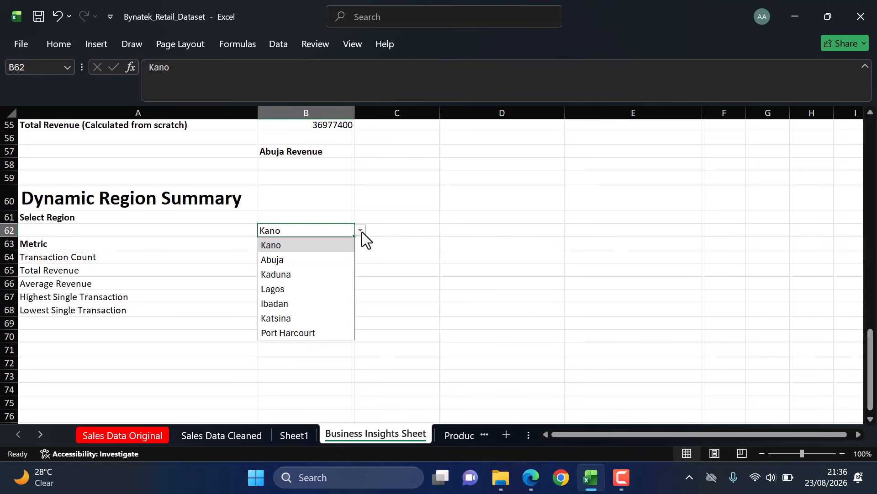
click(293, 316)
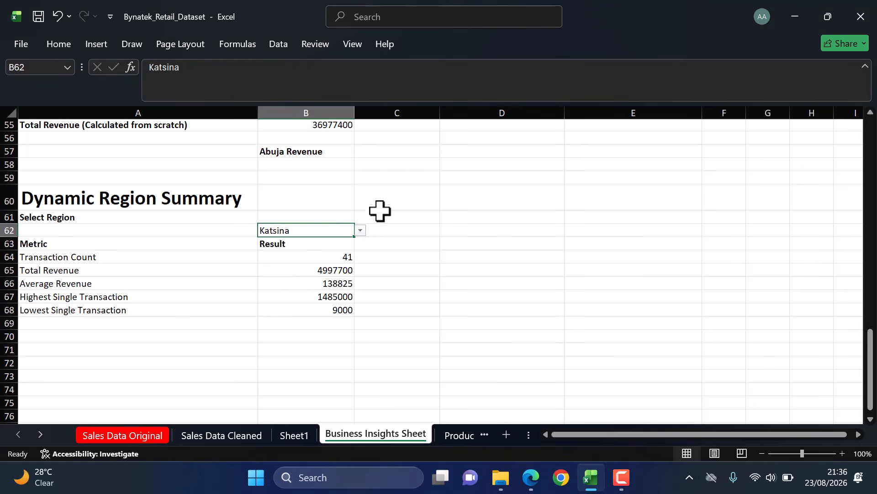
click(361, 231)
click(300, 331)
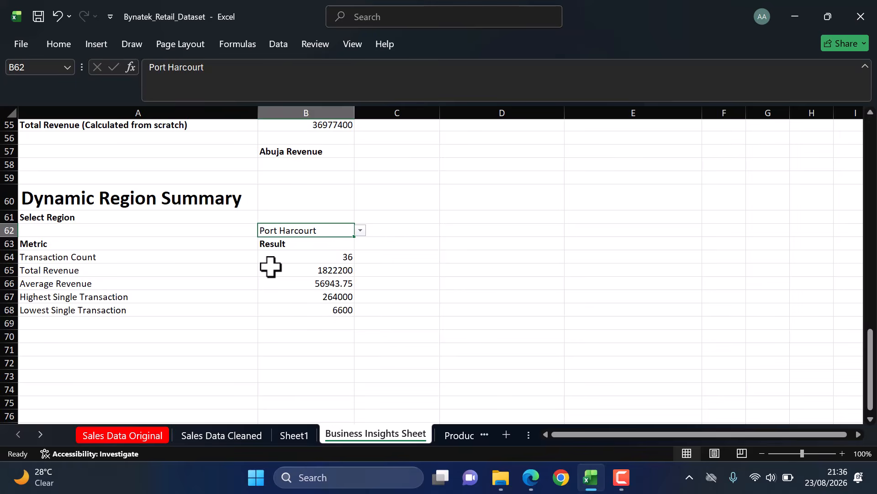
Step: Examine the Transaction Count and Total Revenue formulas in B64 and B65
scroll(270, 264, up, 2)
scroll(270, 269, down, 1)
scroll(270, 268, right, 1)
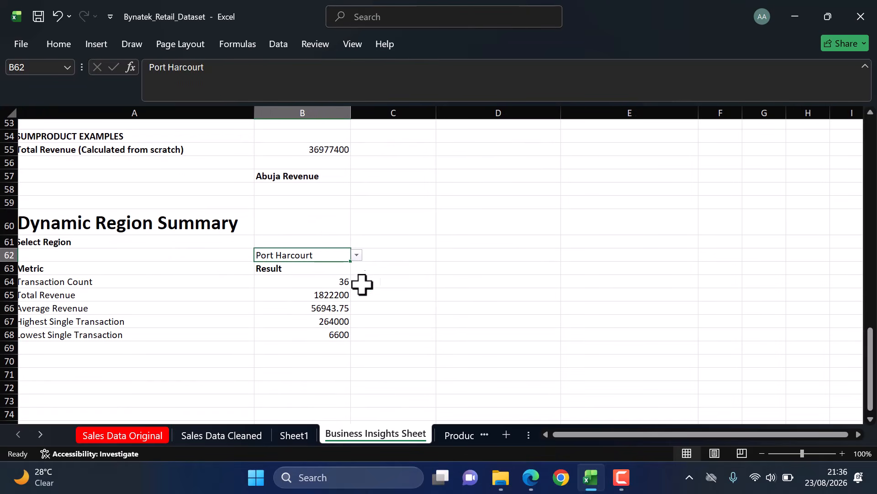
click(293, 280)
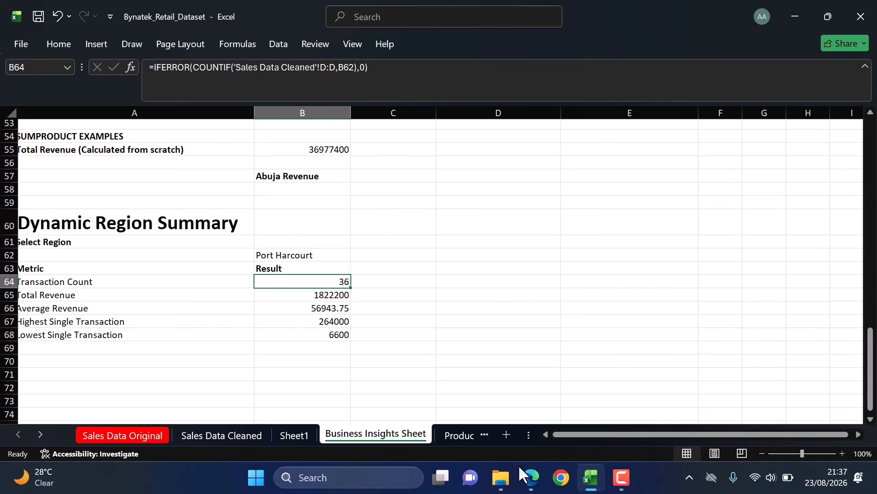
mouse_move(526, 475)
click(295, 296)
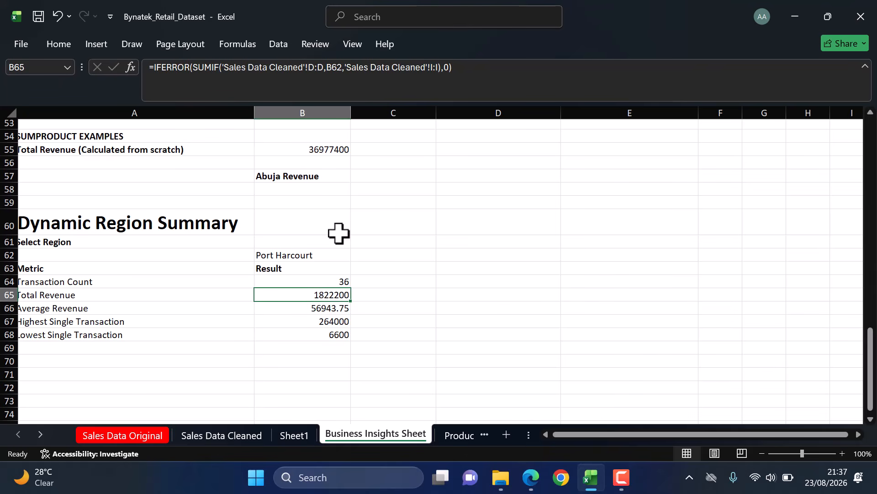
click(313, 280)
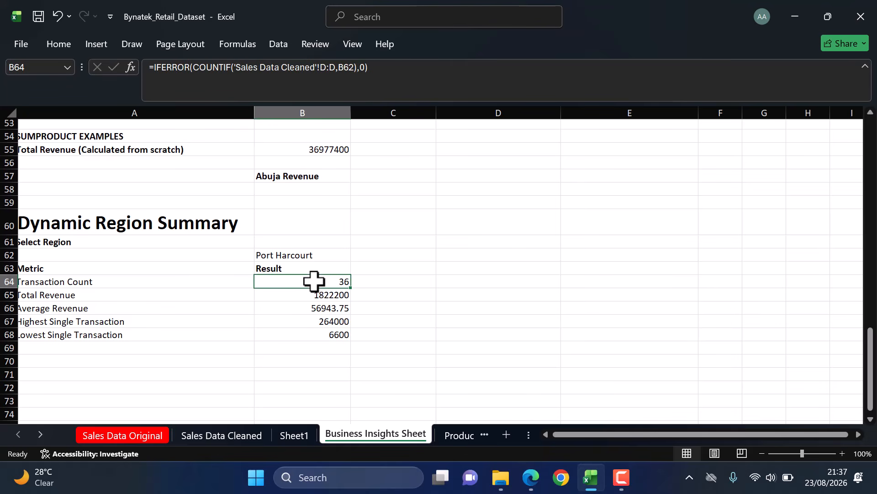
Step: Undo the dropdown selections, the list validation and the region entries in B62
key(ctrl+z)
key(ctrl+z)
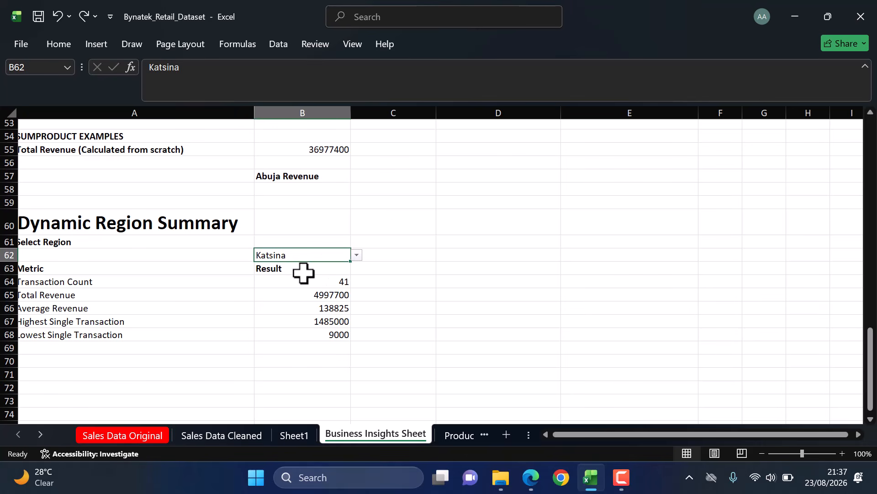
key(ctrl+z)
key(ctrl+z)
key(ctrl+z)
key(ctrl+z)
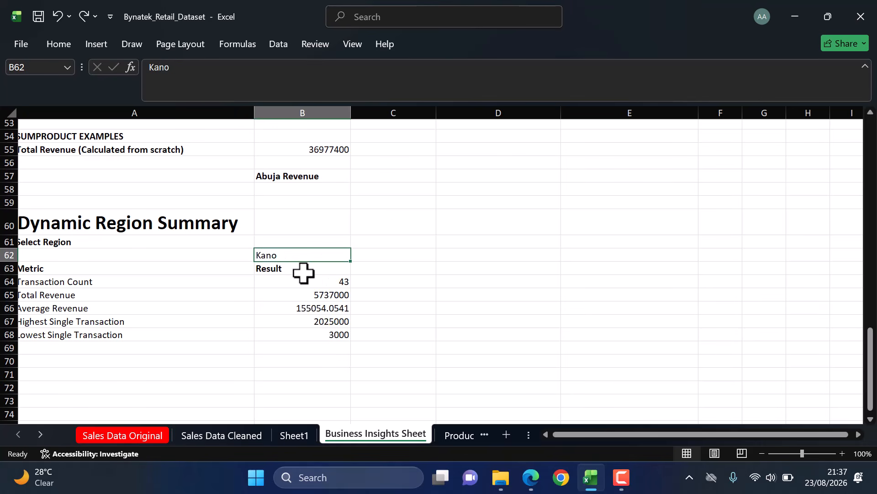
click(335, 290)
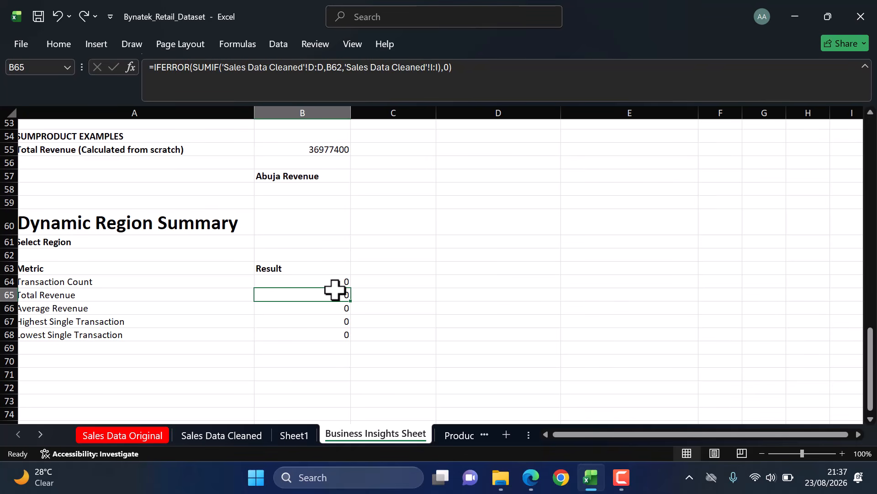
click(268, 241)
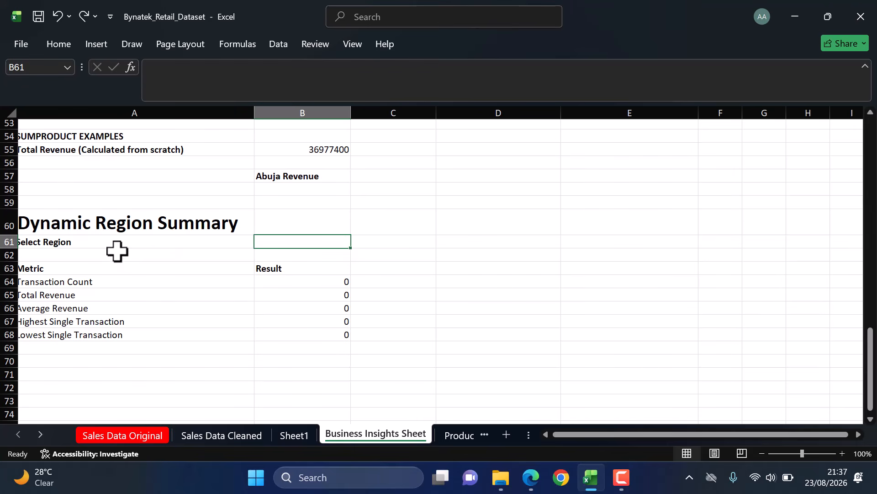
Step: Move the Select Region label from A61 to A62 so it sits beside the selector cell B62
click(104, 241)
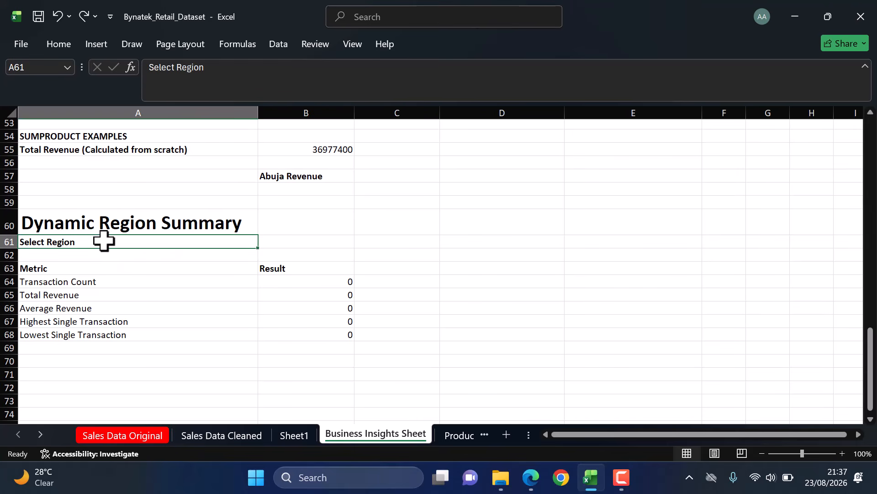
key(ctrl+c)
click(77, 256)
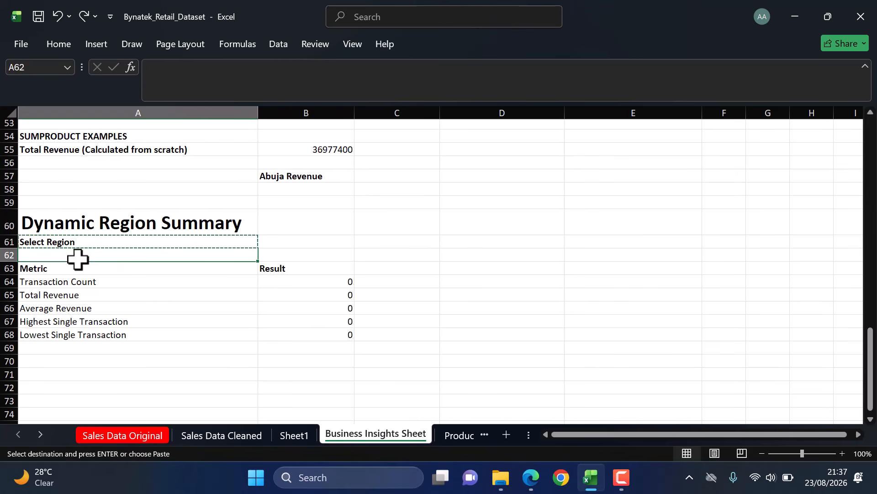
key(ctrl+v)
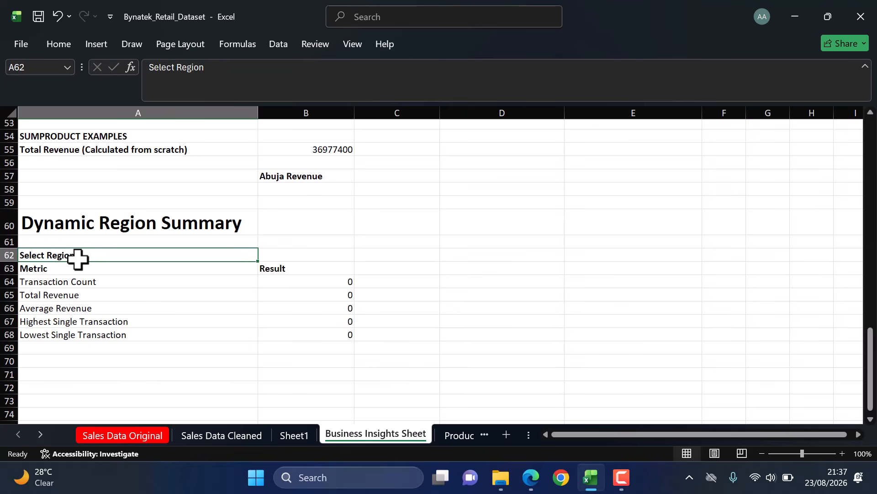
click(309, 265)
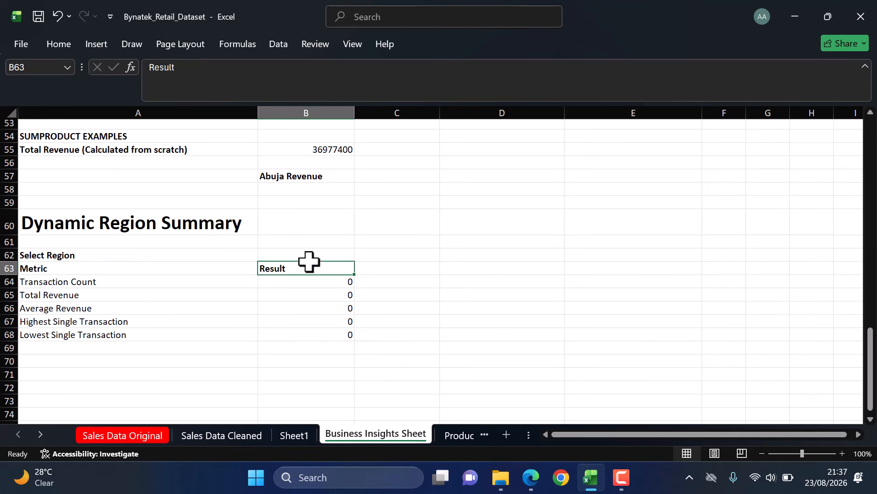
click(271, 254)
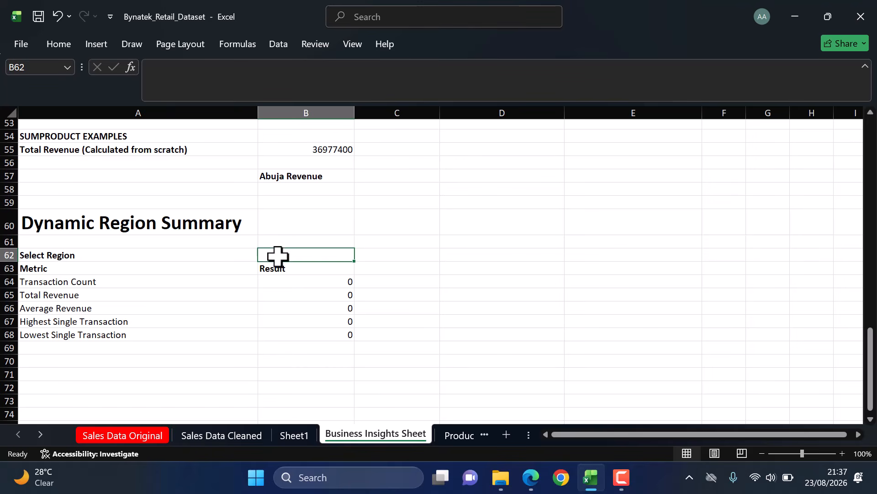
drag(301, 255, 96, 250)
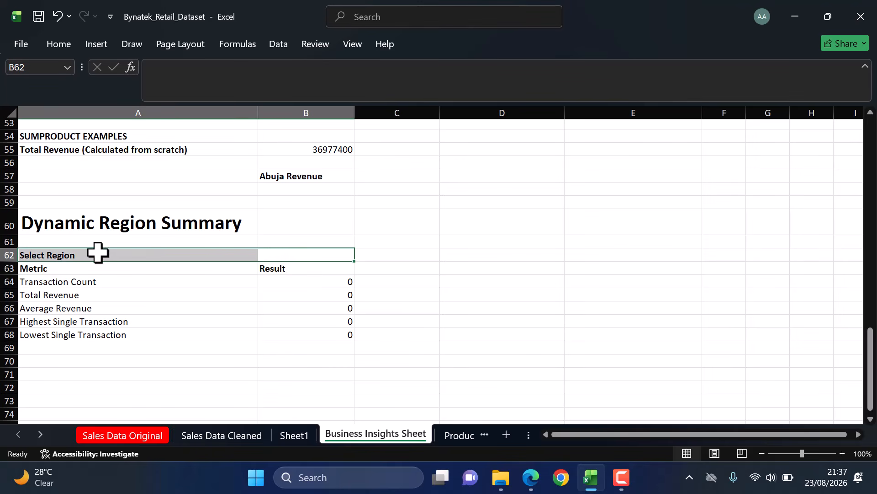
click(285, 256)
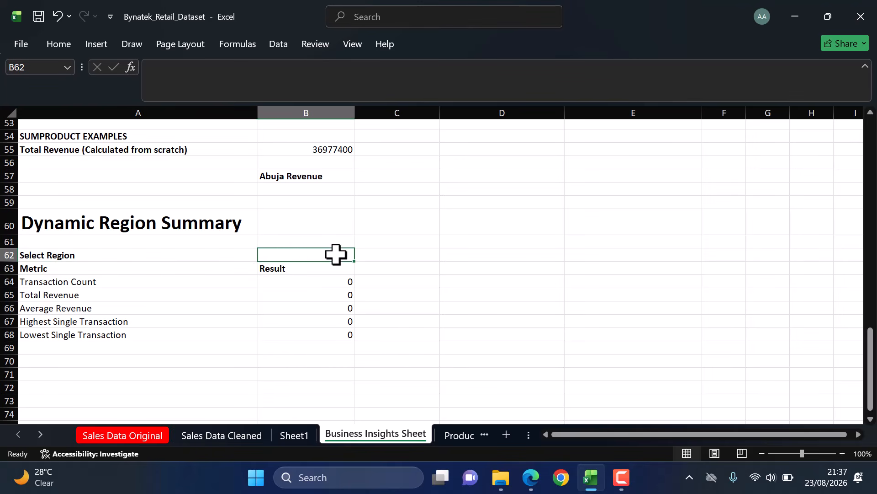
Step: Enter a trial formula =COUNTIF('Sales Data Cleaned'!D:D,B62) in C64, beside the Transaction Count result
click(333, 277)
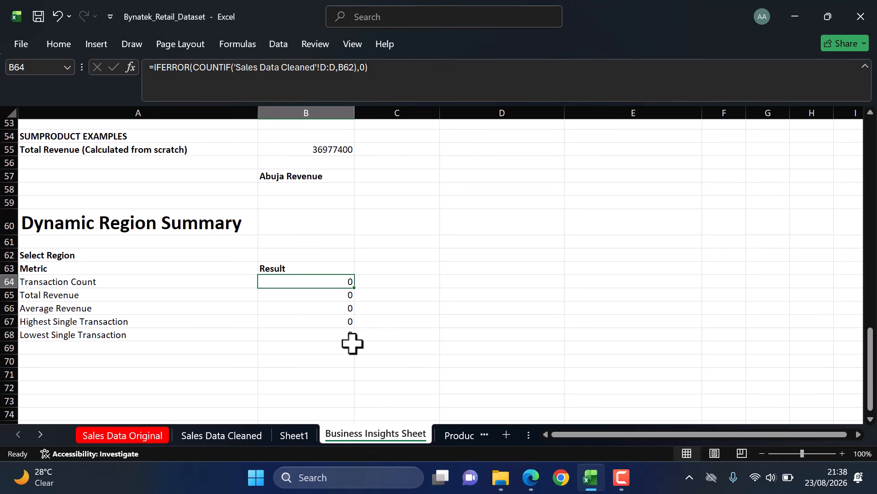
click(421, 280)
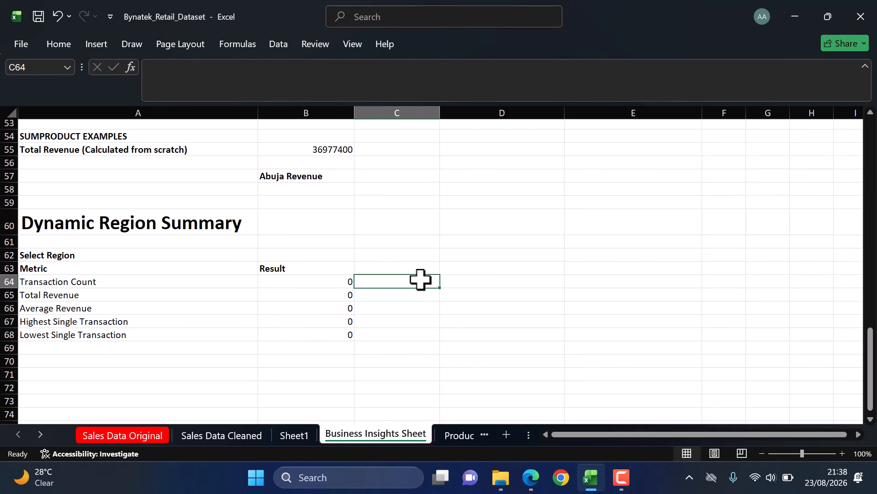
text(=counti)
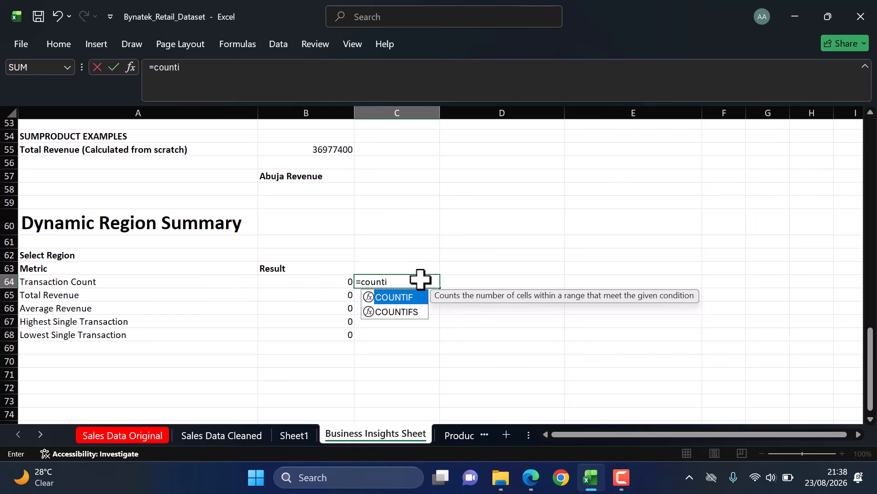
key(Tab)
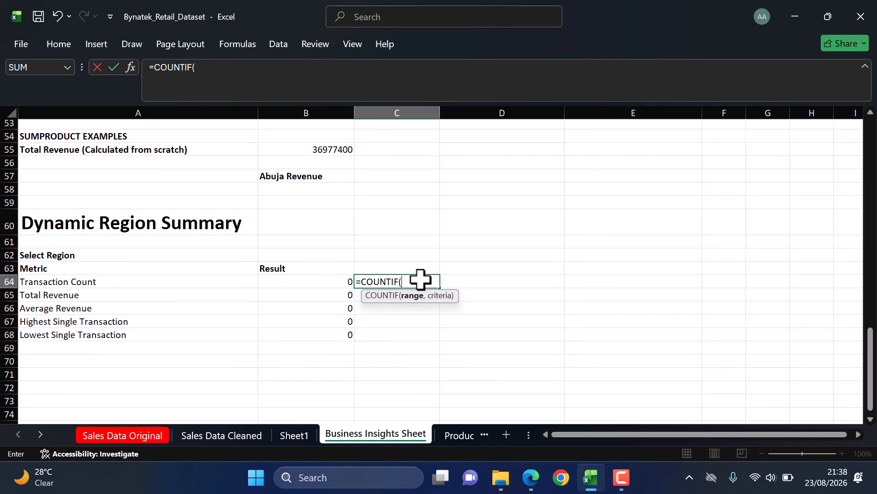
click(224, 434)
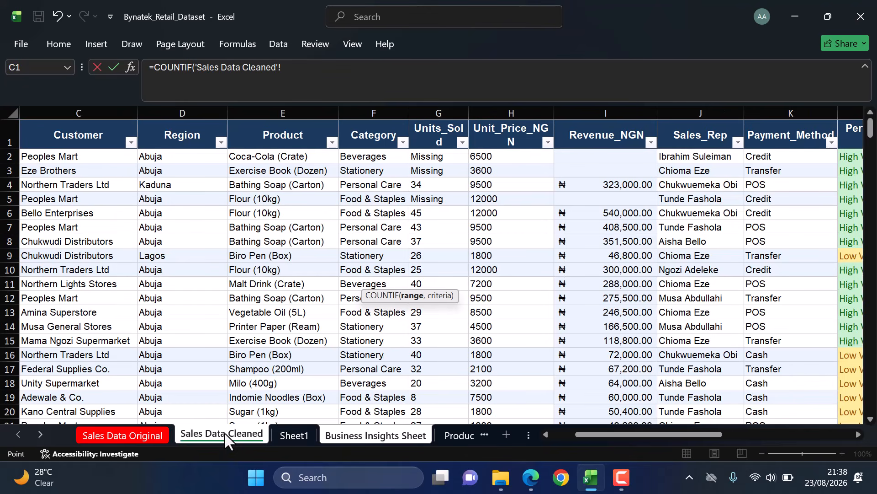
click(198, 111)
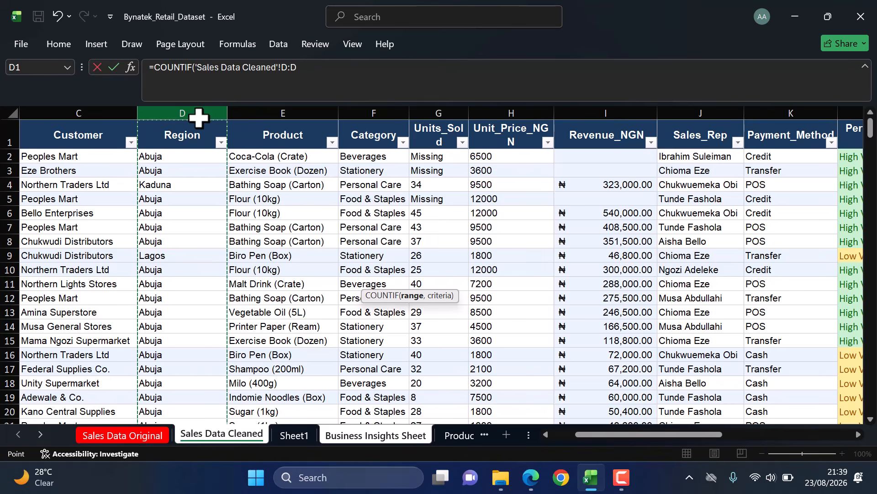
text(,)
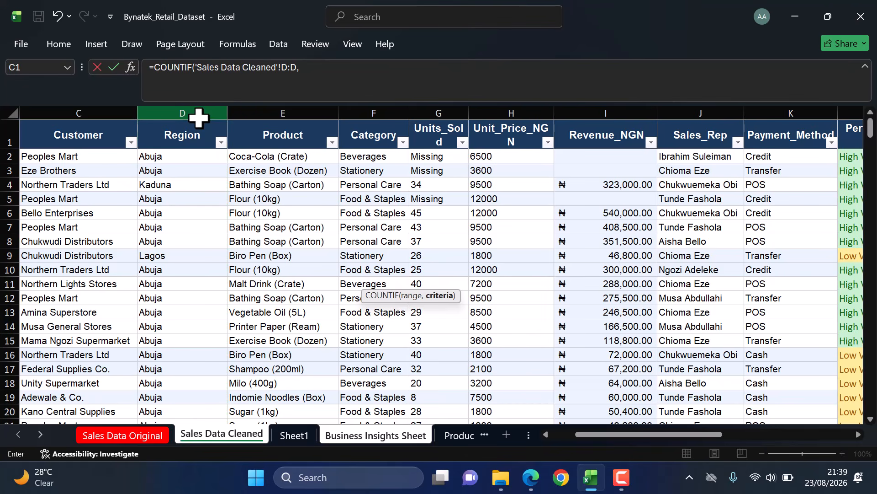
text(B62))
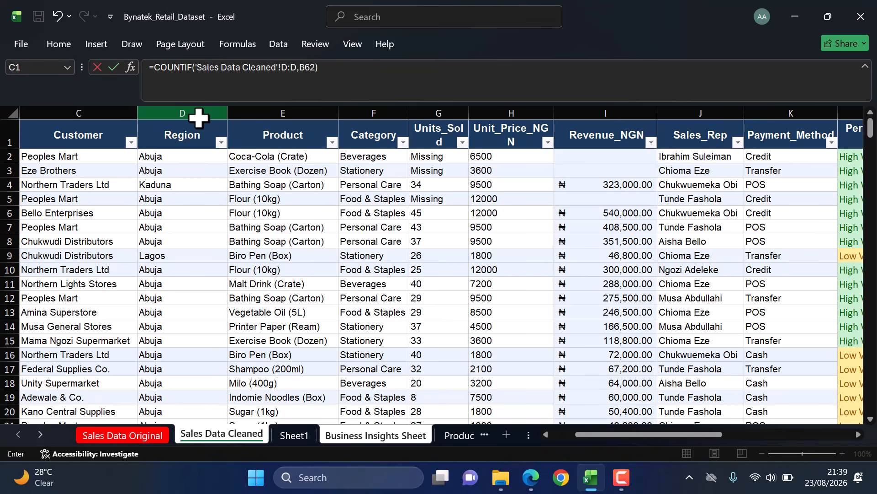
key(Return)
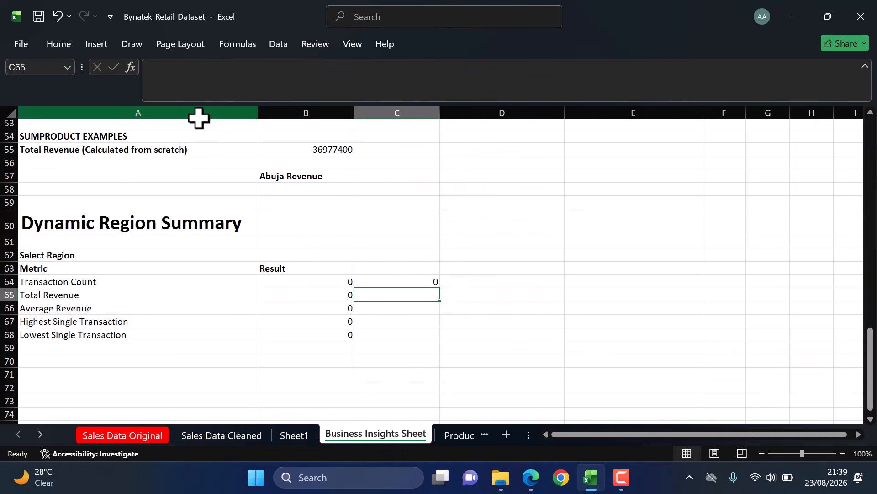
Step: Compare the trial COUNTIF in C64 with selector cell B62 and the IFERROR version in B64, and clear C64
click(406, 281)
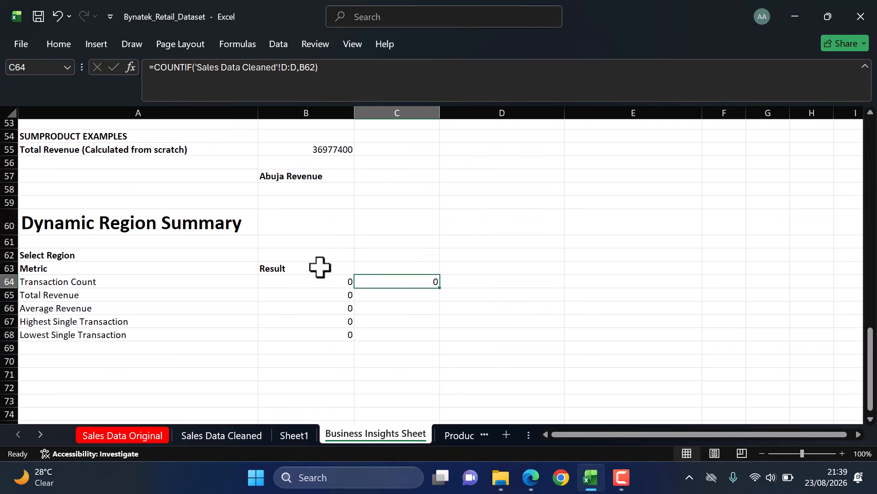
click(327, 253)
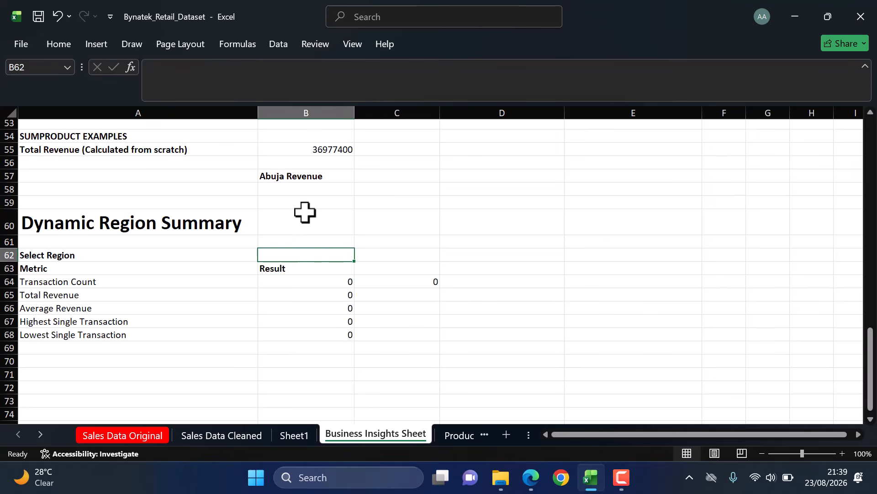
click(400, 280)
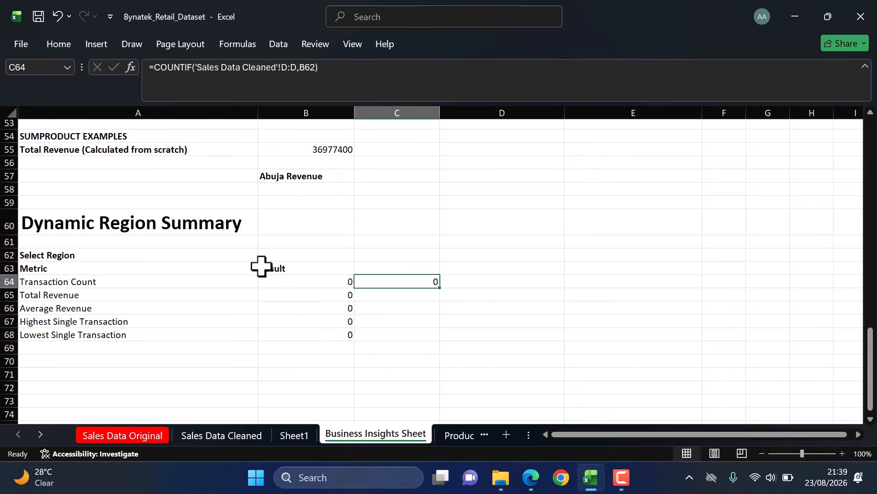
click(301, 256)
click(416, 283)
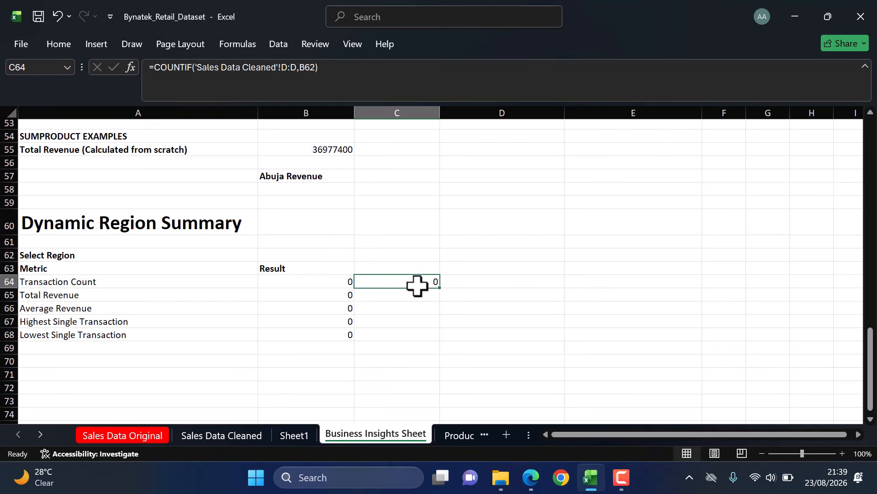
click(338, 280)
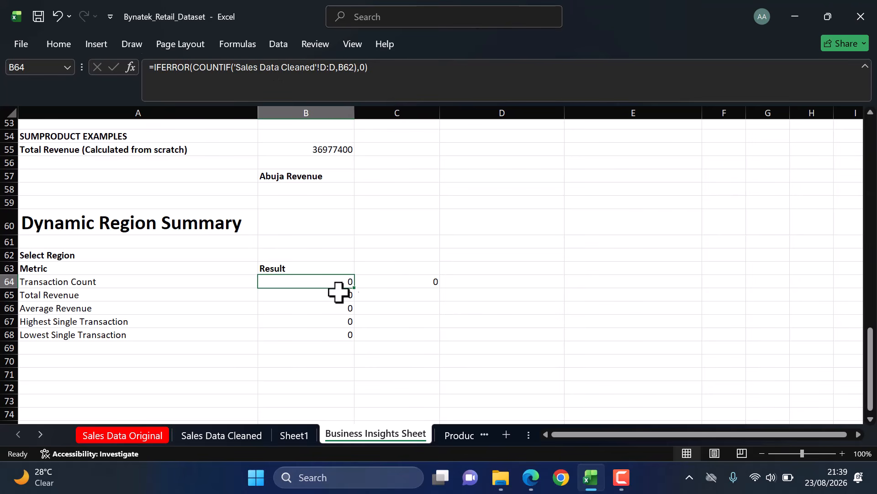
click(417, 282)
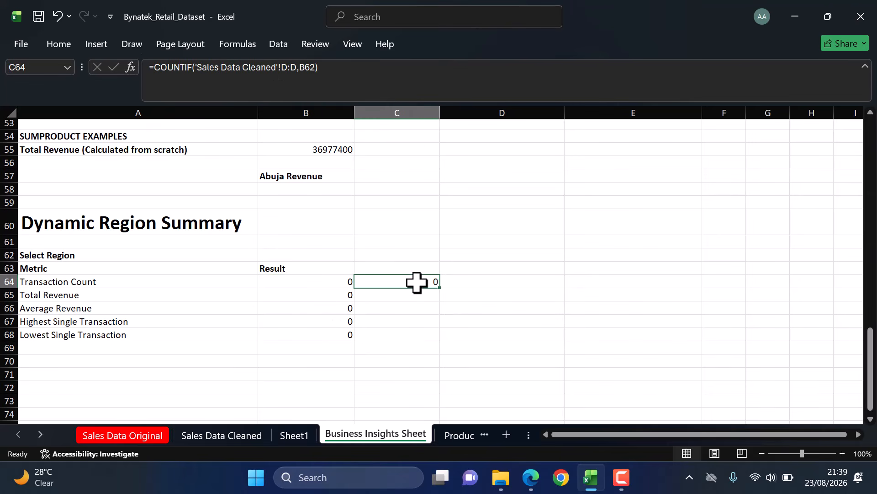
key(Delete)
Step: Examine the Transaction Count formula in B64 and the Total Revenue formula in B65
click(329, 280)
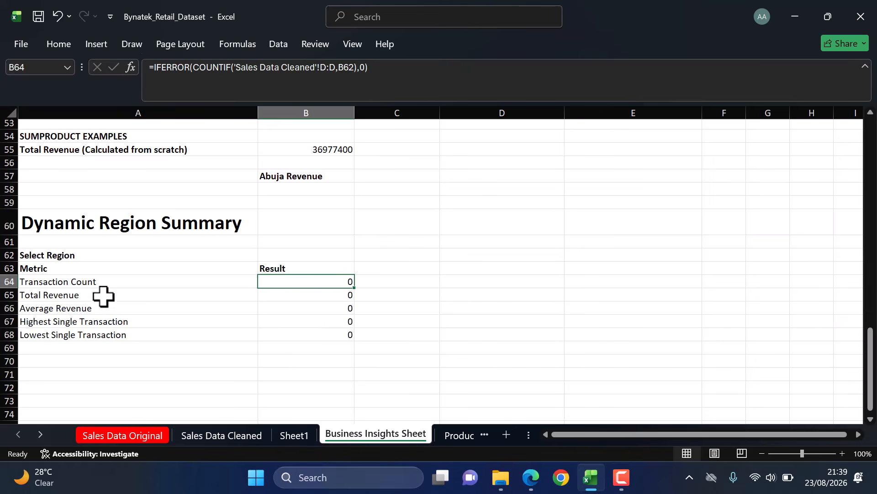
drag(69, 281, 350, 283)
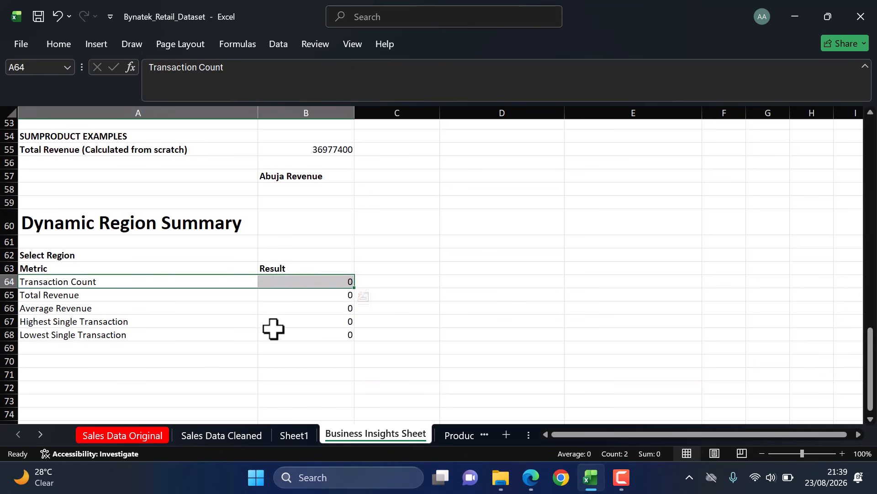
click(319, 296)
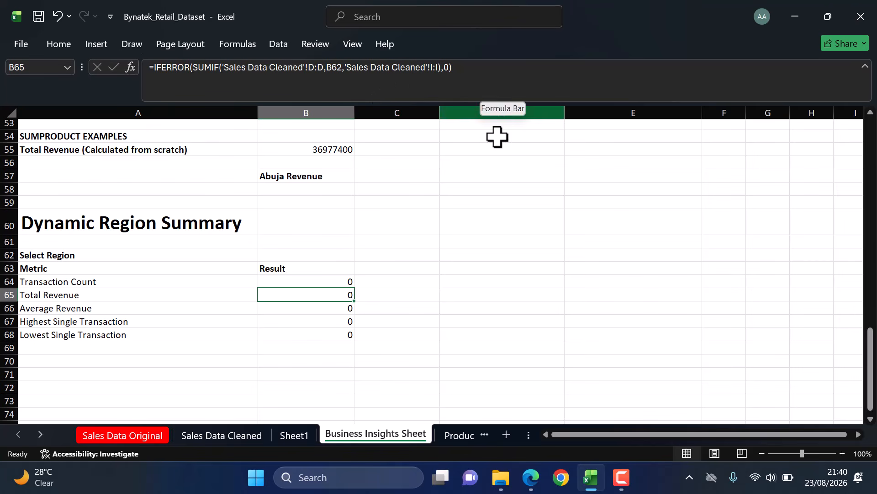
Step: Copy only the COUNTIF('Sales Data Cleaned'!D:D,B62) portion of B64's formula into C64
click(389, 280)
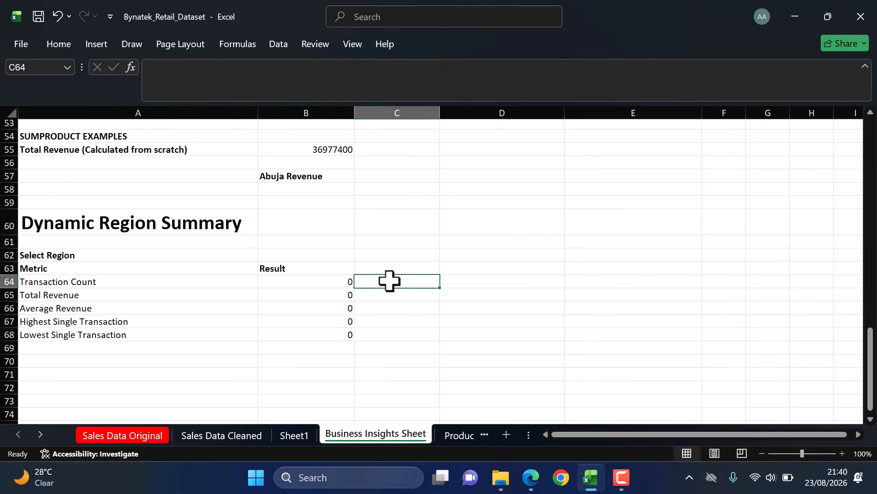
click(304, 281)
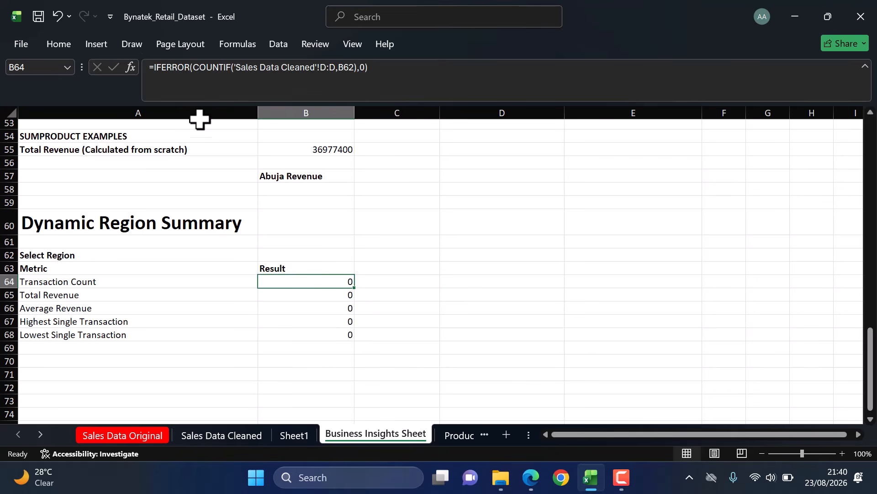
drag(193, 67, 355, 78)
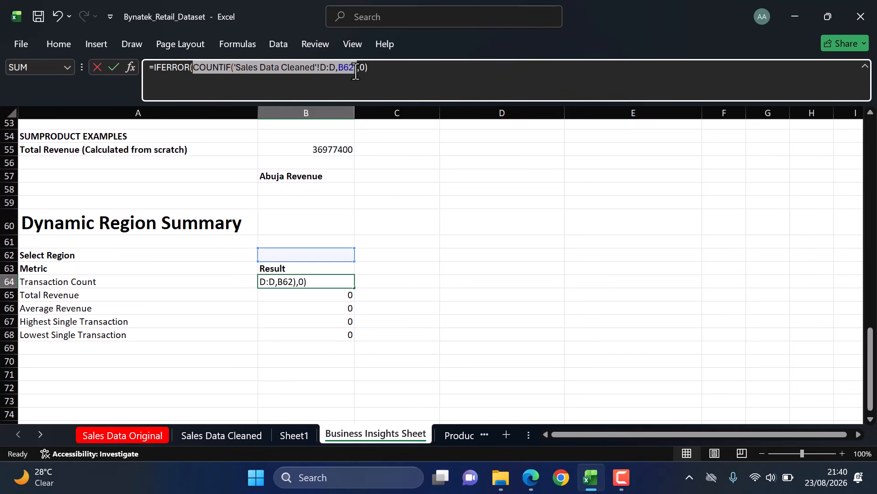
drag(355, 72, 356, 71)
key(shift+Right)
key(ctrl+c)
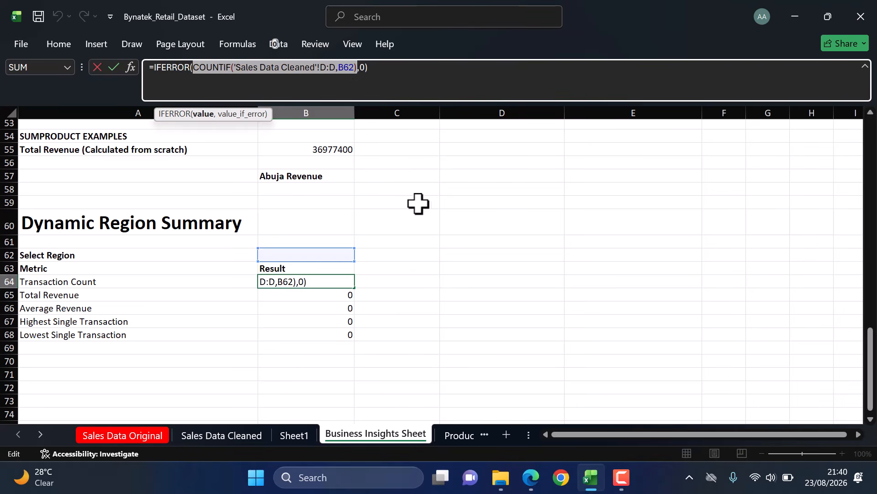
click(378, 266)
click(408, 284)
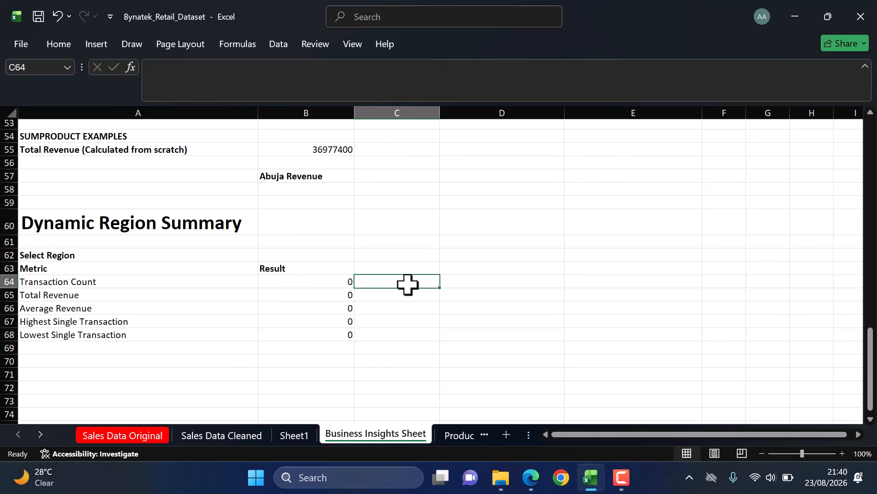
key(ctrl+v)
key(Return)
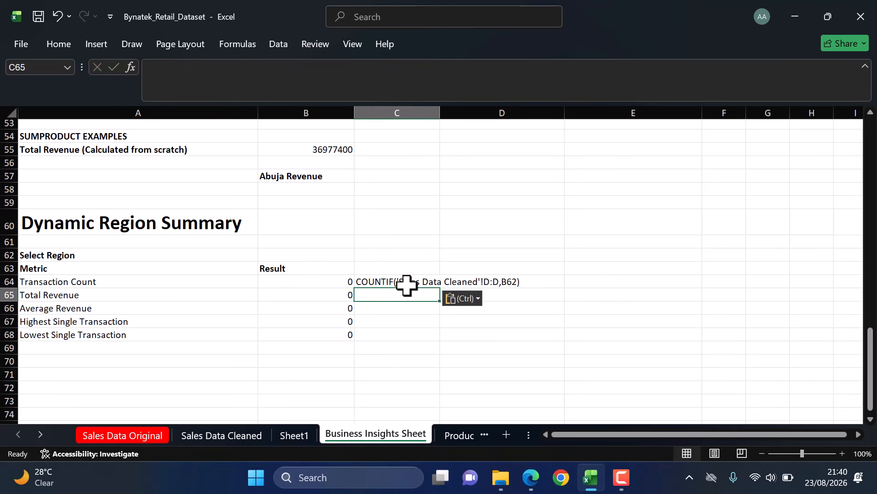
Step: Add a leading equals sign to the COUNTIF text in C64 to turn it into a formula
double_click(371, 283)
text(=)
key(Return)
Step: Check the plain COUNTIF in C64 against B64's IFERROR-wrapped formula and remove the C64 copy
click(409, 282)
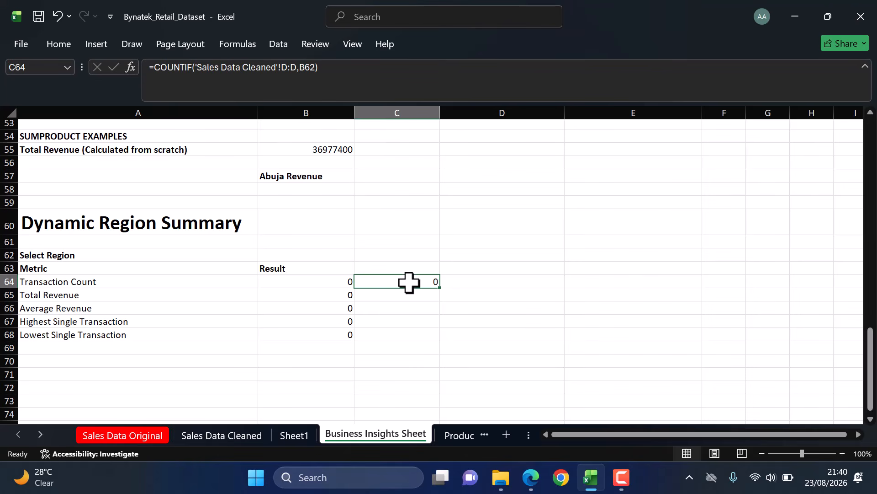
click(332, 281)
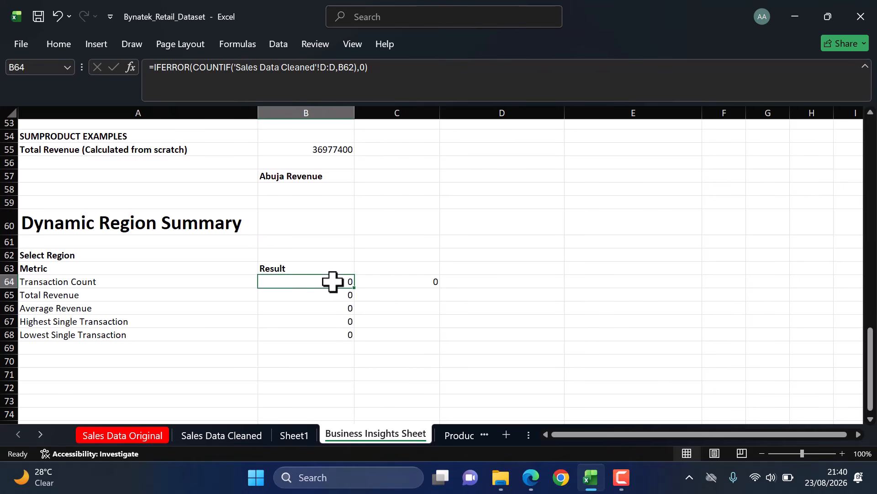
click(405, 281)
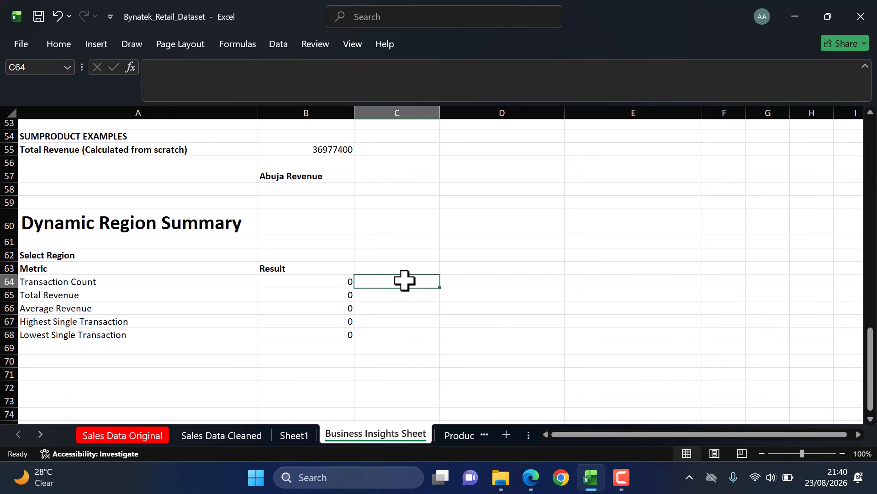
click(321, 280)
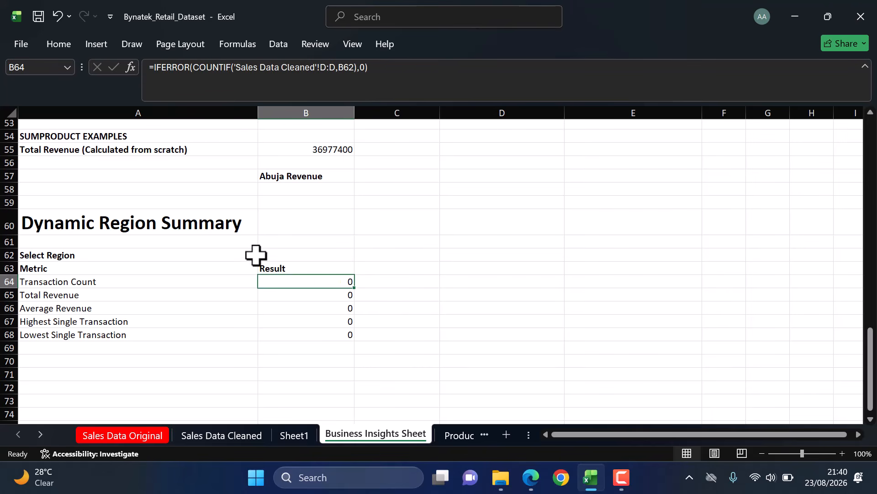
Step: Review the empty region cell B62 and the result formulas for the summary metrics in B64:B68
click(274, 254)
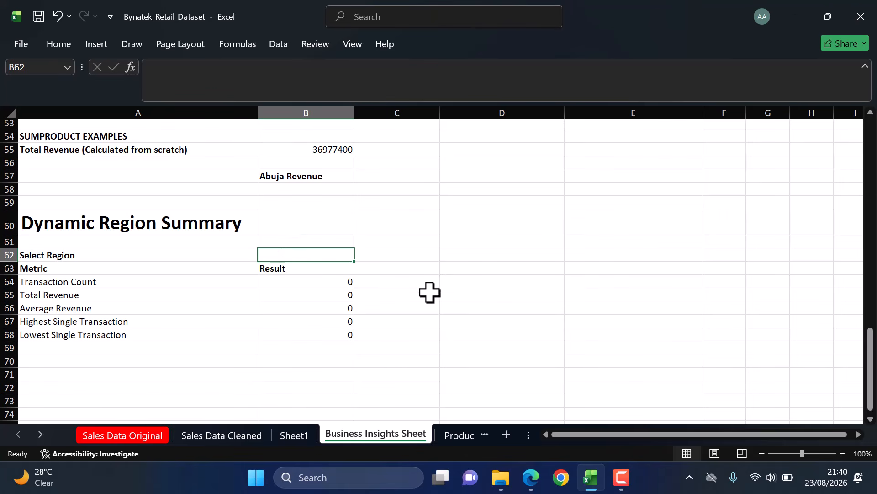
click(329, 292)
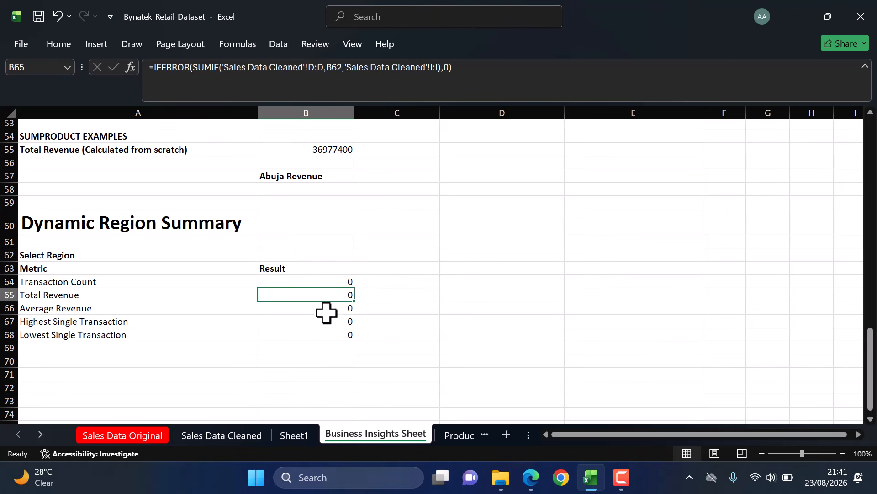
click(326, 312)
click(325, 322)
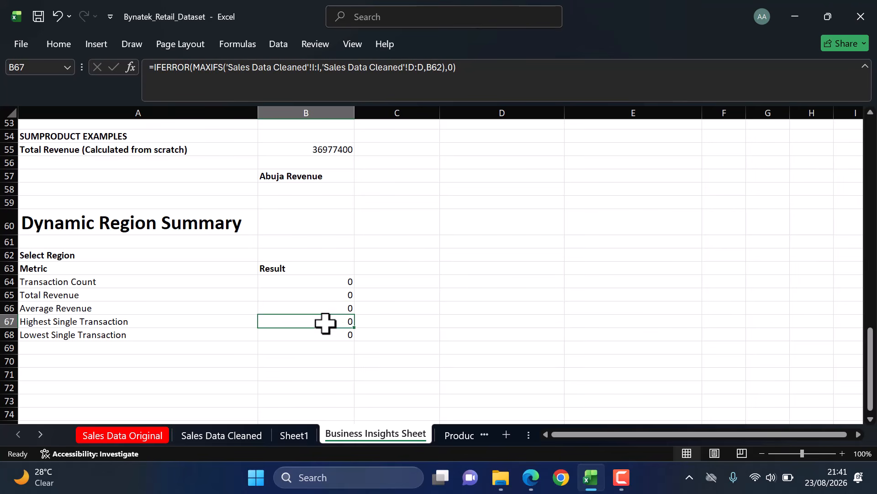
click(320, 337)
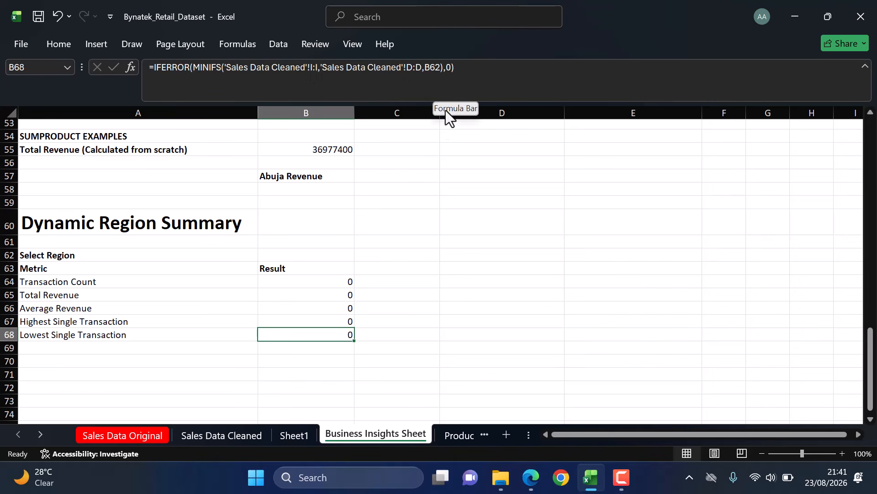
click(279, 255)
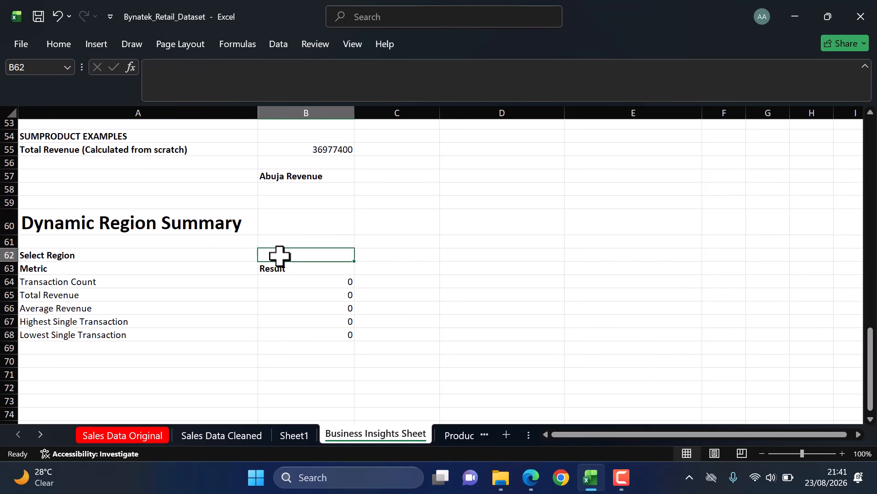
drag(320, 282, 323, 337)
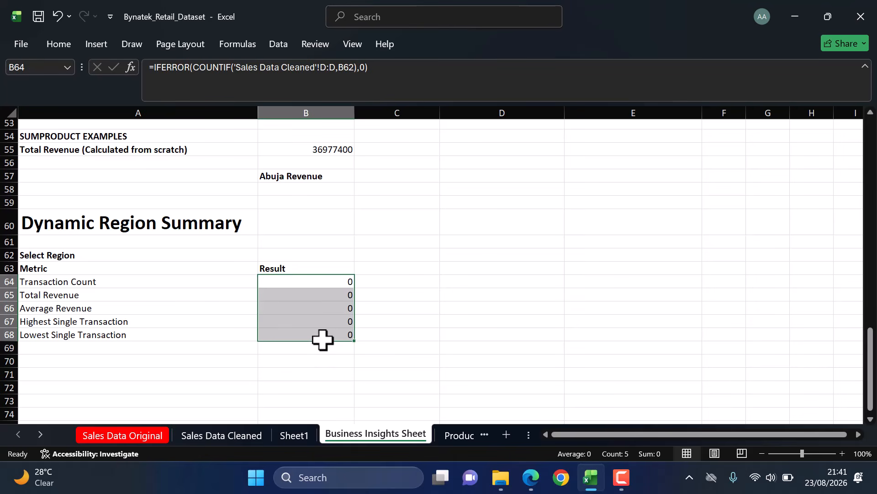
click(419, 322)
Step: Compare the Transaction Count formula in B64 with Abuja's COUNTIF formula in B7 and its criterion cell A7
click(325, 280)
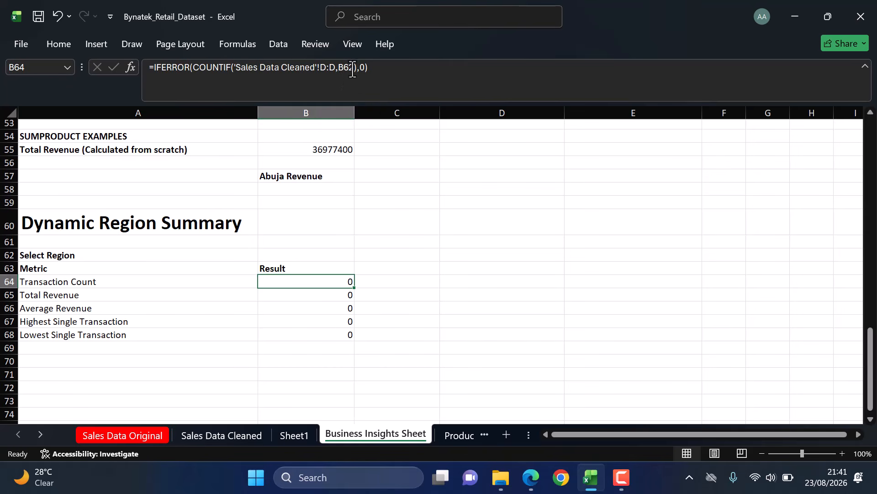
scroll(284, 253, up, 17)
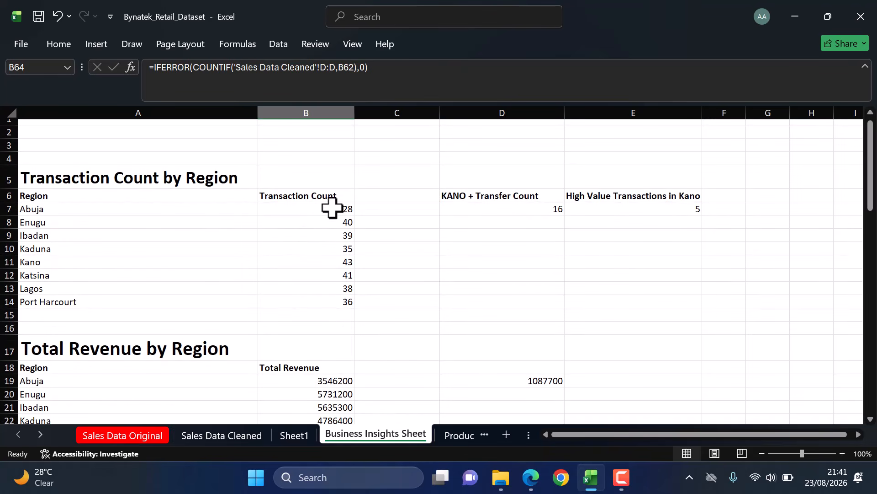
click(298, 209)
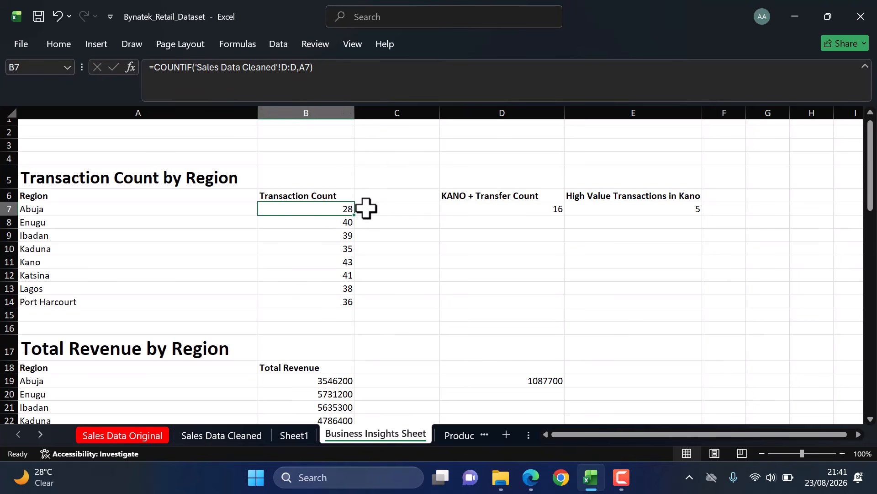
click(62, 209)
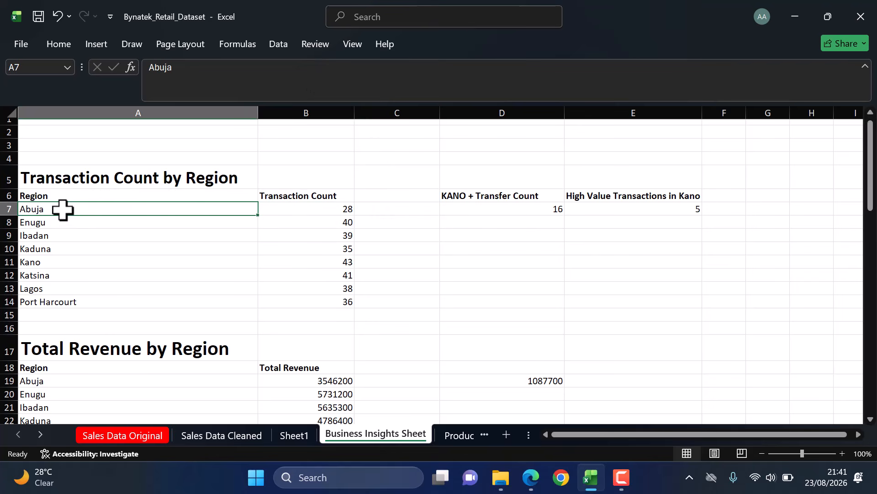
click(286, 212)
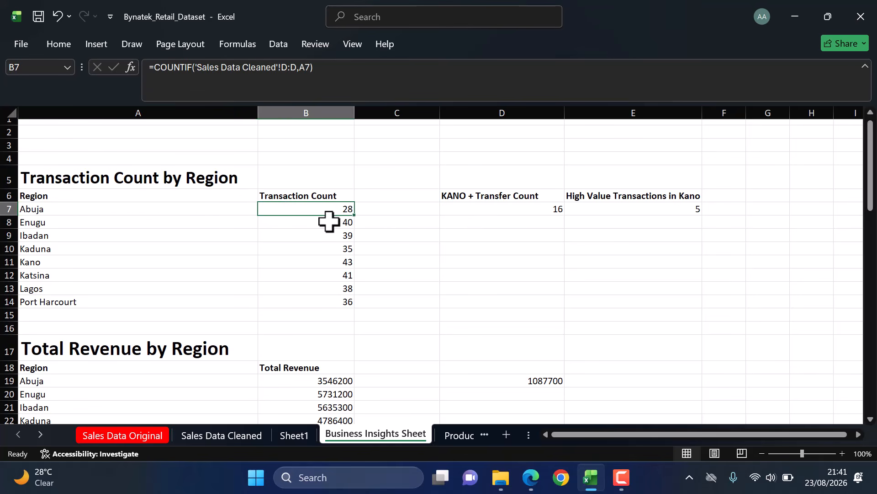
Step: Examine how the Dynamic Region Summary formulas in B64 through B68 each use region cell B62 as their criterion
scroll(444, 332, down, 13)
scroll(445, 332, down, 9)
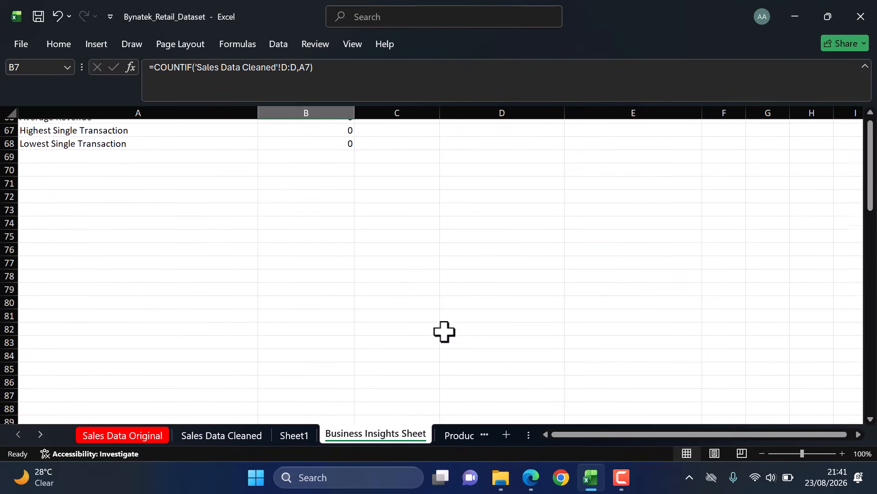
scroll(444, 332, up, 4)
click(297, 204)
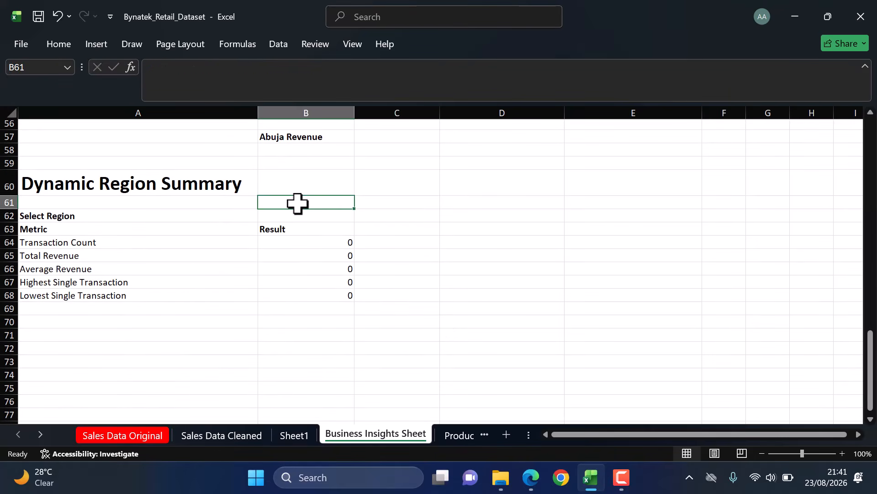
click(306, 215)
click(334, 242)
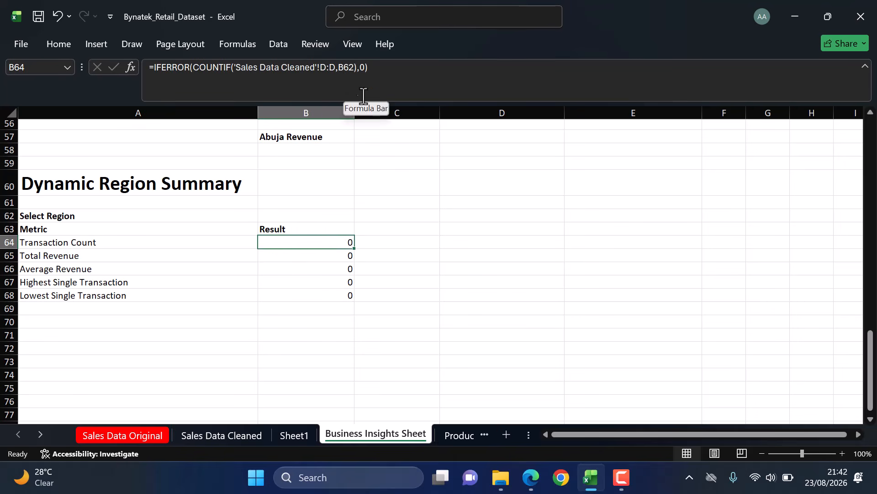
click(320, 253)
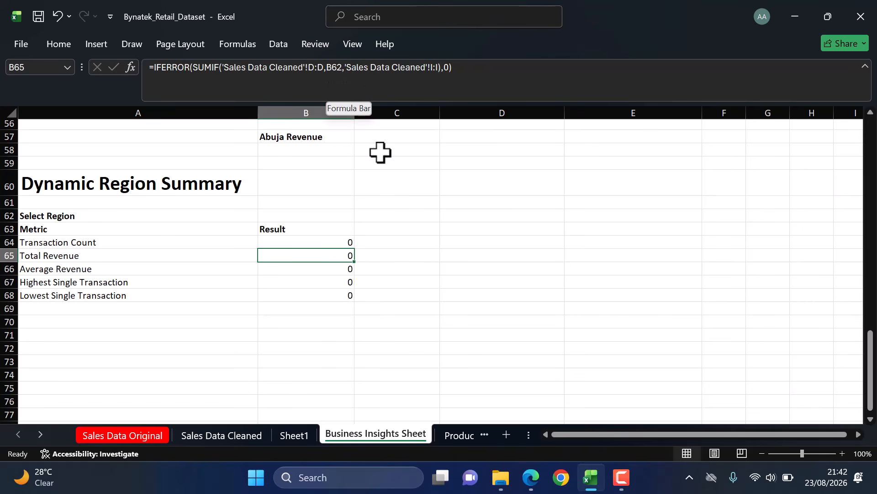
click(339, 272)
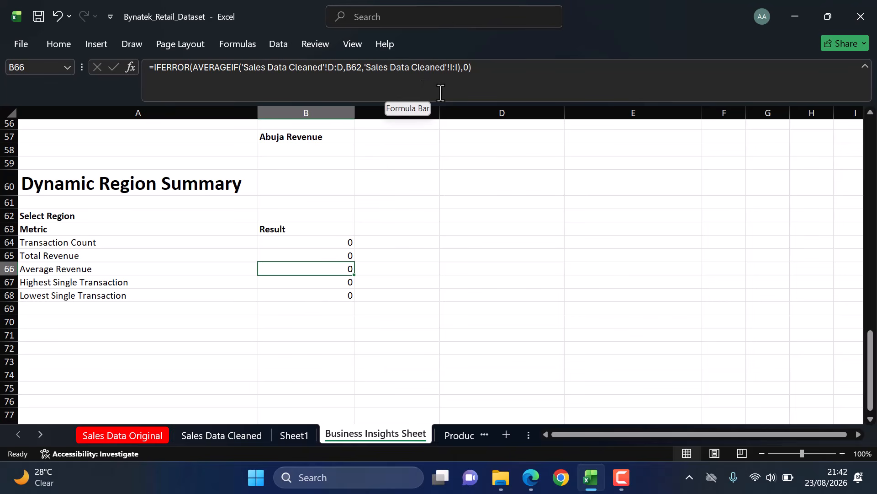
click(303, 281)
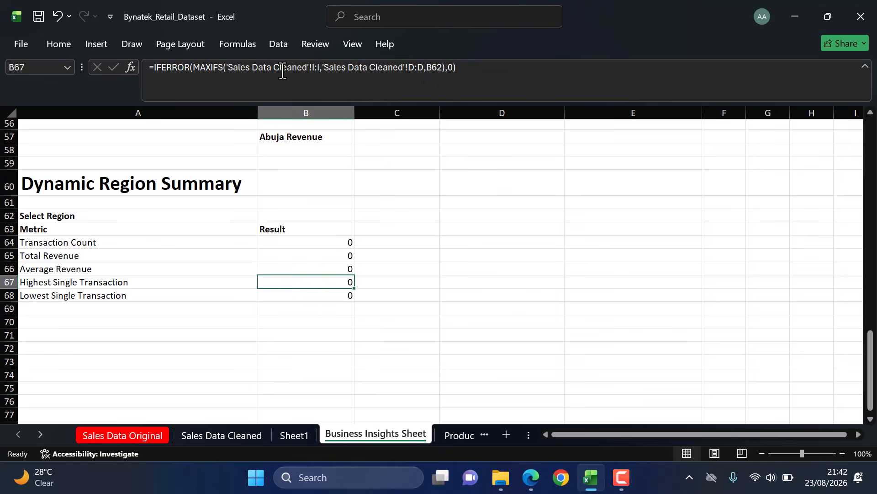
click(317, 267)
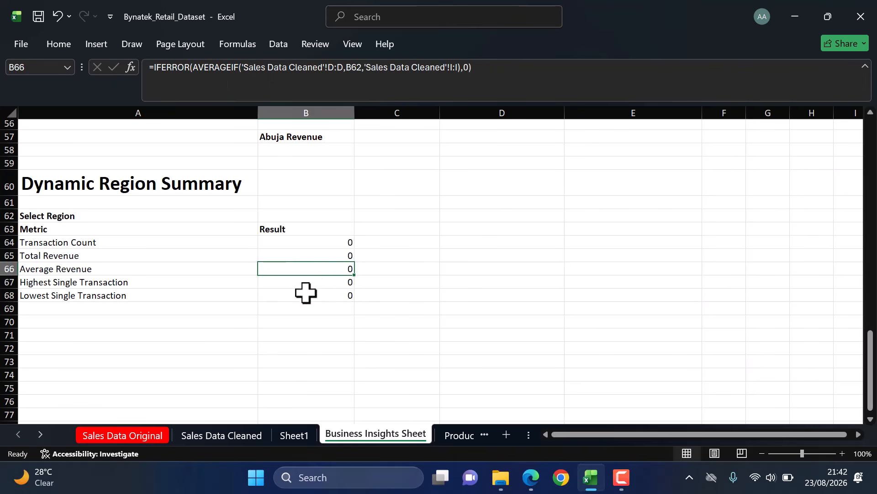
click(307, 283)
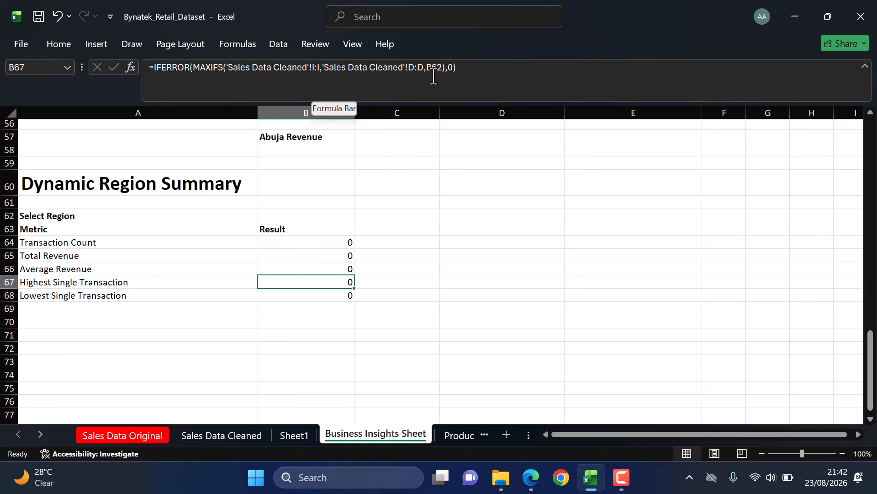
click(319, 298)
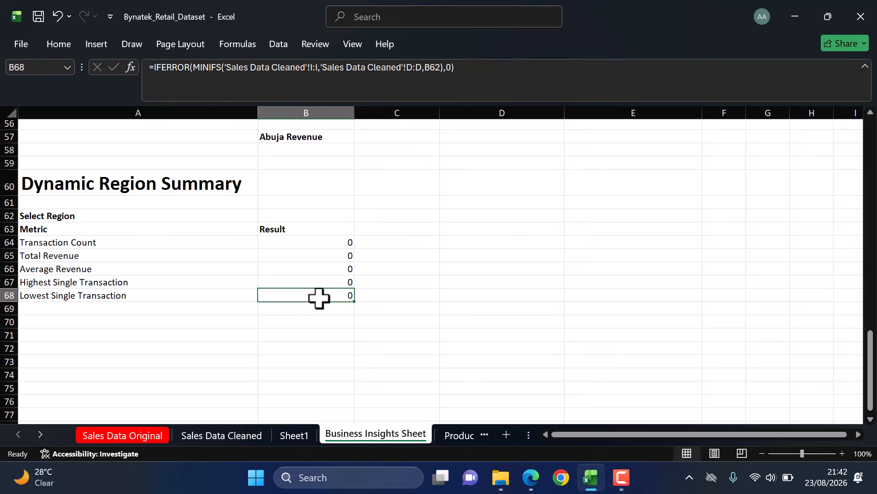
Step: Test the summary by entering Abuja in Select Region cell B62 and replacing it with Kaduna
click(280, 211)
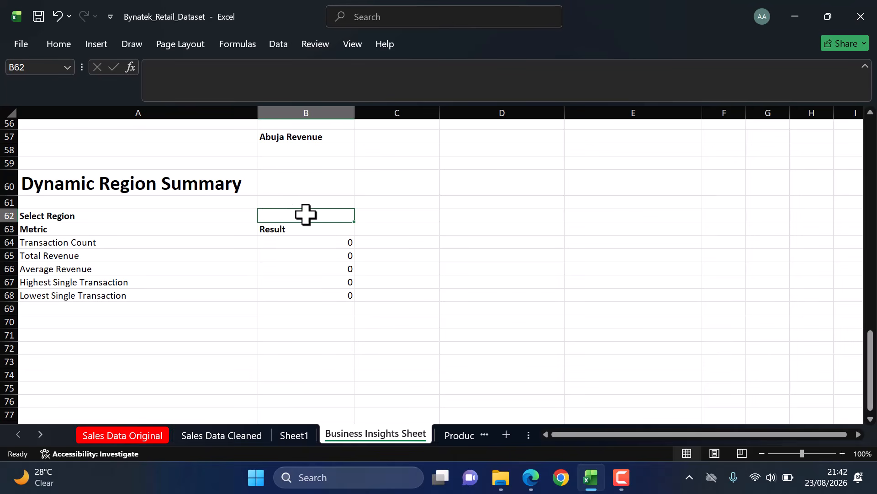
text(Abuja)
key(Return)
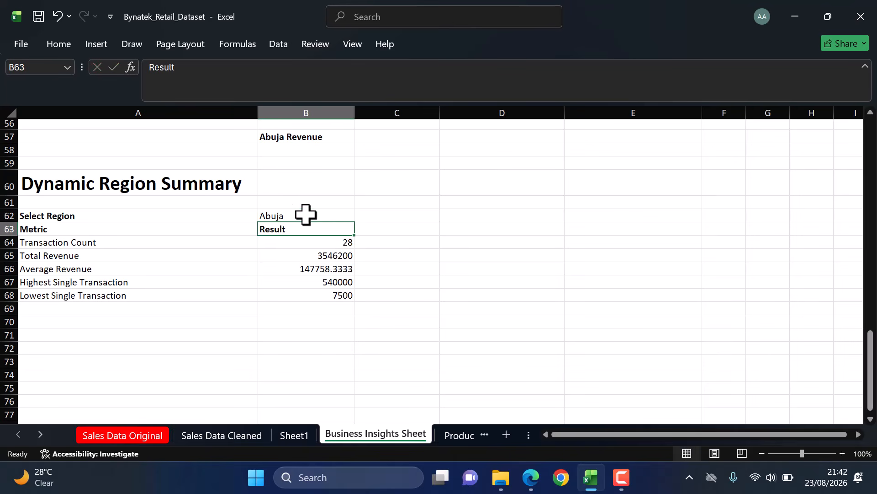
double_click(293, 215)
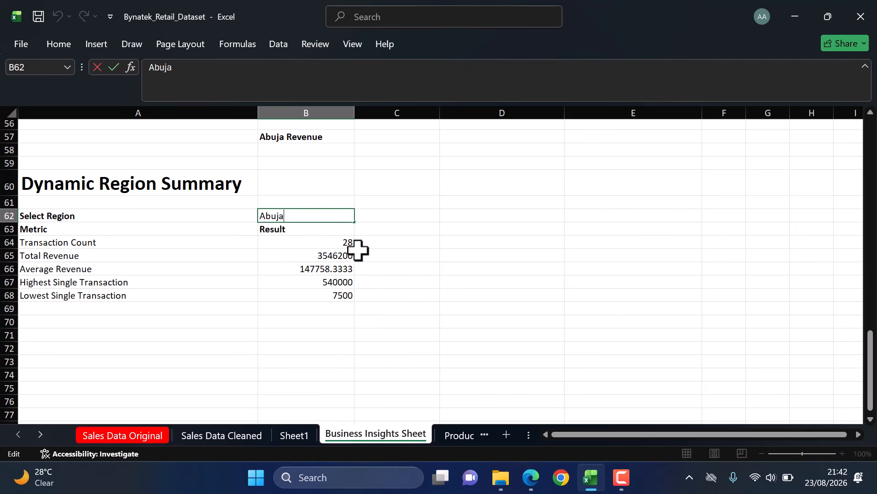
text(Kaduna)
key(Return)
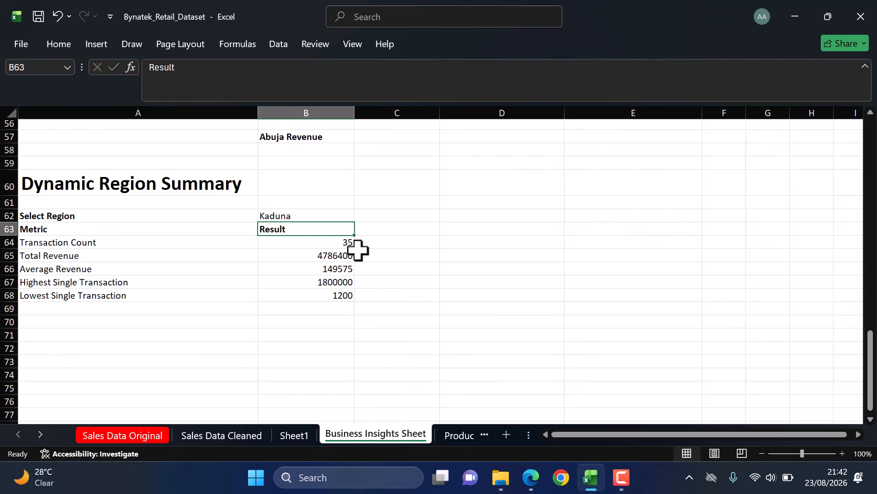
Step: Change the region in B62 to Ibadan to test the summary formulas again
double_click(306, 218)
double_click(307, 218)
text(Ibadan)
key(Return)
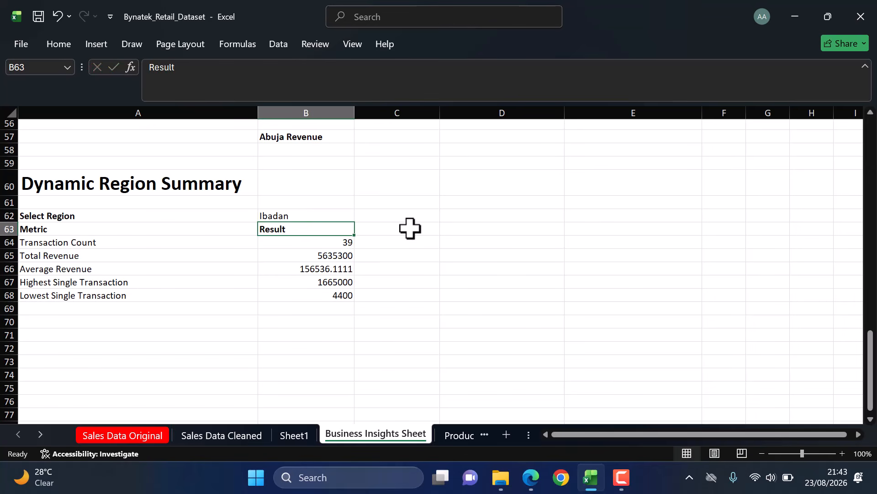
Step: Clear the region name from B62, leaving the Select Region cell empty
scroll(410, 228, up, 5)
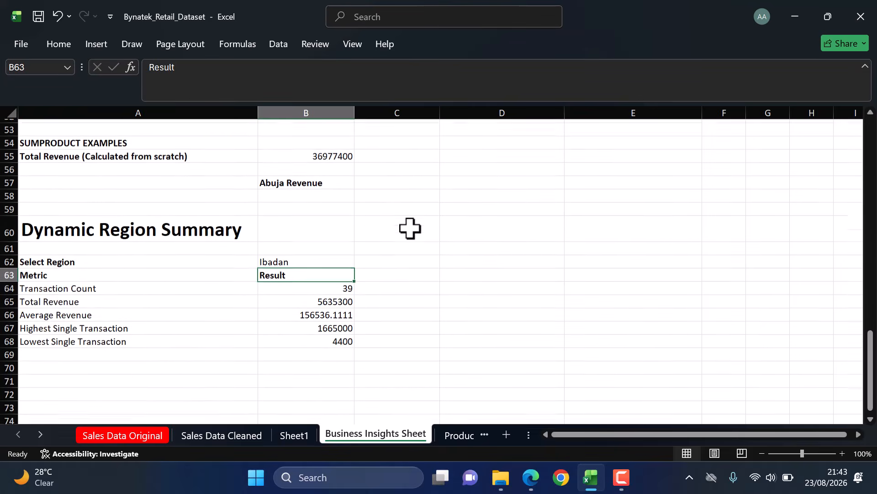
scroll(410, 228, down, 3)
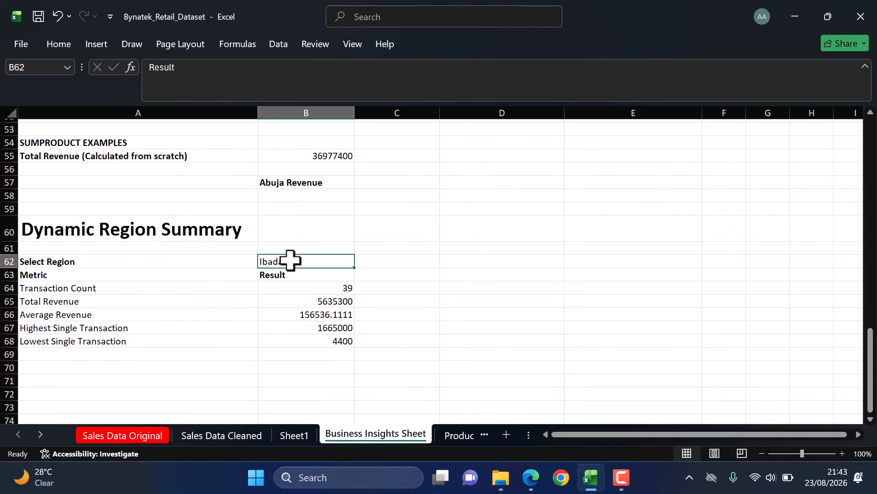
double_click(290, 262)
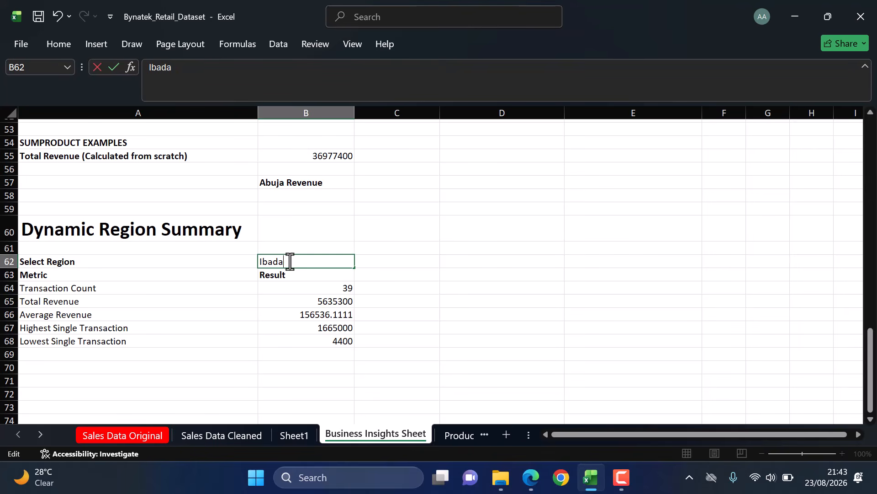
click(402, 261)
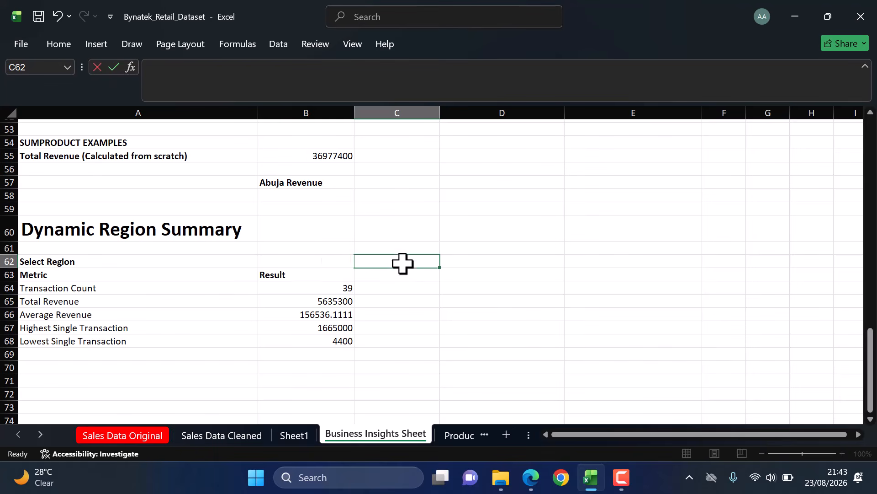
click(305, 262)
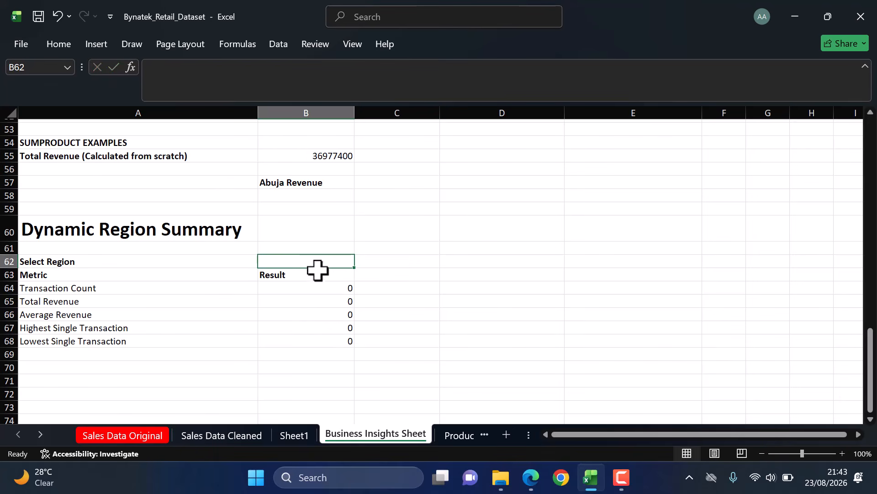
scroll(87, 235, up, 17)
scroll(87, 236, down, 1)
drag(61, 205, 58, 294)
click(58, 294)
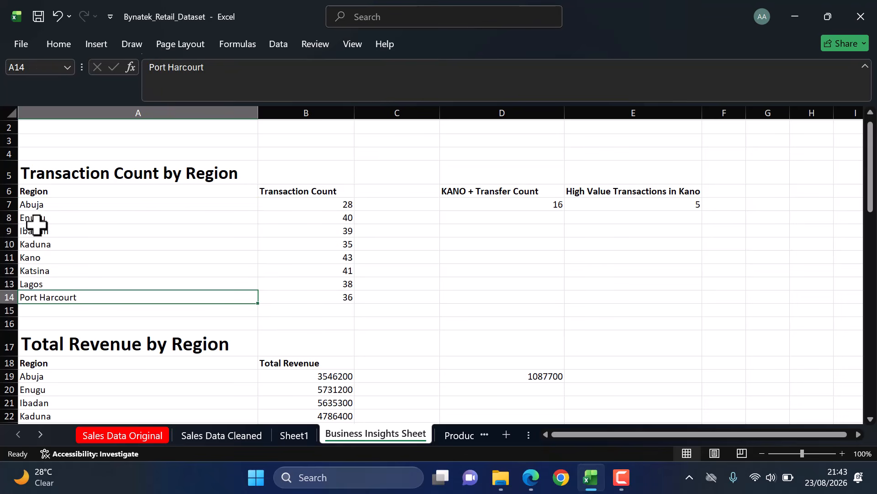
drag(32, 202, 51, 293)
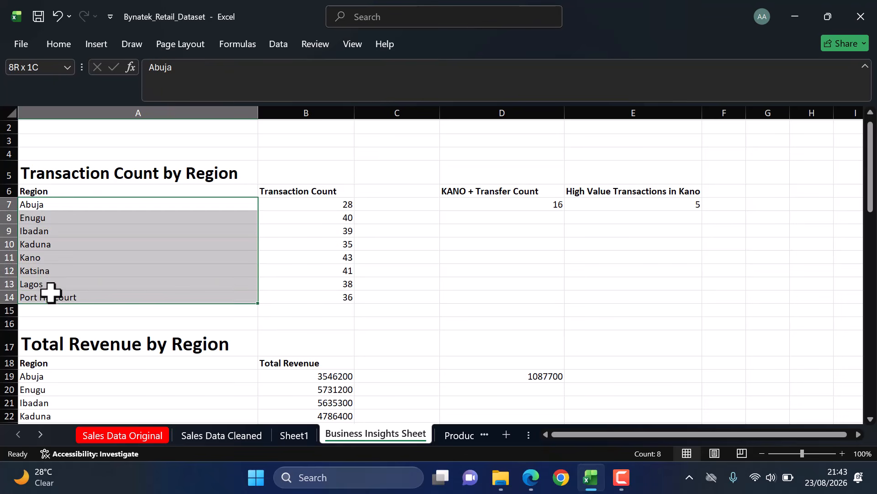
key(ctrl+c)
click(146, 277)
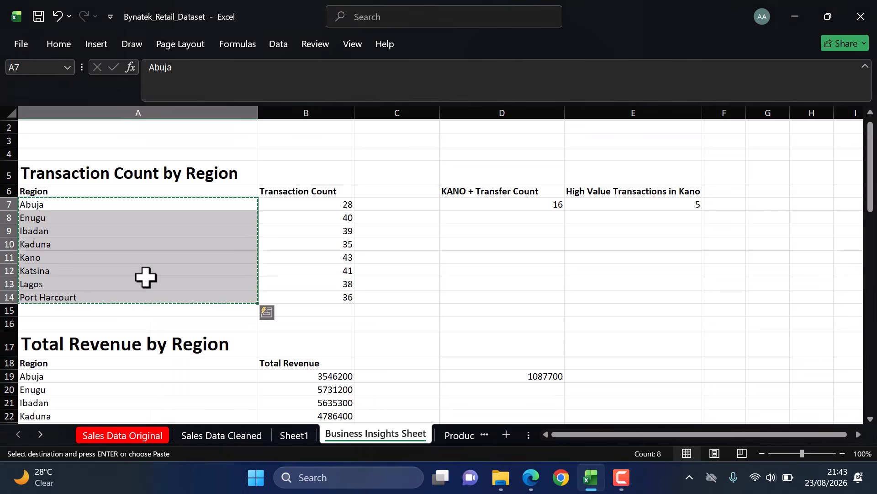
scroll(146, 277, down, 1)
key(Escape)
Step: Add a List data validation with an in-cell dropdown to Select Region cell B62, using regions $A$7:$A$14 as its source
scroll(147, 278, down, 18)
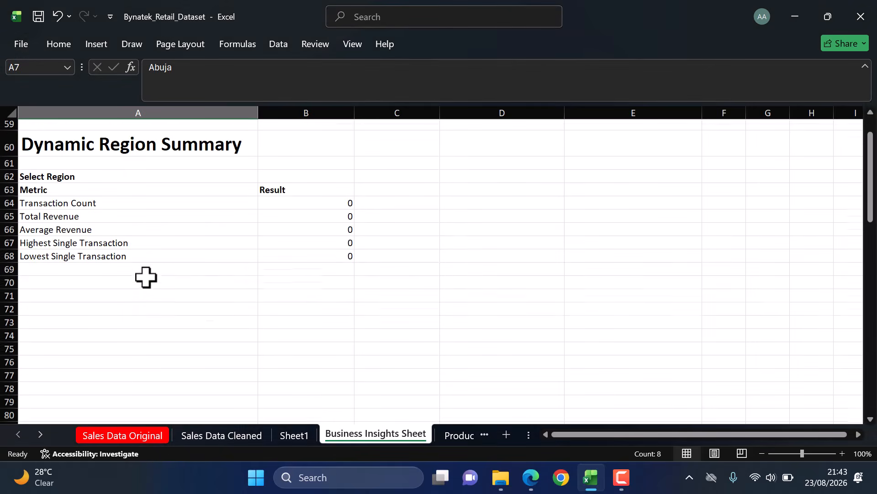
click(316, 181)
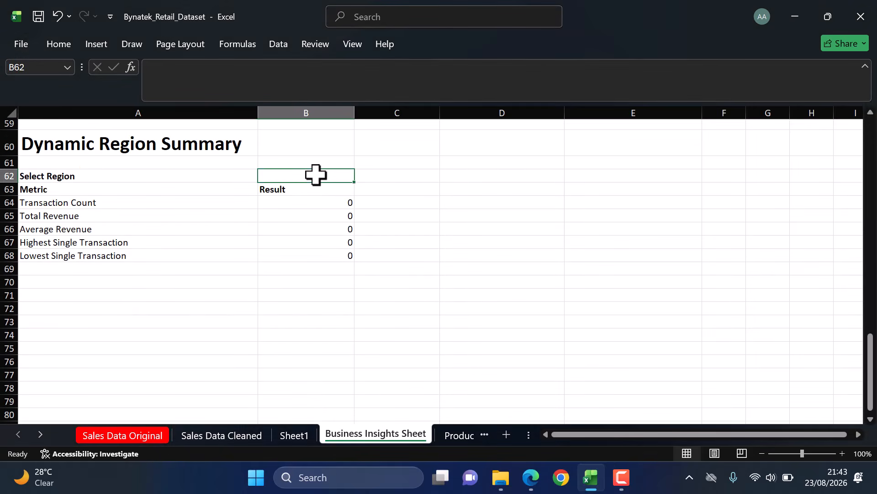
click(58, 45)
click(280, 43)
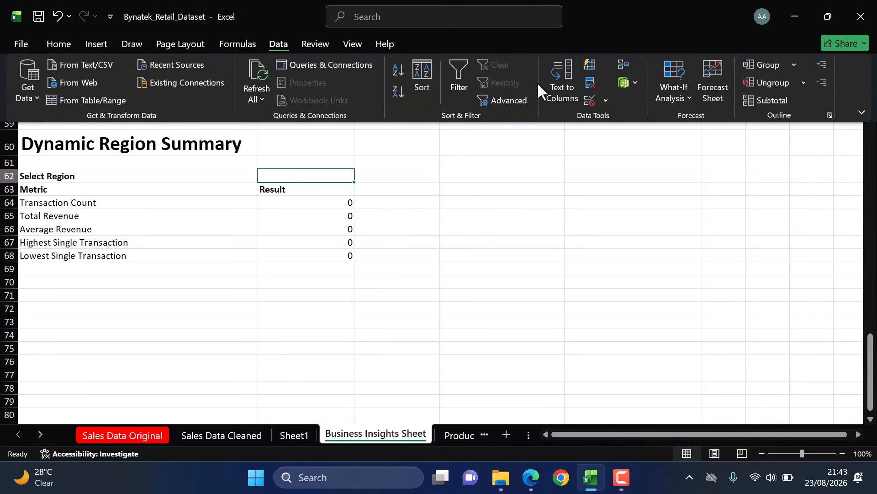
click(604, 99)
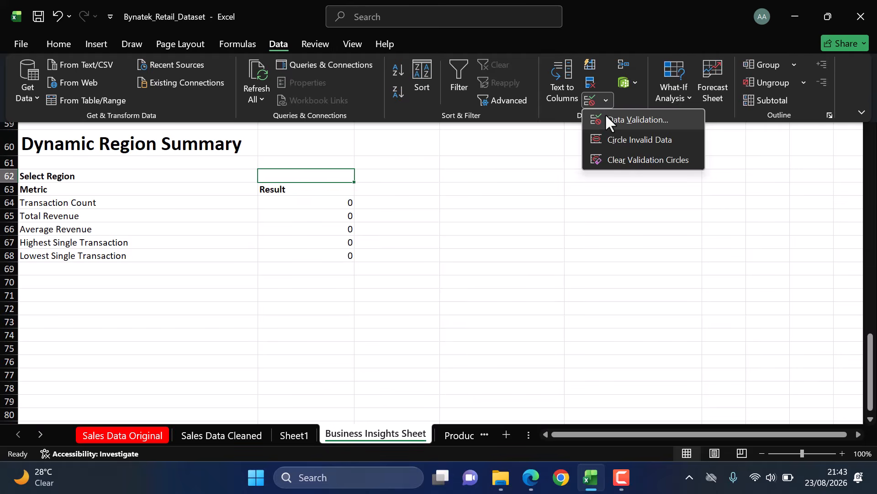
click(605, 115)
click(375, 172)
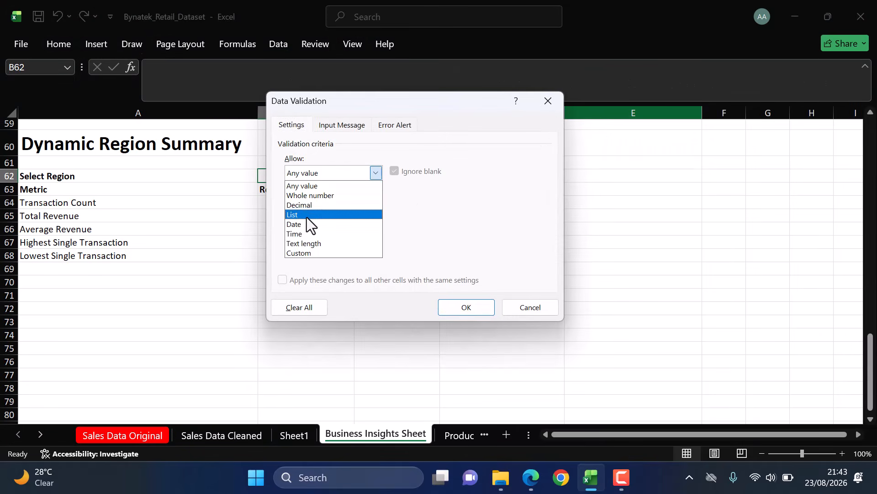
click(305, 214)
click(319, 236)
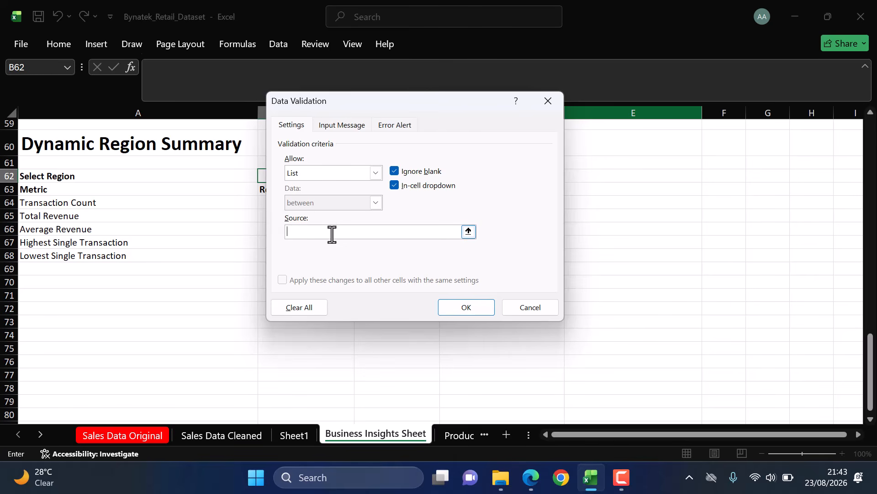
scroll(174, 254, up, 18)
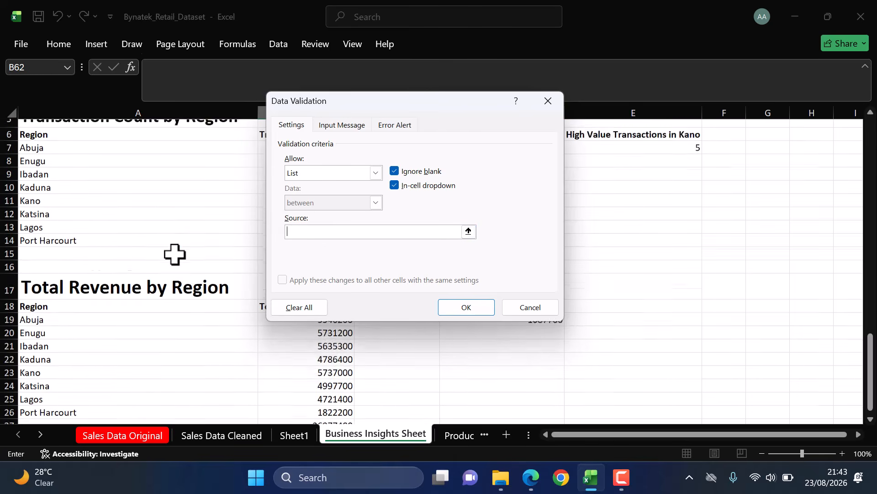
drag(39, 185, 46, 268)
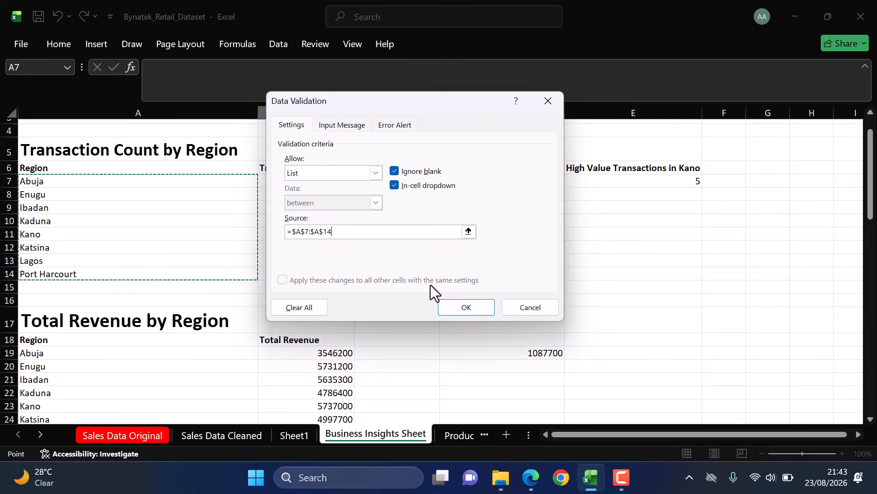
click(473, 305)
Step: Test the new region dropdown in B62 by choosing Katsina and replacing it with Lagos
scroll(473, 305, down, 5)
scroll(473, 305, down, 14)
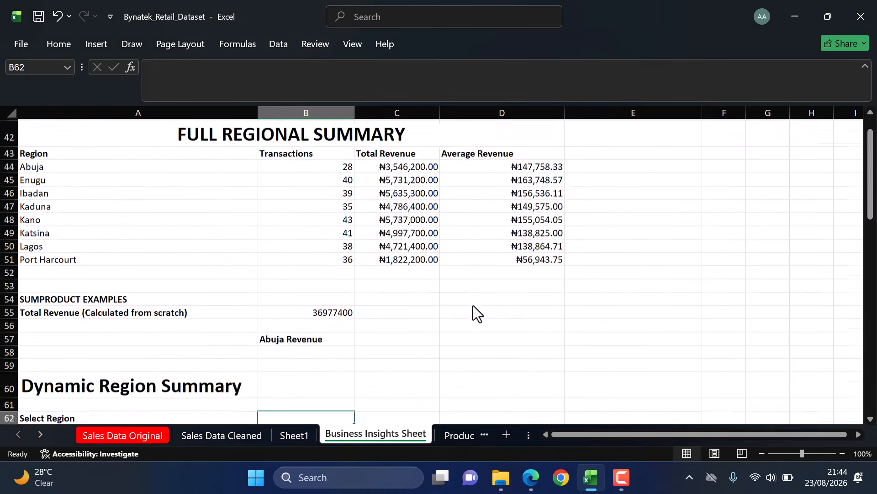
scroll(473, 306, up, 1)
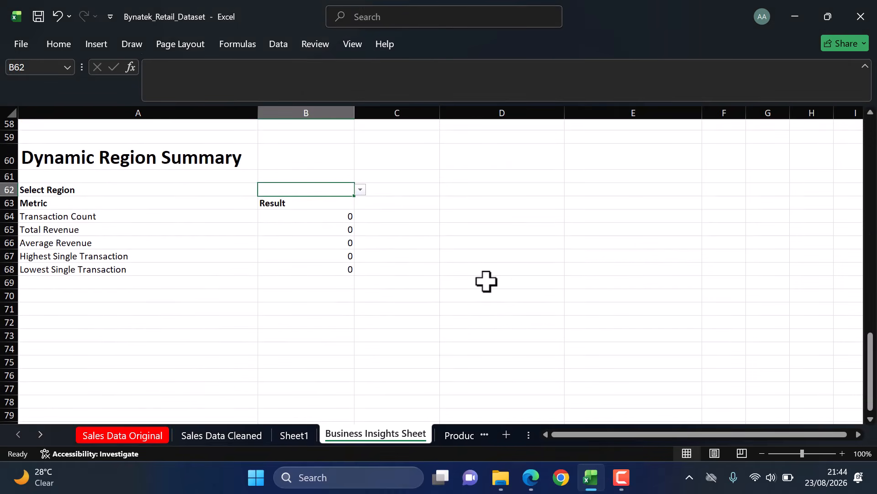
click(359, 190)
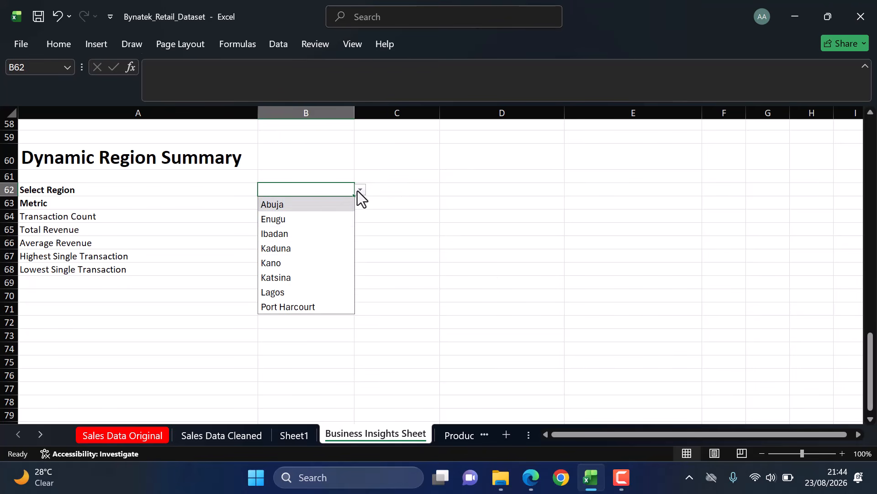
click(279, 277)
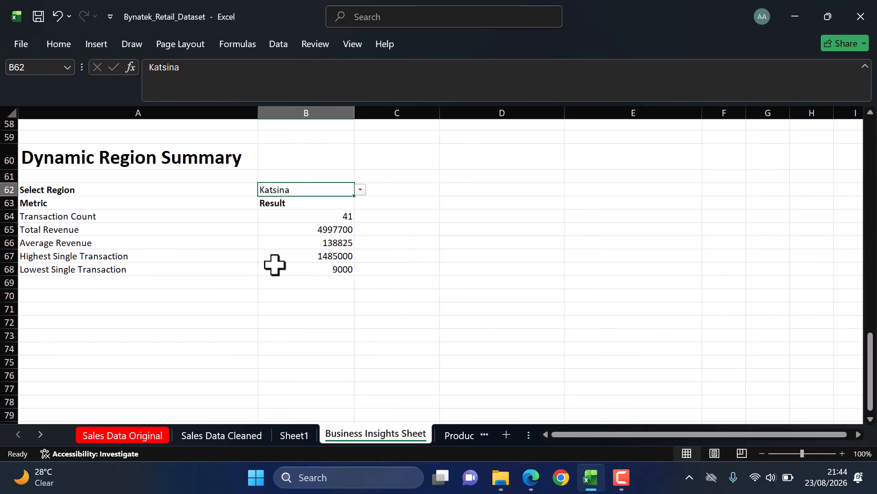
click(361, 190)
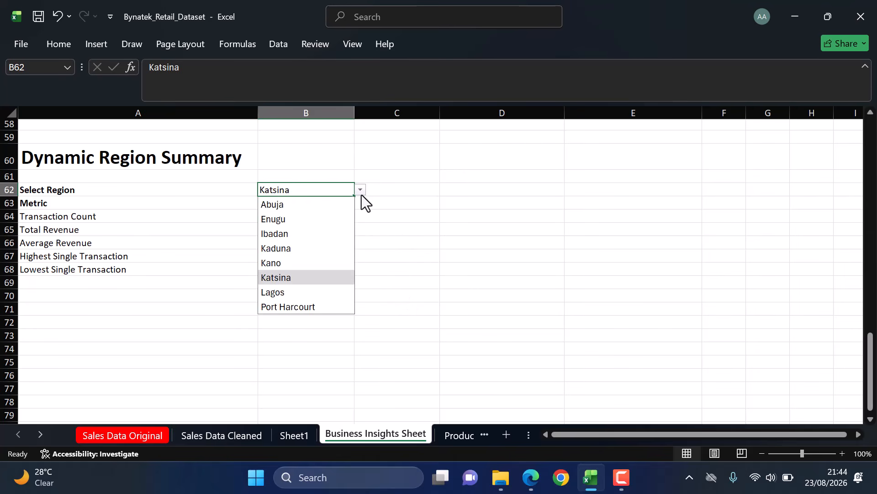
click(294, 293)
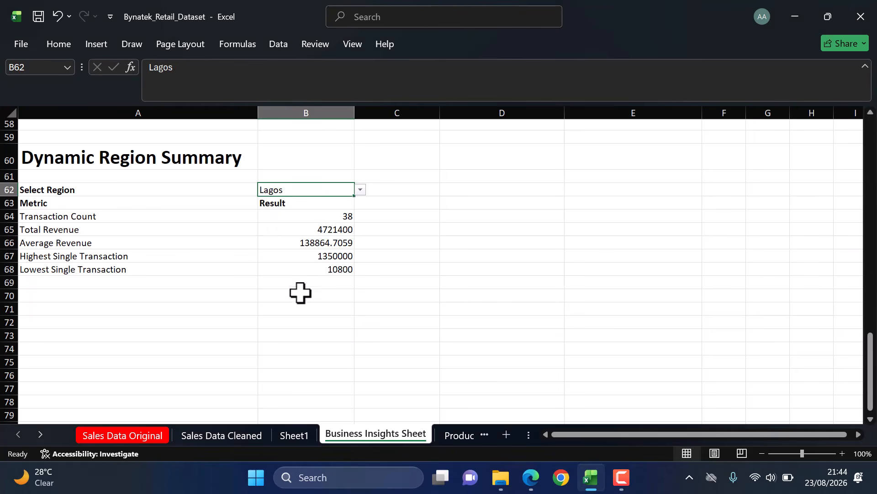
Step: Test the summary with further dropdown choices in B62: Abuja, Enugu and finally Ibadan
click(360, 190)
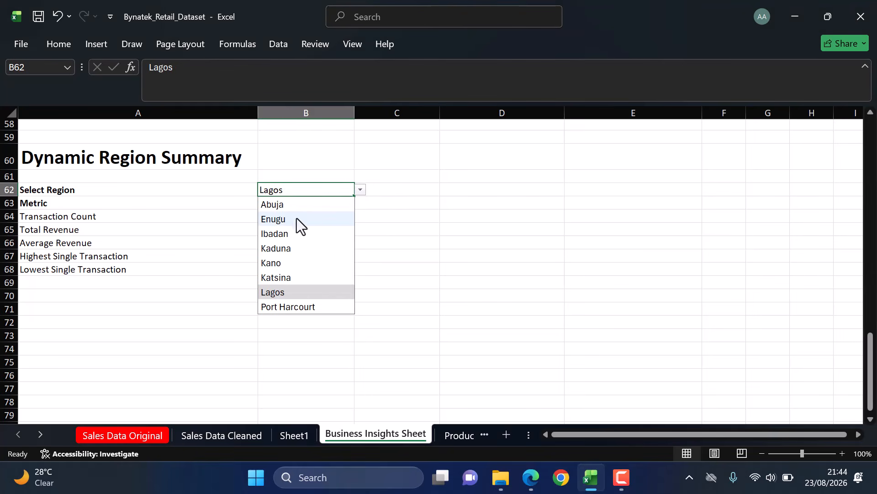
click(275, 203)
click(361, 190)
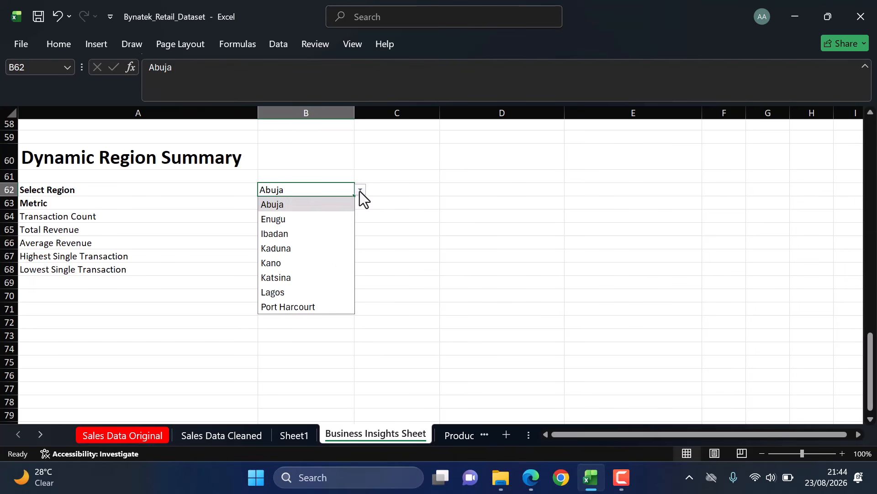
click(287, 217)
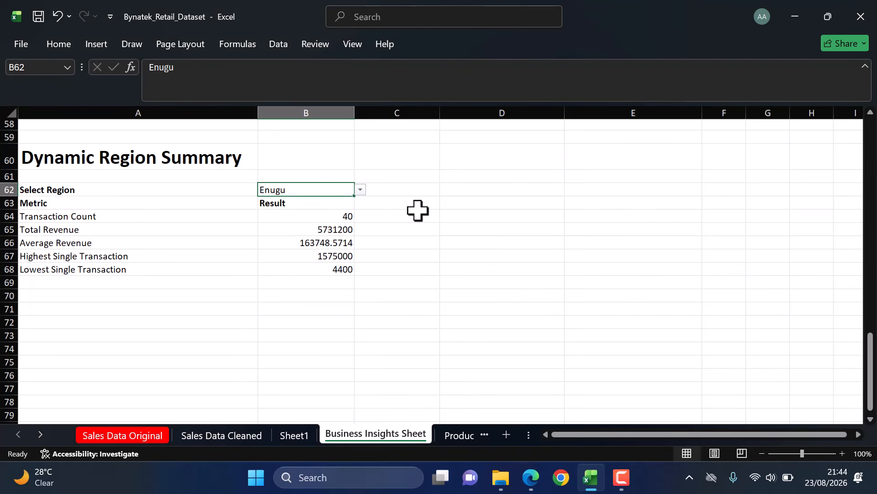
click(356, 190)
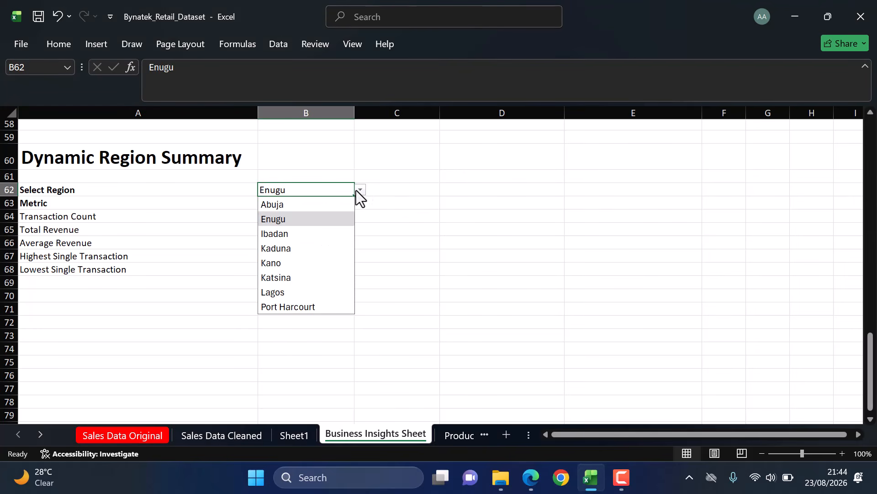
click(284, 233)
click(414, 207)
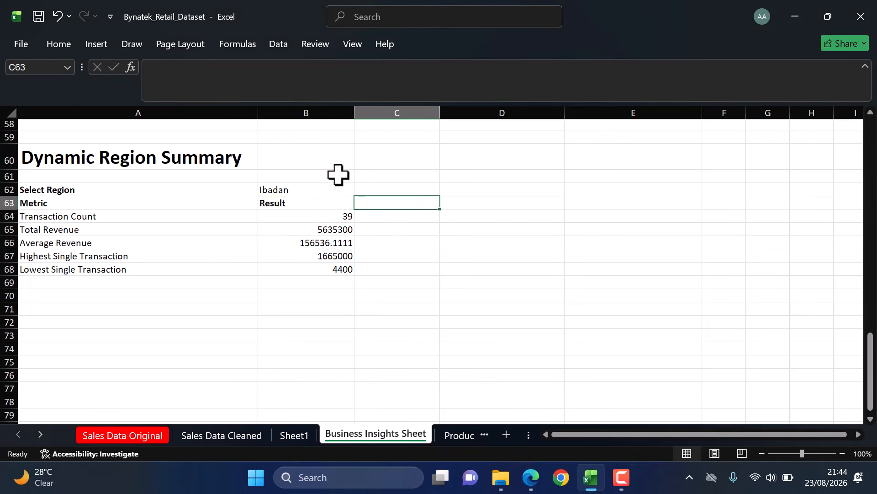
click(305, 186)
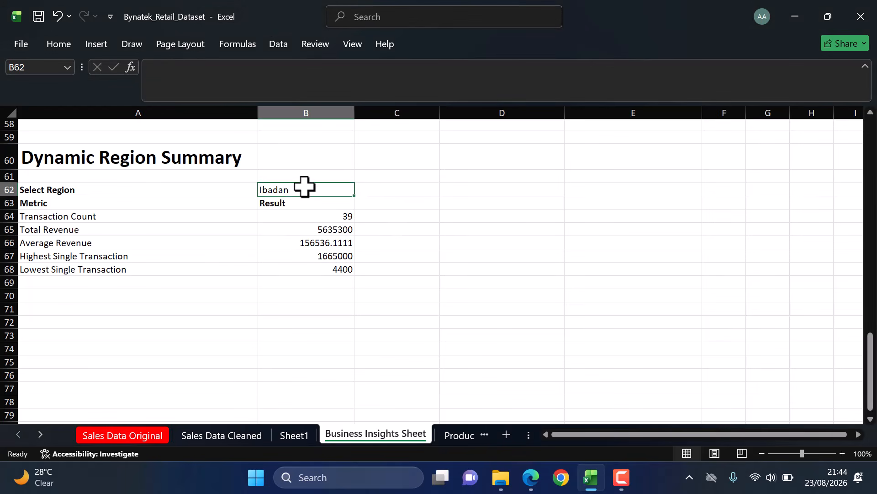
Step: Merge and center the Dynamic Region Summary title across A60:B60
click(37, 189)
drag(37, 189, 340, 269)
drag(33, 153, 293, 159)
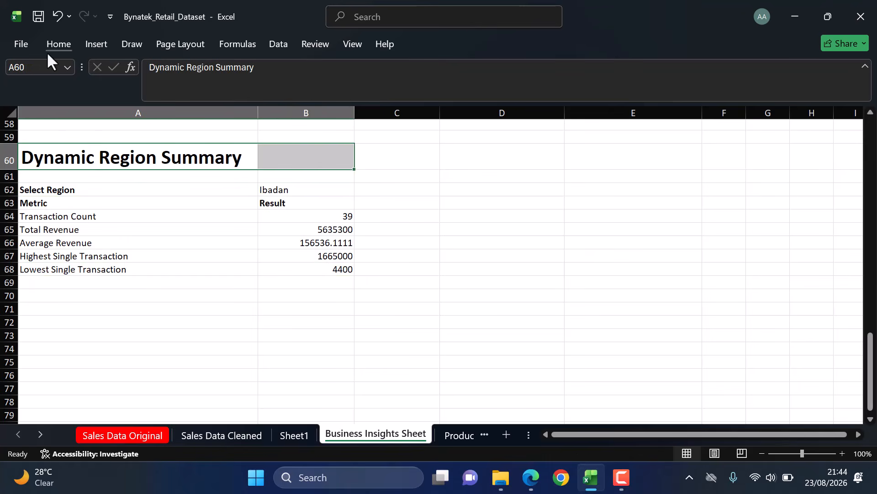
click(64, 45)
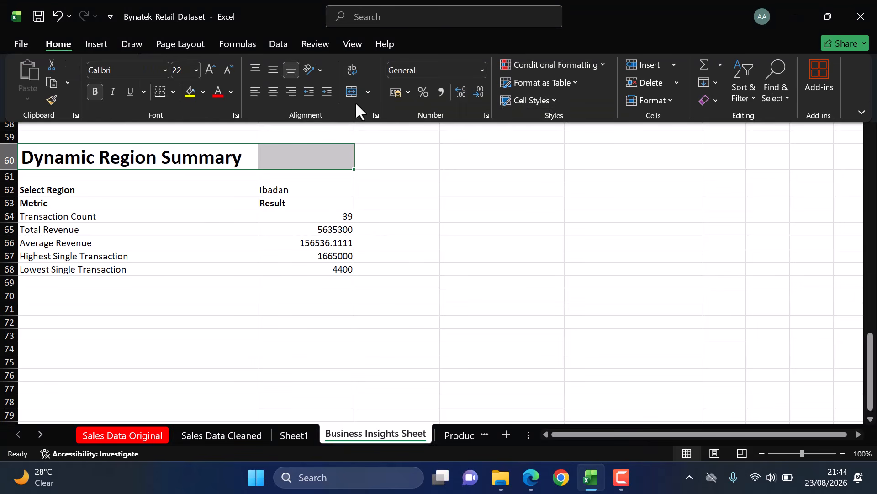
click(353, 89)
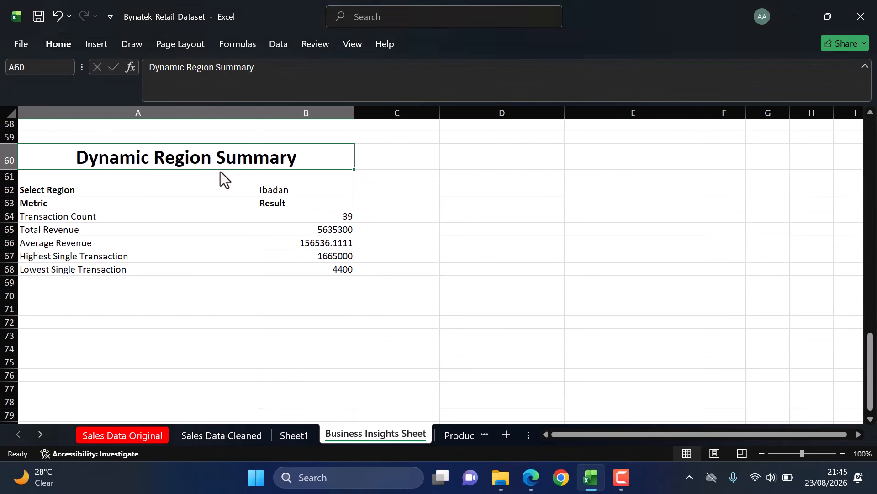
Step: Format A60:B68 as a table without existing headers, using the aqua style from the first row of Medium styles
drag(35, 163, 298, 256)
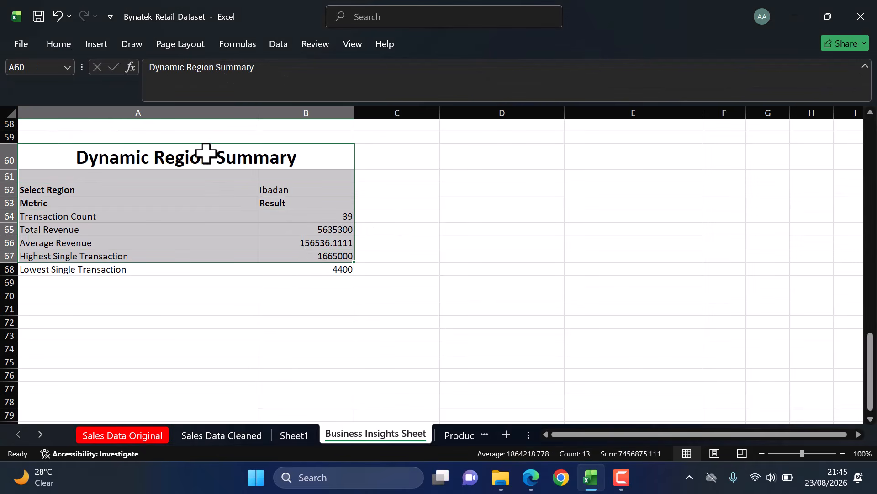
key(shift+Down)
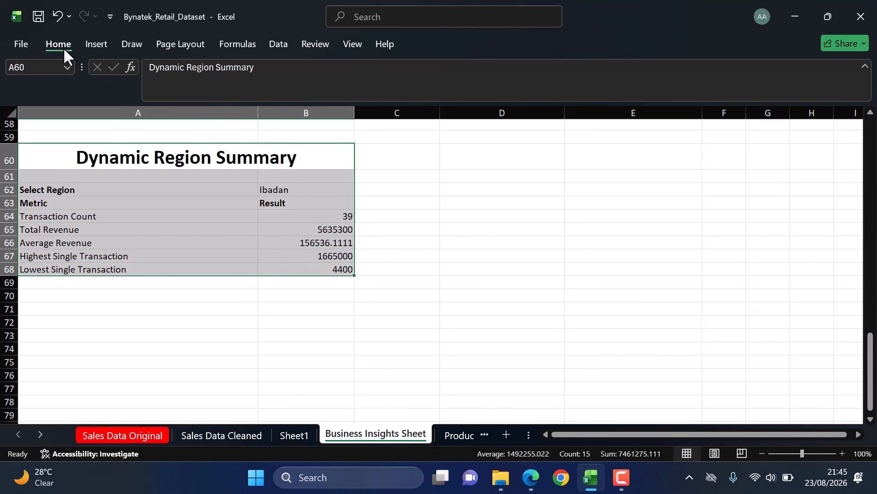
click(63, 48)
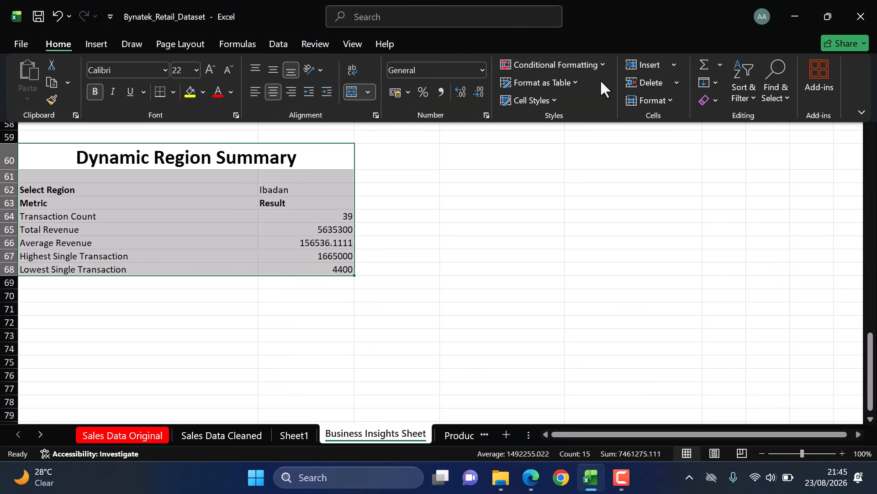
click(580, 80)
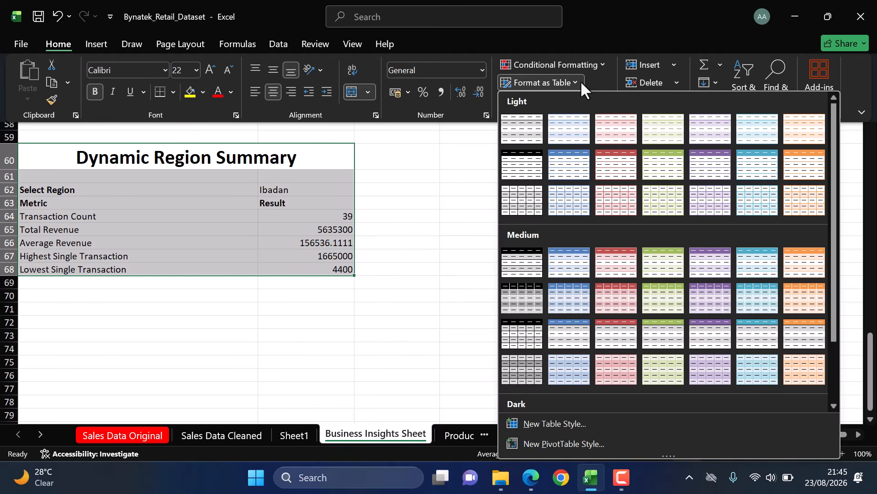
click(755, 259)
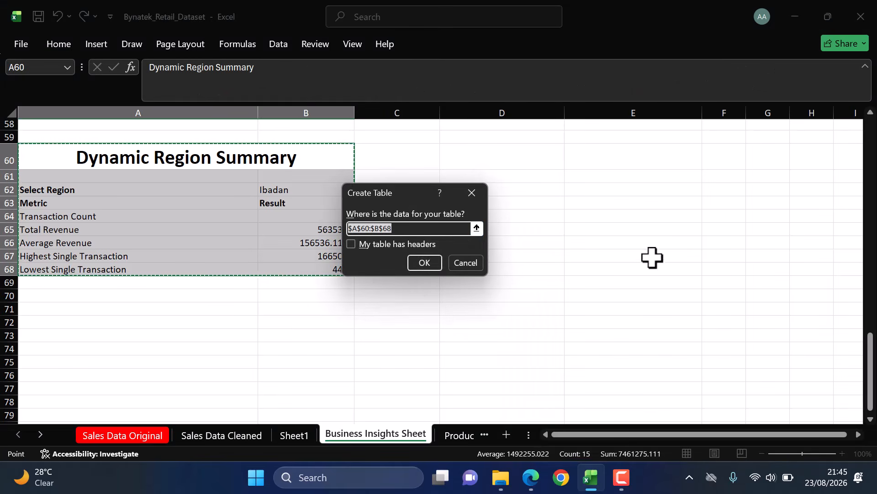
click(424, 264)
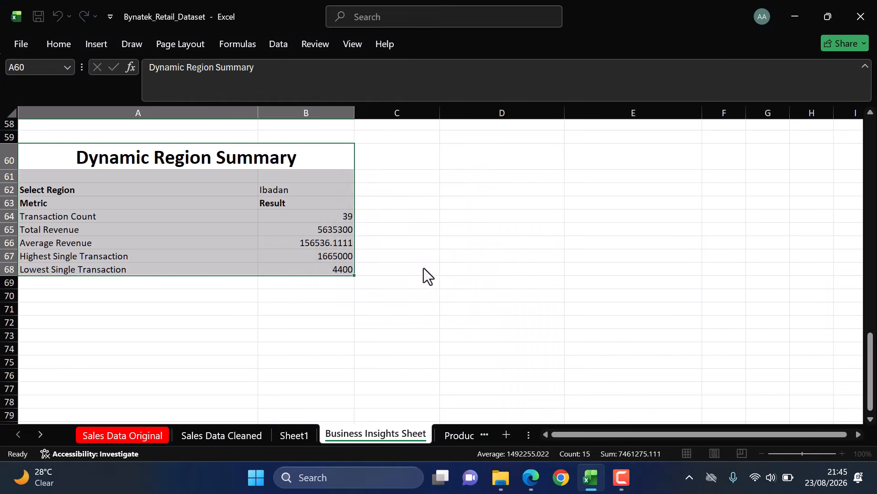
click(484, 232)
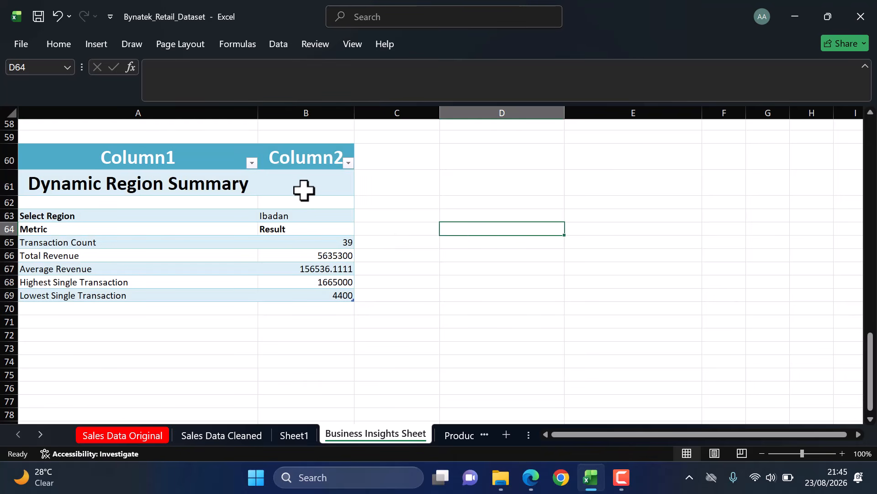
Step: Test the region dropdown in B63 of the formatted table by choosing Abuja and switching to Kaduna
click(322, 191)
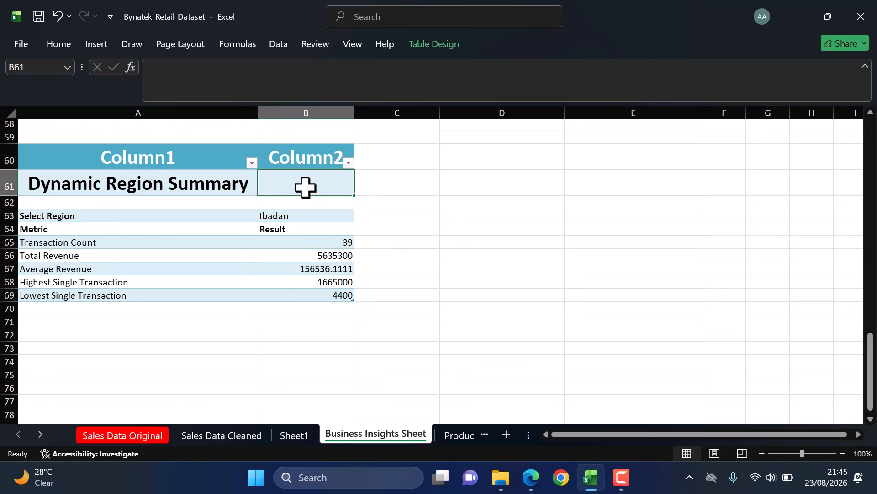
click(302, 201)
click(305, 218)
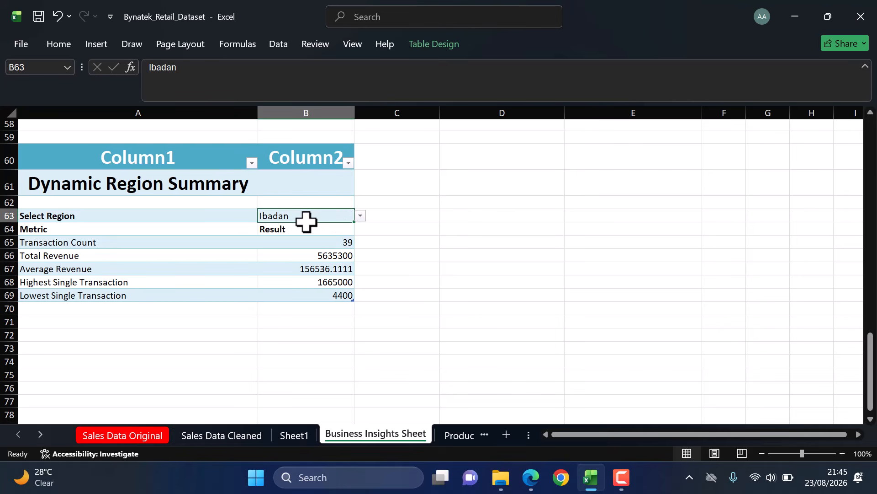
click(360, 216)
click(298, 232)
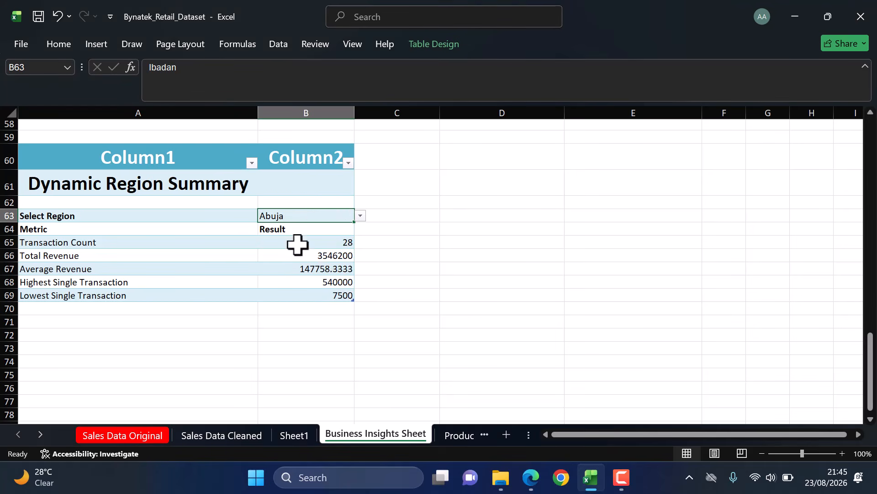
click(359, 216)
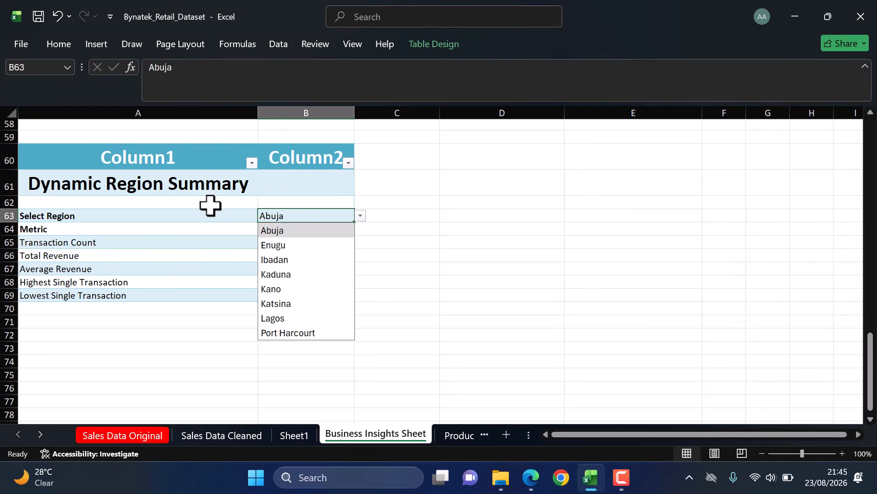
click(289, 274)
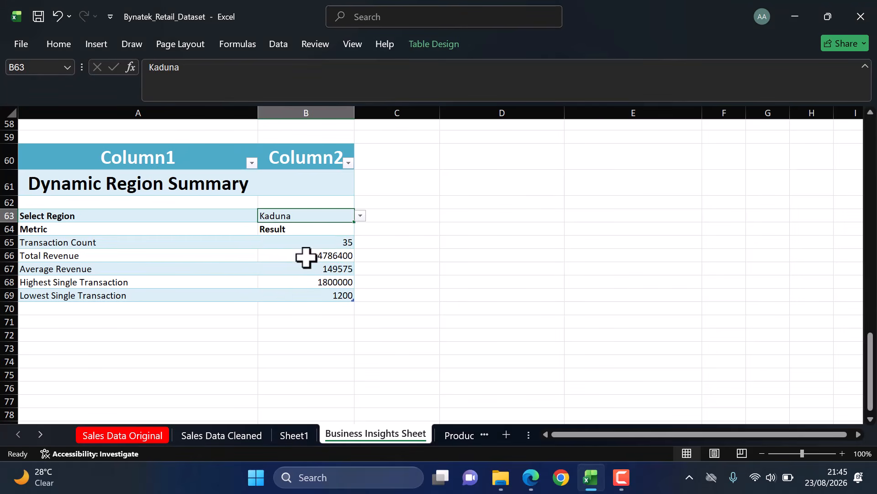
Step: Test the region dropdown in B63 of the formatted table by choosing Katsina
click(360, 215)
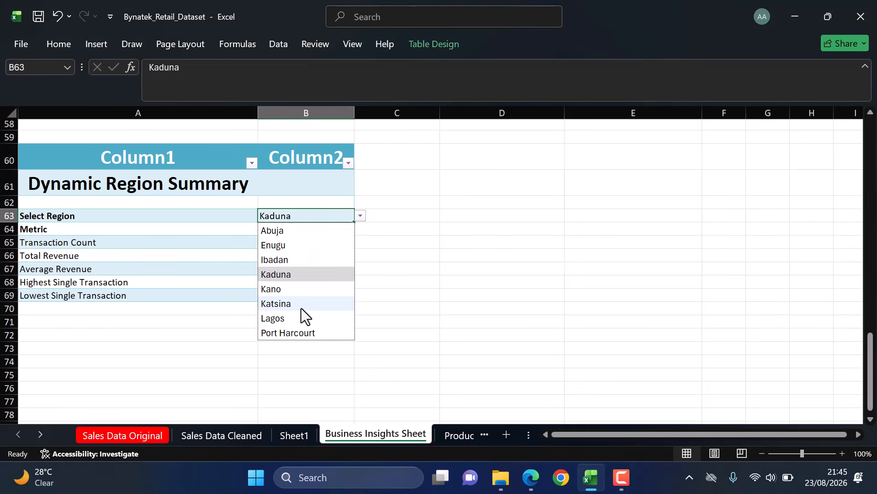
click(290, 303)
click(420, 251)
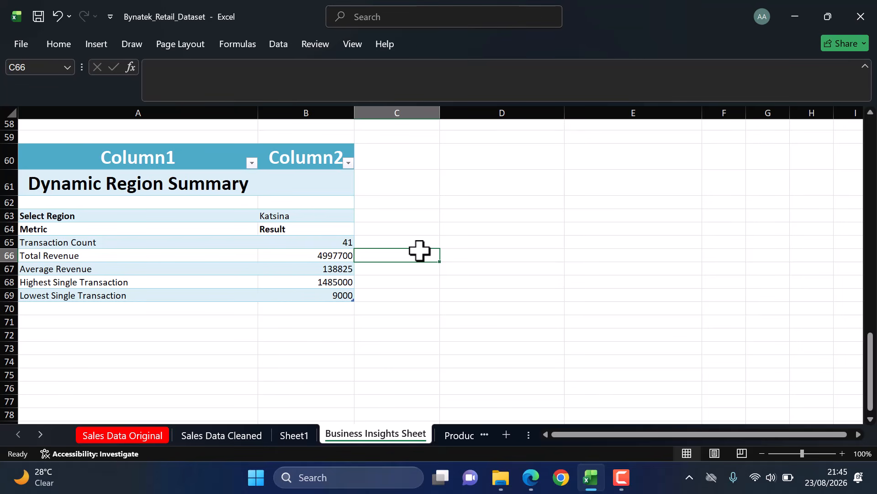
Step: Undo the region choices made in the formatted table and the table formatting of the Dynamic Region Summary
key(ctrl+z)
key(ctrl+z)
key(ctrl+z)
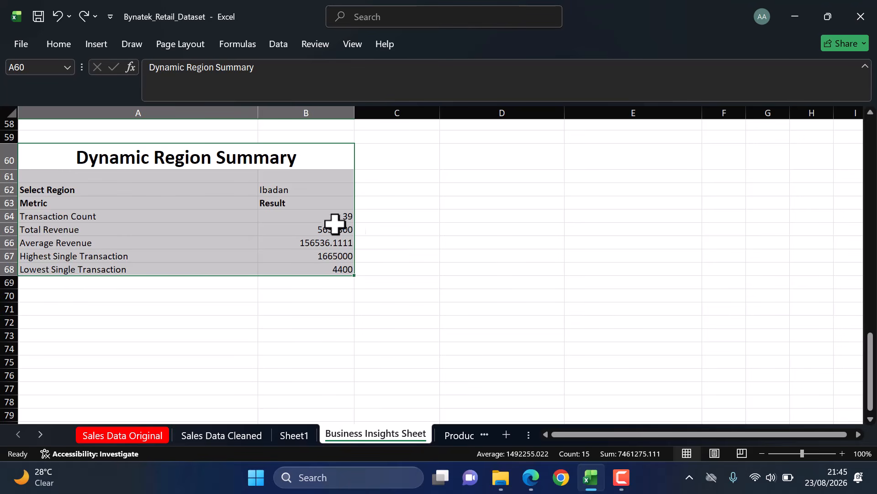
Step: Test the region dropdown in B62 of the unformatted summary by choosing Kano and switching to Enugu
click(304, 190)
click(360, 191)
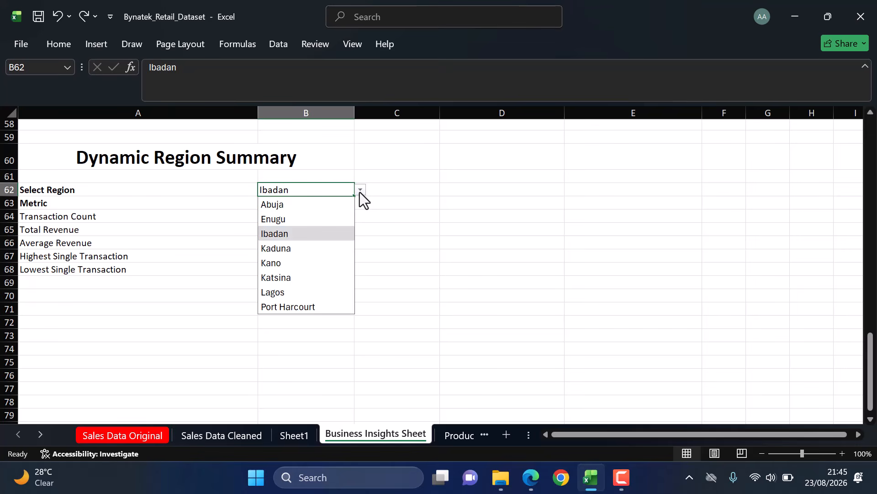
click(285, 259)
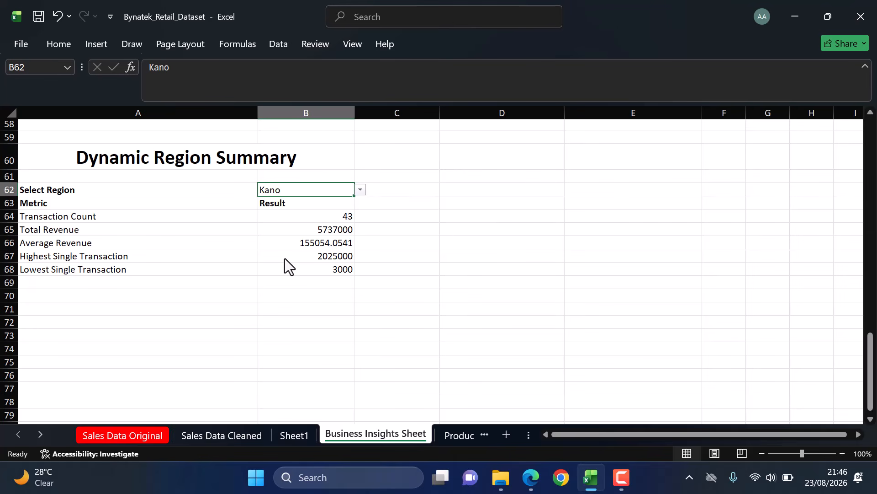
click(361, 190)
click(275, 220)
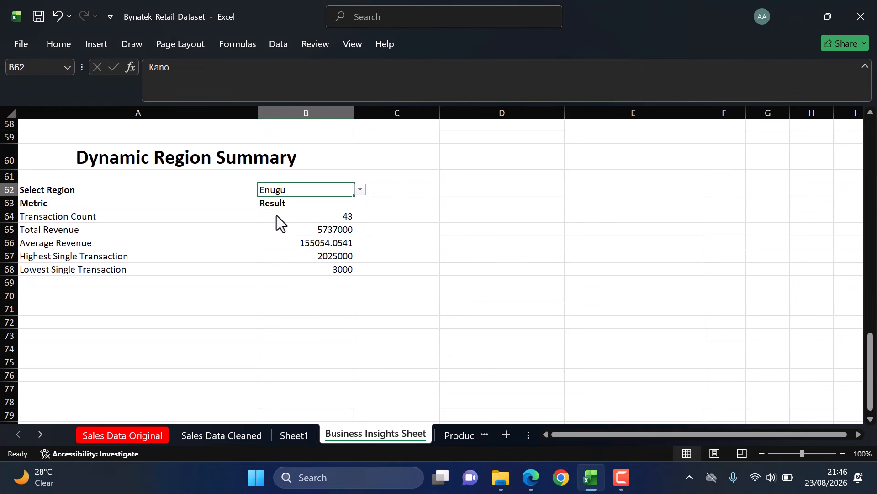
scroll(400, 233, up, 1)
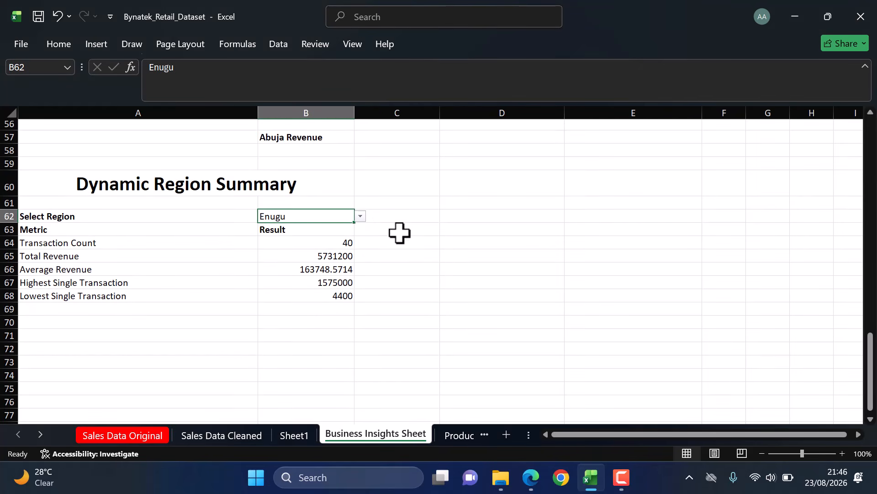
click(400, 234)
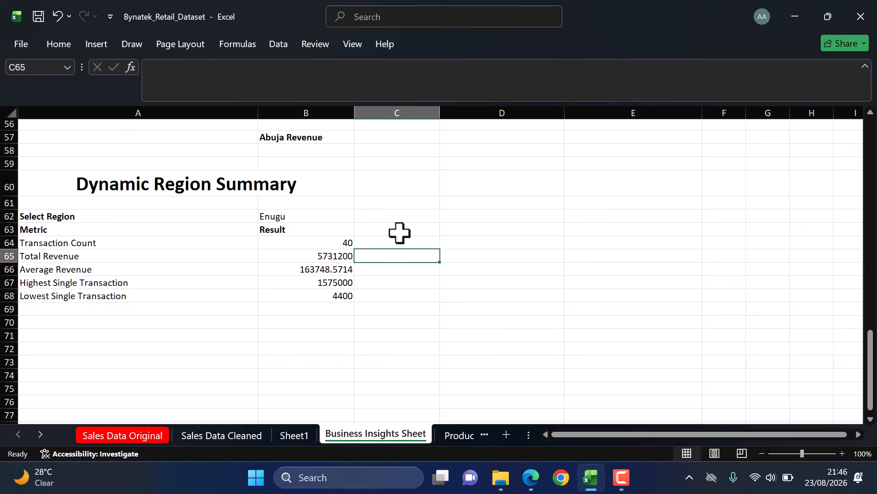
Step: Review the formulas behind the transaction count, total, average, highest and lowest results in B64:B68
click(294, 246)
click(315, 256)
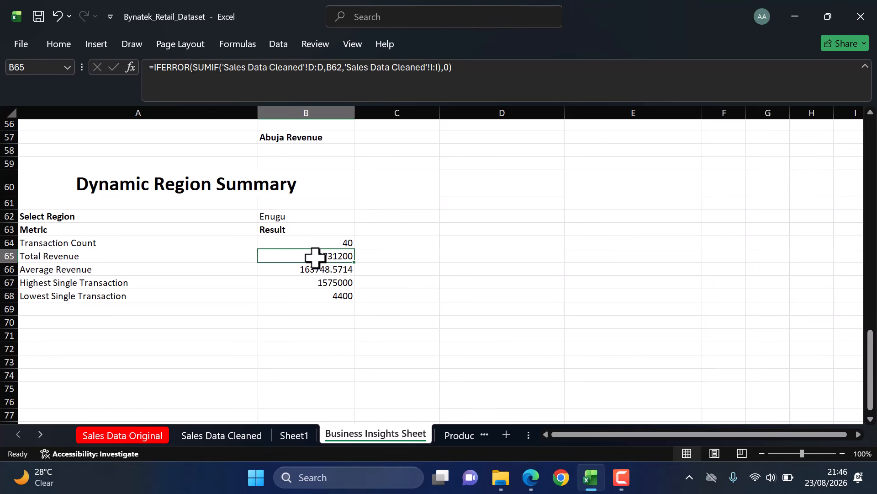
key(Up)
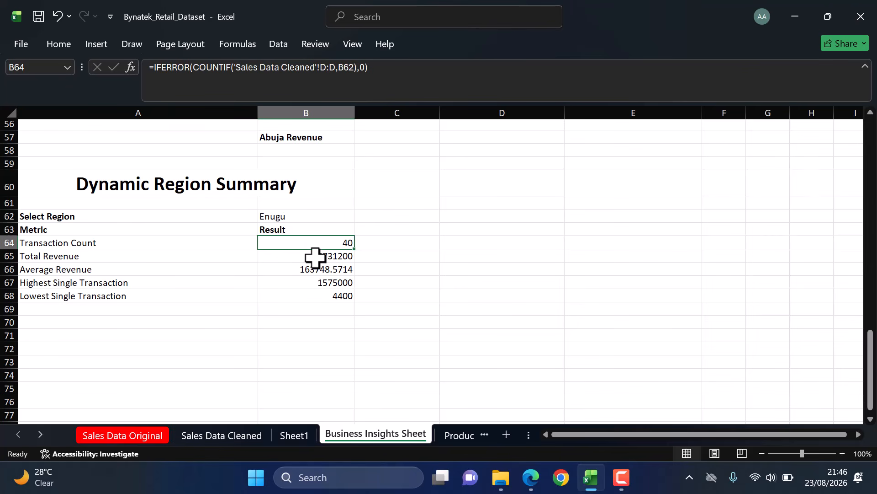
key(Down)
key(Down)
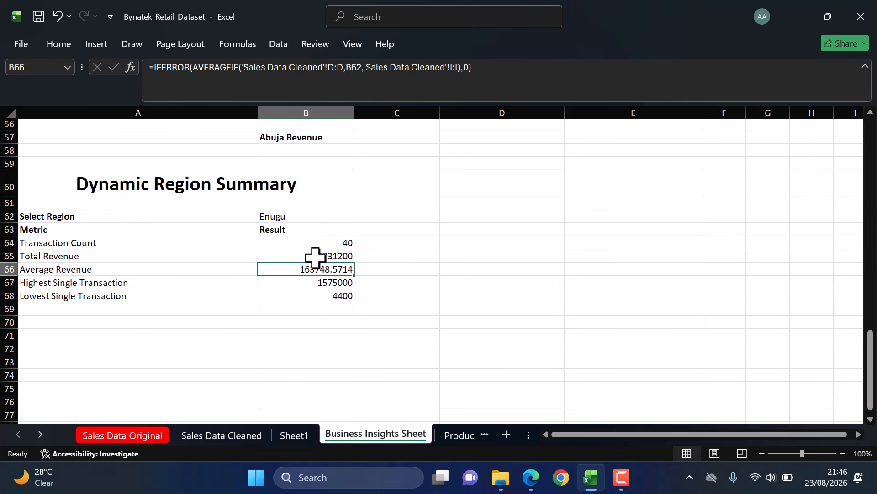
key(Down)
key(Down)
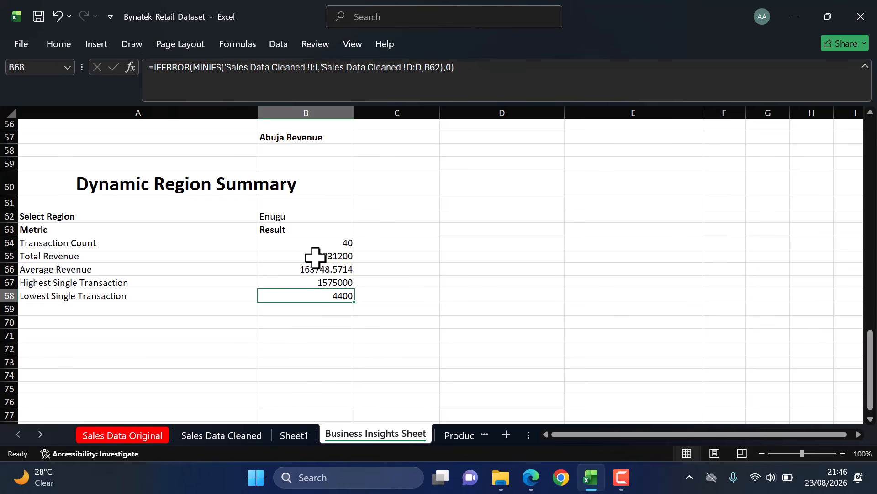
key(Down)
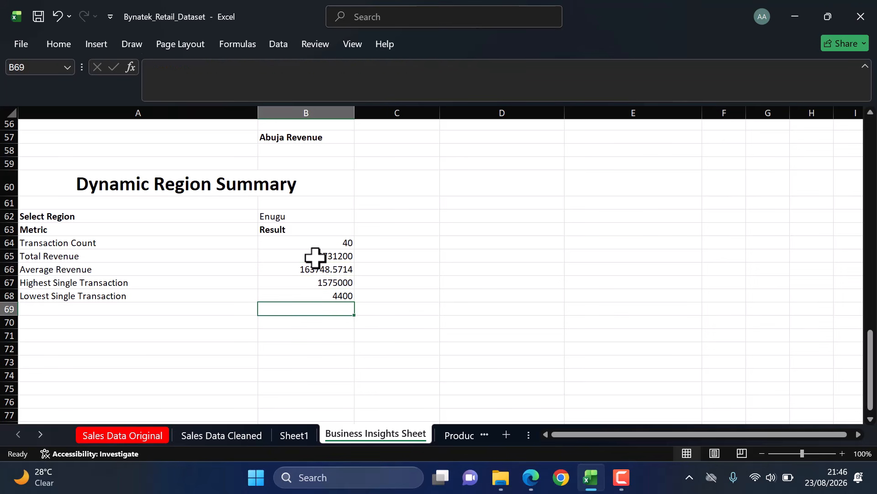
key(Up)
key(Up)
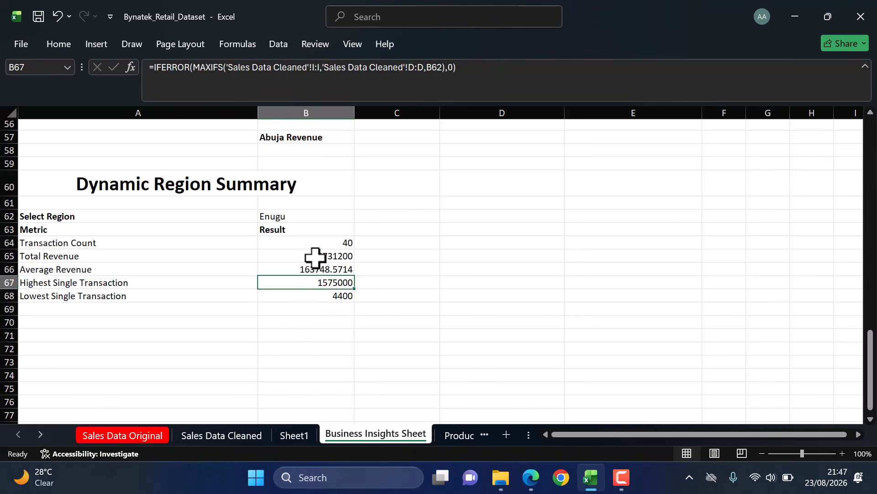
key(Down)
key(Up)
key(Up)
key(Up)
key(Up)
key(Up)
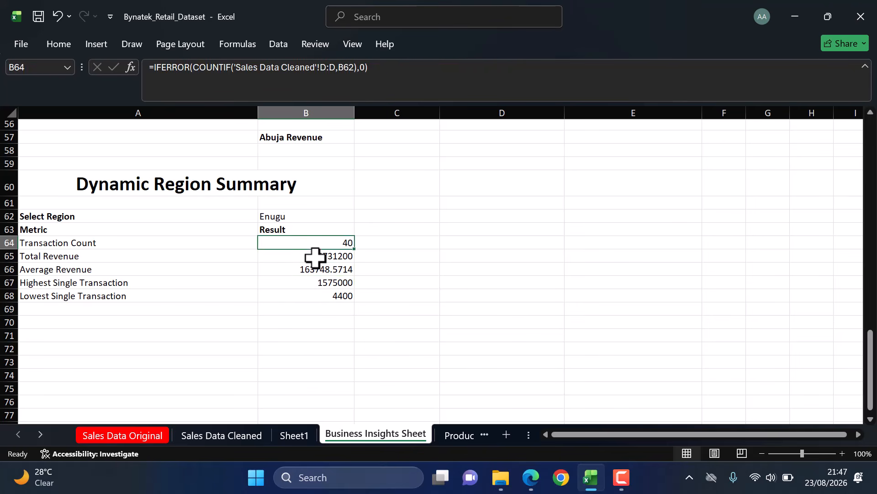
key(Up)
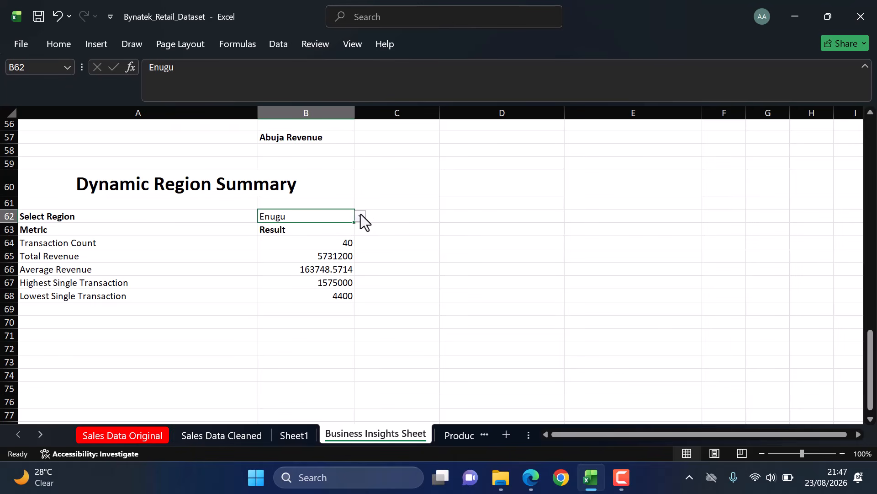
Step: Examine the COUNTIF part nested inside the IFERROR formula in B64, leaving the formula as it is
double_click(335, 243)
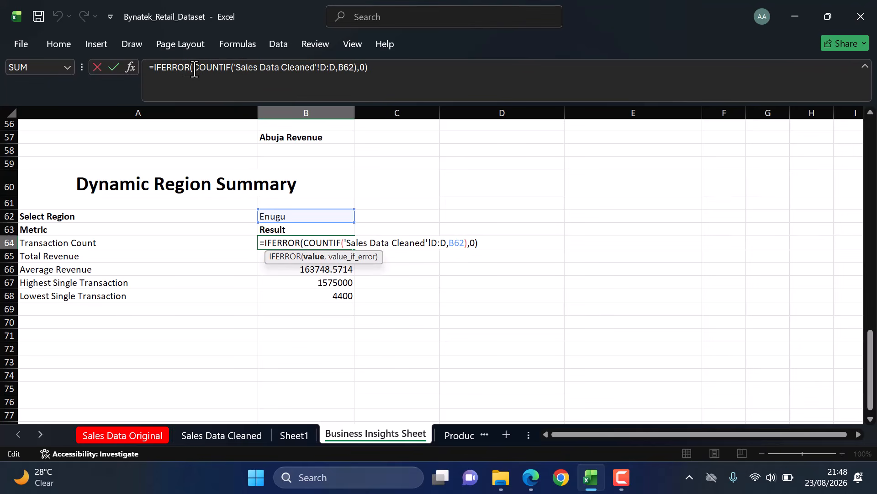
drag(194, 67, 355, 67)
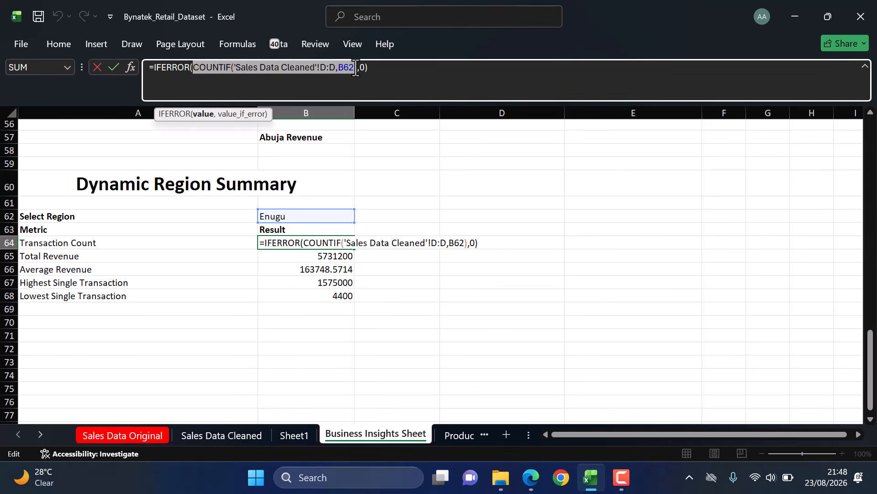
click(392, 74)
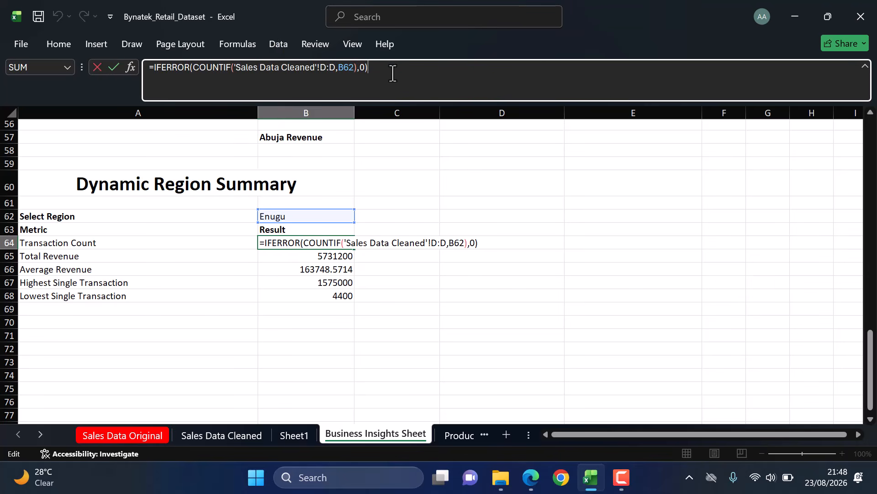
key(Return)
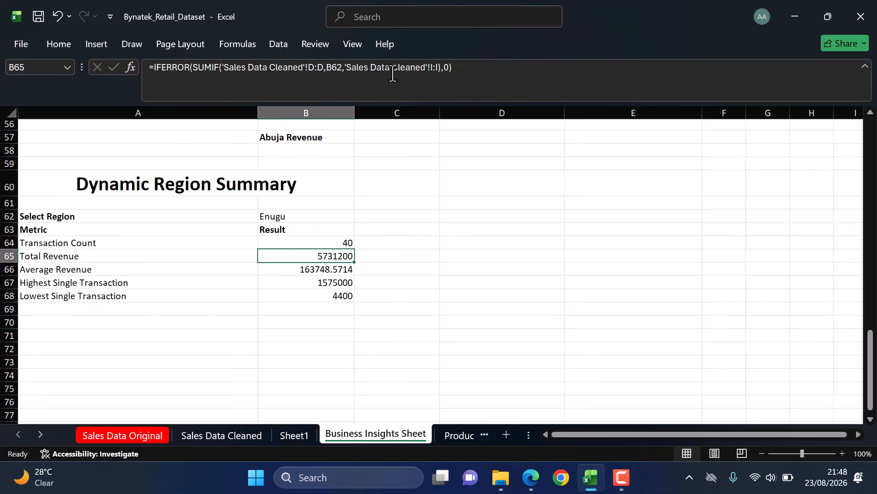
click(377, 273)
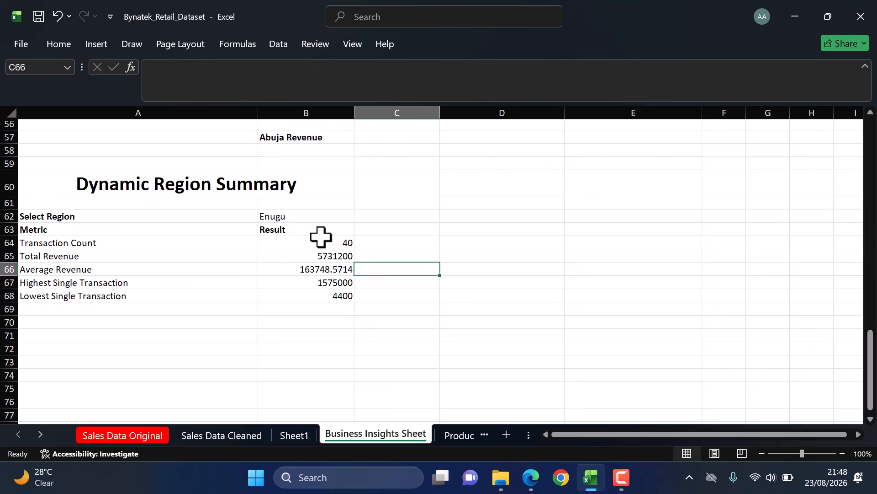
click(311, 216)
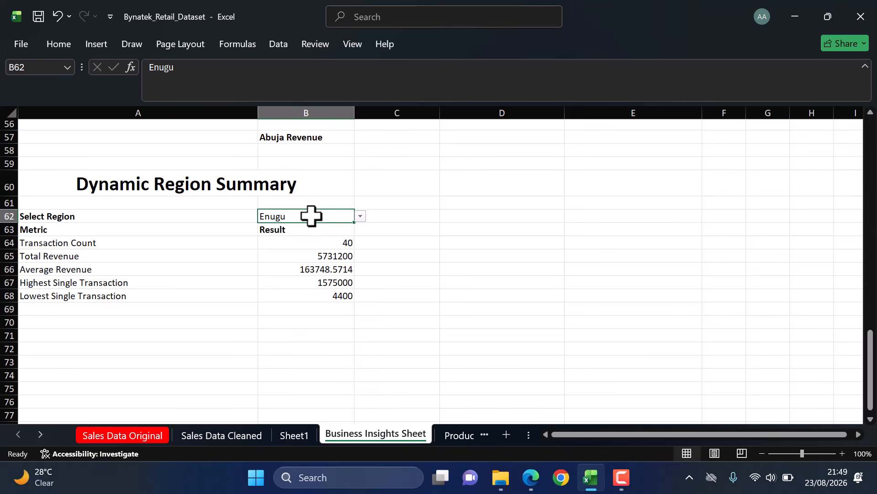
click(311, 216)
click(209, 220)
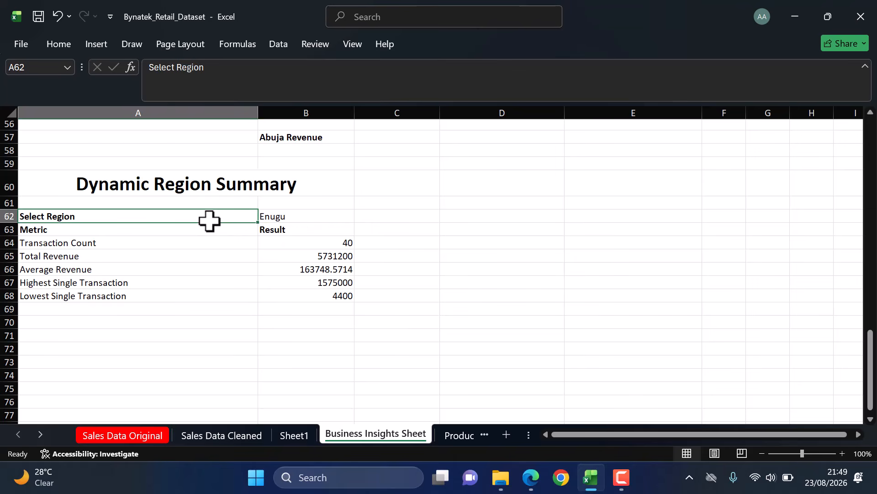
click(306, 216)
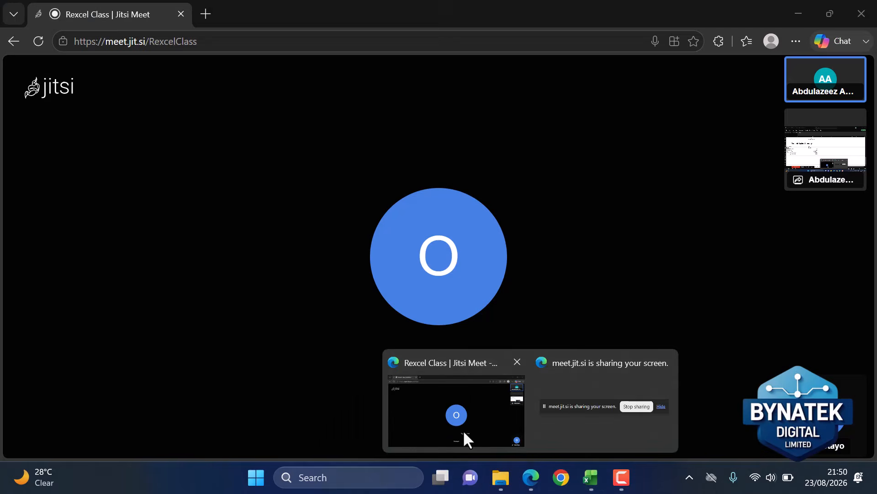
Step: Switch to the Rexcel Class meeting in Jitsi Meet and leave the call
click(462, 430)
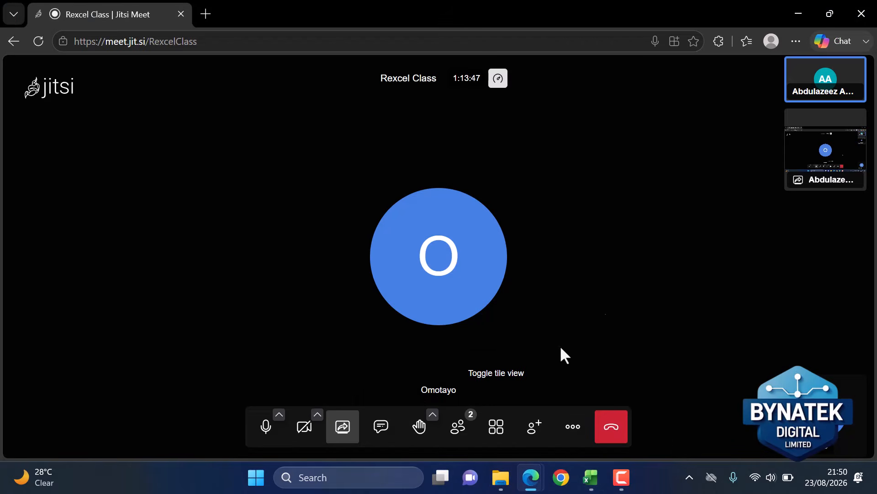
click(610, 434)
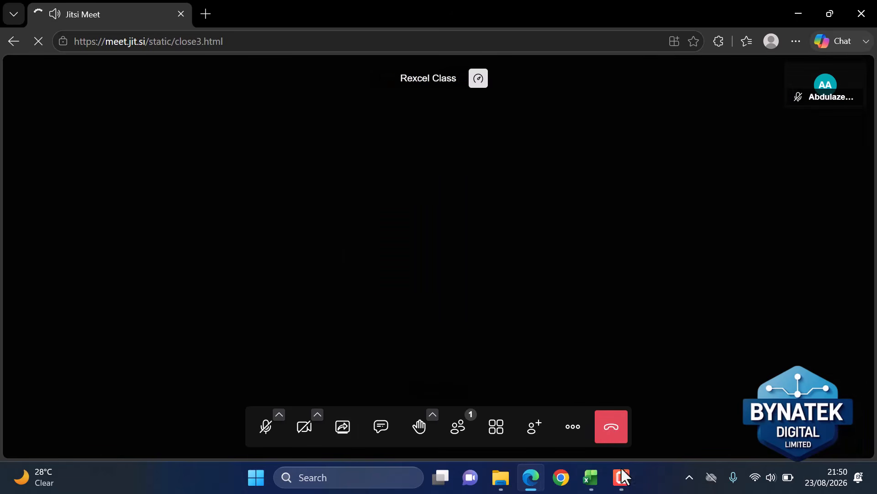